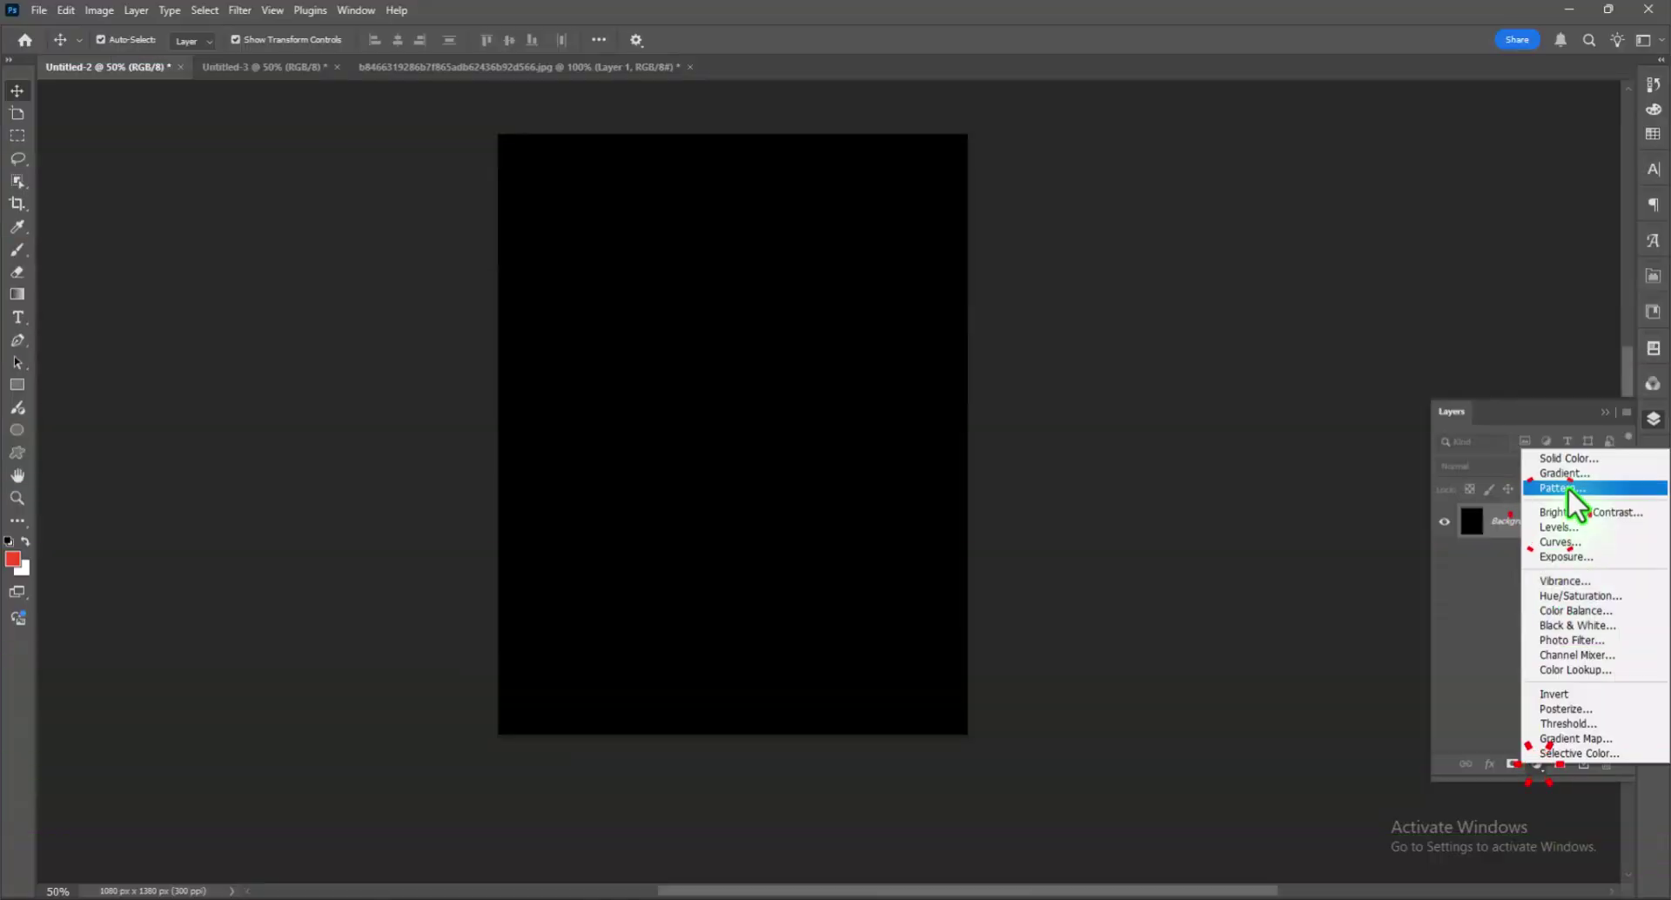
- Add a Solid Color fill layer to fill the canvas with red
left_click(1568, 487)
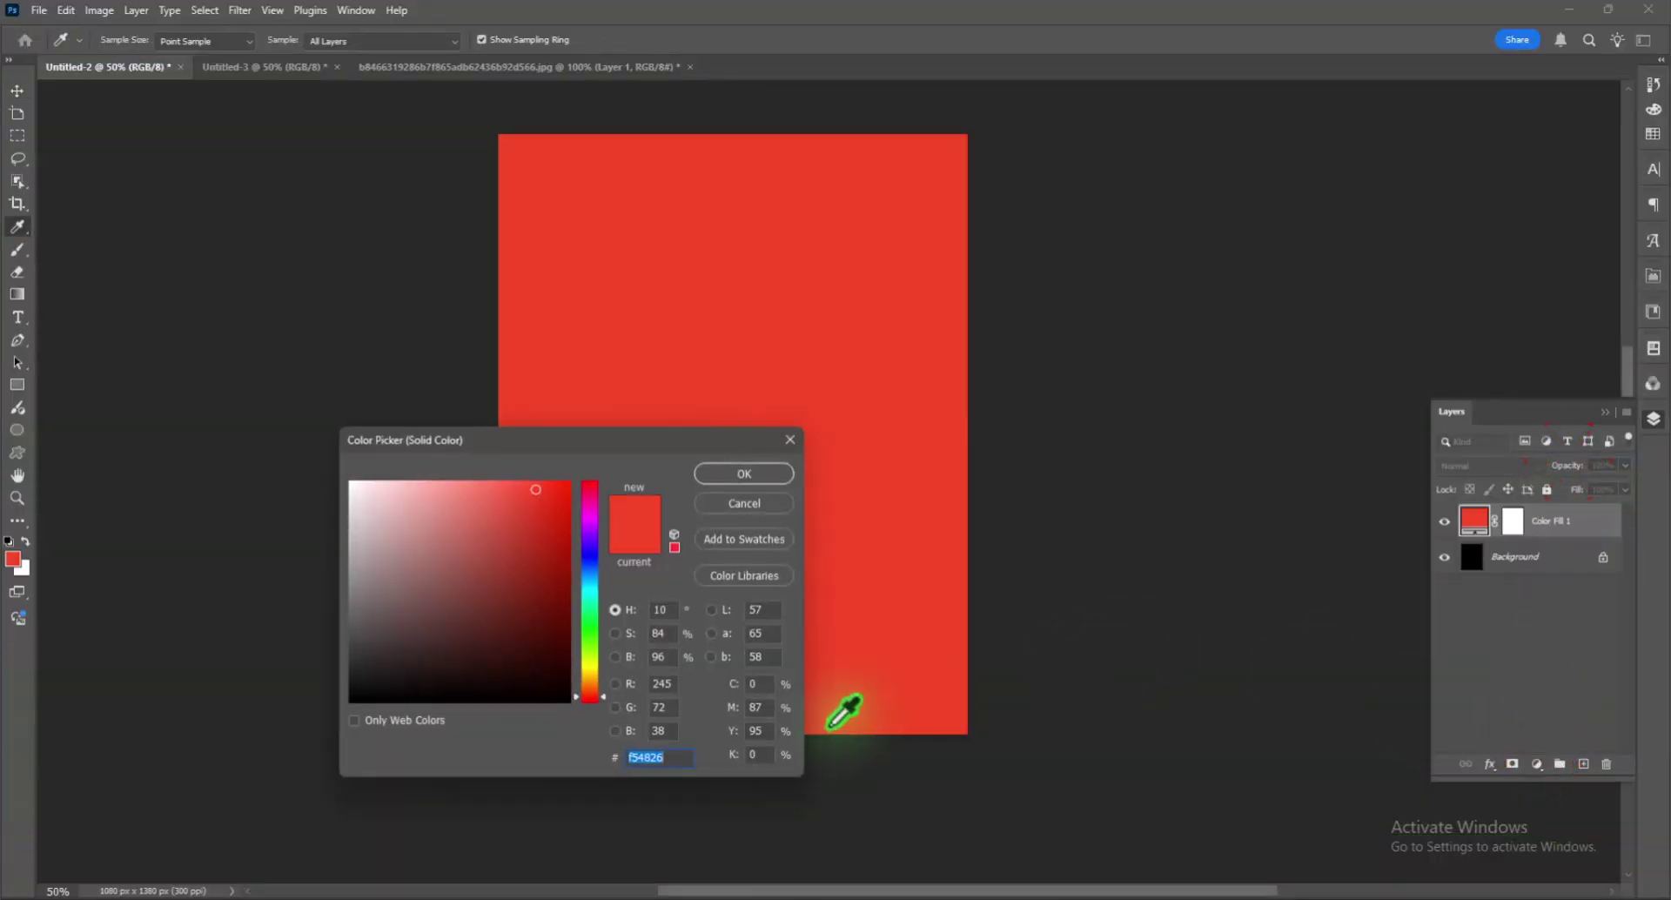
- Confirm the #f54826 fill and draw a lower rectangle filled darker red #e73715
left_click(722, 471)
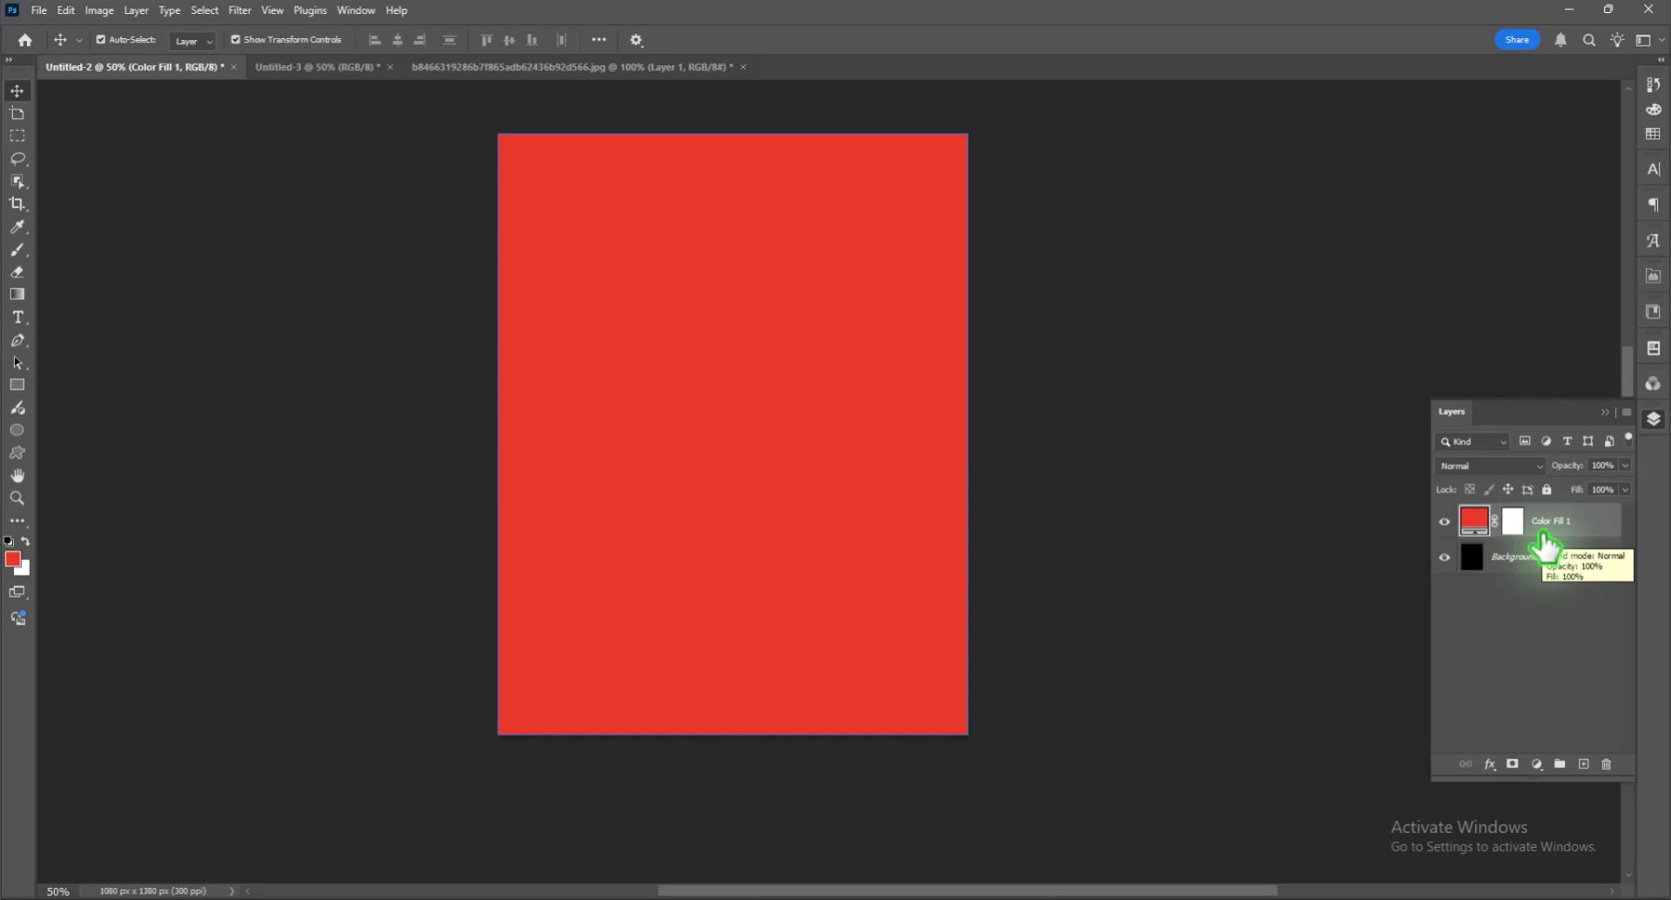
left_click(16, 384)
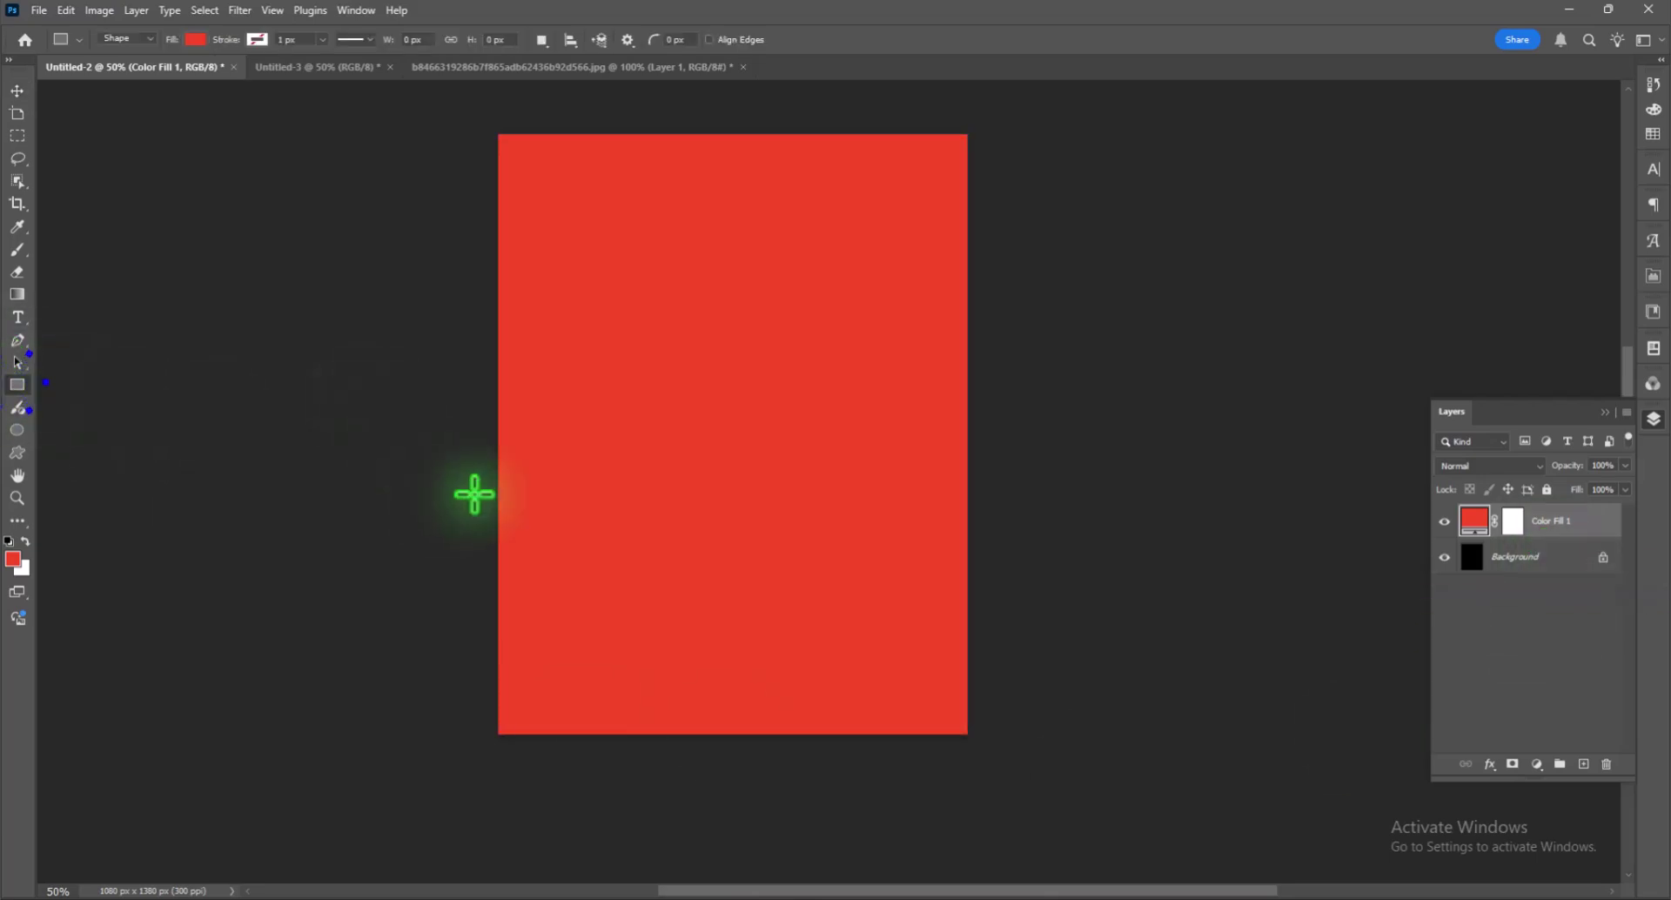
mouse_move(497, 466)
left_mouse_down()
mouse_move(961, 740)
mouse_move(965, 728)
left_mouse_up()
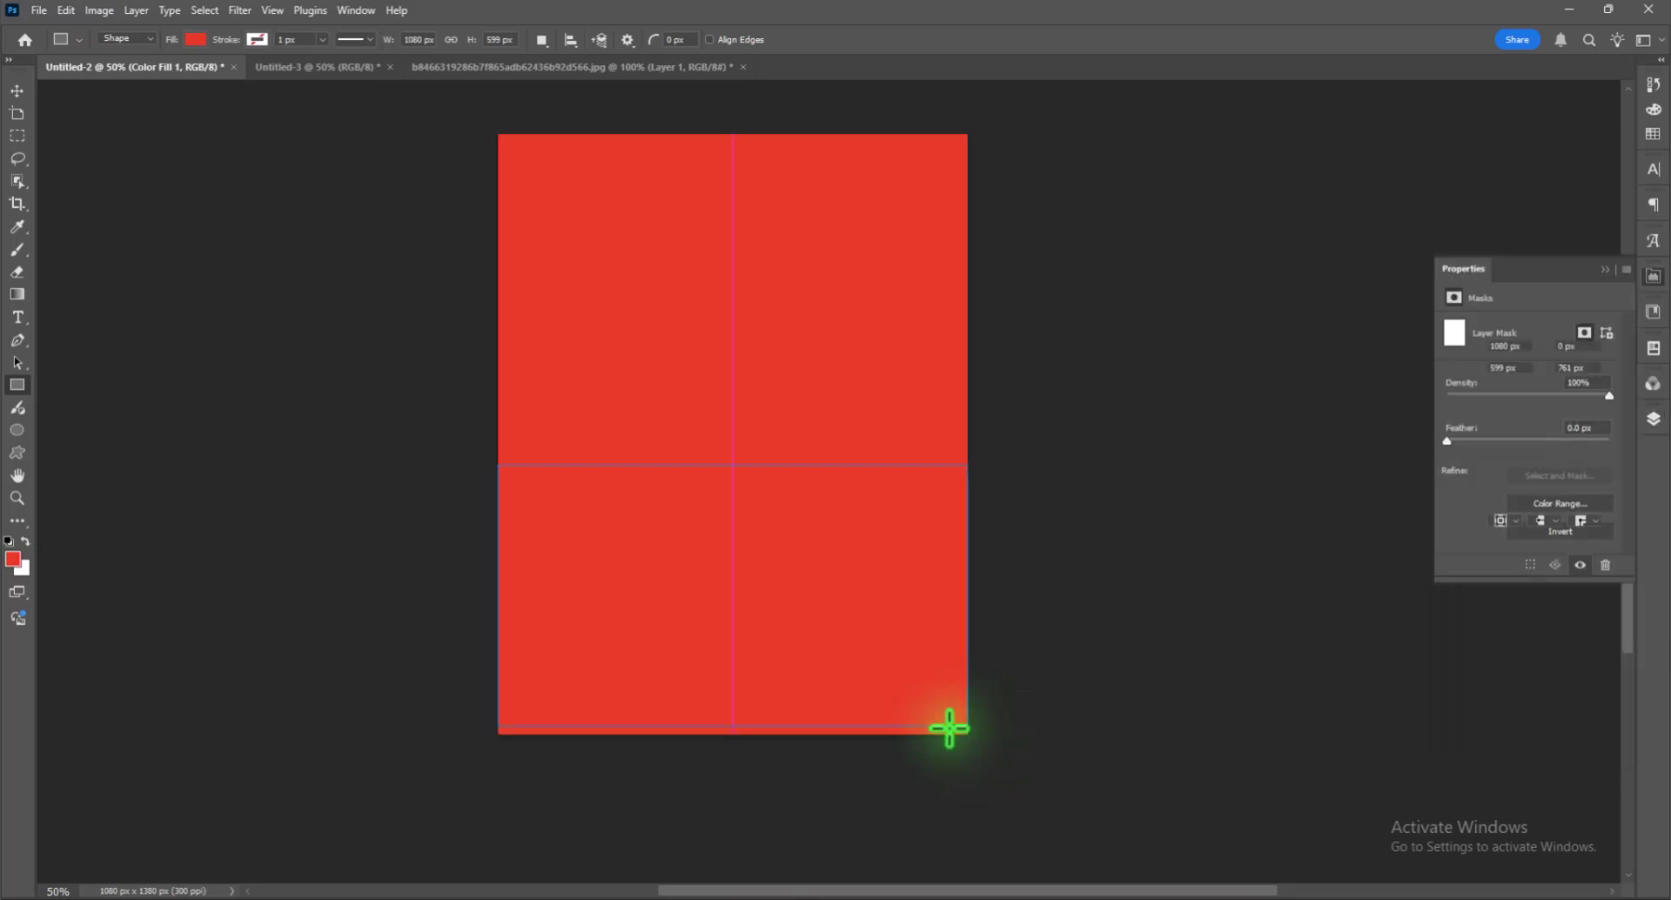
double_click(1473, 556)
left_click_drag(550, 507, 551, 503)
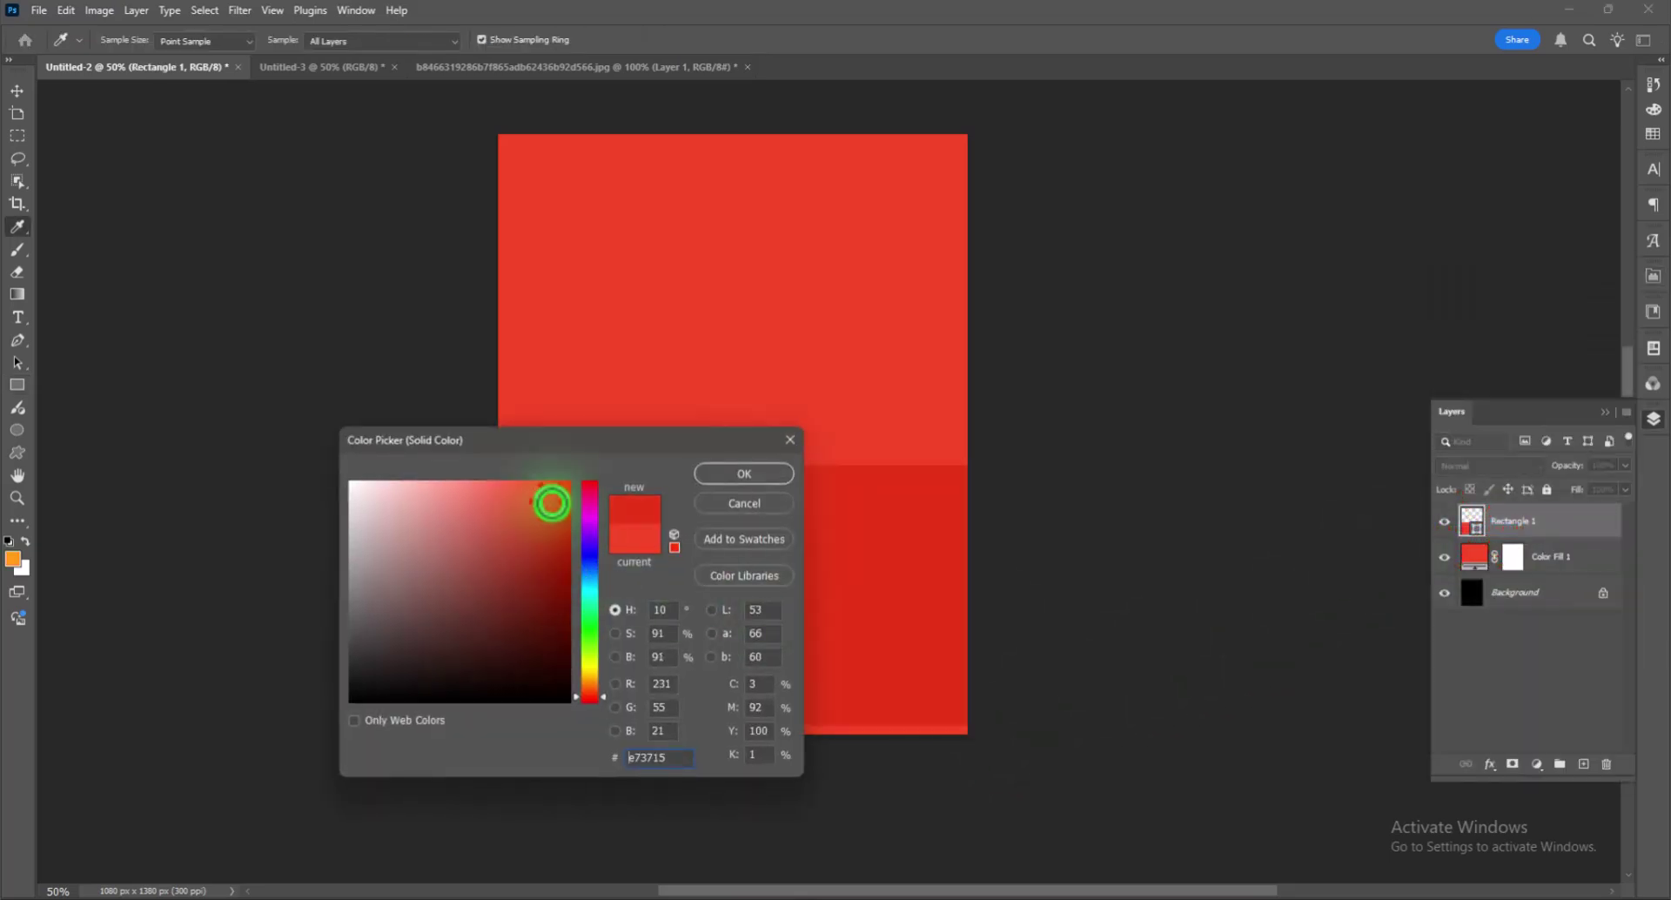
left_click(766, 474)
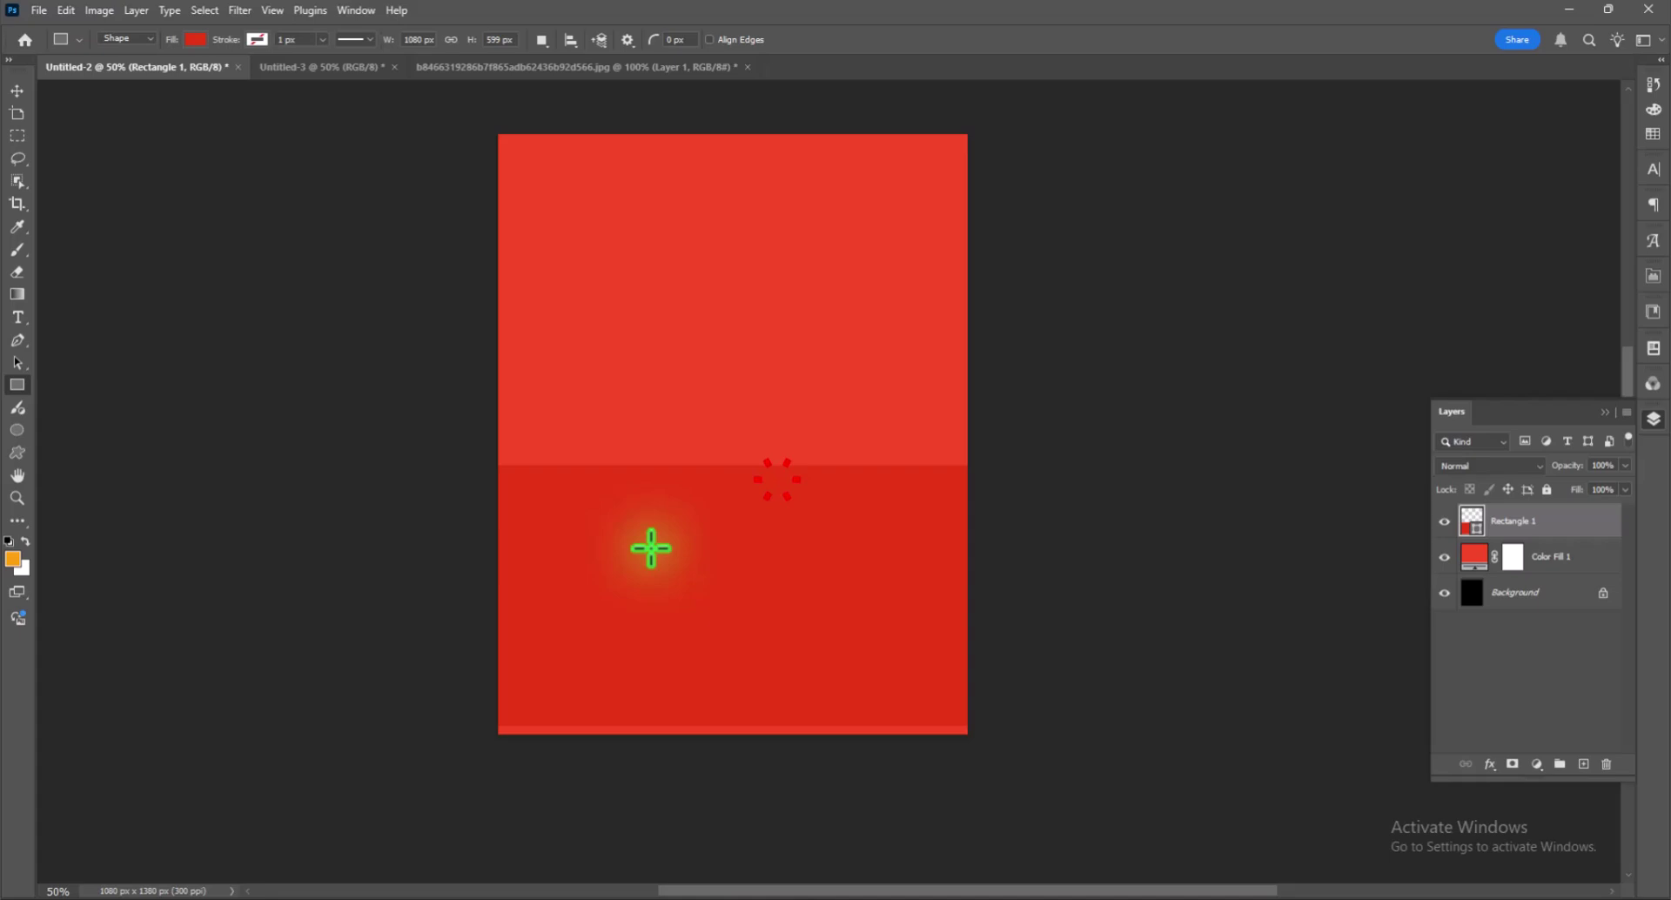
- Transform the dark rectangle down so it forms a band across the poster's bottom
left_click(16, 91)
left_click_drag(737, 611, 740, 620)
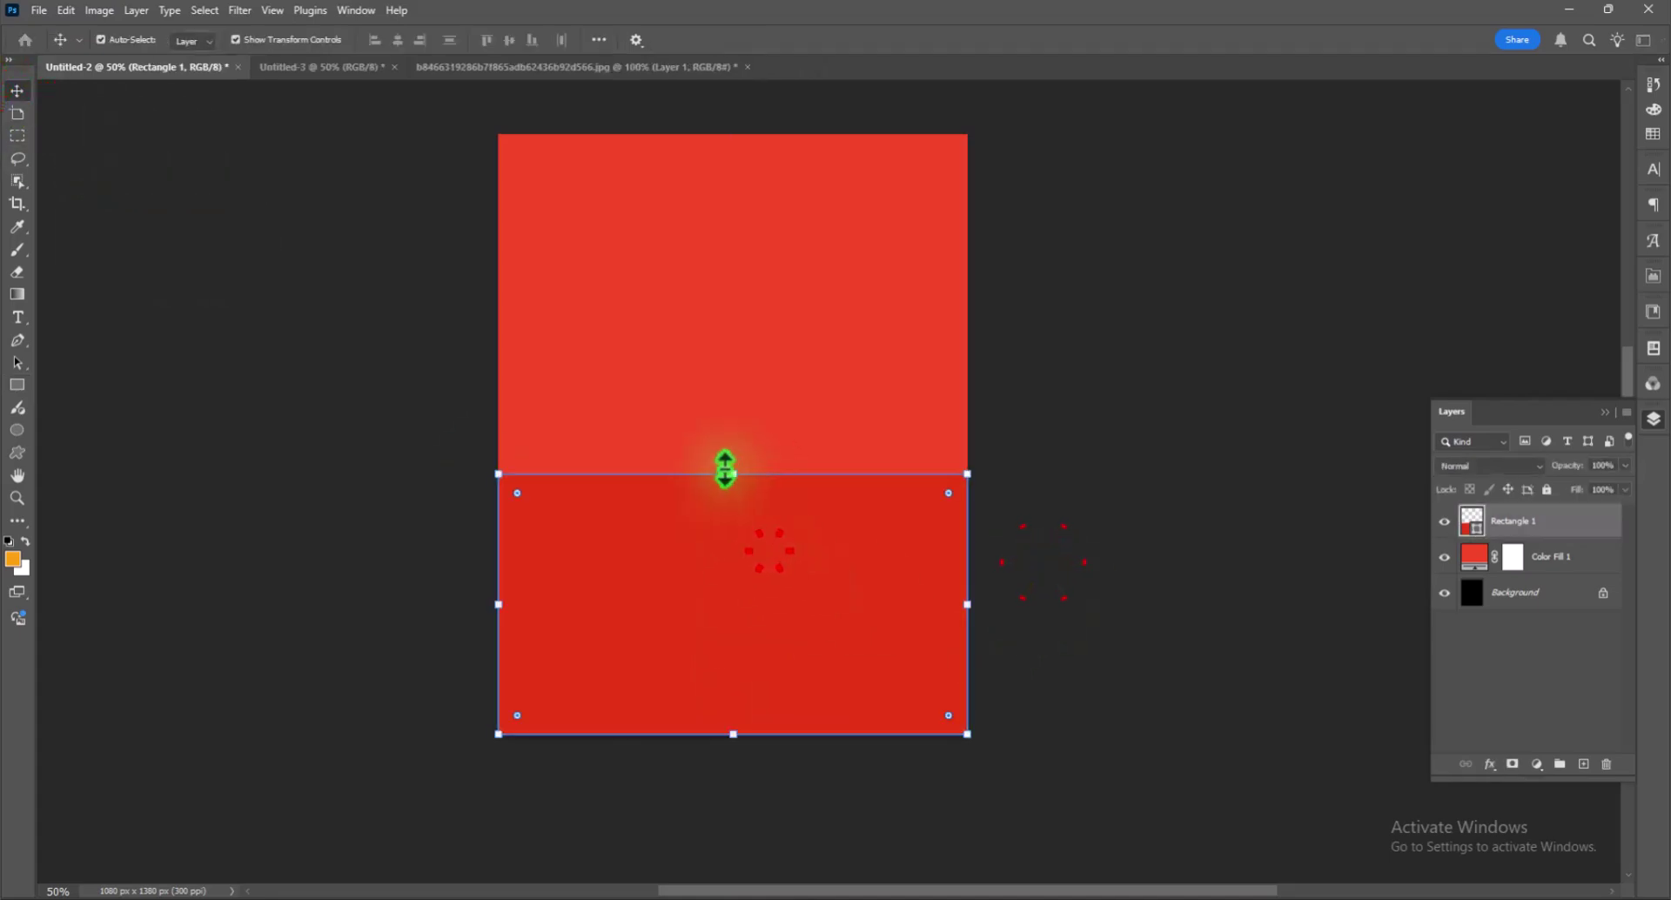
left_click_drag(733, 473, 739, 520)
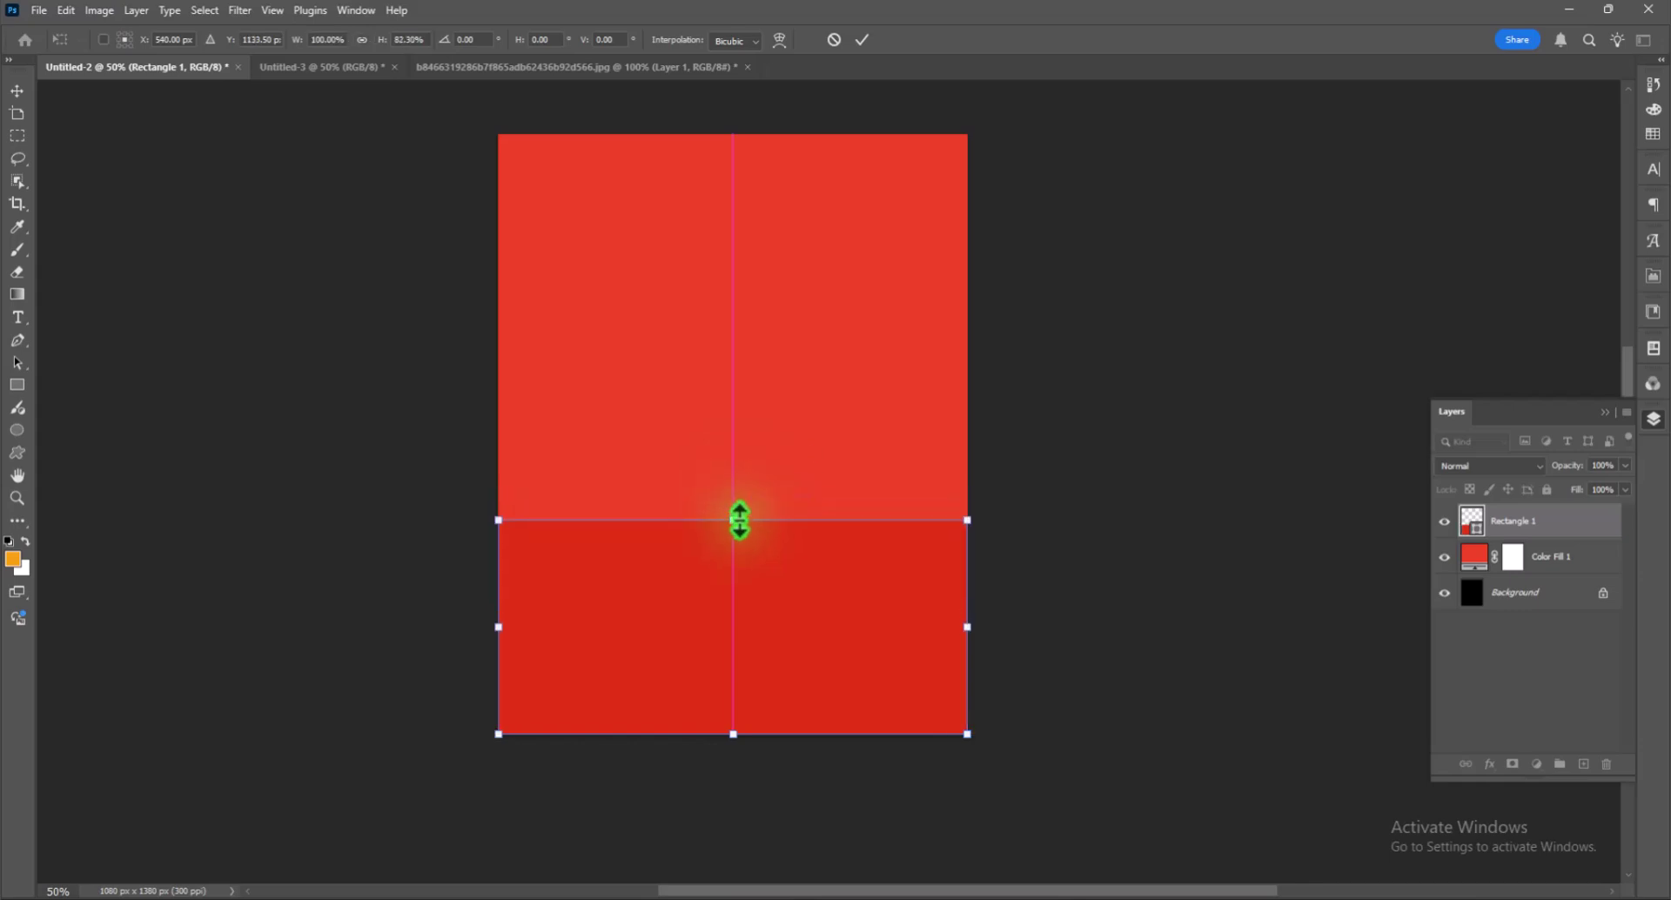
left_click(1101, 531)
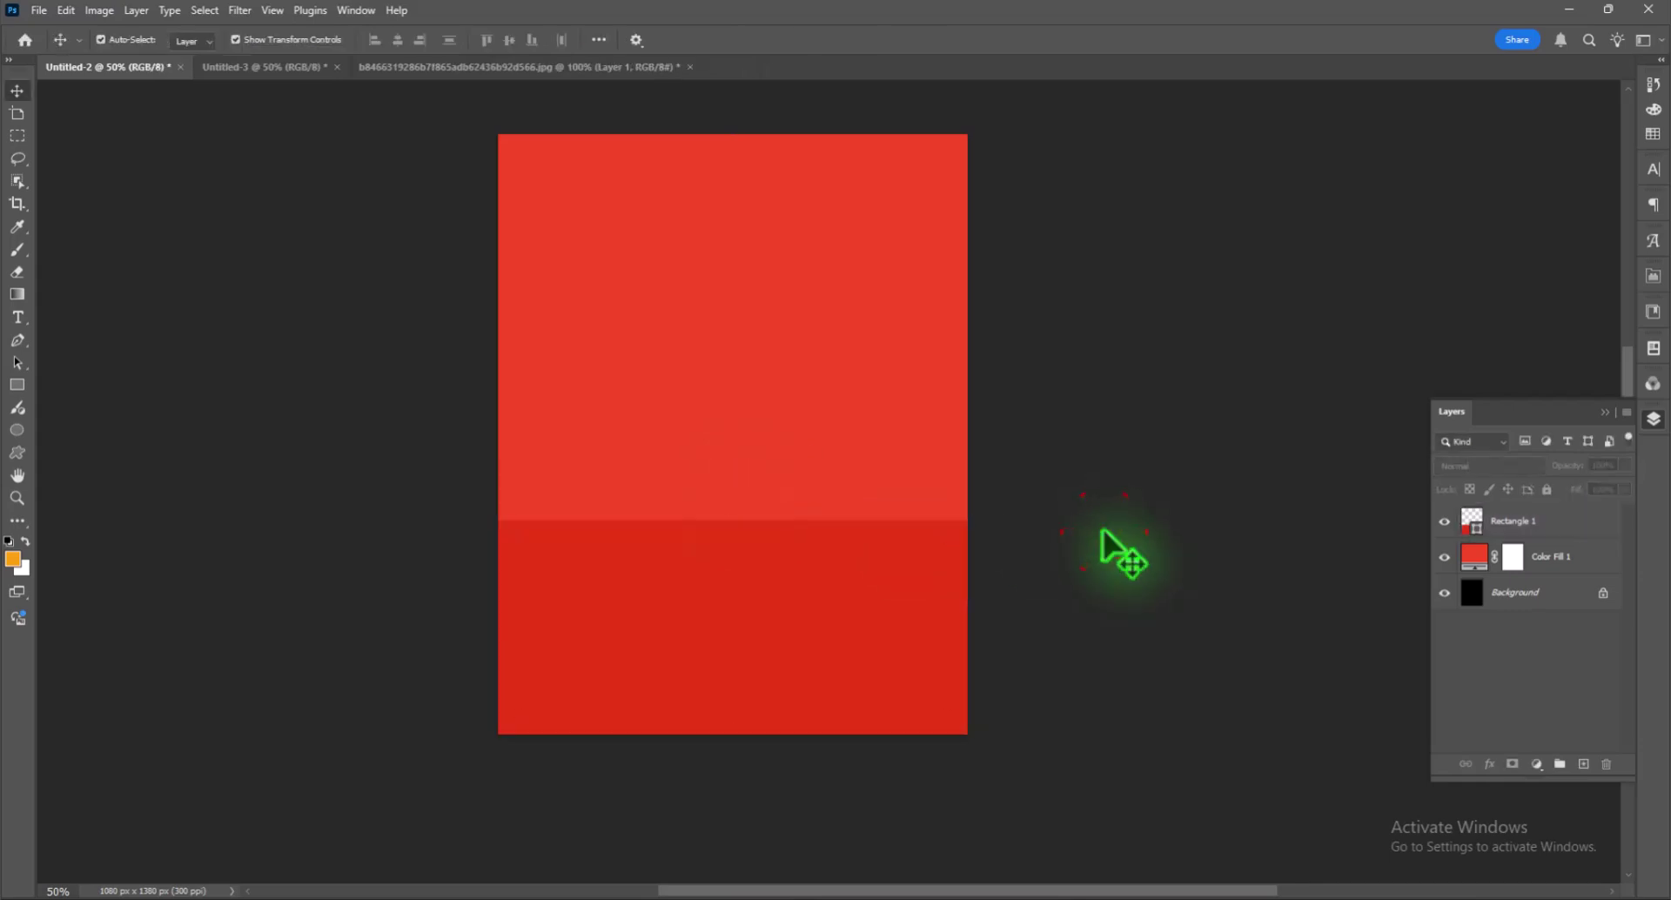
- Add ONE DAY text near the top left in Built Titling SemiBold
left_click(1505, 522)
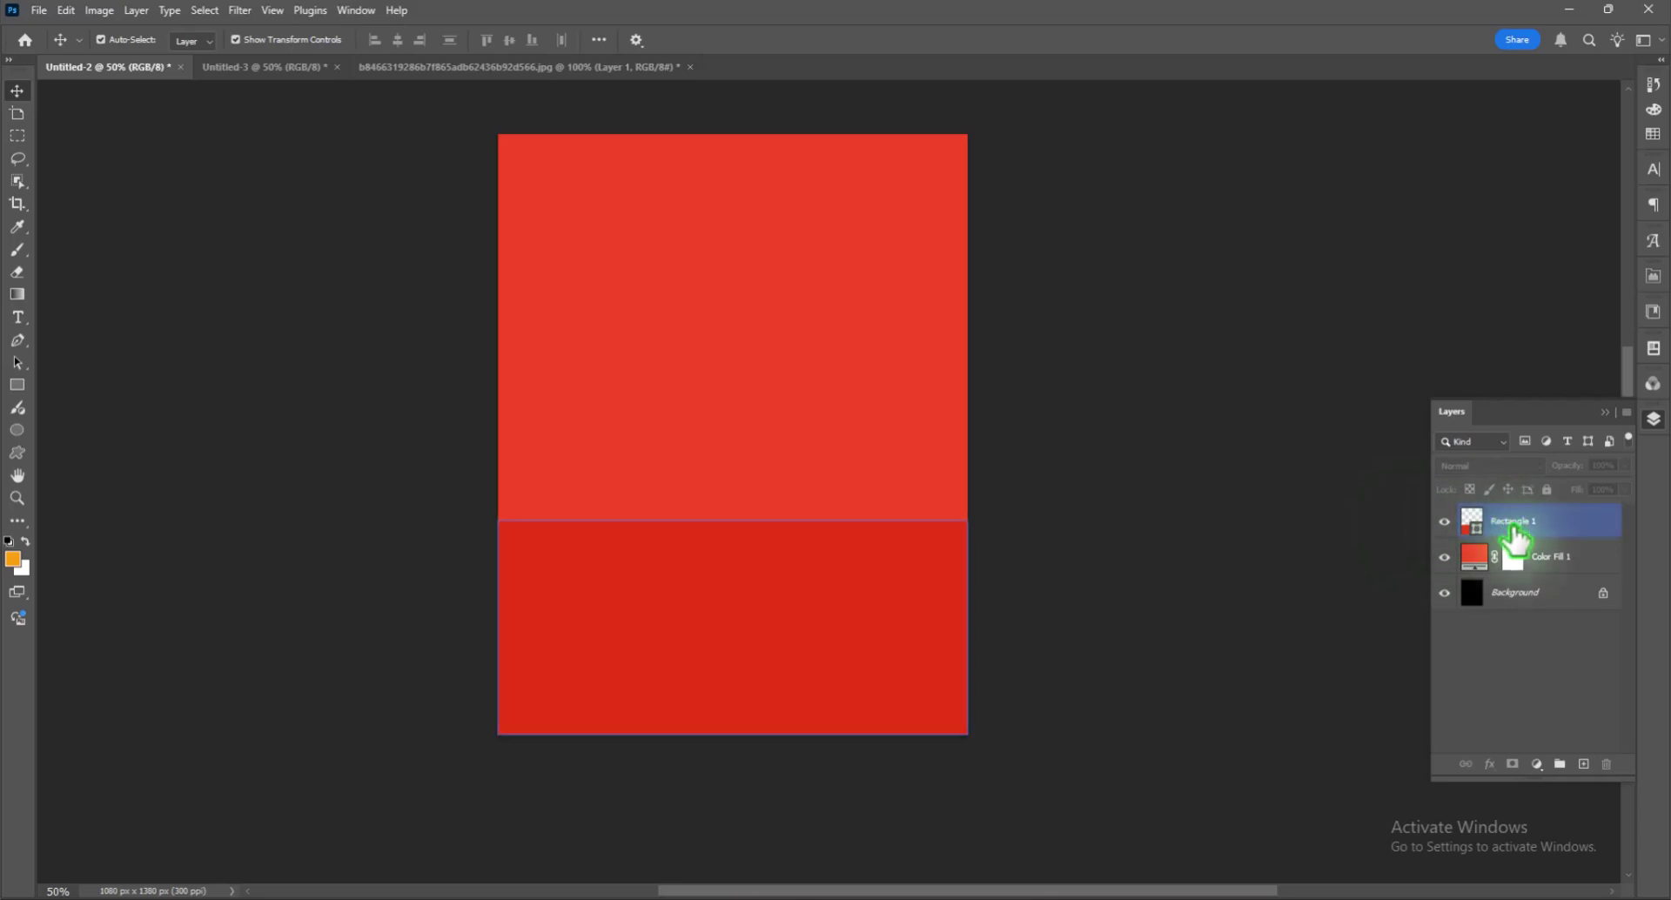
left_click(17, 318)
left_click(599, 280)
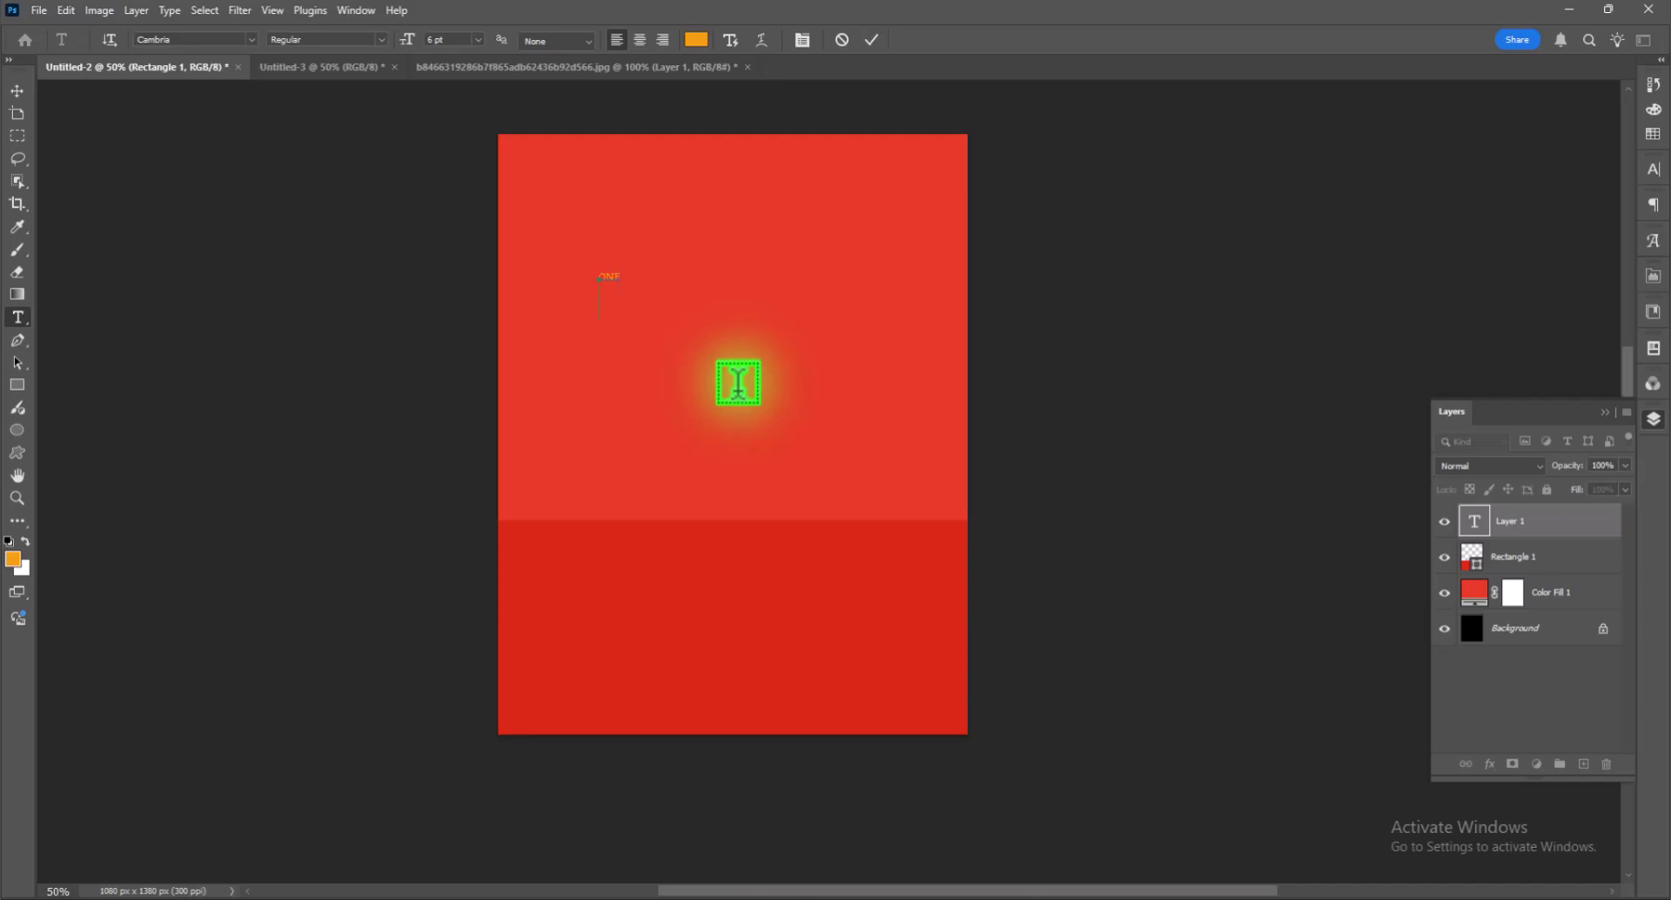
key("ctrl+a")
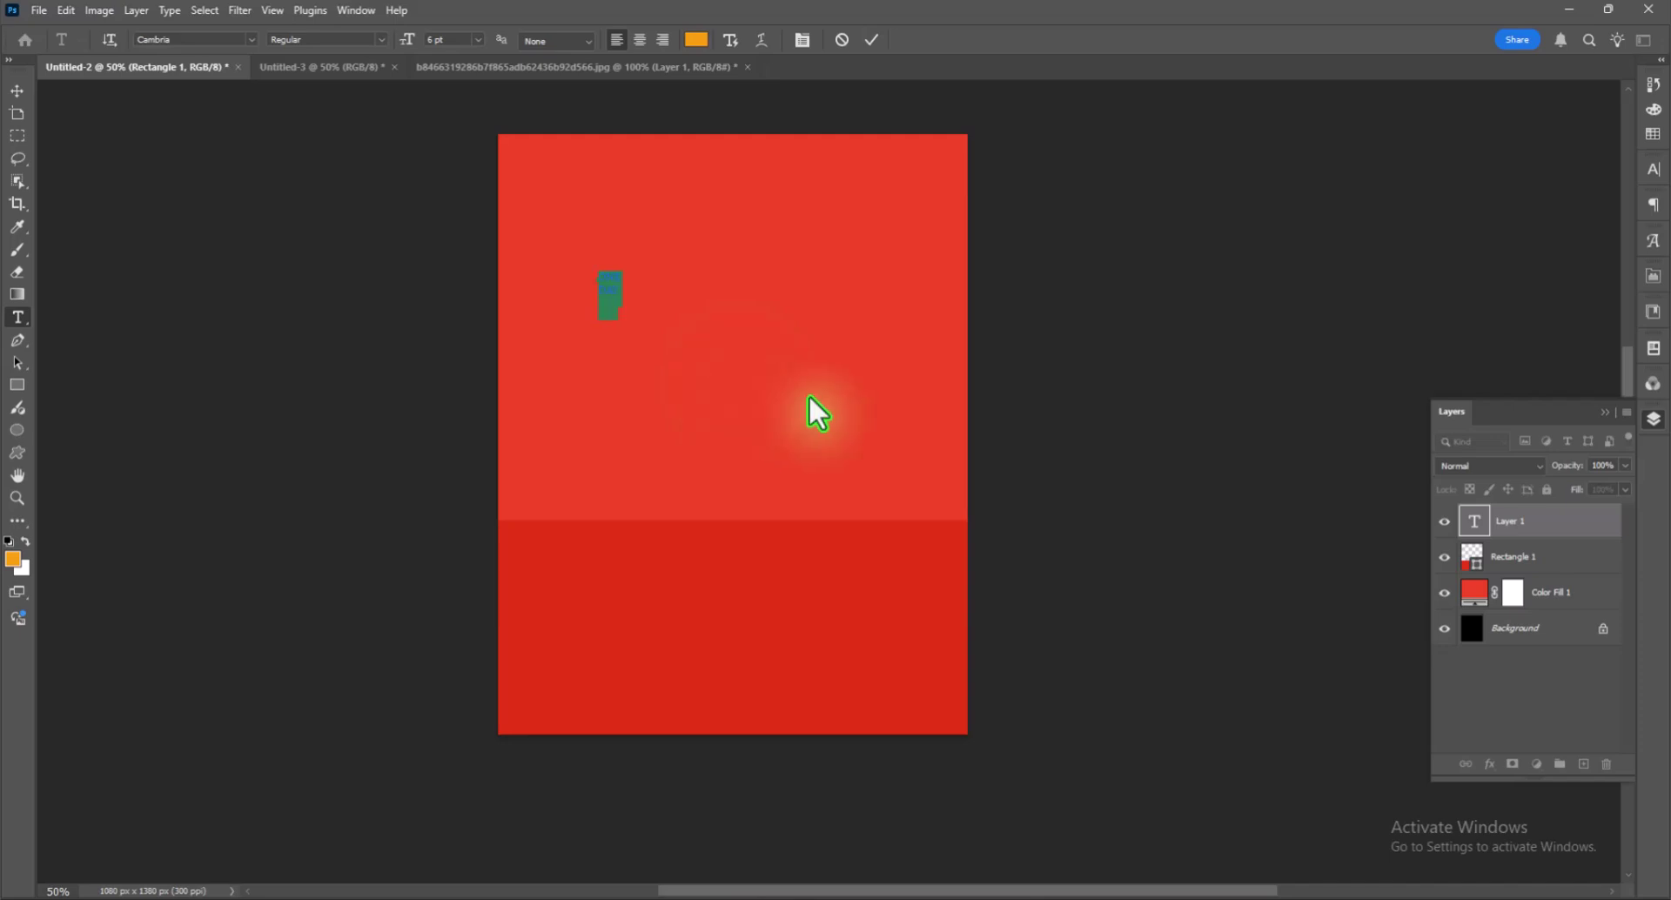
left_click(1654, 169)
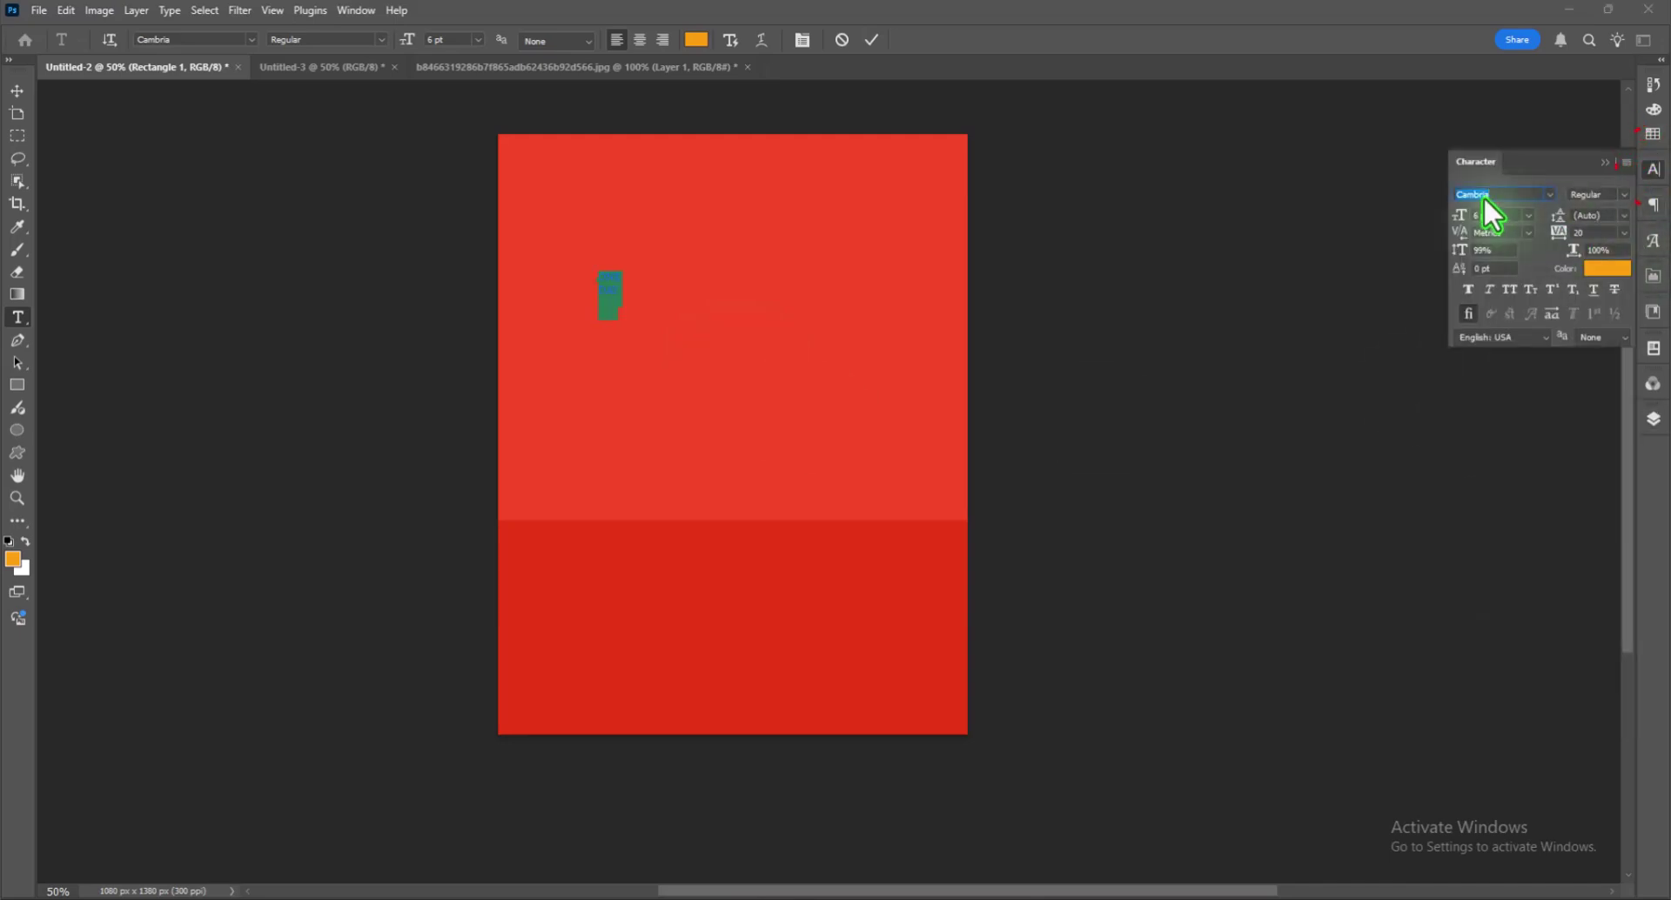
type("built")
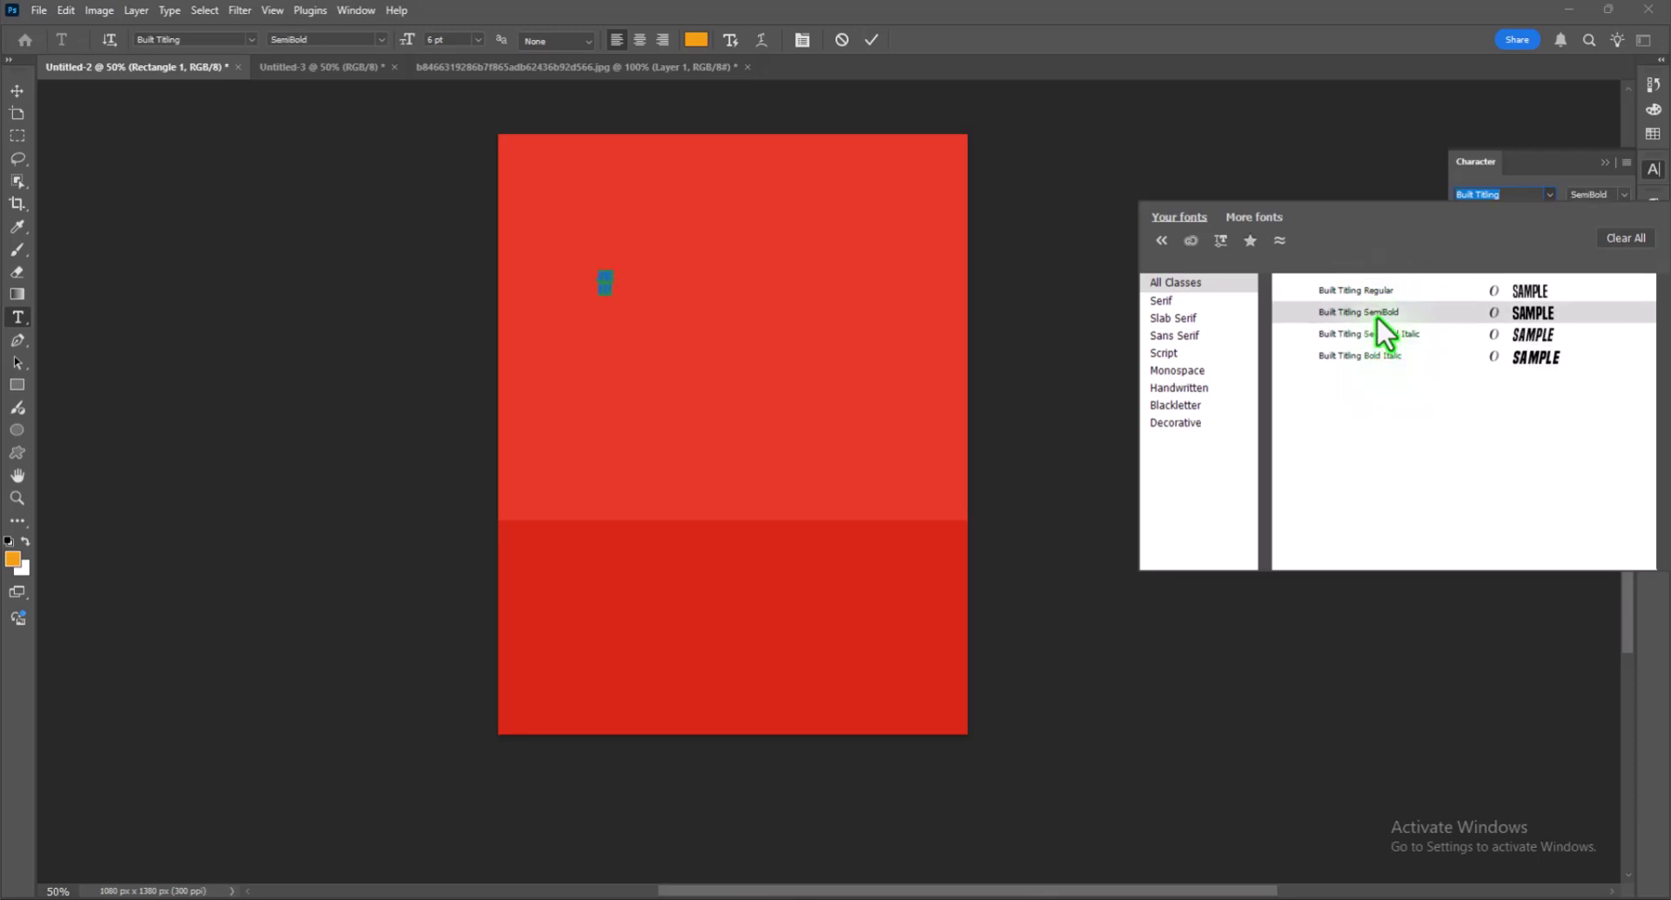
left_click(1378, 318)
- Set the ONE DAY text to 72 pt and tighten its leading
left_click(1528, 215)
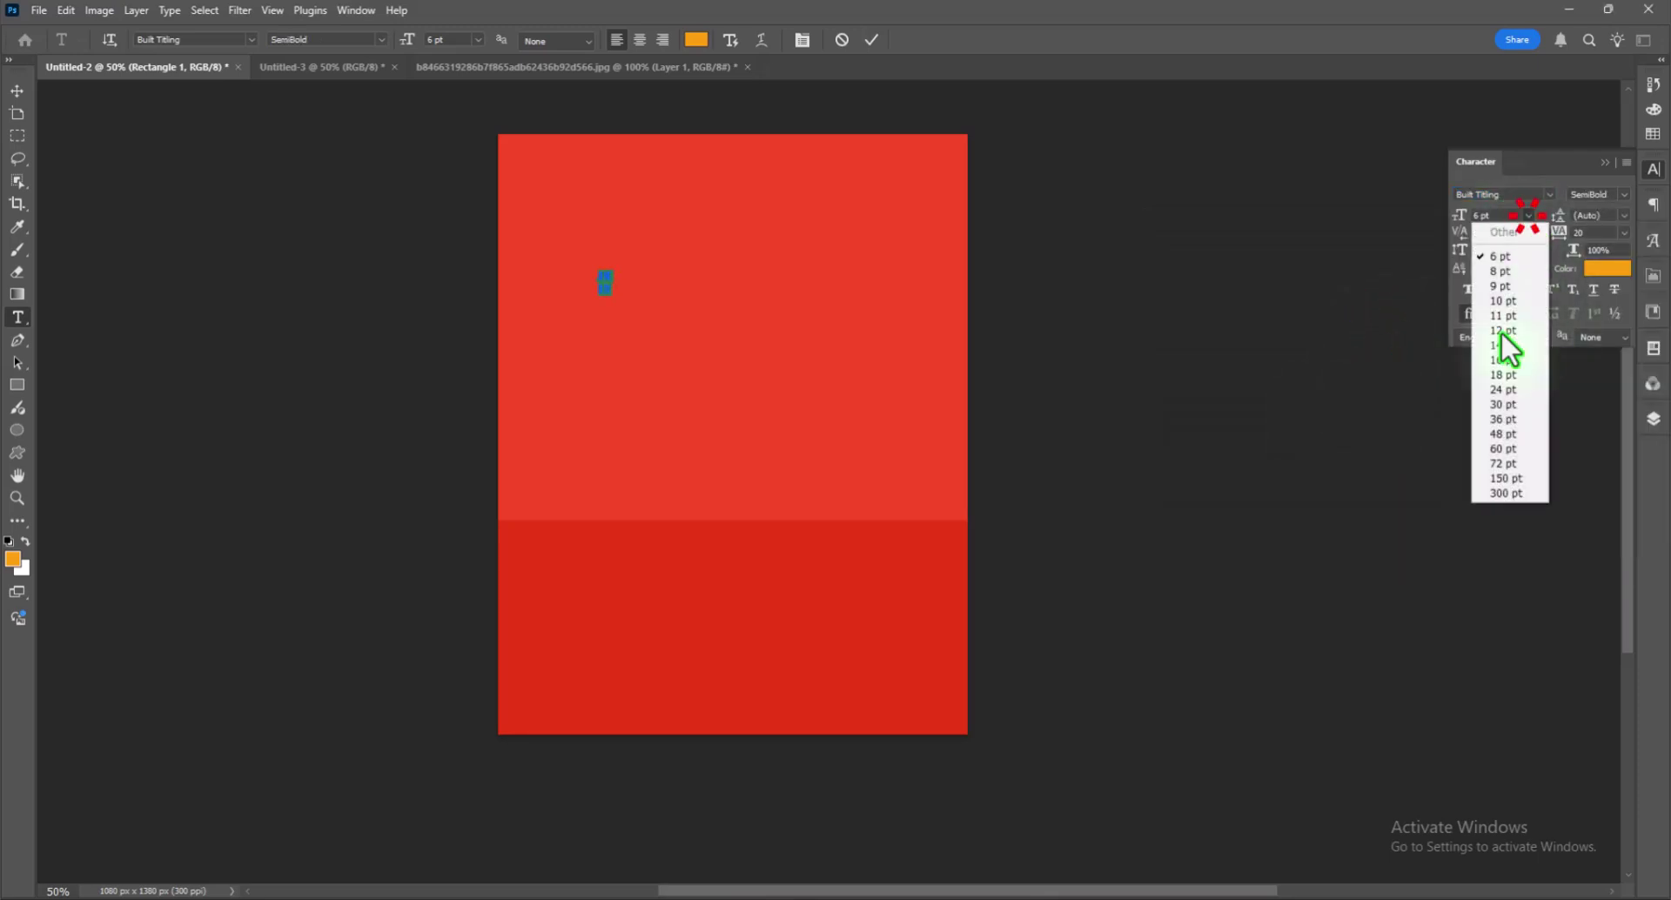
left_click(1495, 480)
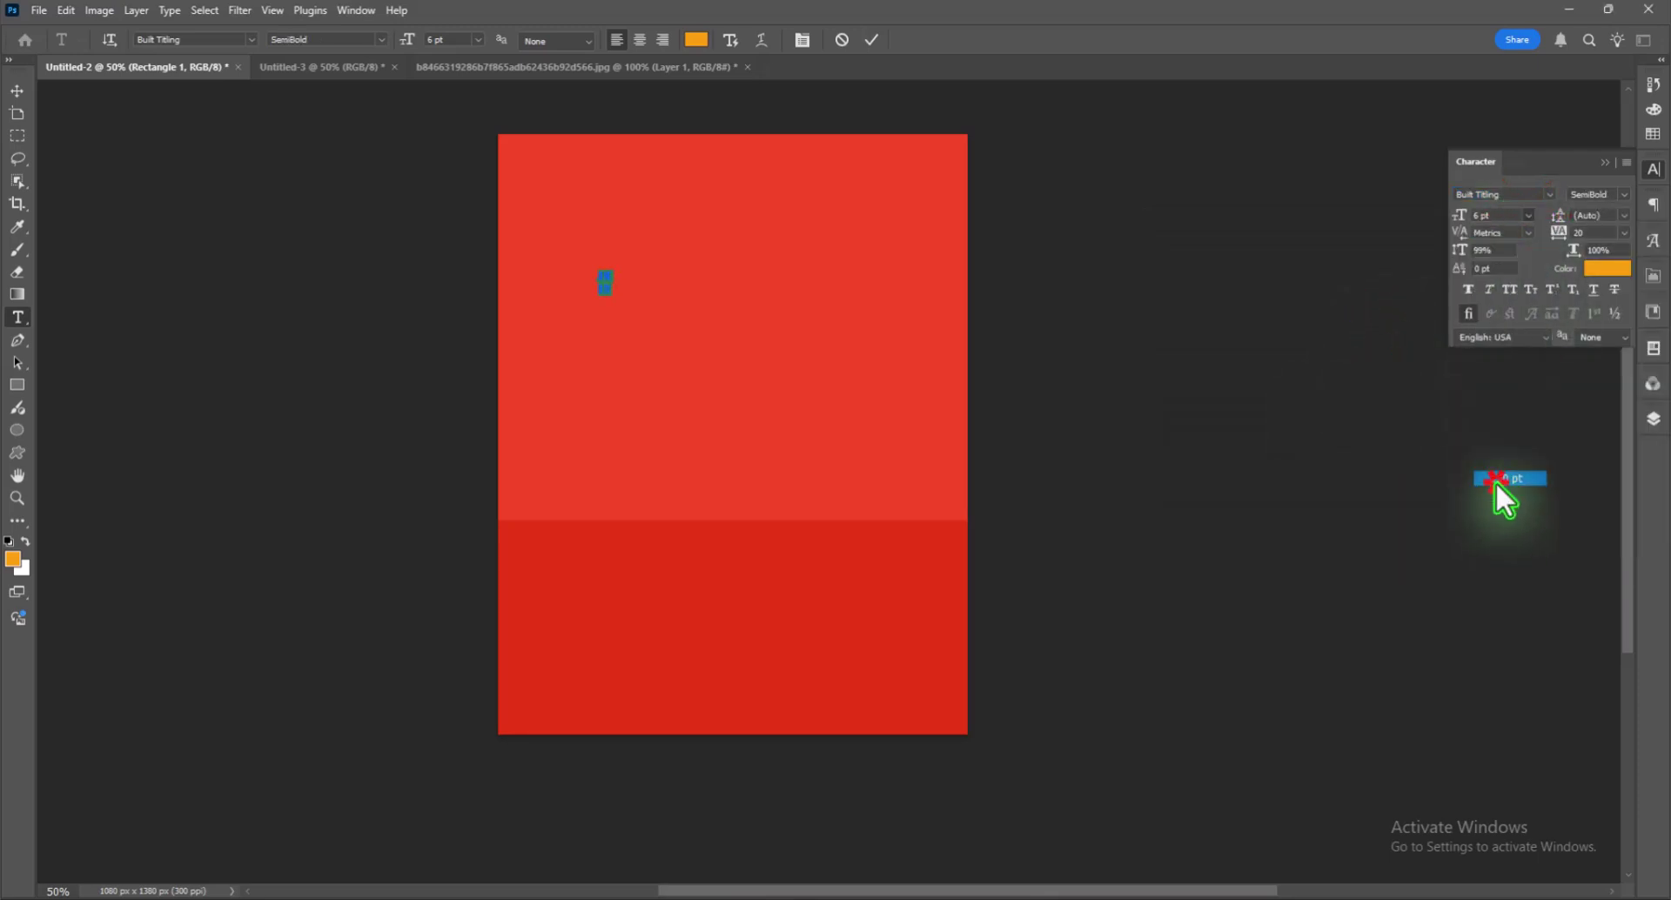
left_click(1530, 214)
left_click(1497, 420)
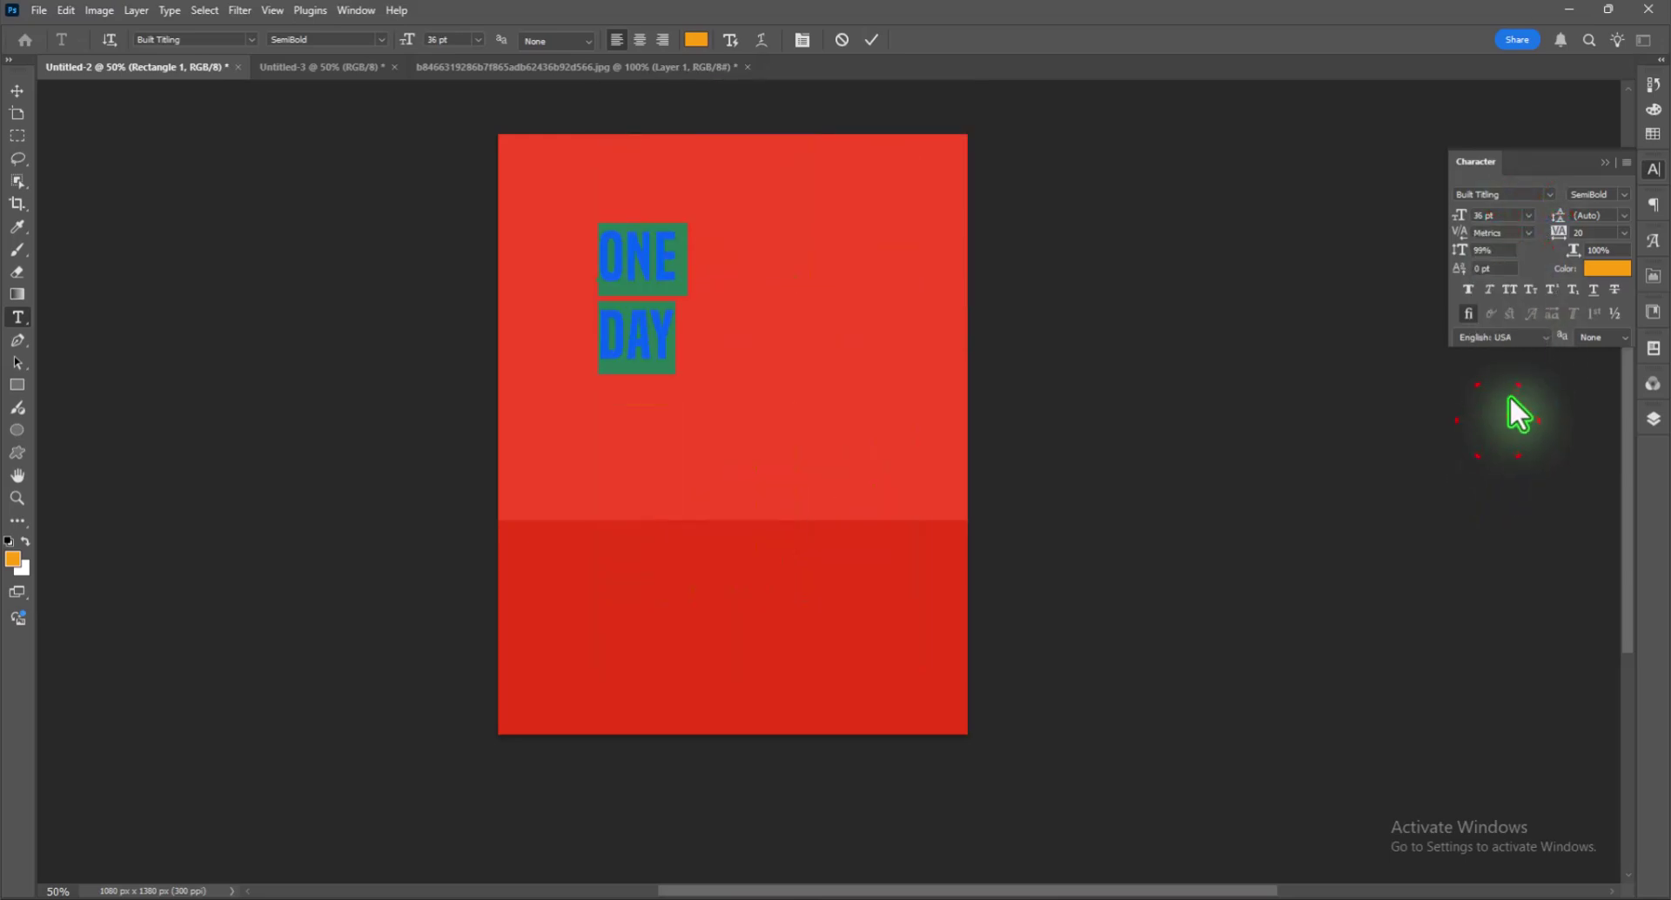
left_click(1528, 215)
left_click(1506, 448)
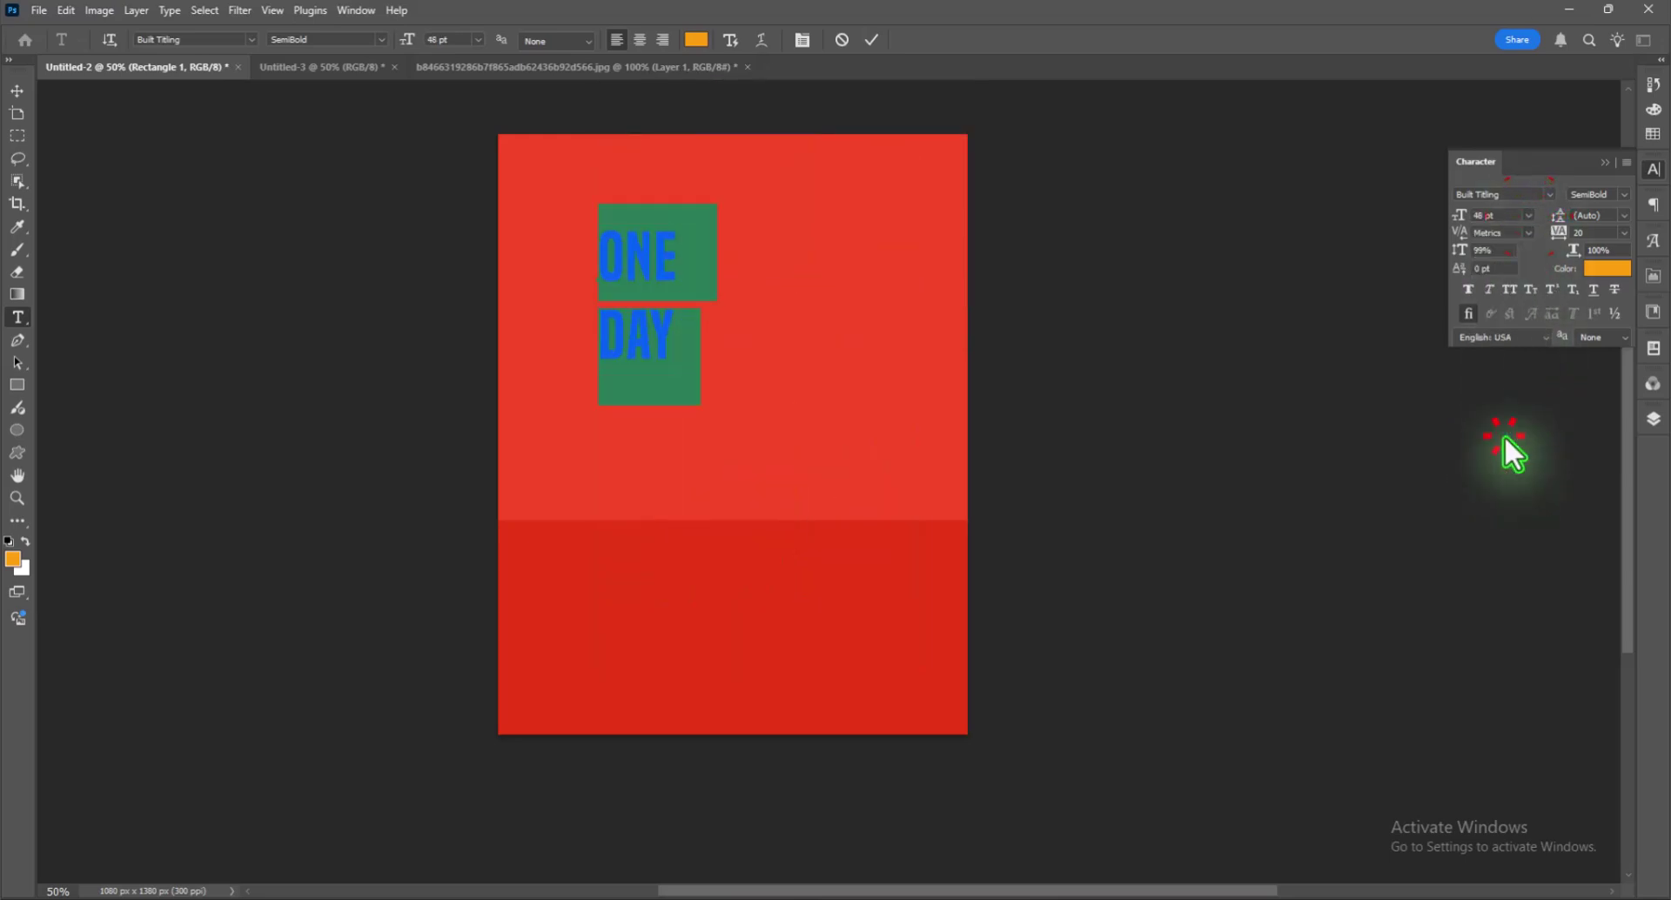
left_click(1529, 214)
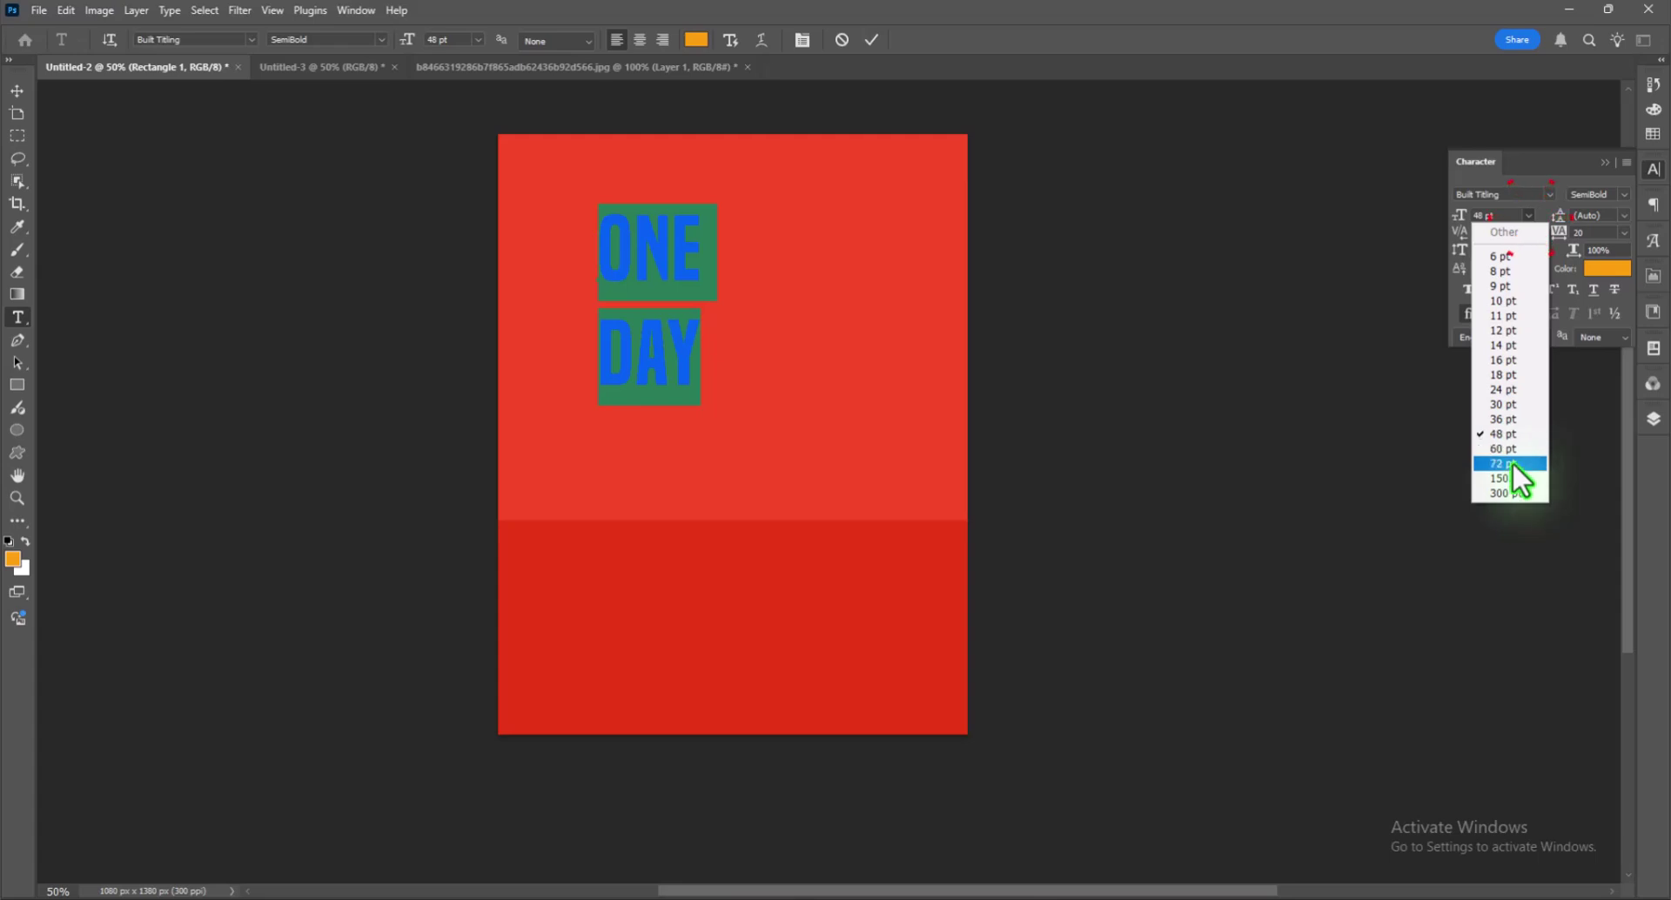
left_click(1512, 461)
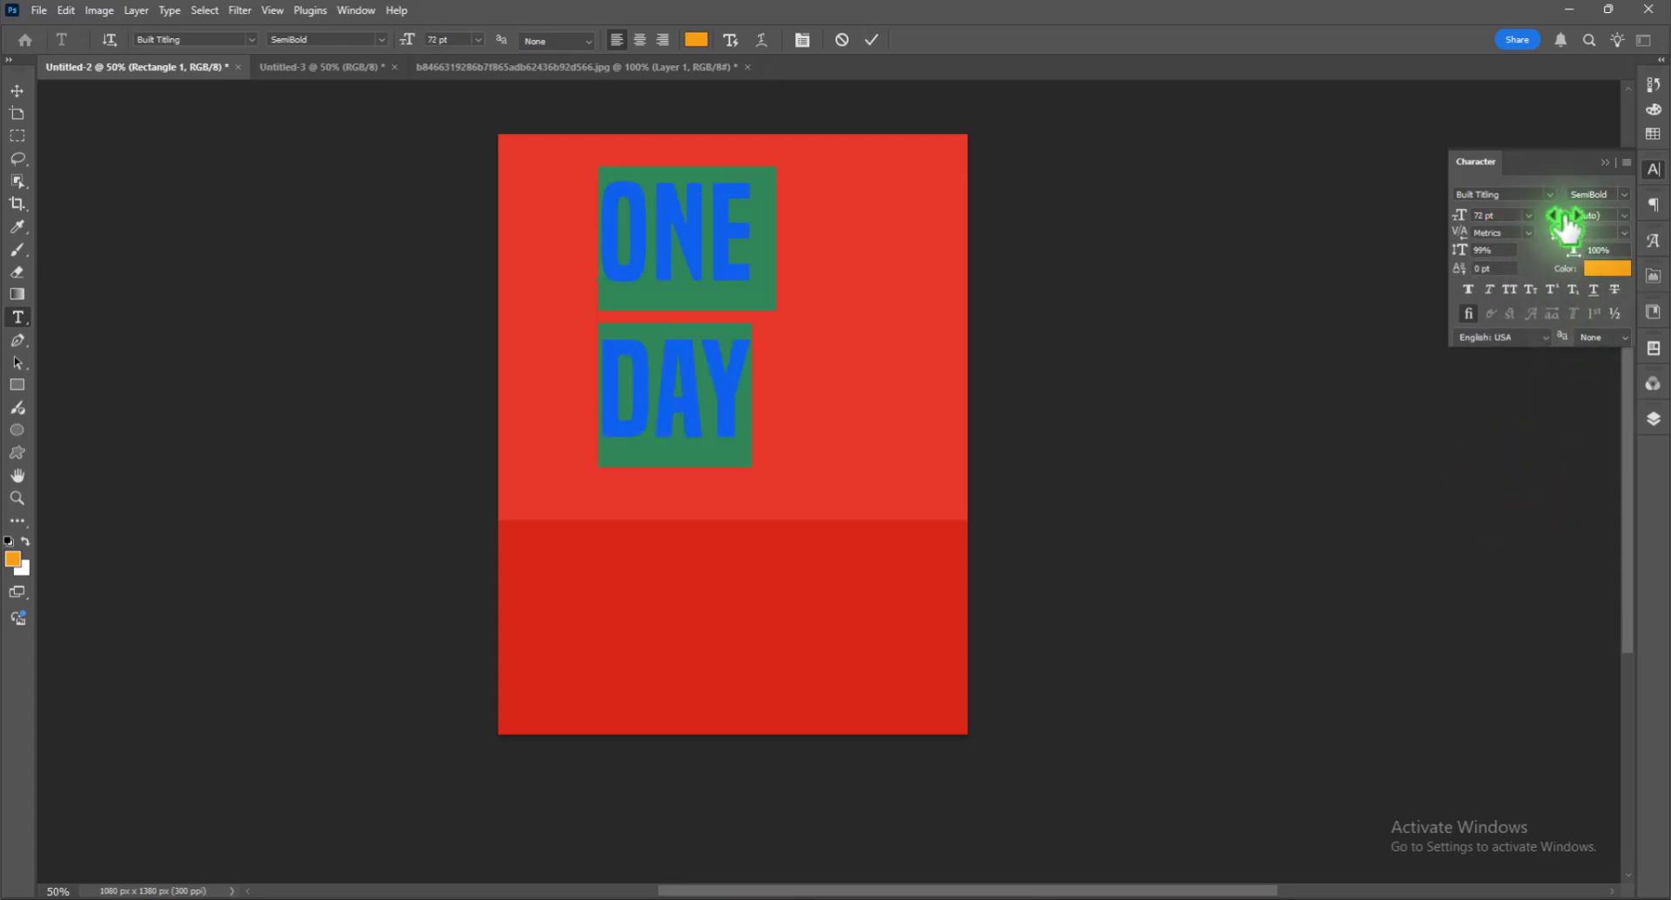
left_click_drag(1548, 225, 1538, 223)
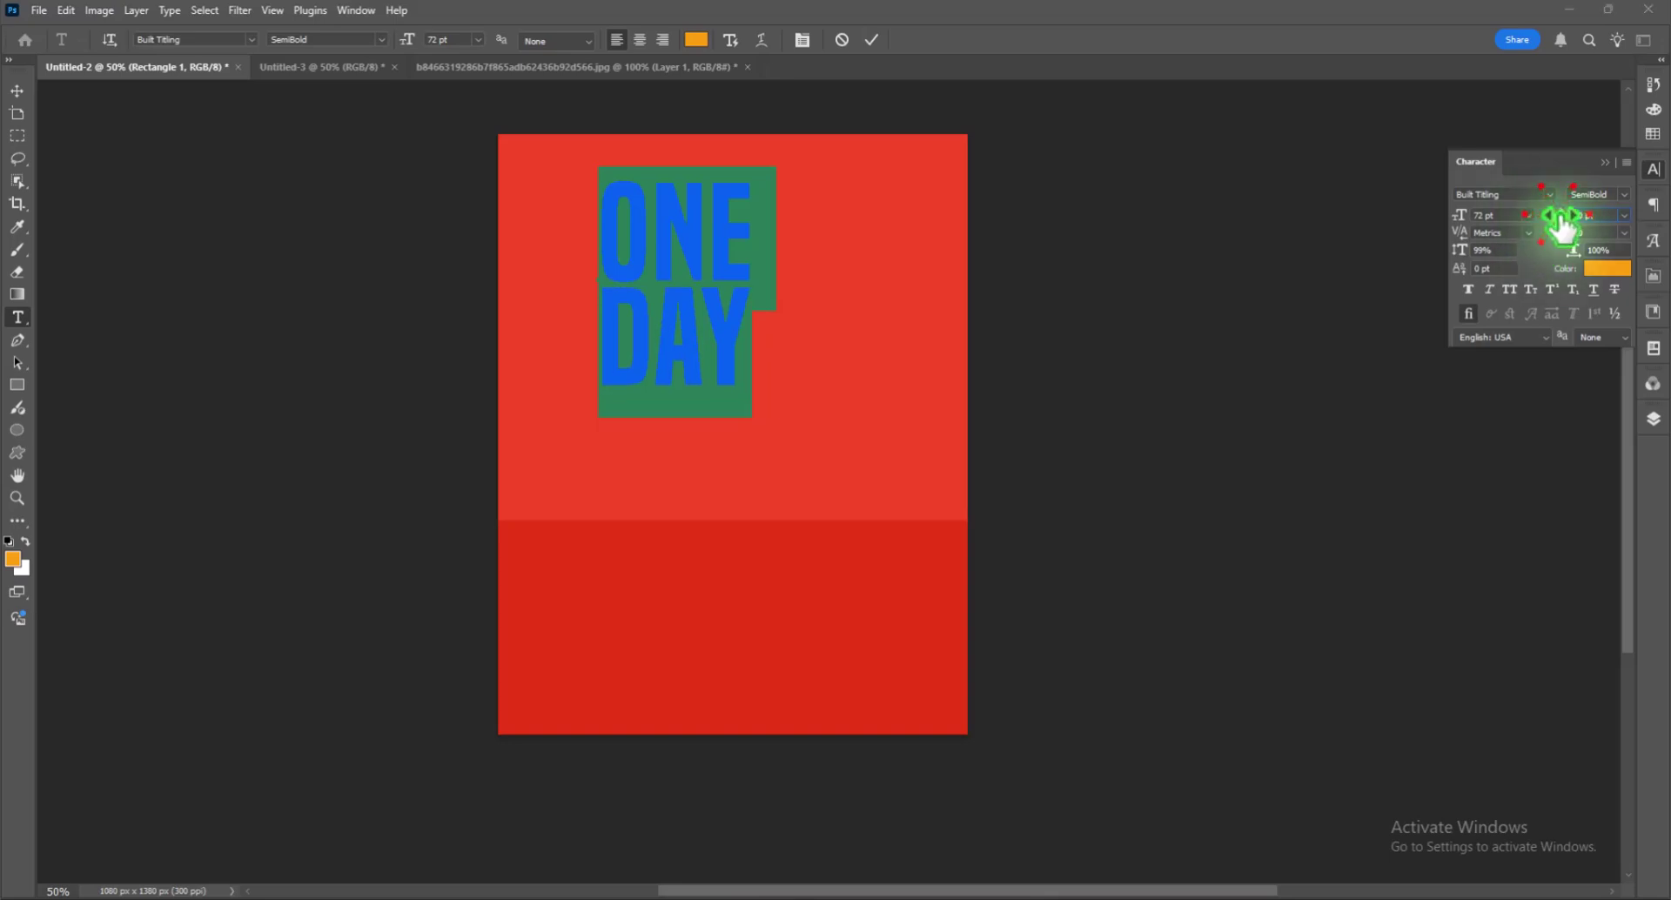
- Make ONE DAY white (ffffff) and centre it just above the dark band
left_click(16, 89)
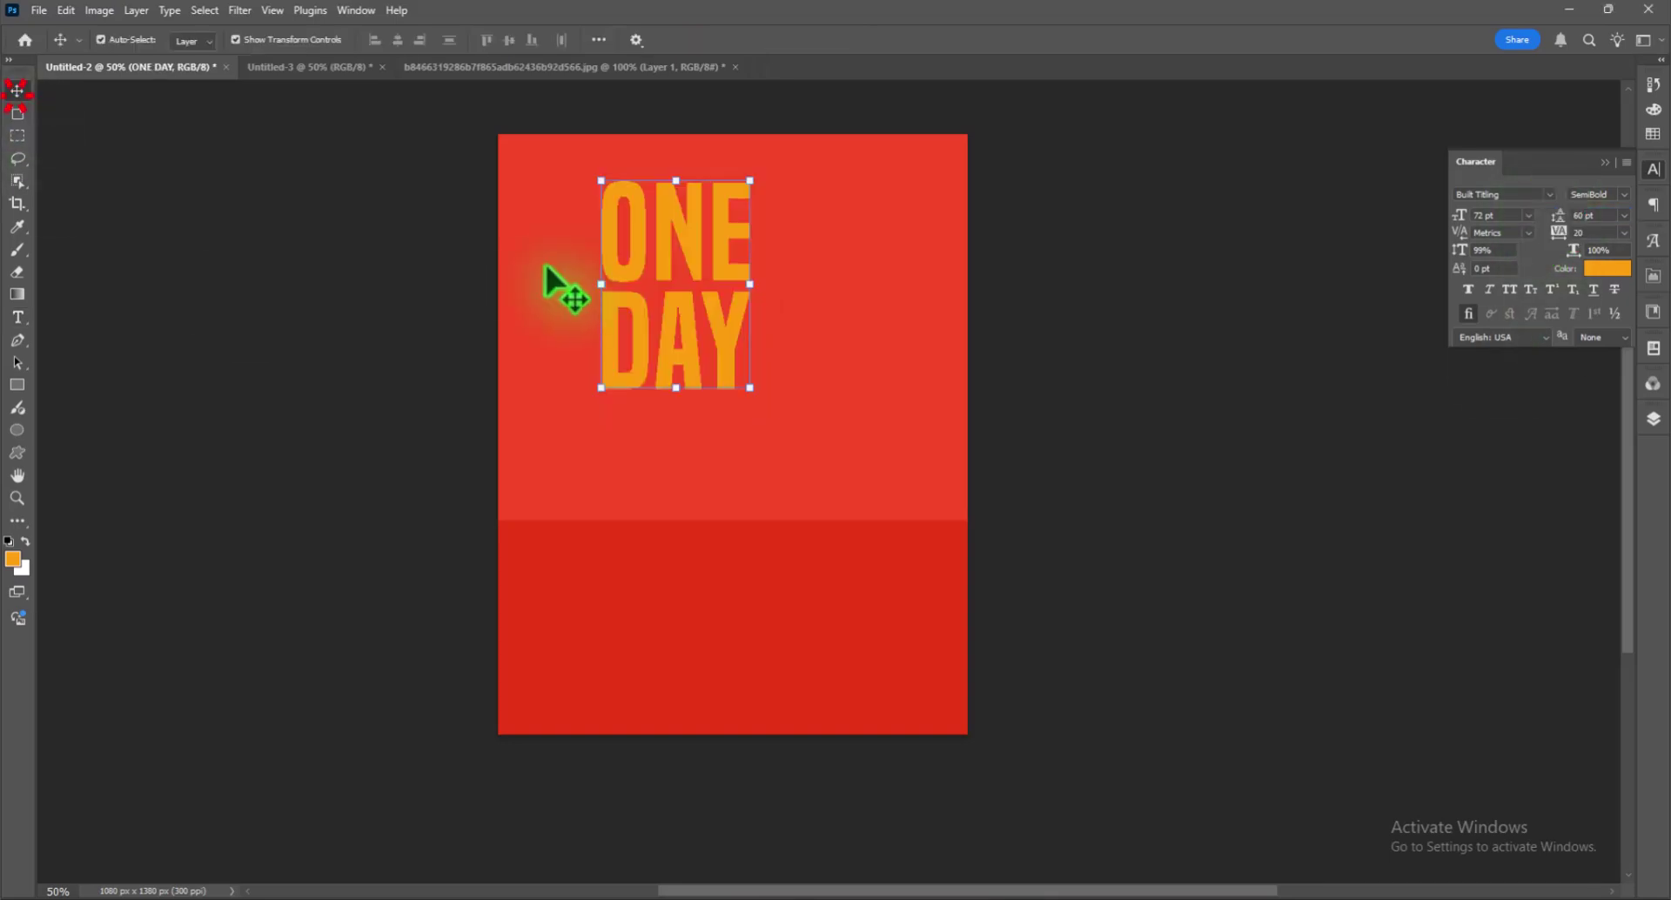
left_click(1627, 268)
left_click_drag(522, 520, 261, 469)
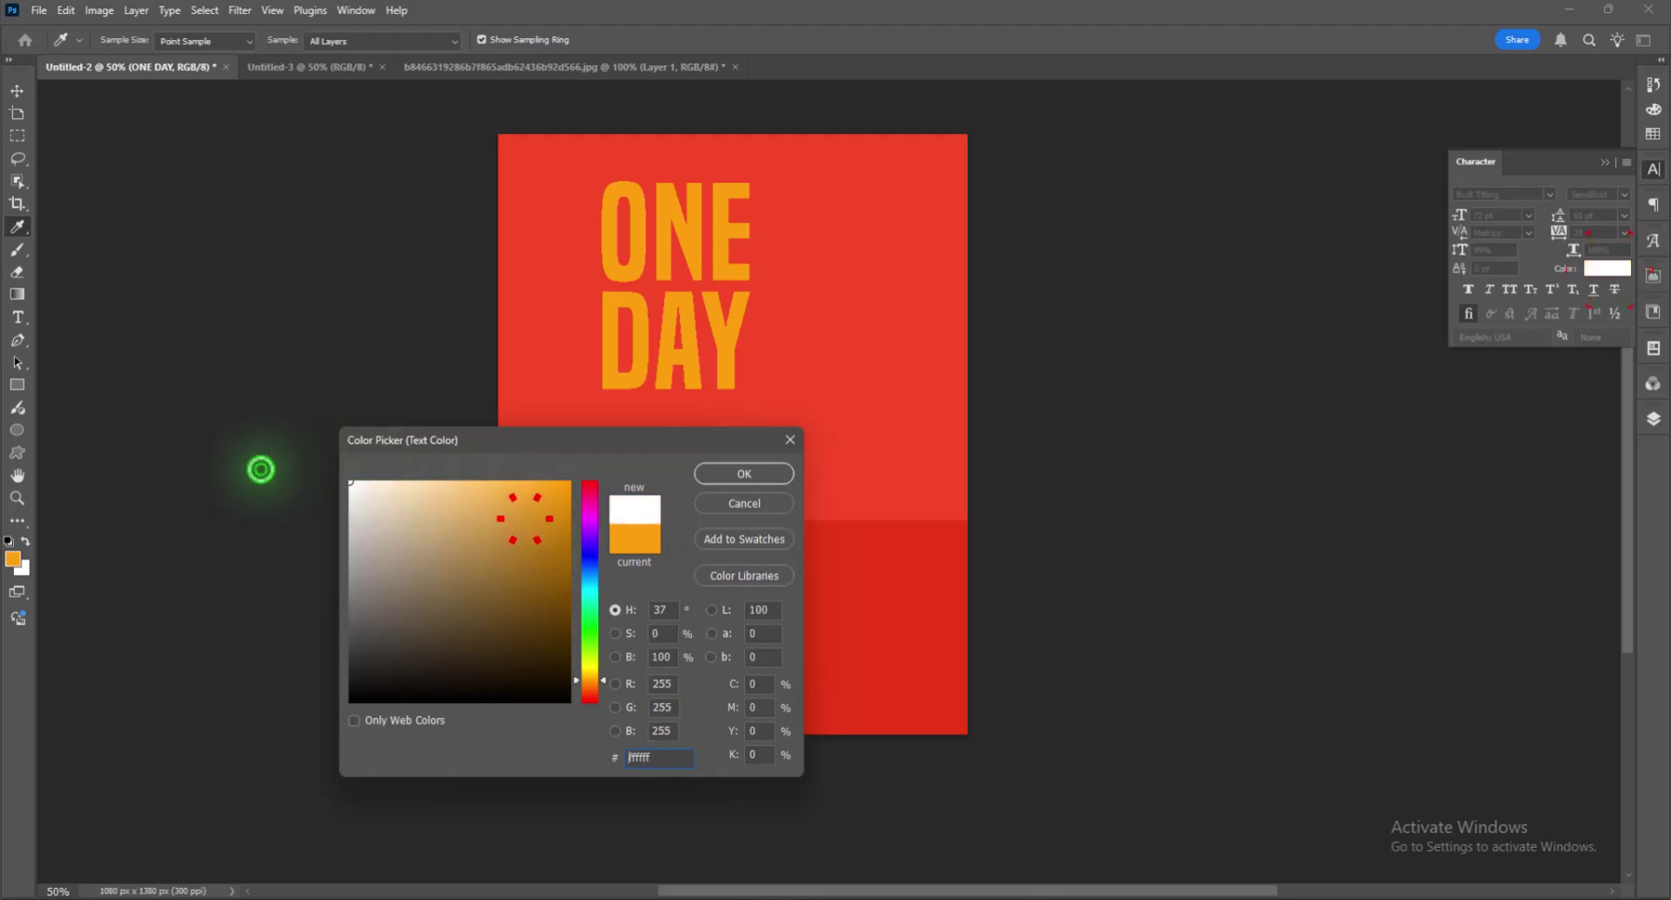
left_click(737, 475)
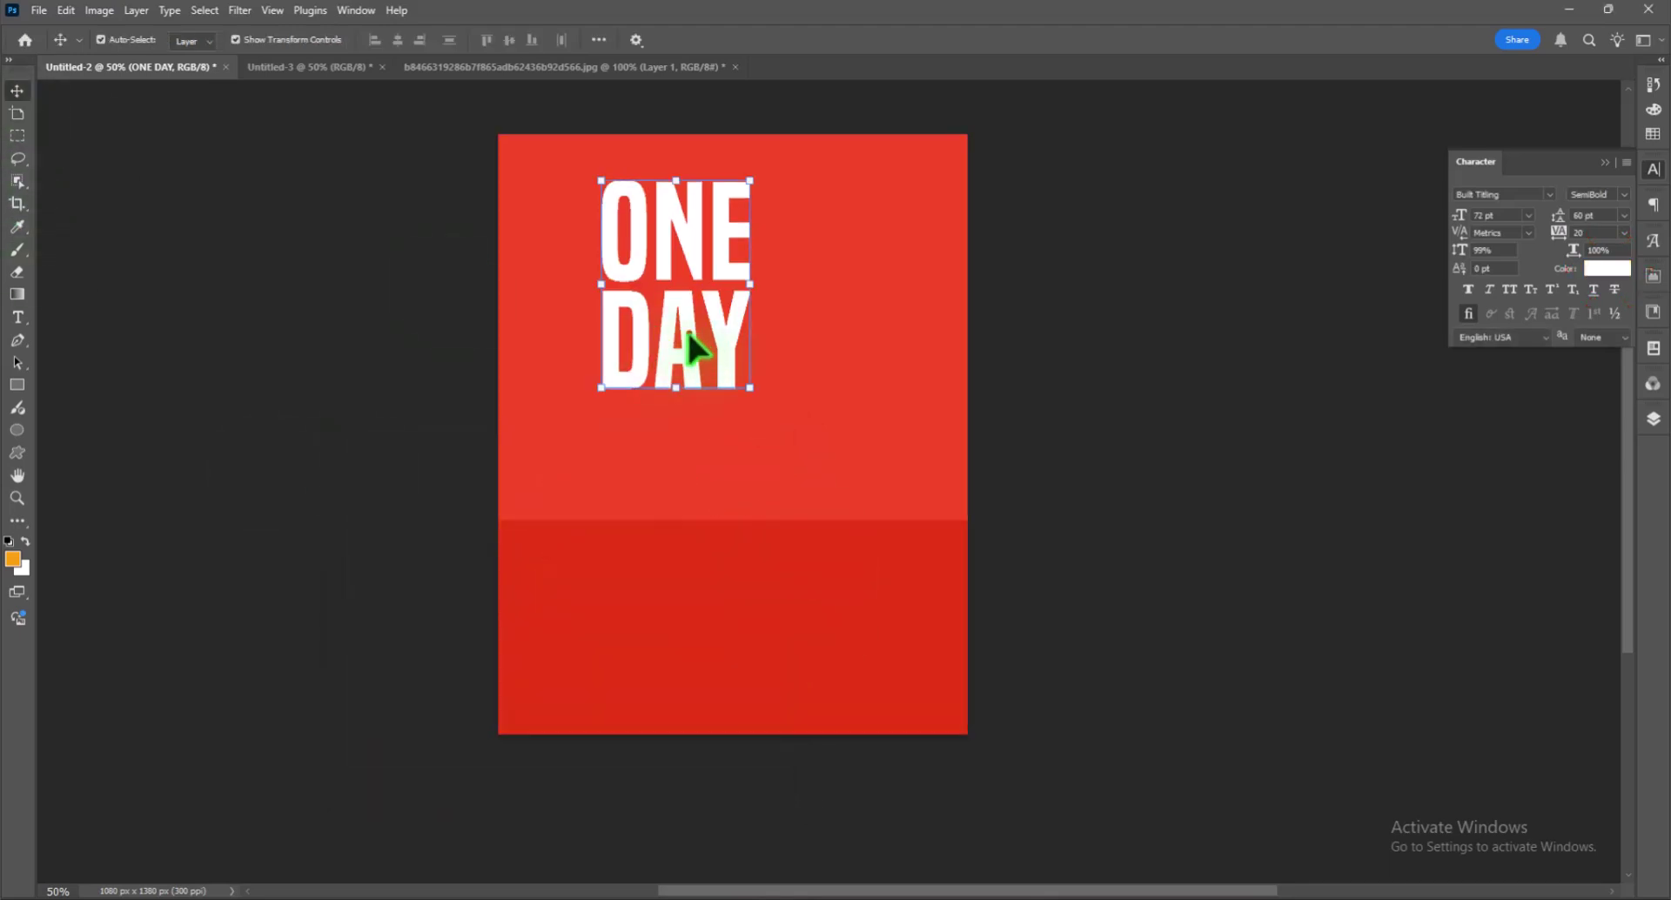
mouse_move(694, 382)
left_mouse_down()
mouse_move(744, 520)
mouse_move(729, 567)
mouse_move(746, 560)
mouse_move(731, 461)
mouse_move(744, 473)
left_mouse_up()
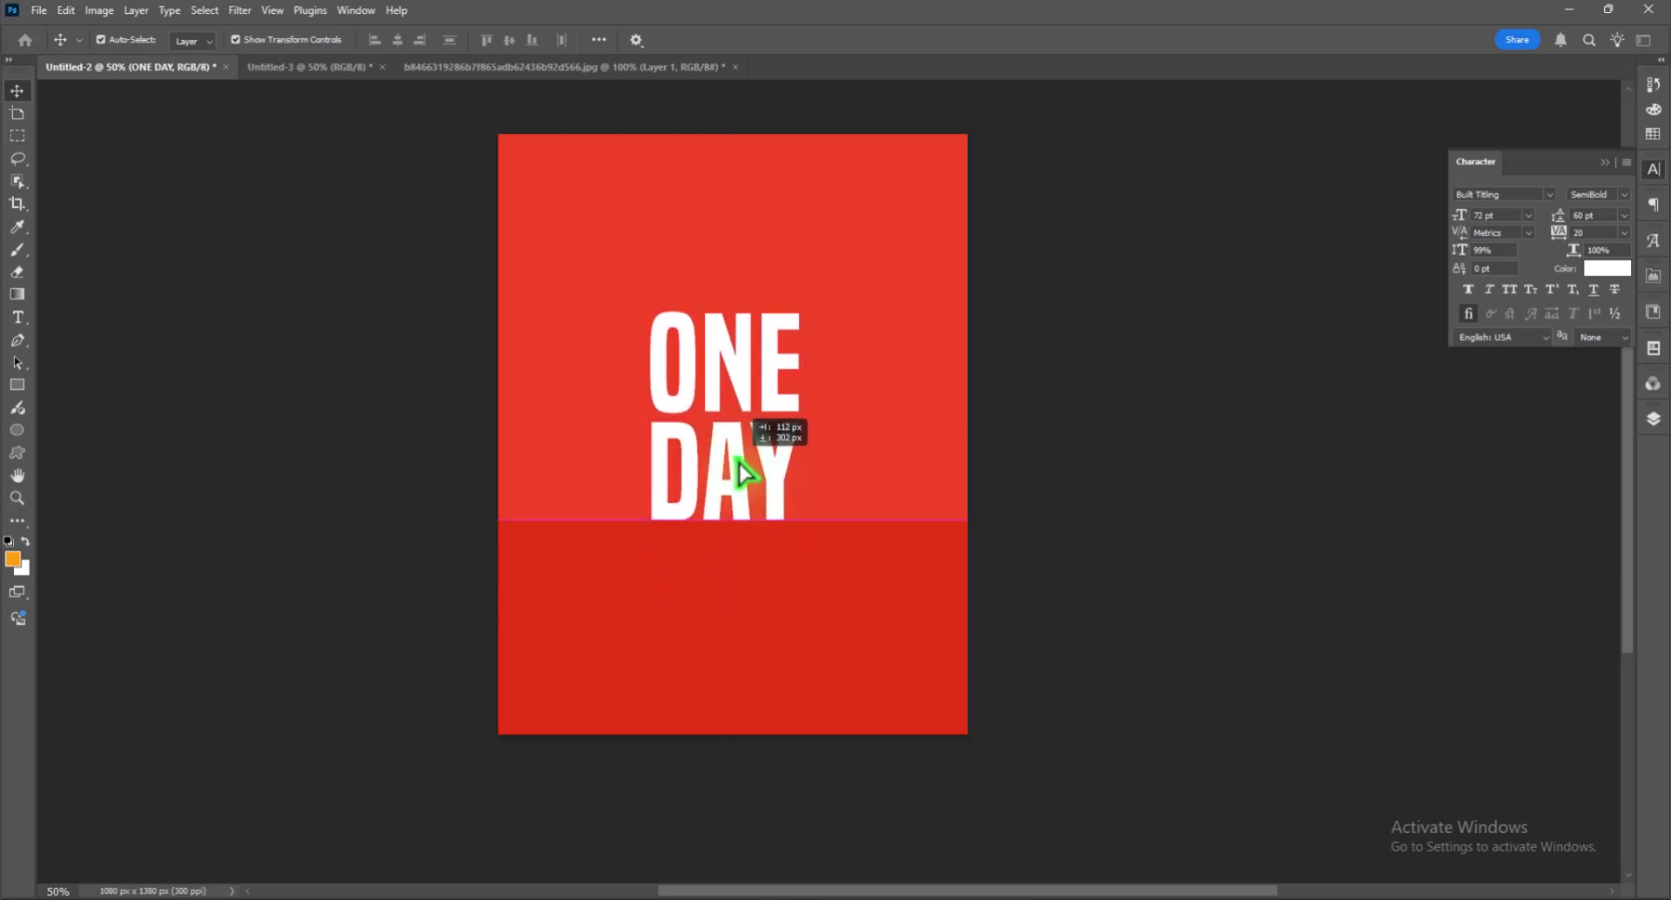
left_click(1654, 418)
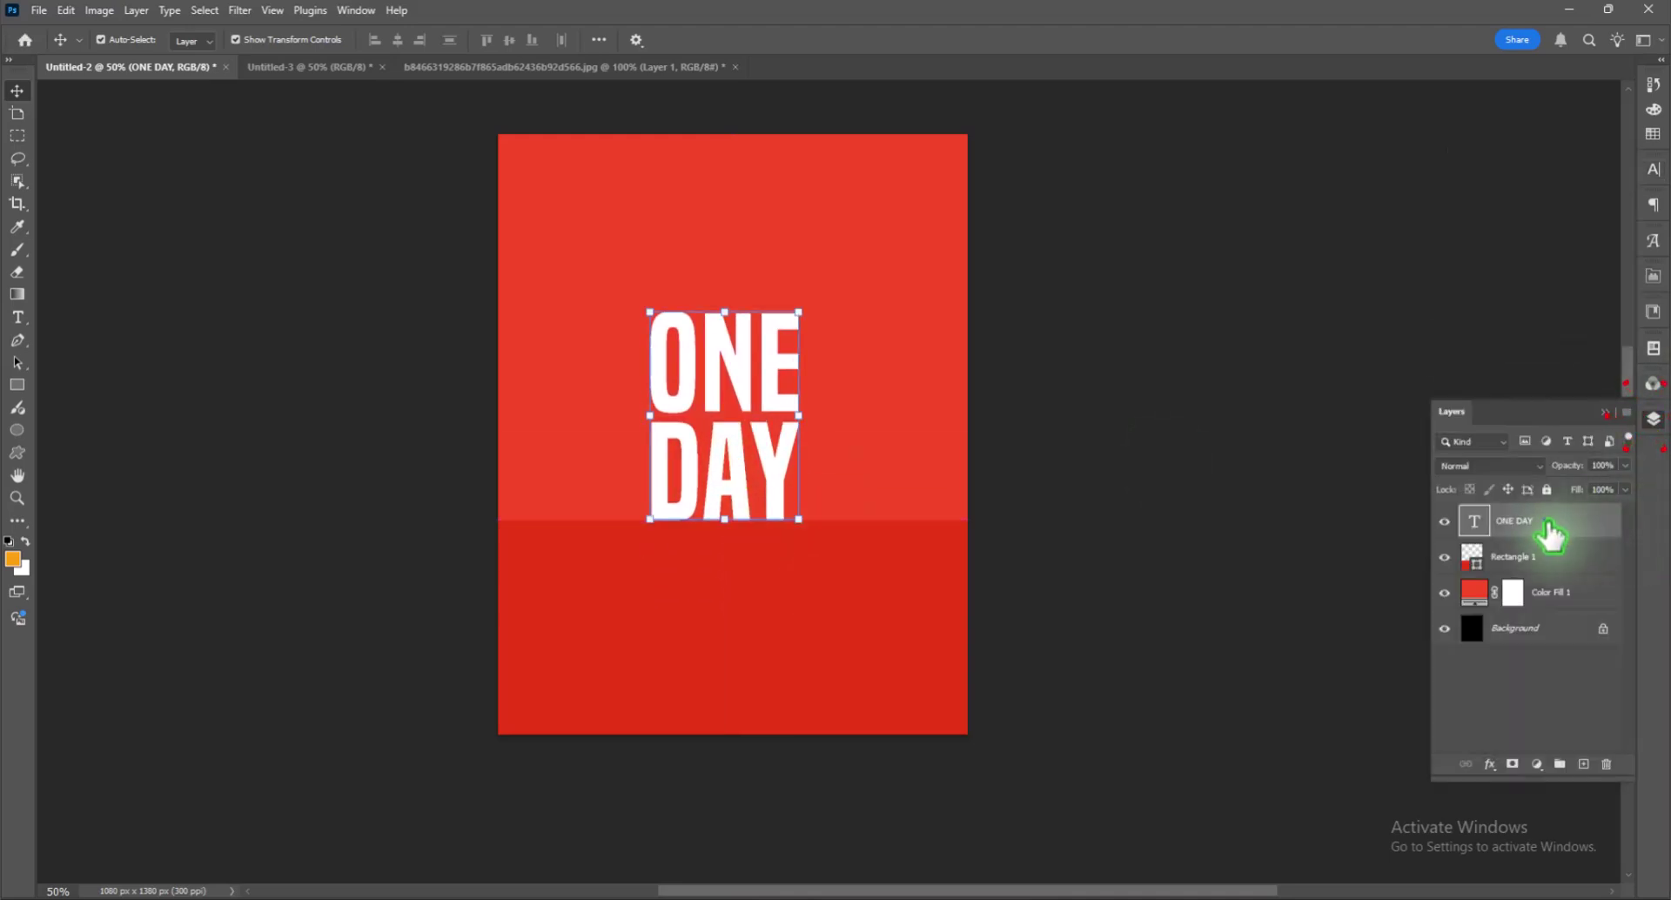
- Convert the ONE DAY text layer to a shape and rasterize it
right_click(1553, 522)
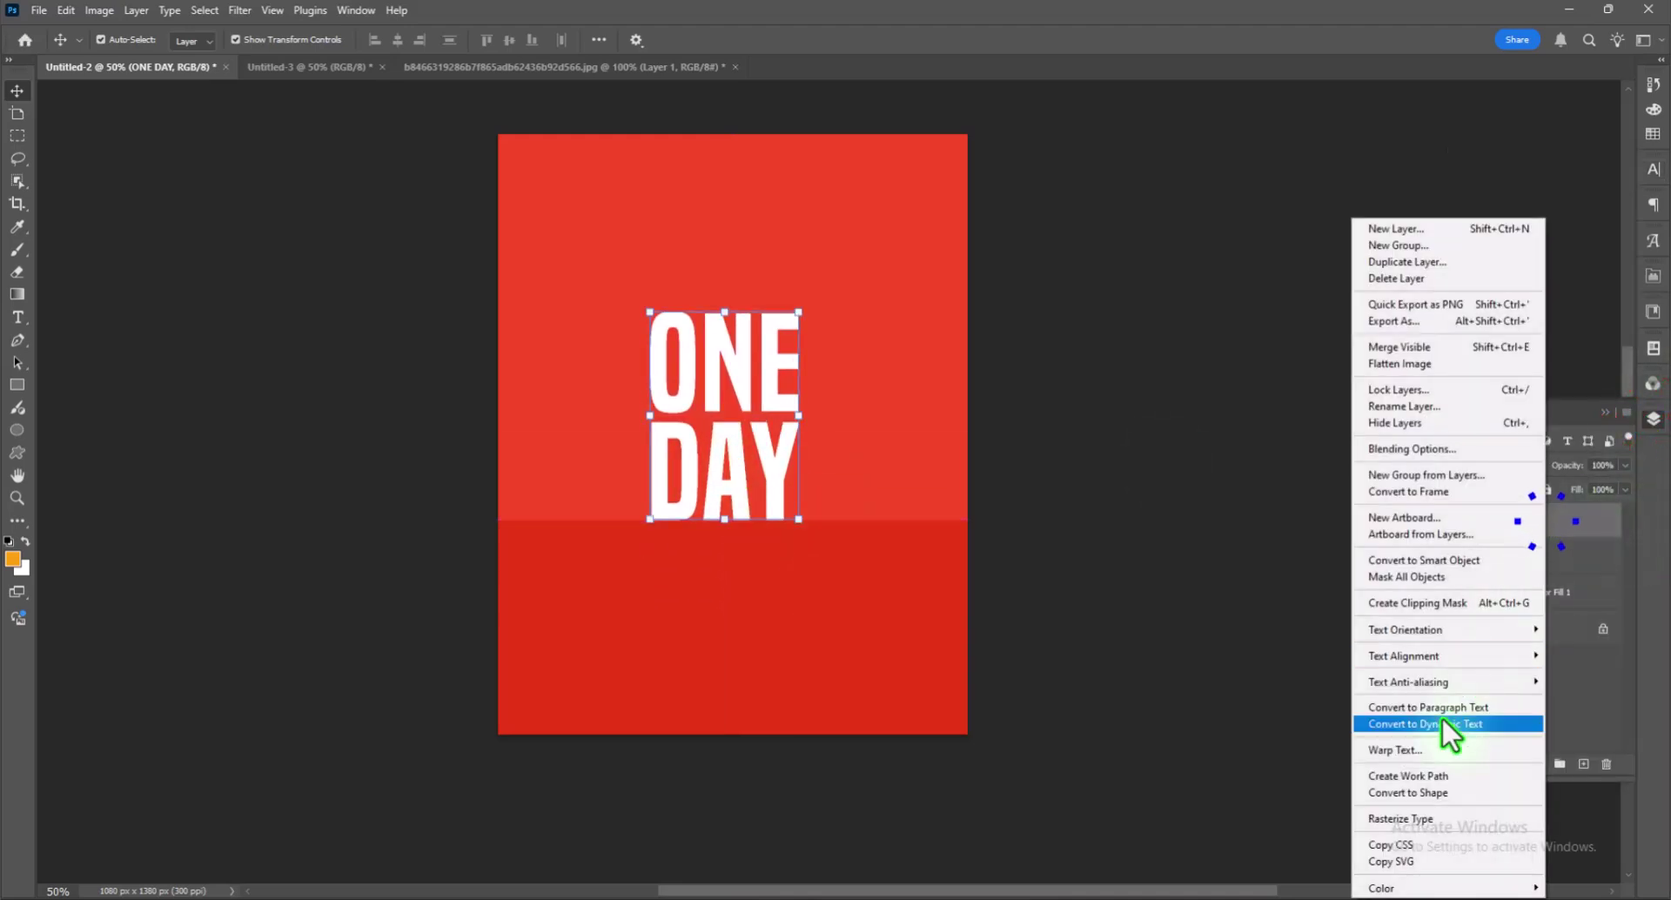
left_click(1448, 791)
right_click(1502, 522)
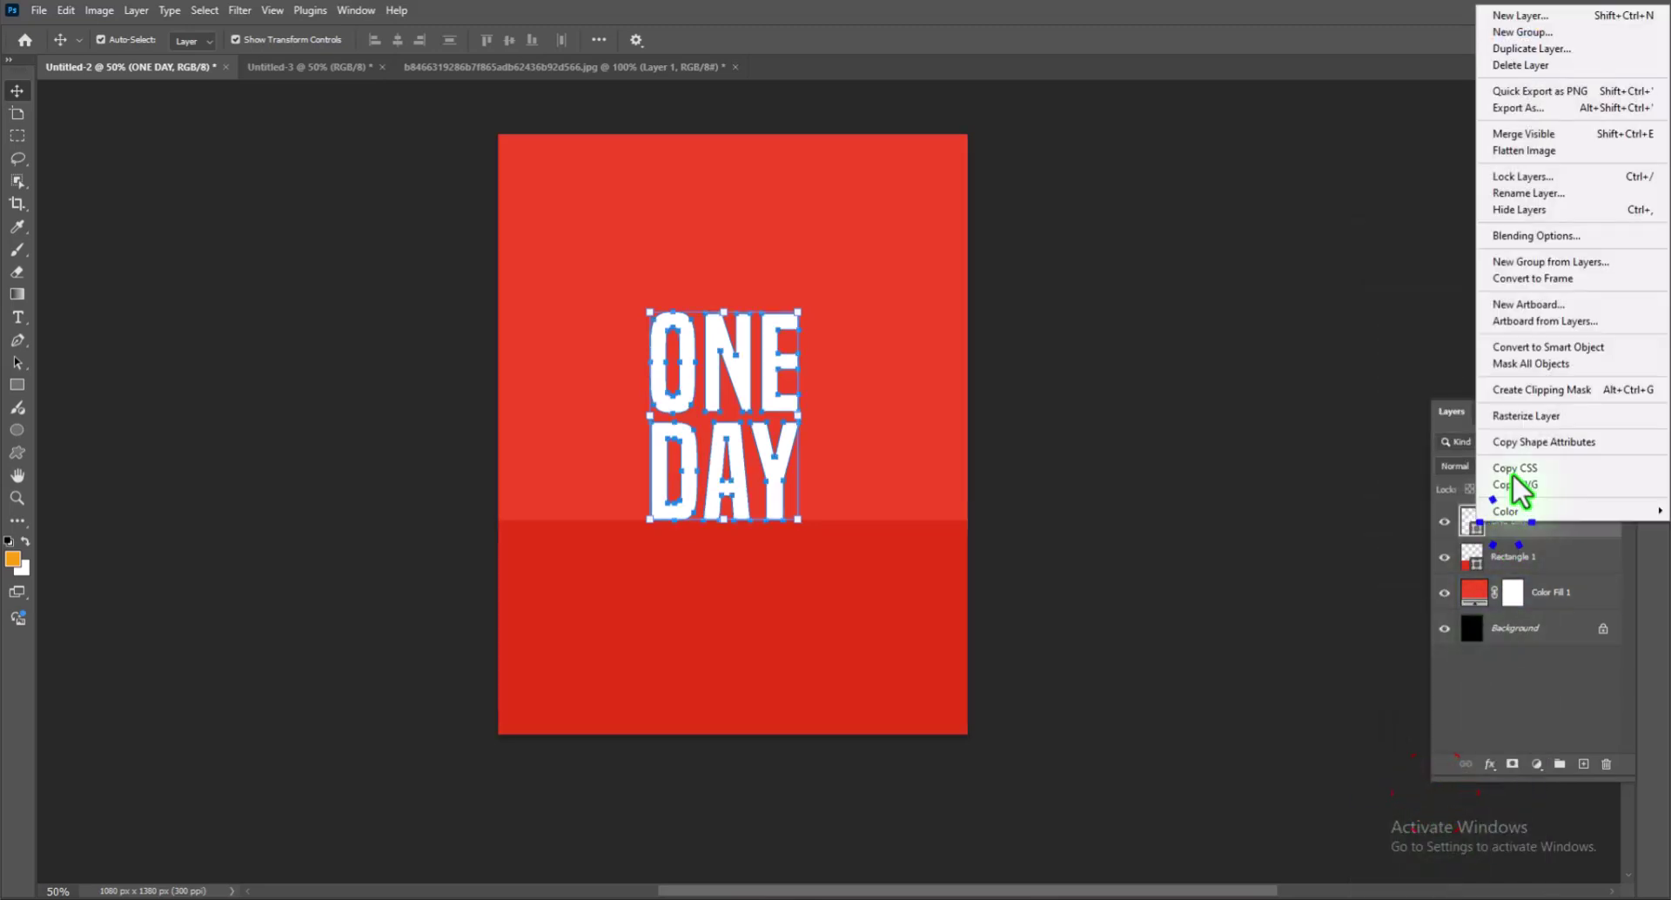
left_click(1533, 370)
- Select the DAY letters and copy them onto a new layer
left_click(17, 135)
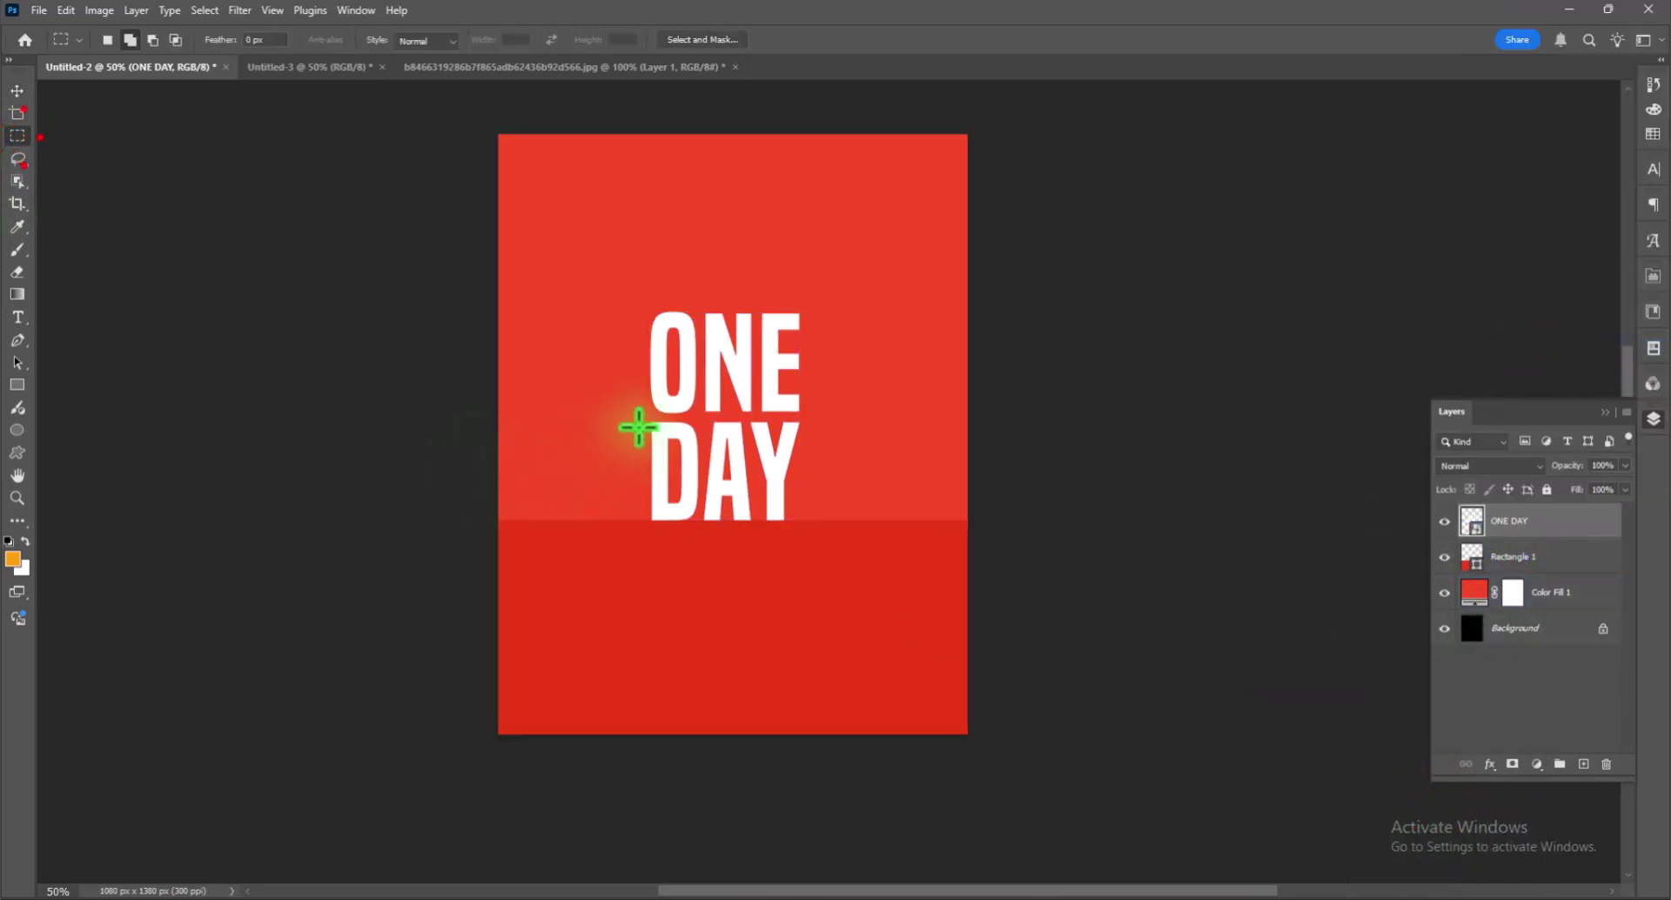
left_click_drag(643, 419, 812, 529)
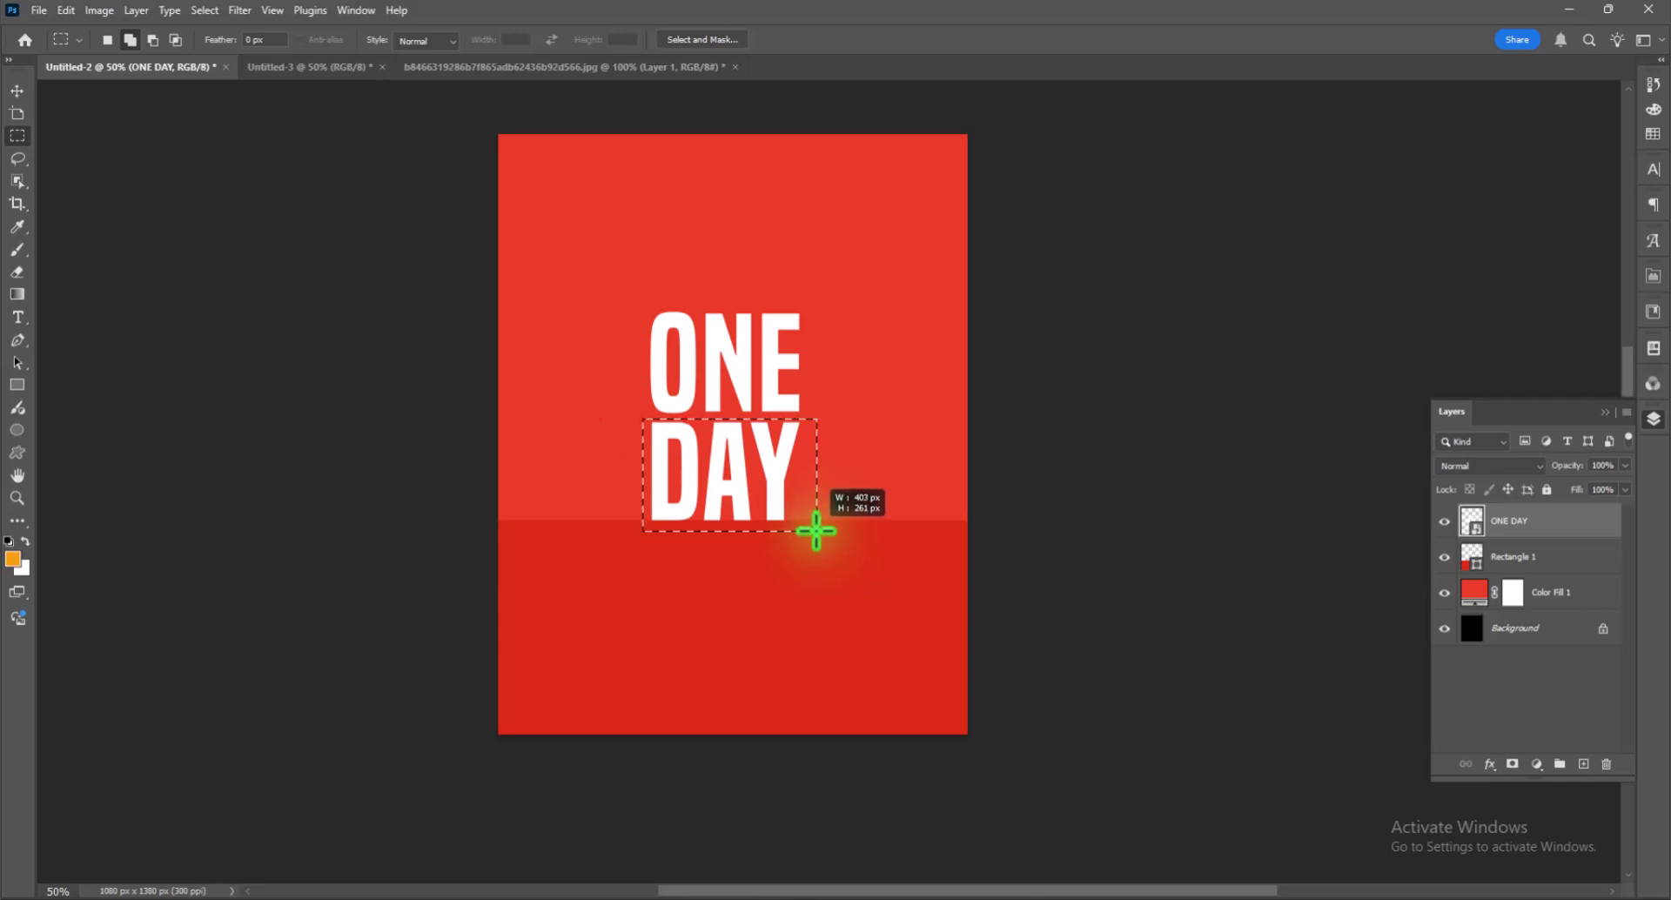
key("ctrl+j")
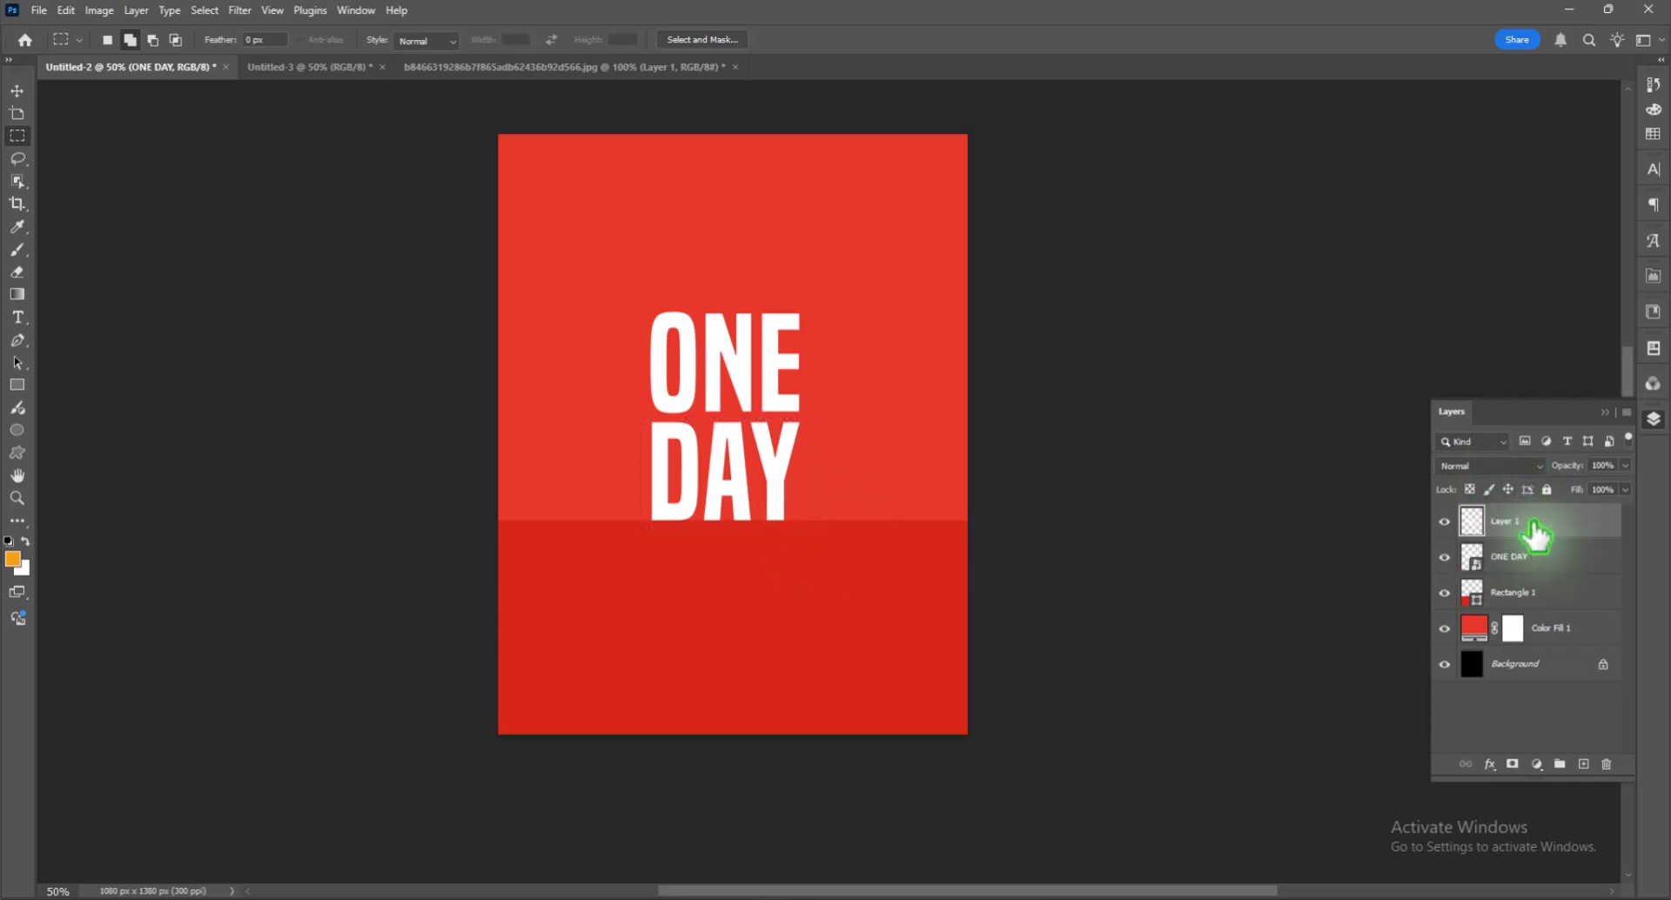
- Move the DAY copy below the original and rotate it 180° as a reflection
left_click(16, 89)
left_click_drag(733, 488, 742, 585)
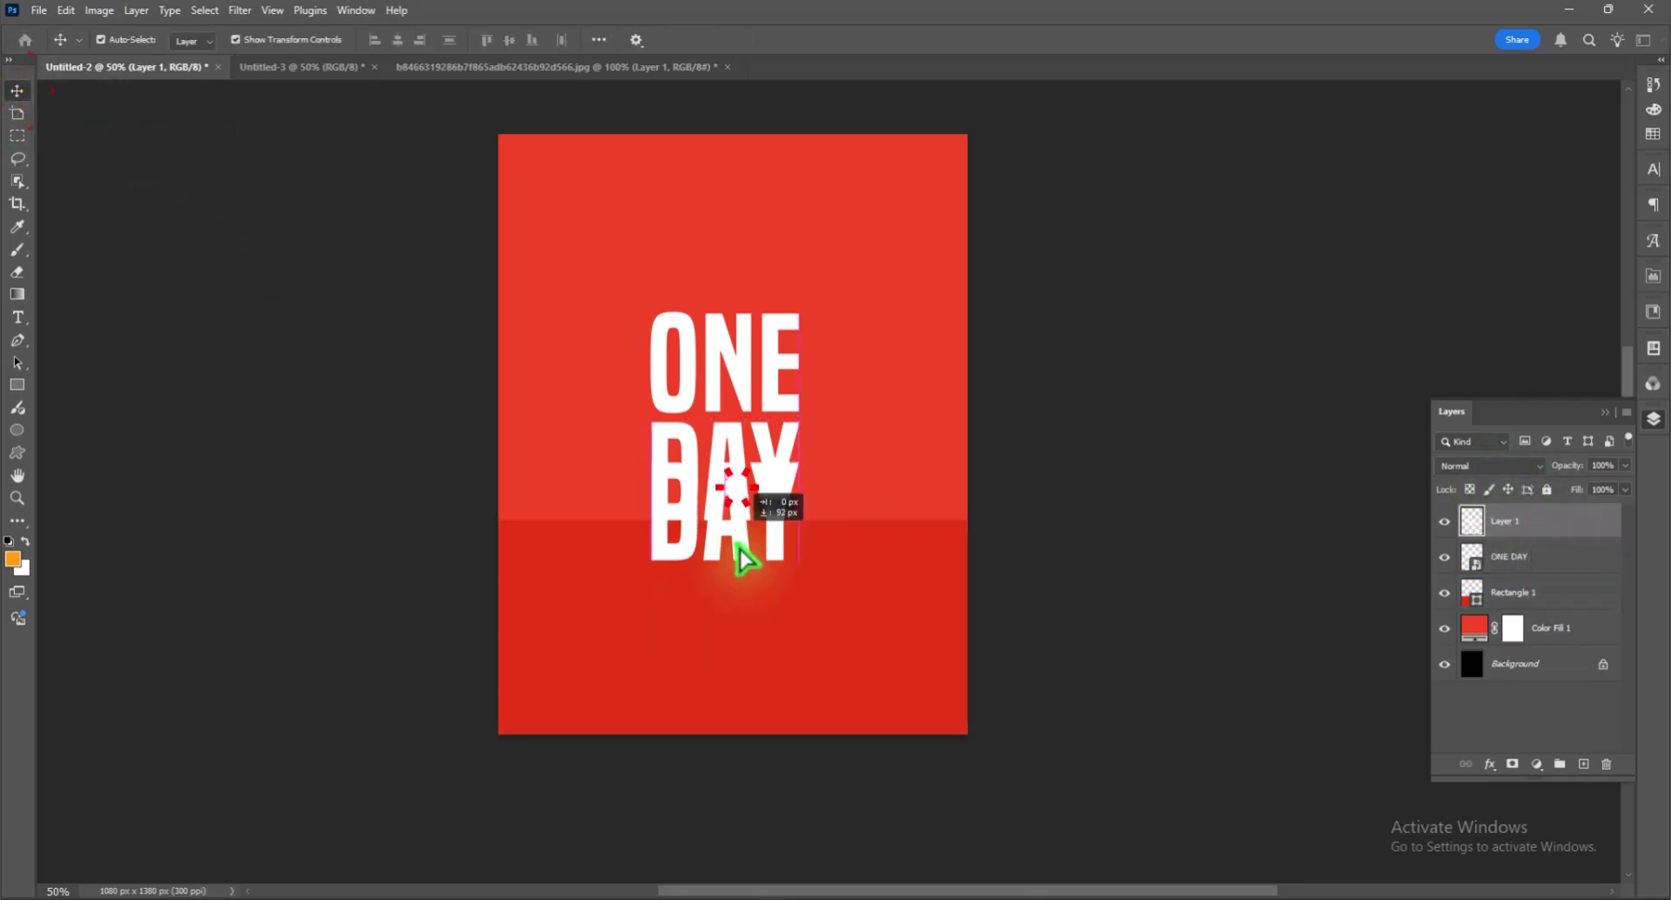
right_click(775, 572)
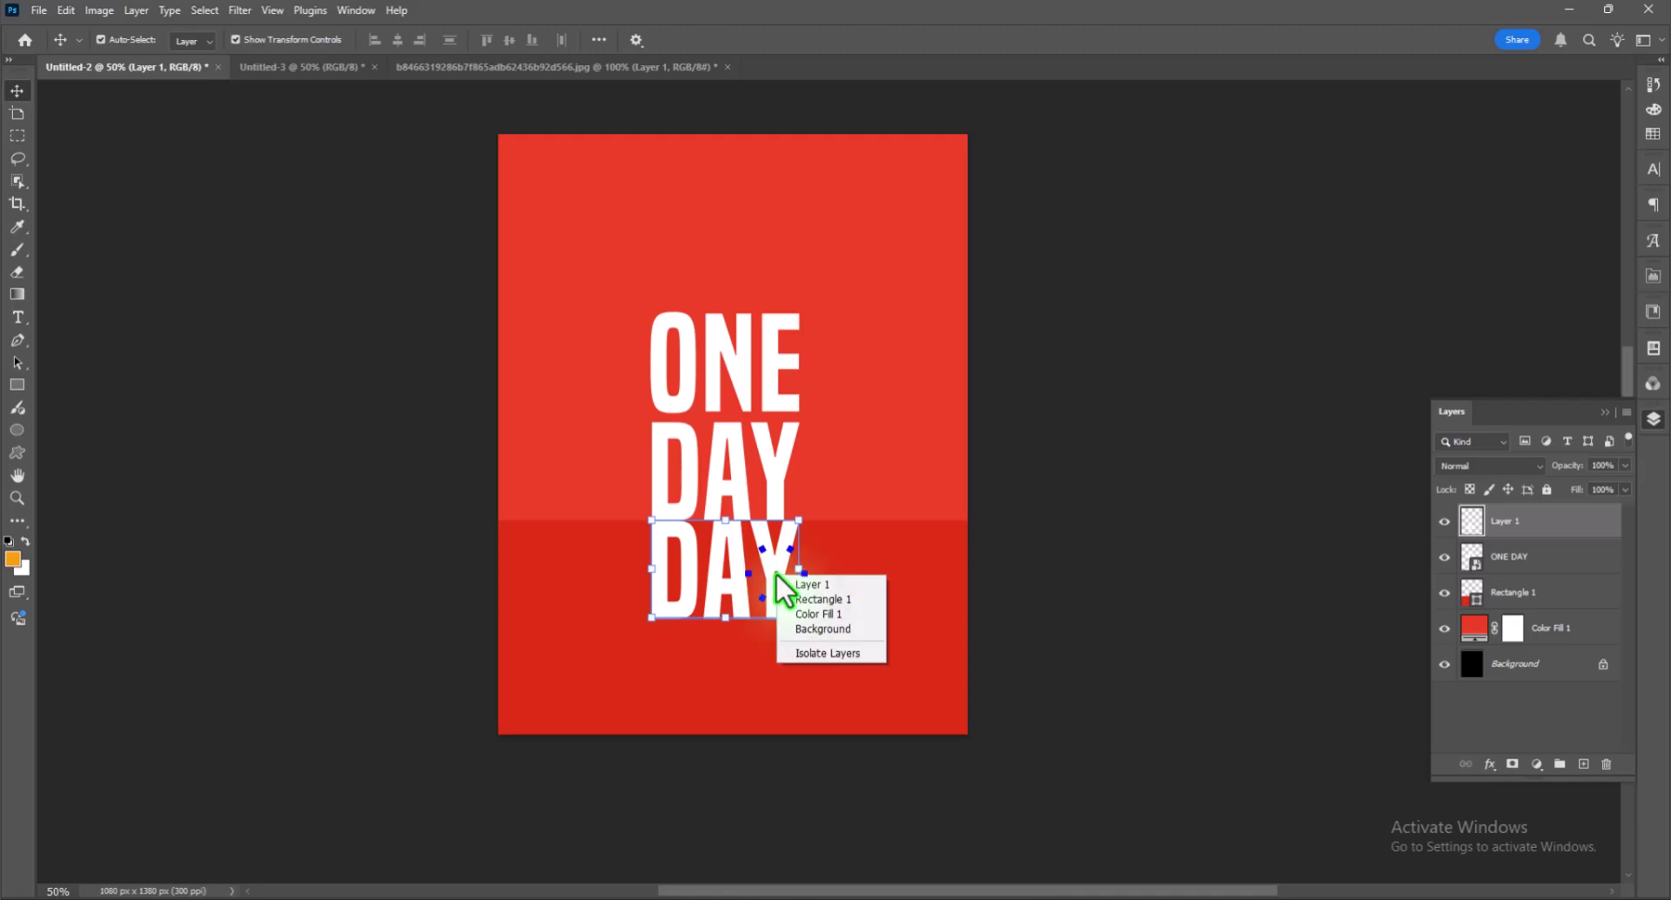
key("Escape")
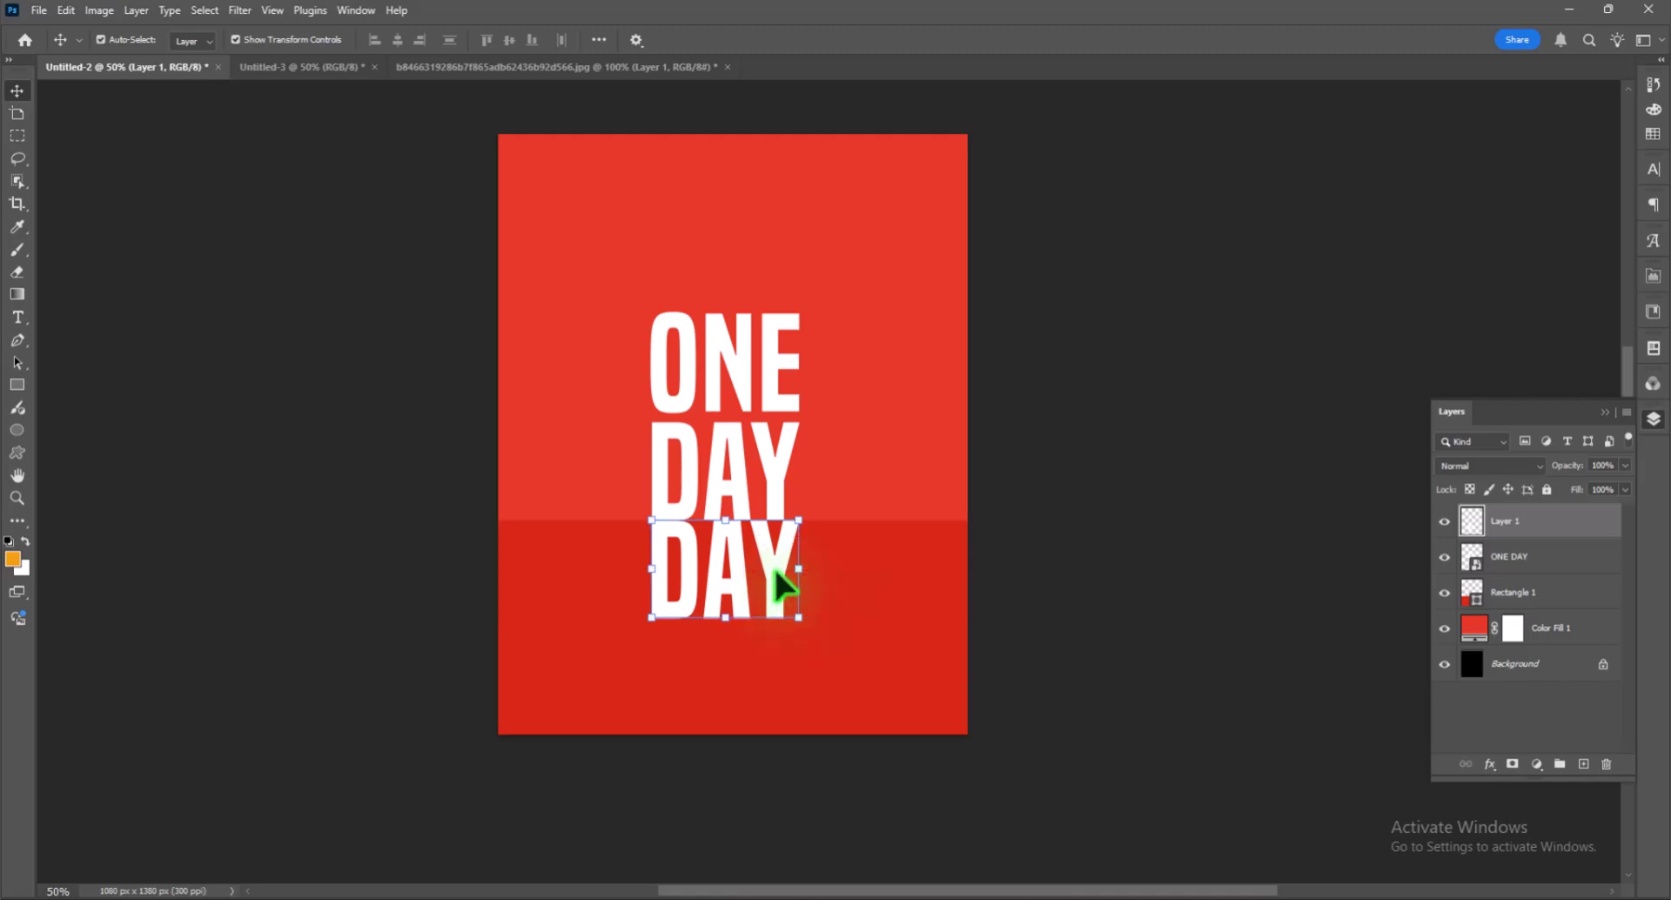
key("ctrl+t")
left_click_drag(748, 499, 626, 635)
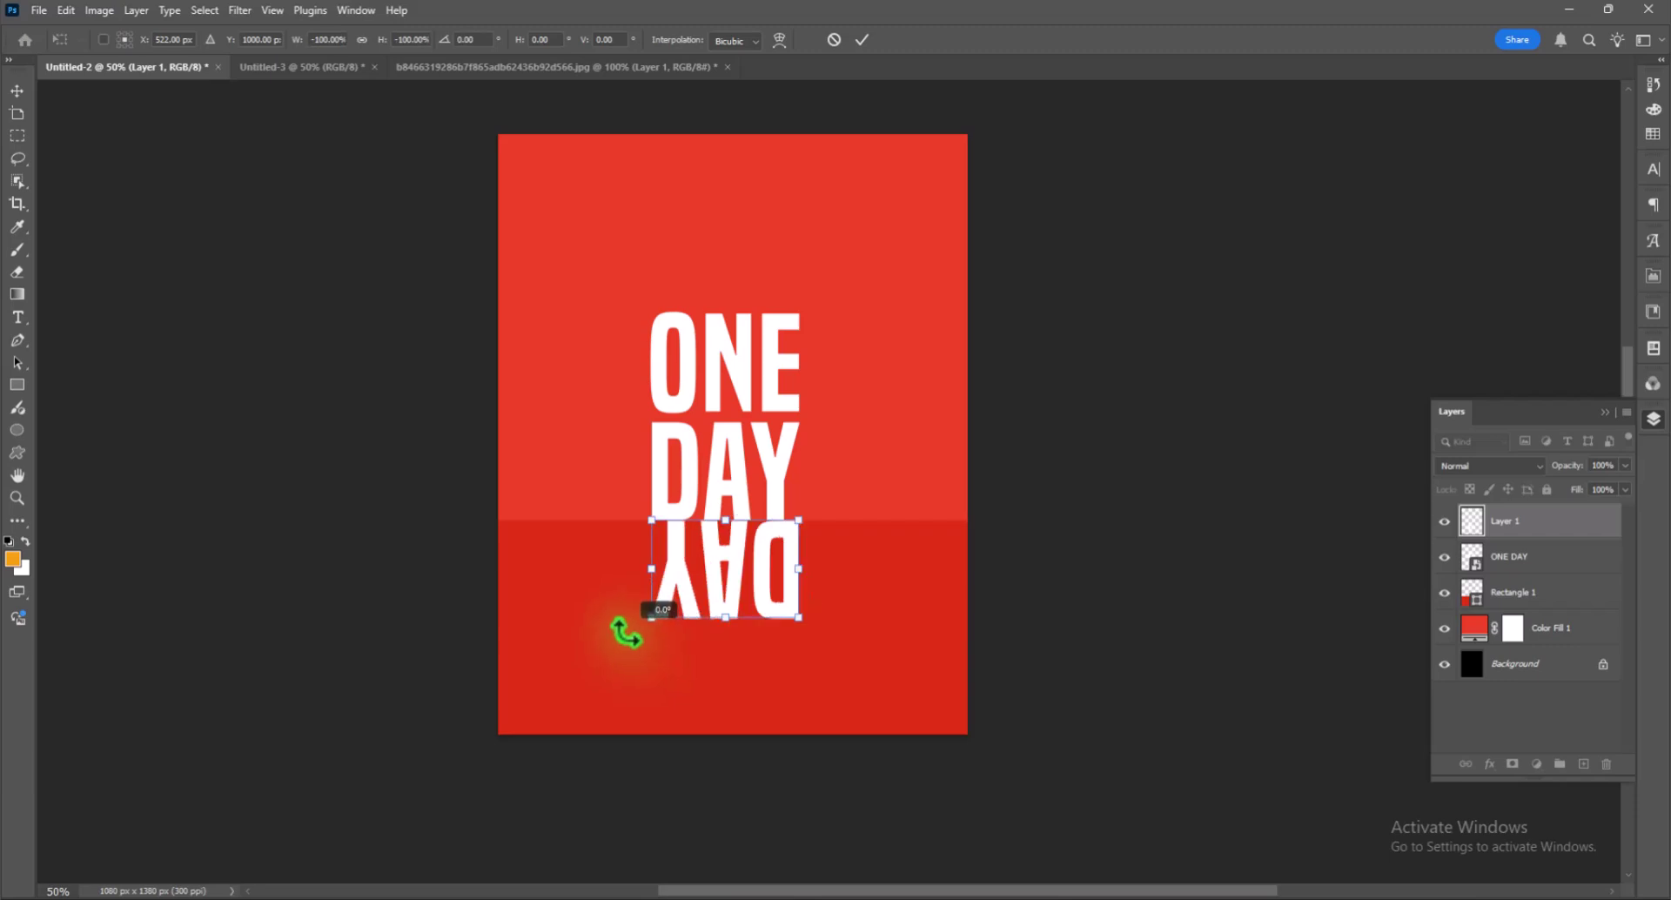
left_click_drag(740, 561, 724, 565)
key("Return")
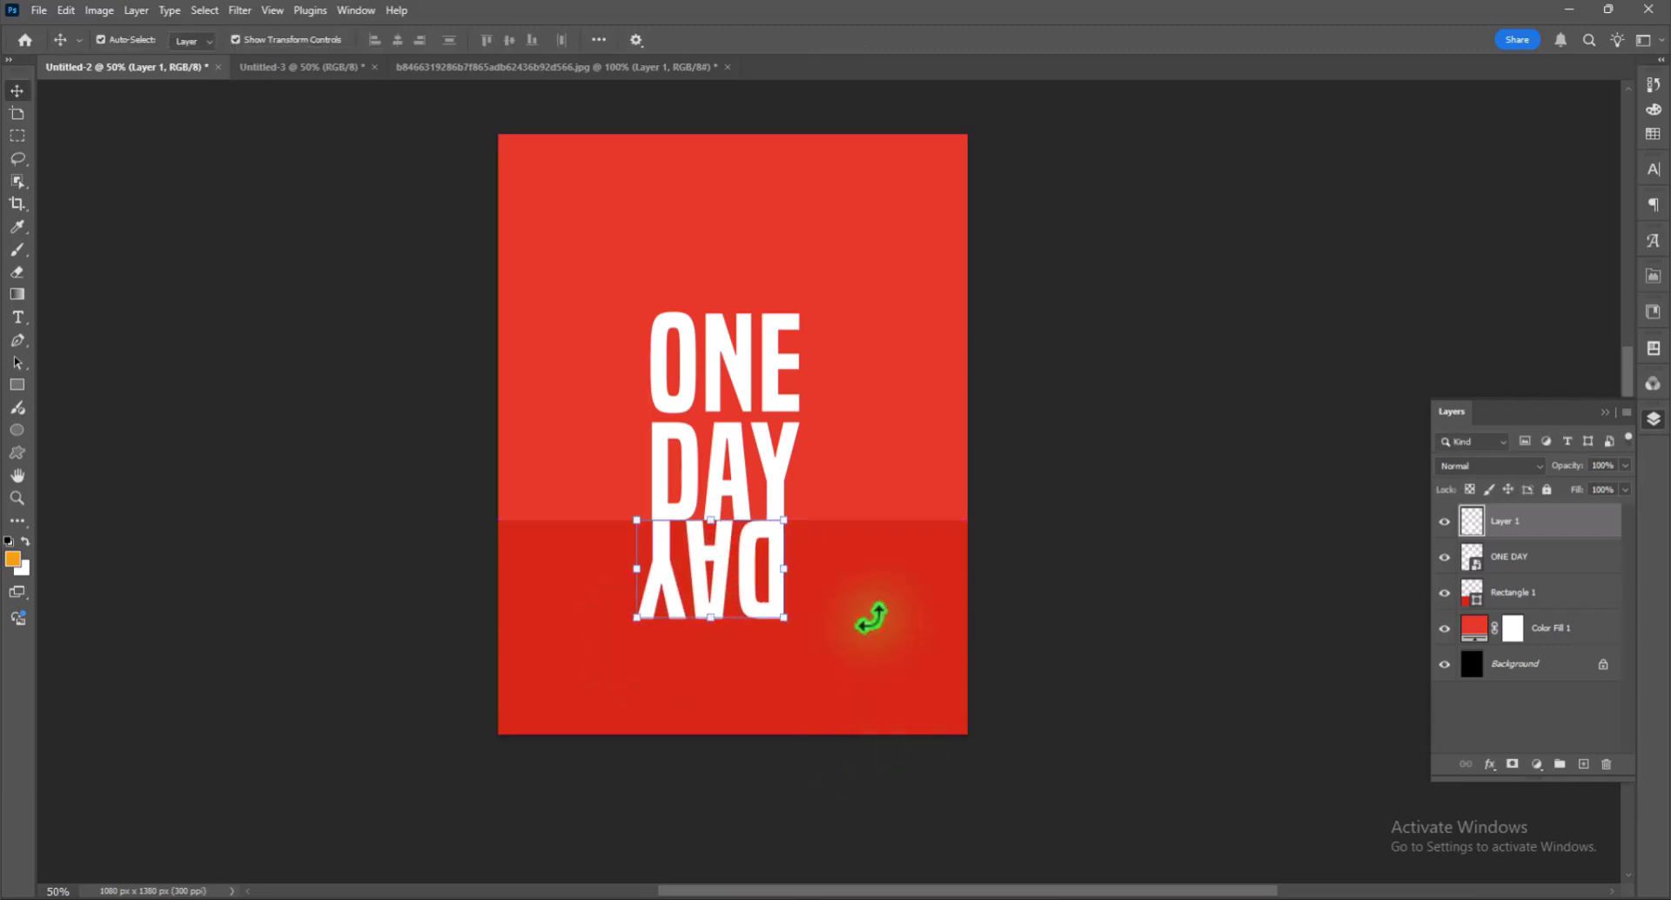
- Apply a perspective transform spreading the flipped DAY's bottom outward
key("ctrl+t")
right_click(741, 603)
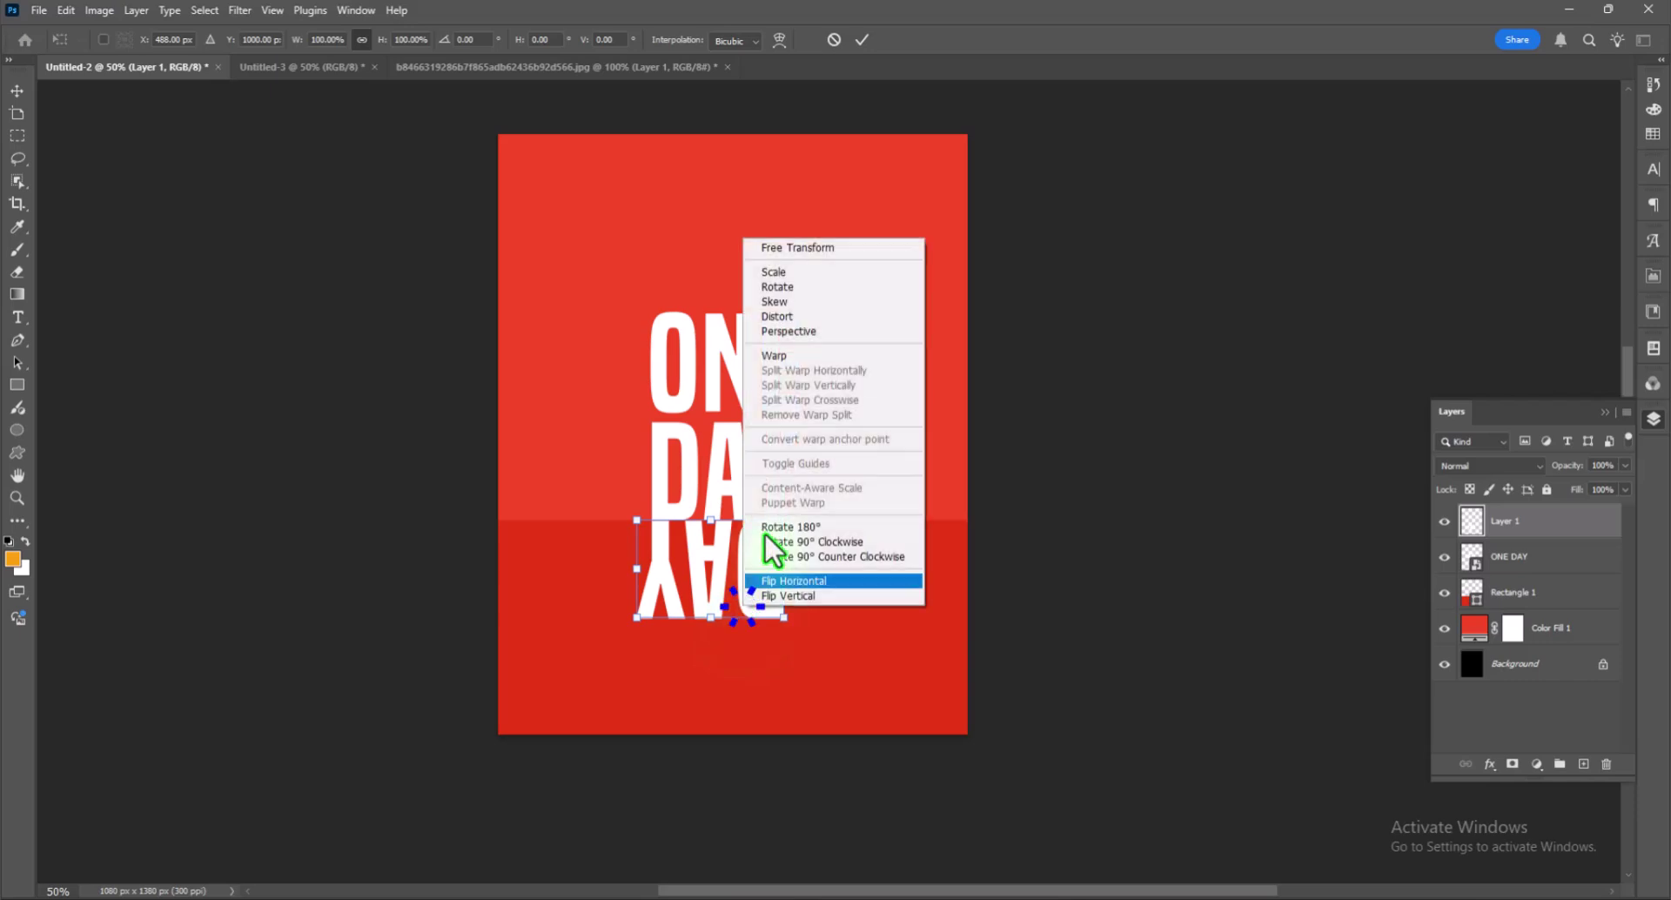
left_click(786, 333)
mouse_move(784, 617)
left_mouse_down()
mouse_move(905, 688)
mouse_move(957, 689)
left_mouse_up()
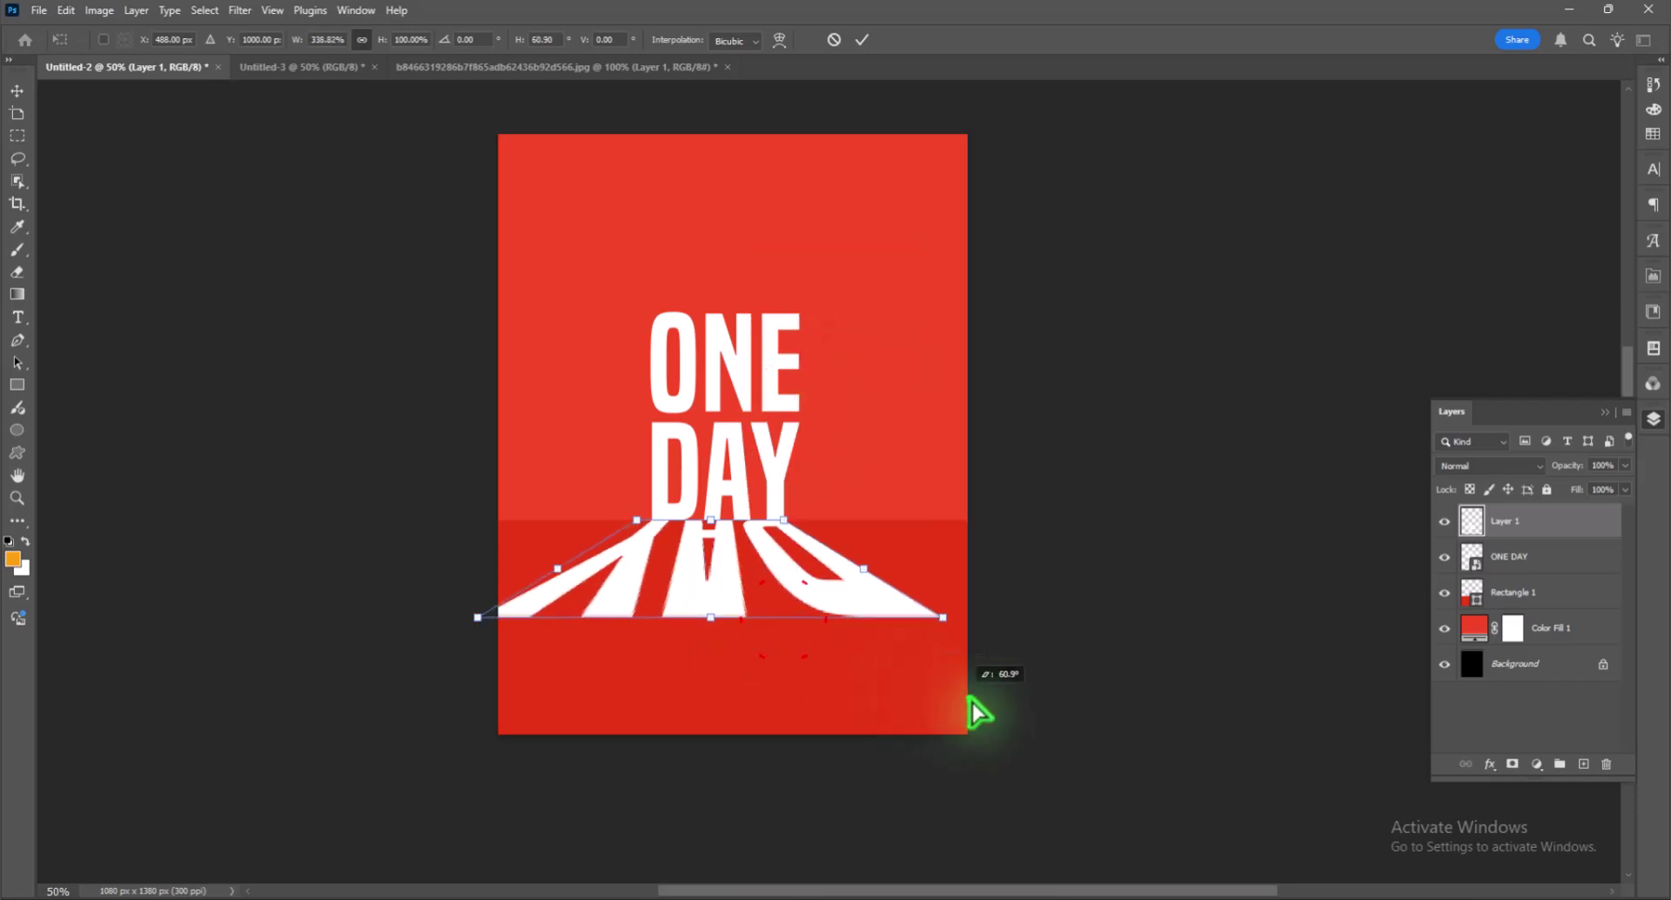
- Stretch the reflection to the poster's bottom edge, widen it, and add a layer mask
right_click(844, 597)
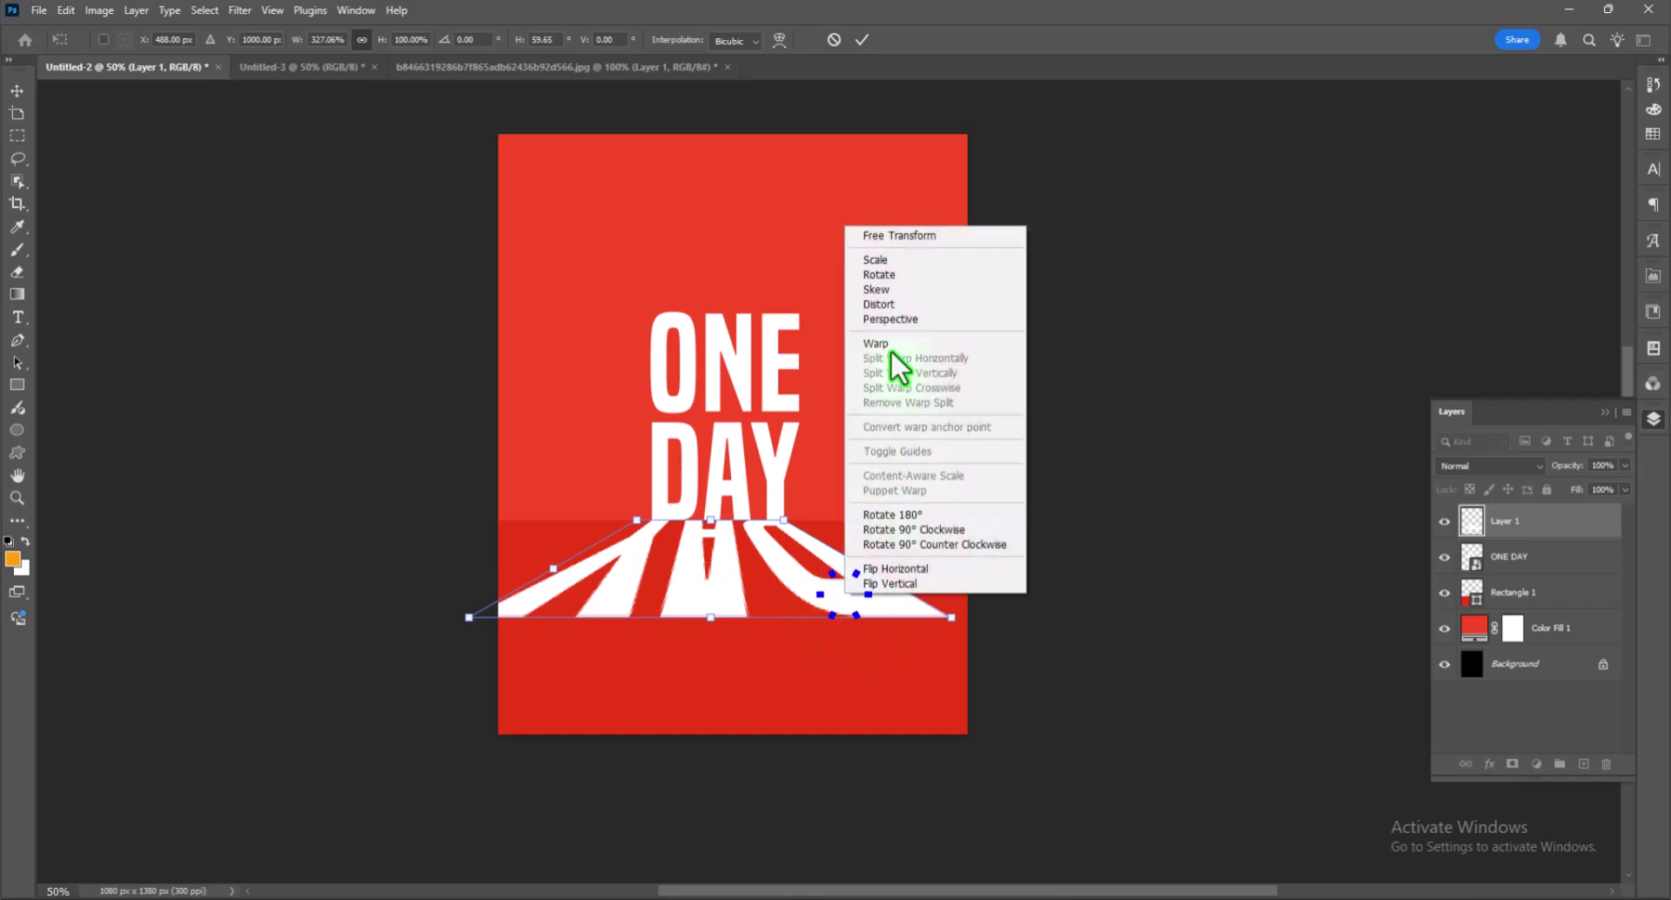
left_click(882, 303)
left_click_drag(707, 623, 722, 750)
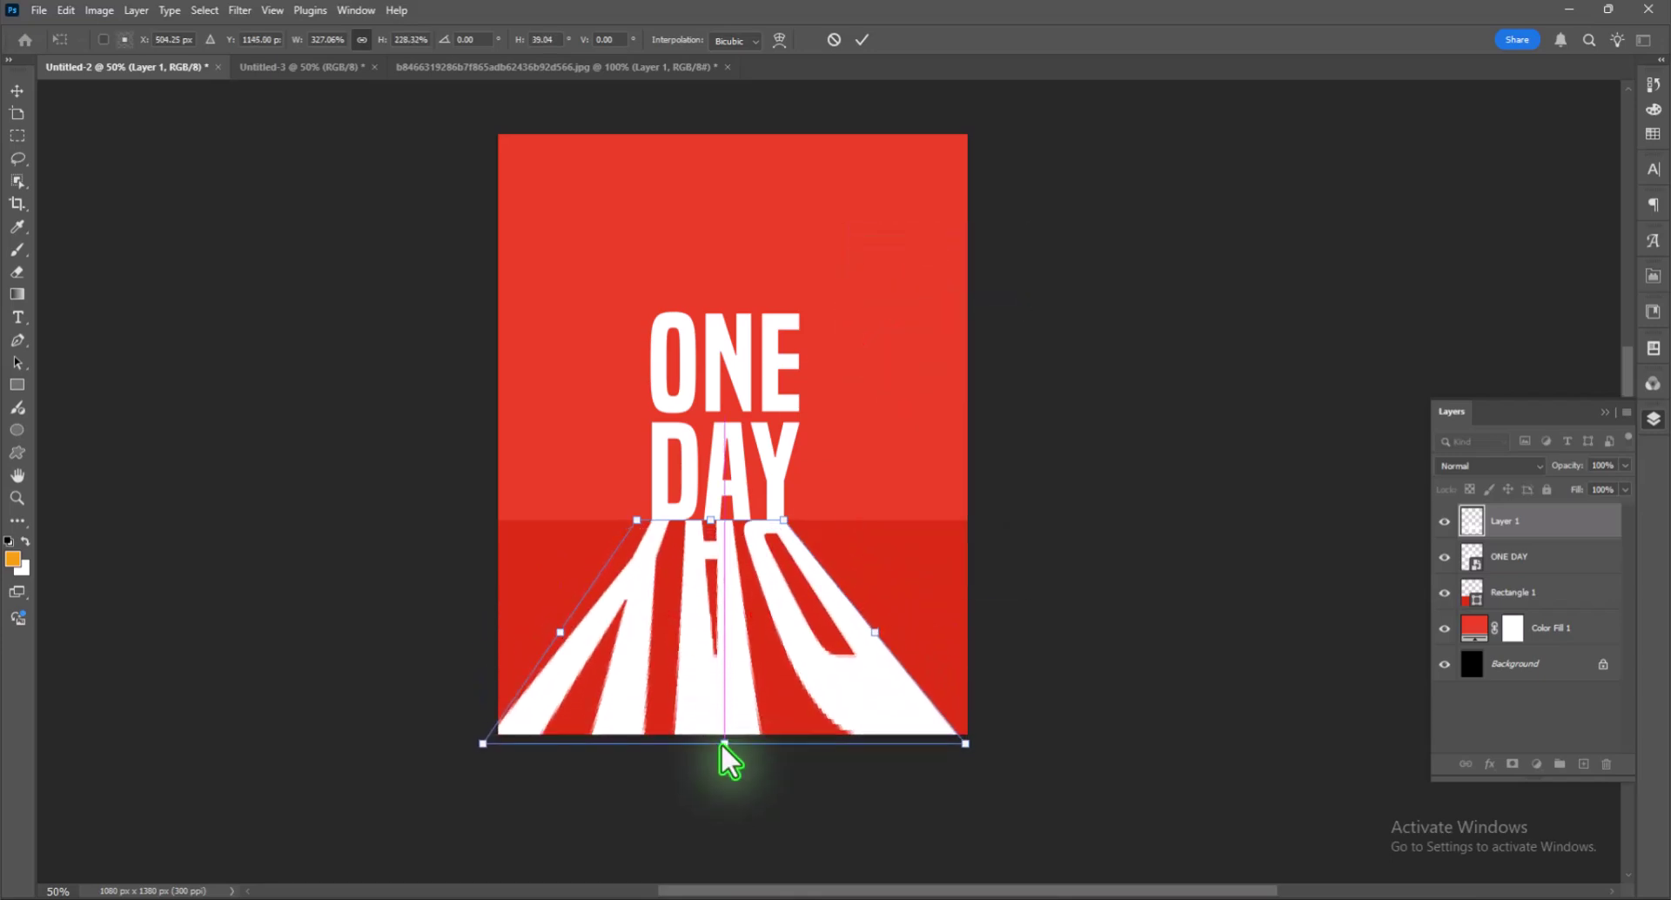
right_click(738, 651)
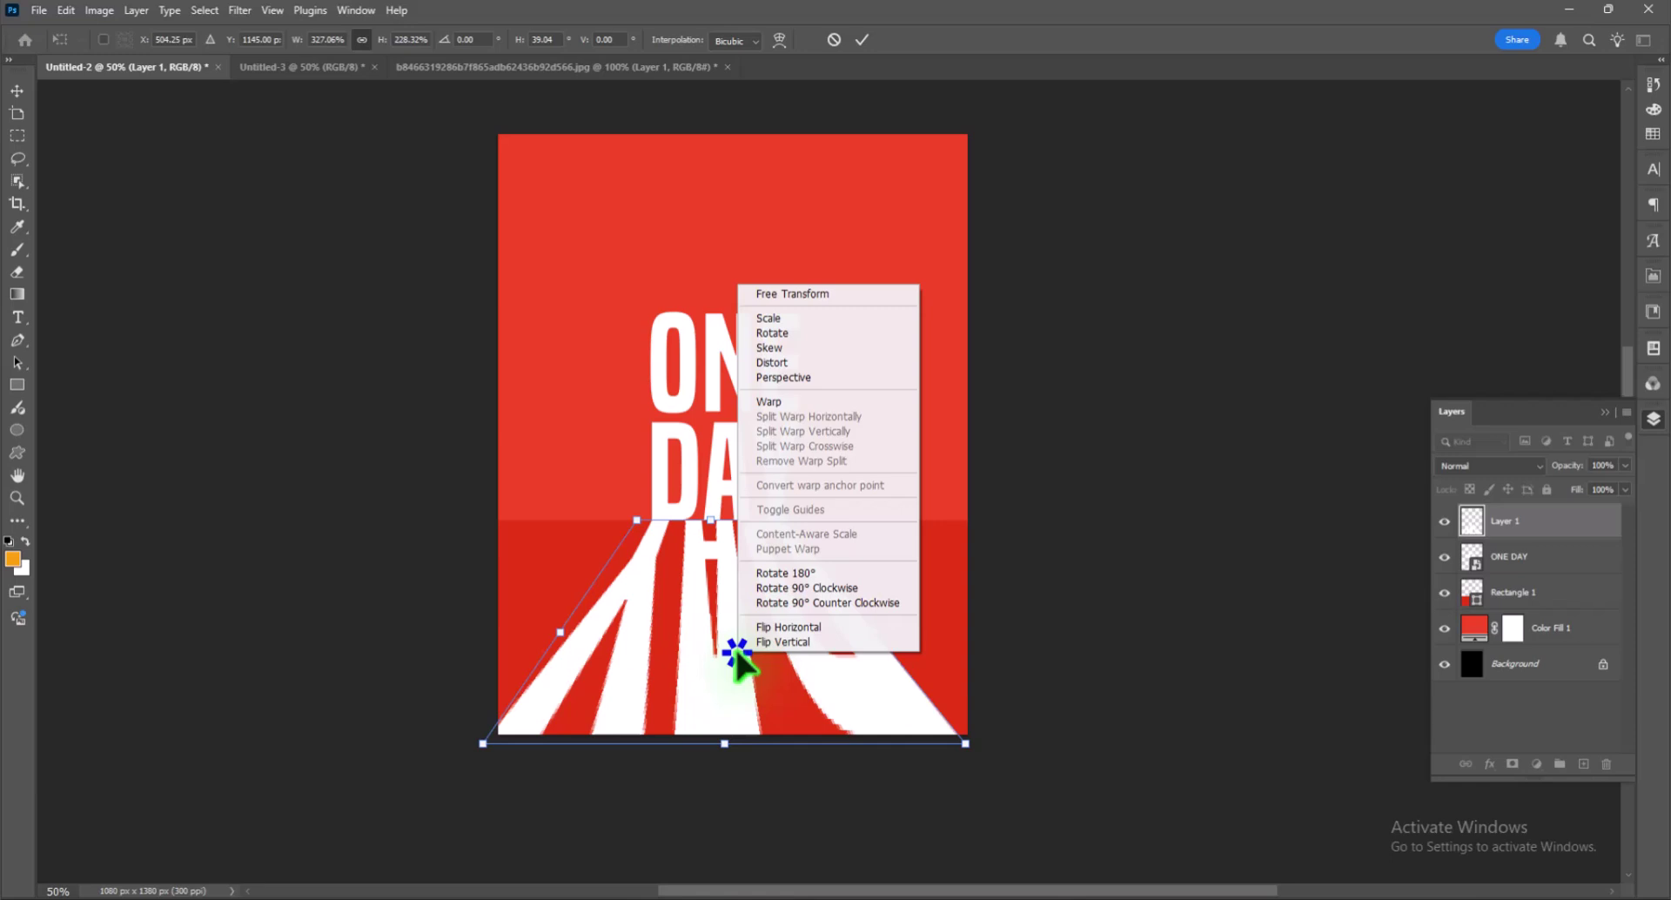
left_click(783, 379)
left_click_drag(966, 744, 994, 744)
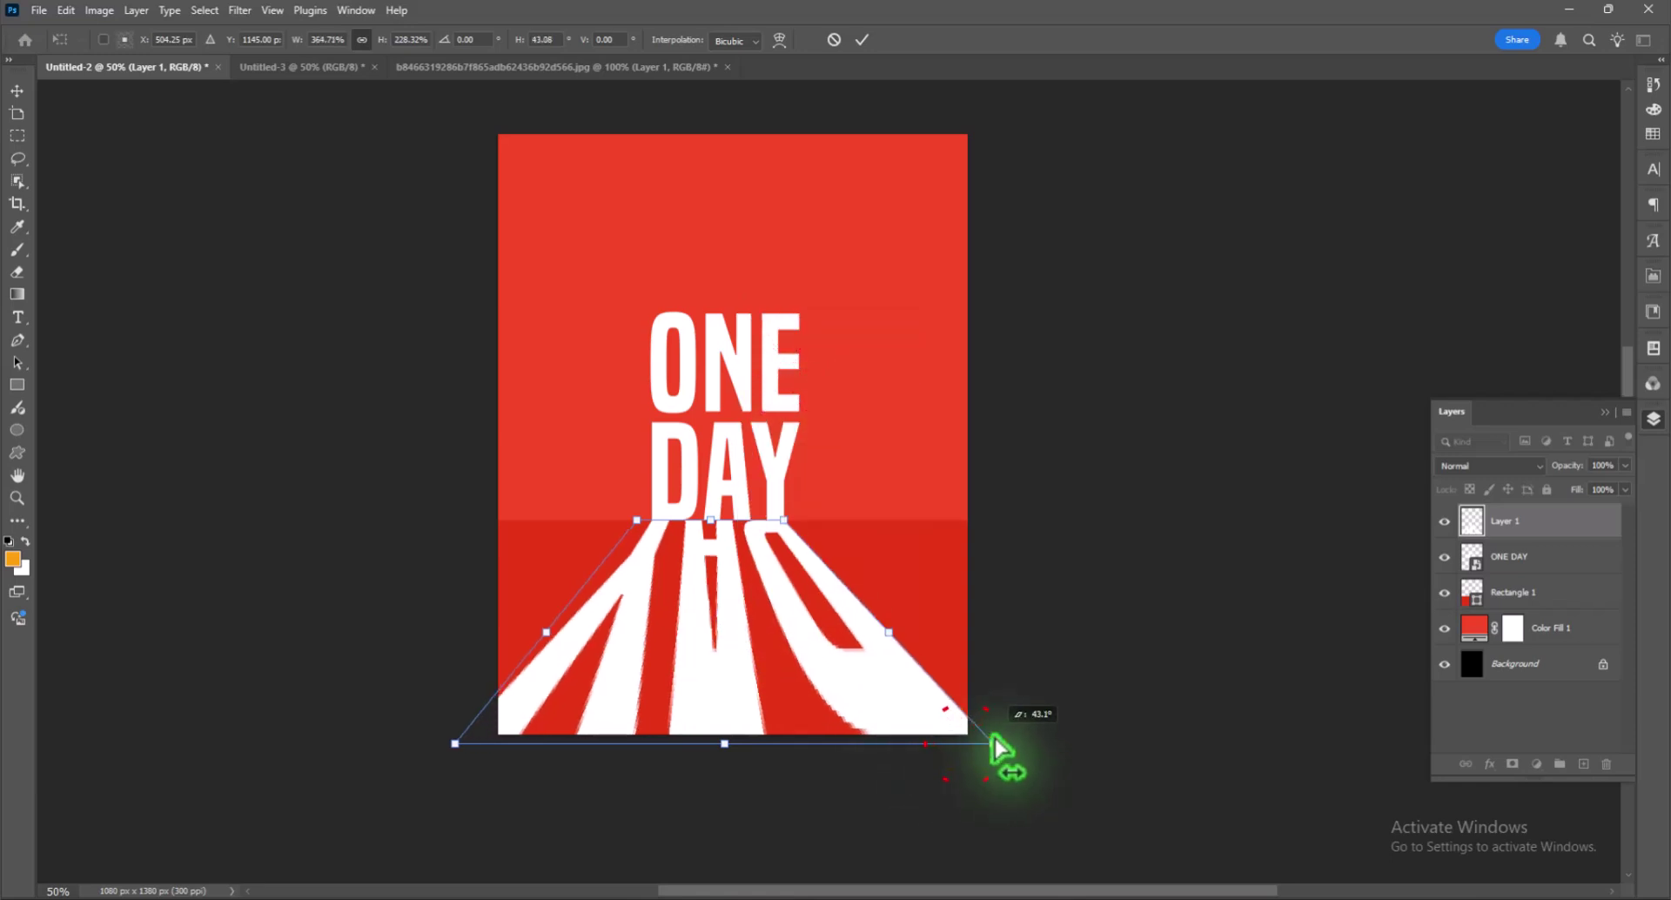
left_click(862, 40)
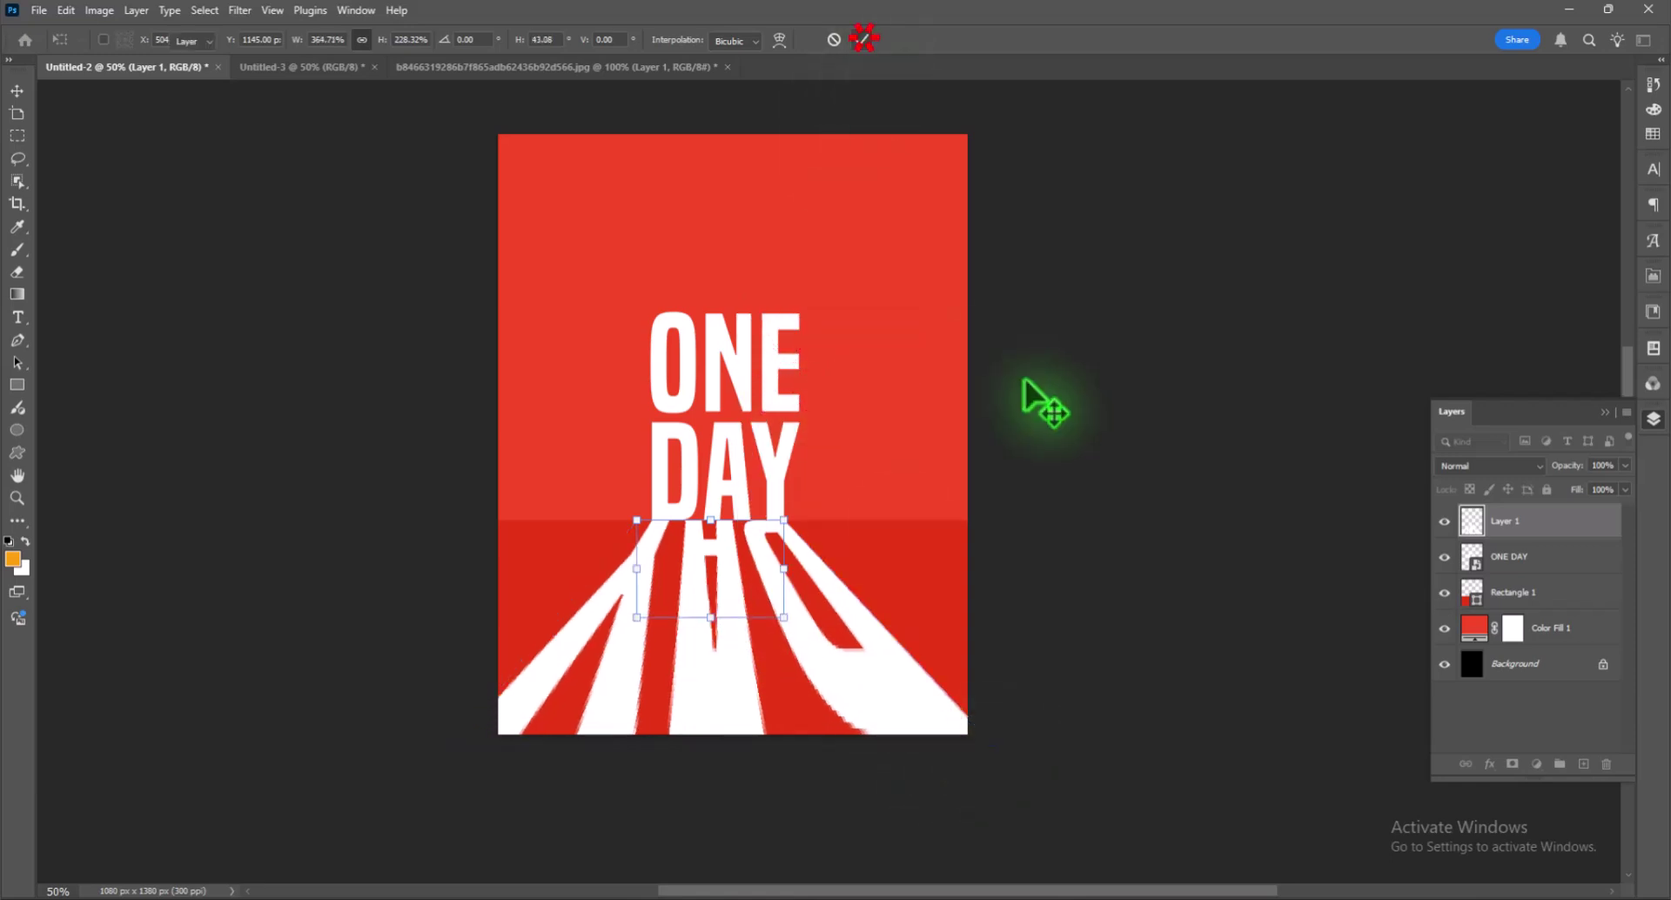
left_click(1512, 763)
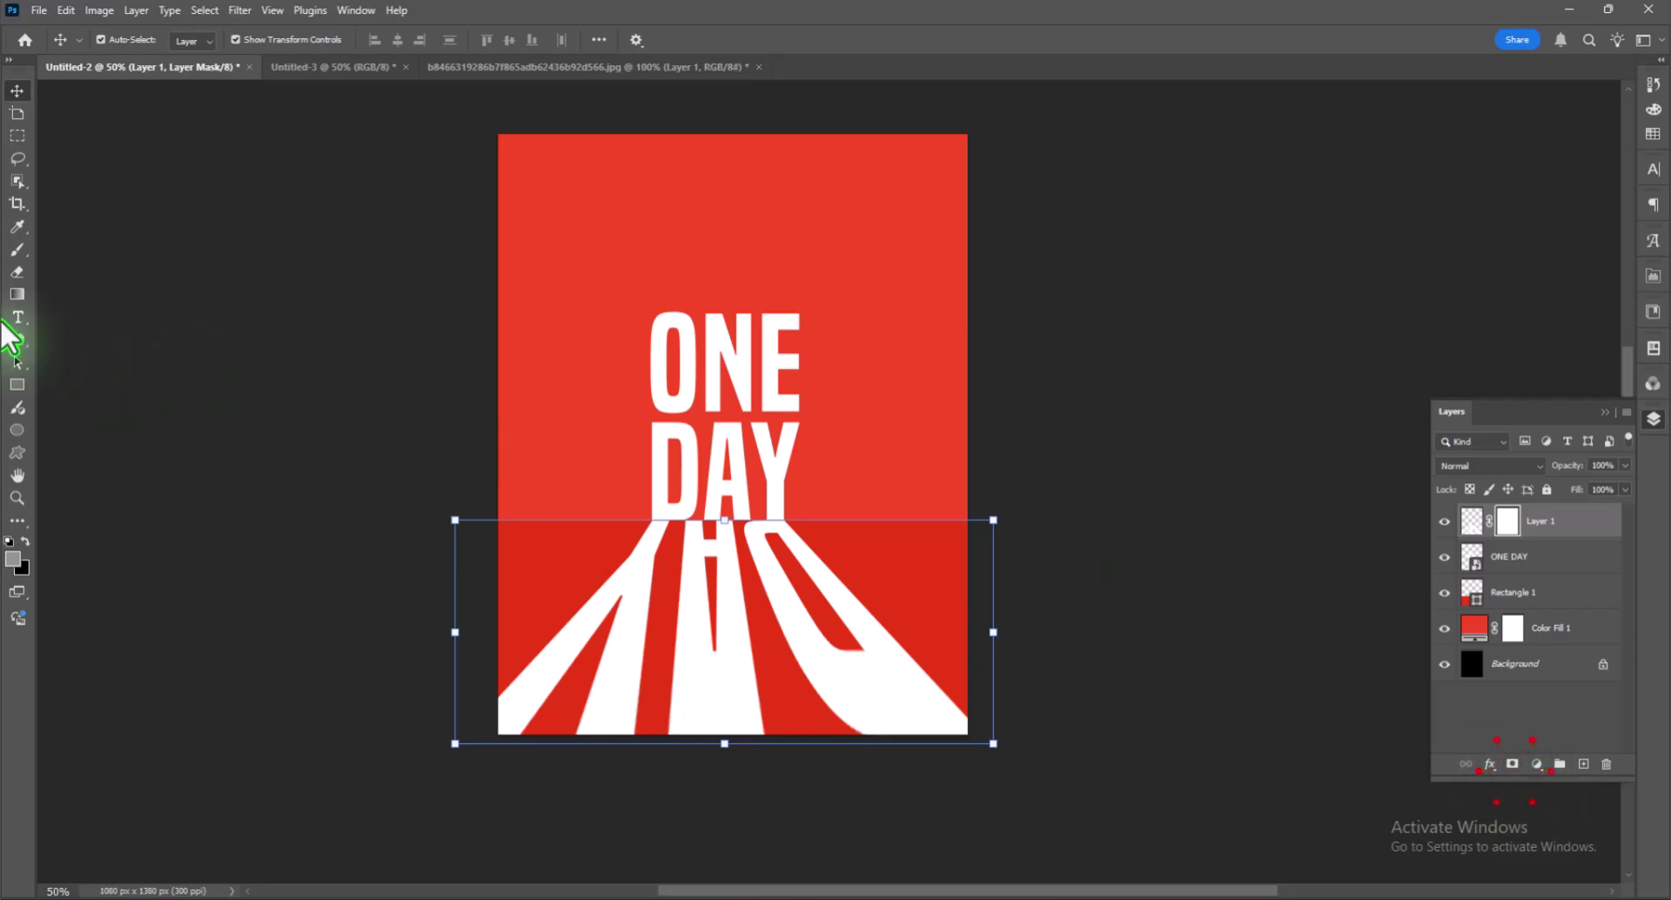
- Try vertical gradient fades on the reflection's mask, undoing them
left_click(19, 249)
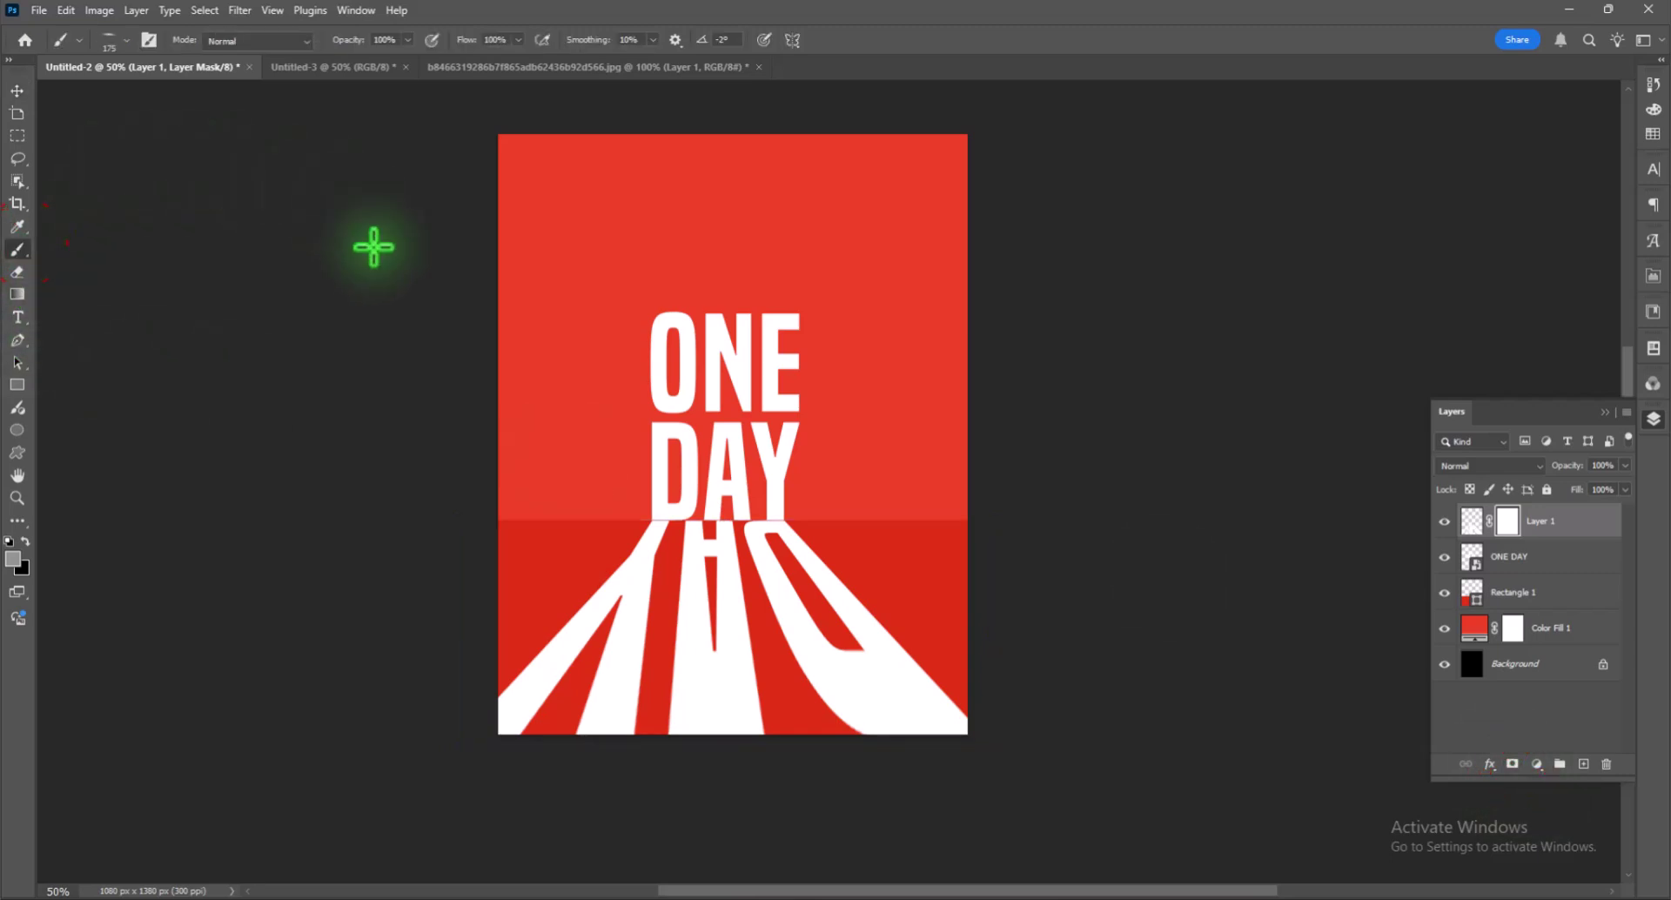
left_click(17, 296)
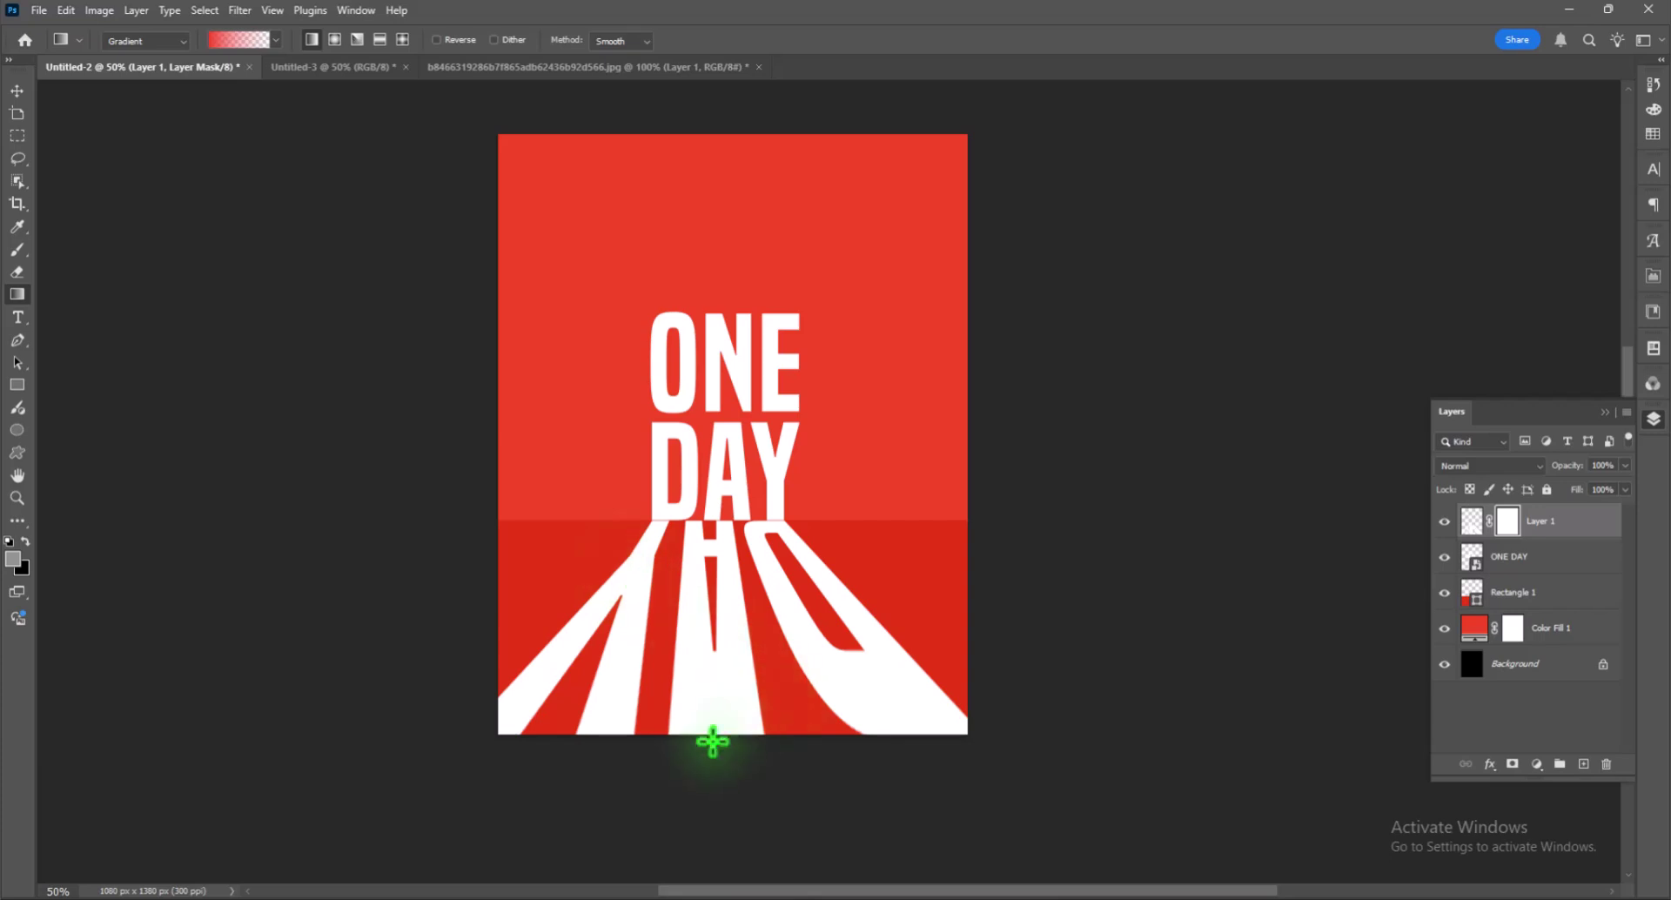
left_click_drag(734, 537, 740, 700)
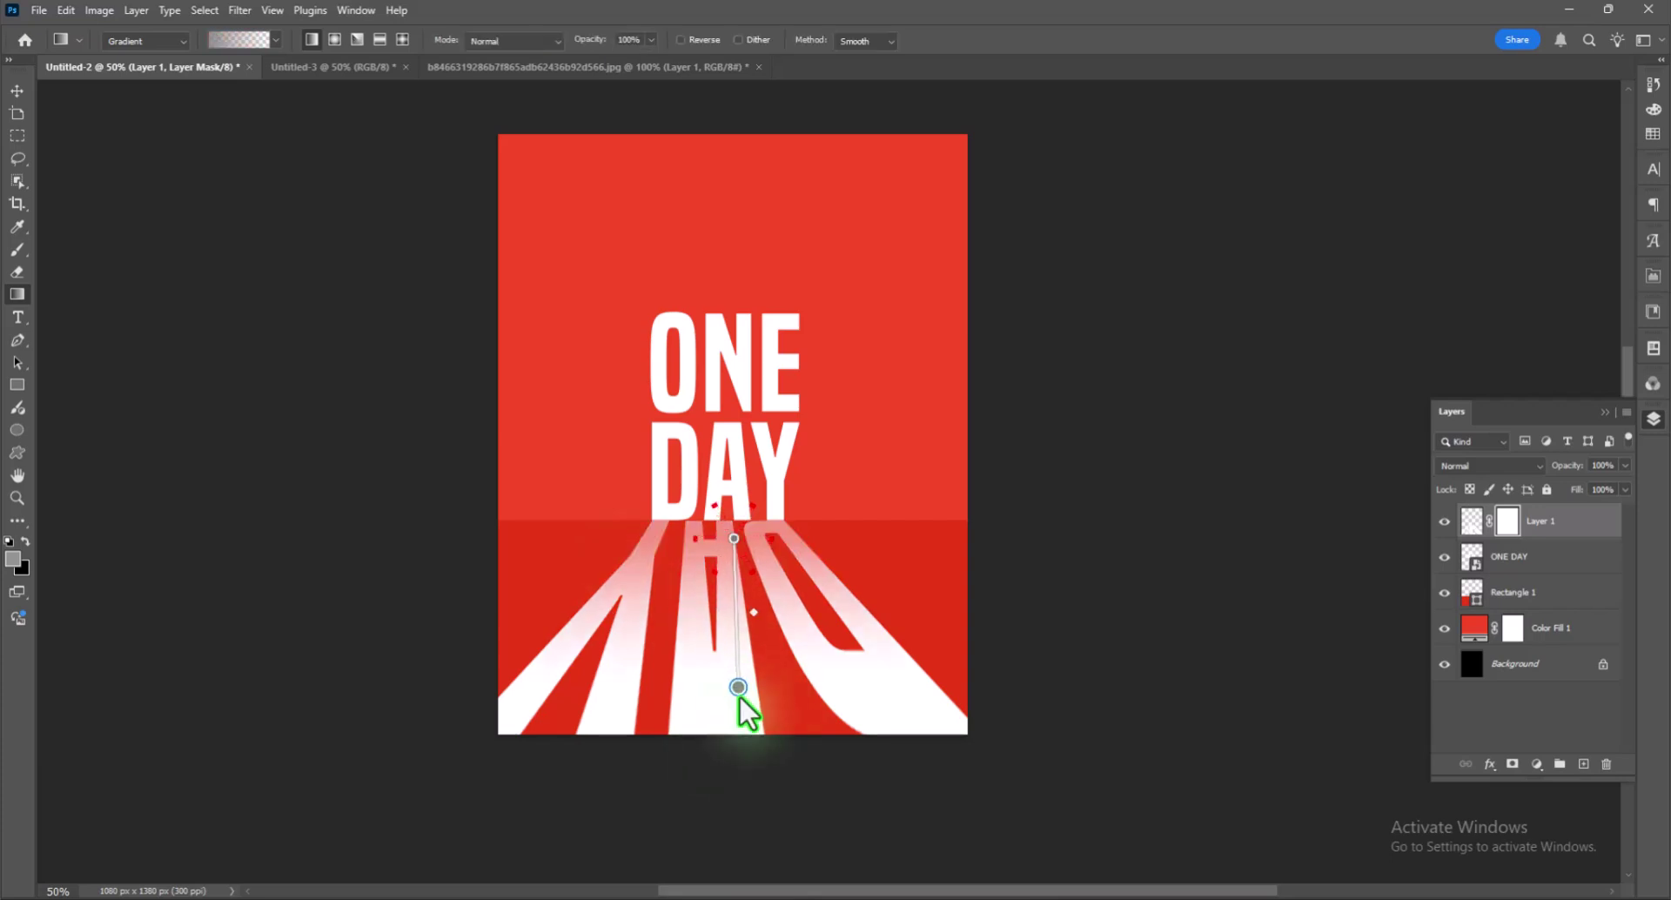
key("ctrl+z")
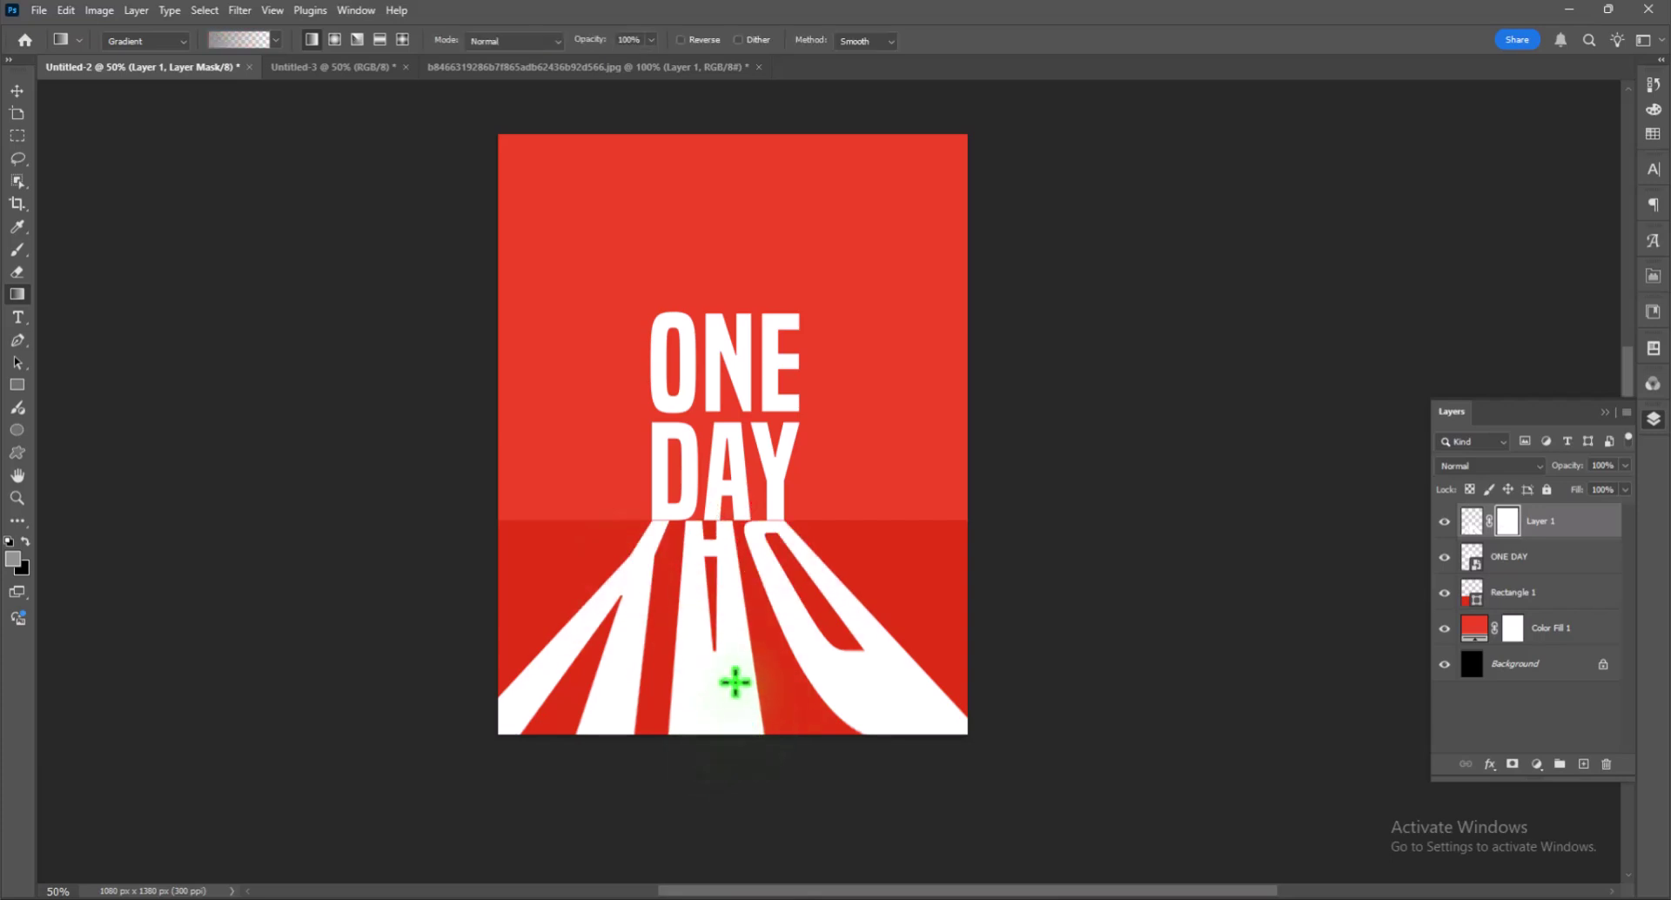
left_click_drag(735, 683, 734, 515)
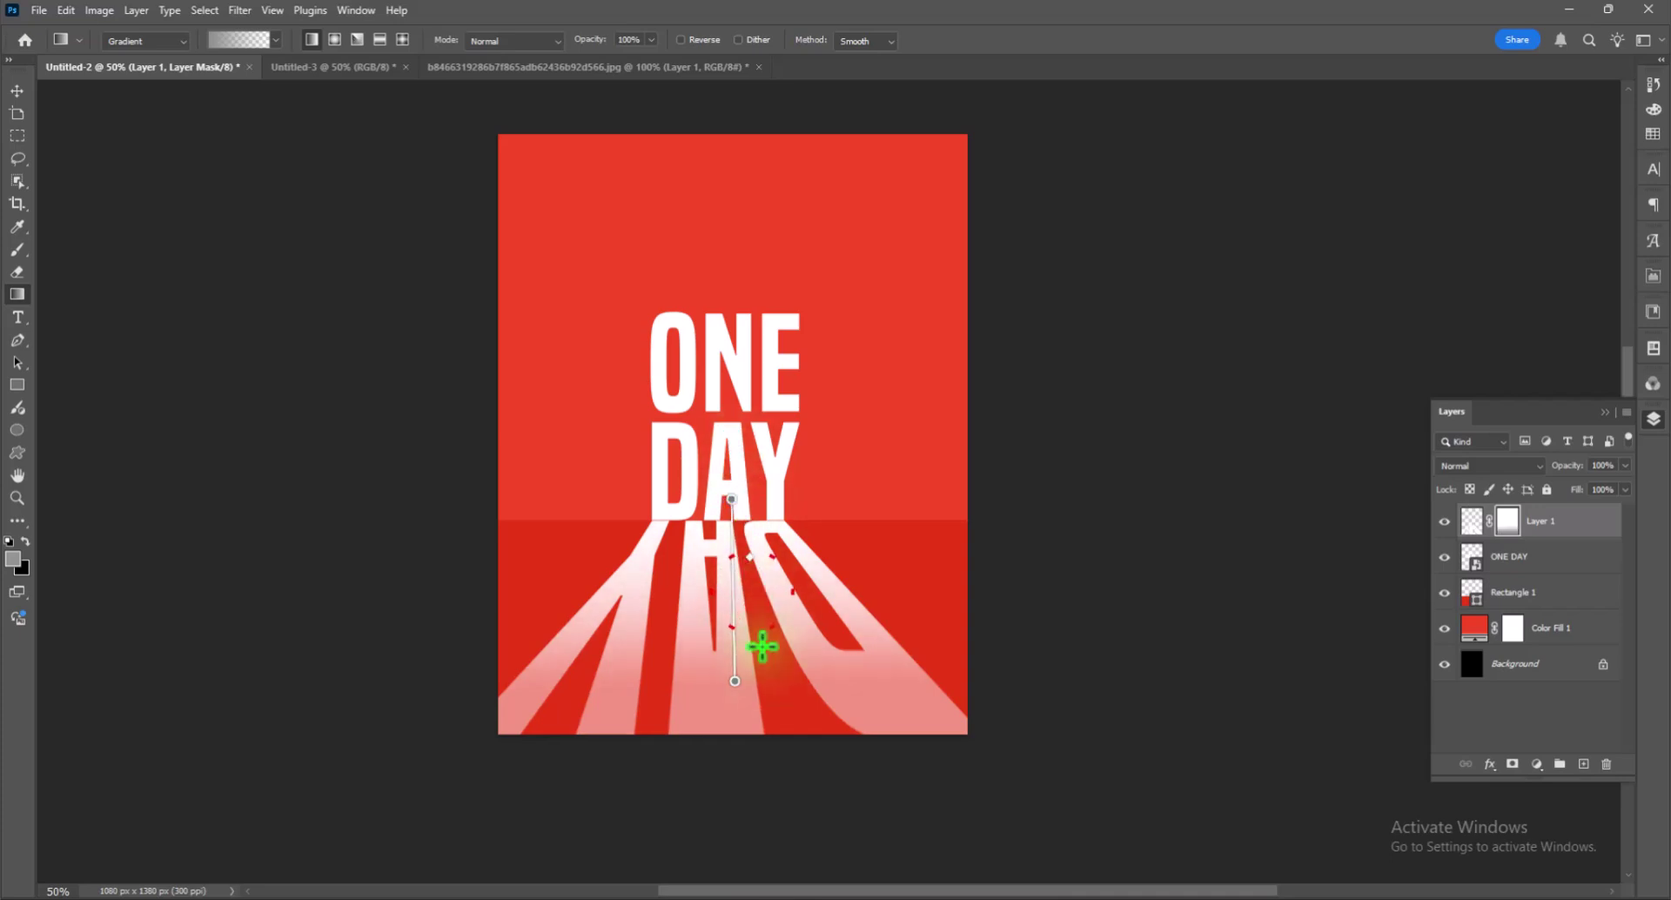
key("ctrl")
key("ctrl+z")
- Fade the reflection softly with a black-and-white gradient preset on its mask
left_click(228, 43)
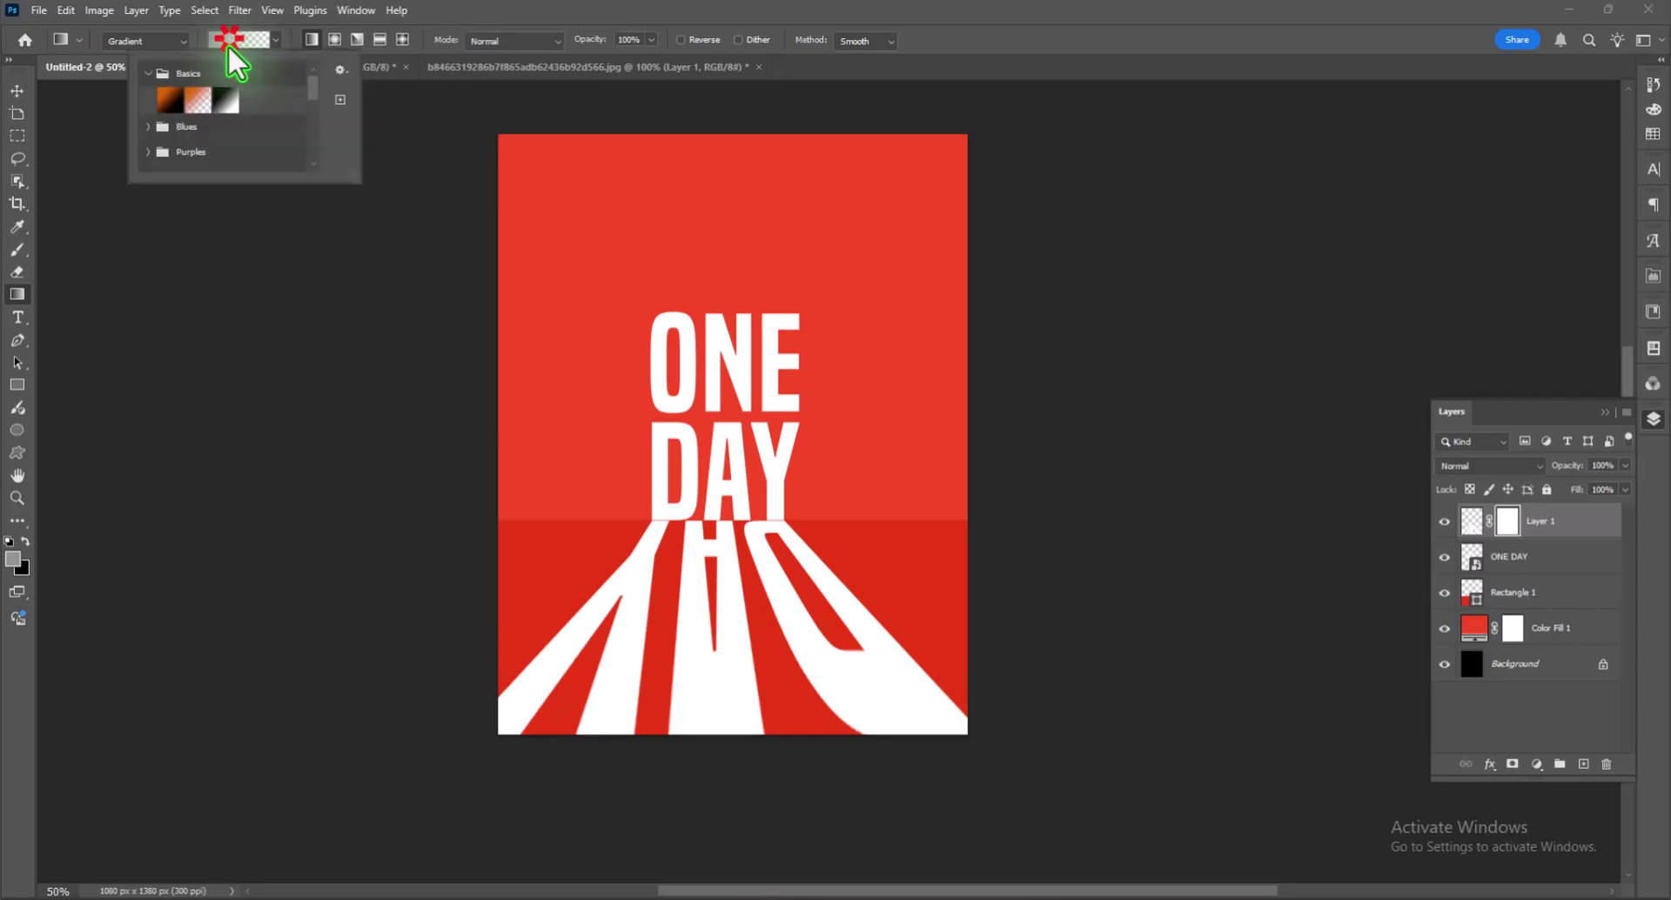
left_click(170, 100)
mouse_move(727, 692)
left_mouse_down()
mouse_move(724, 529)
mouse_move(729, 735)
left_mouse_up()
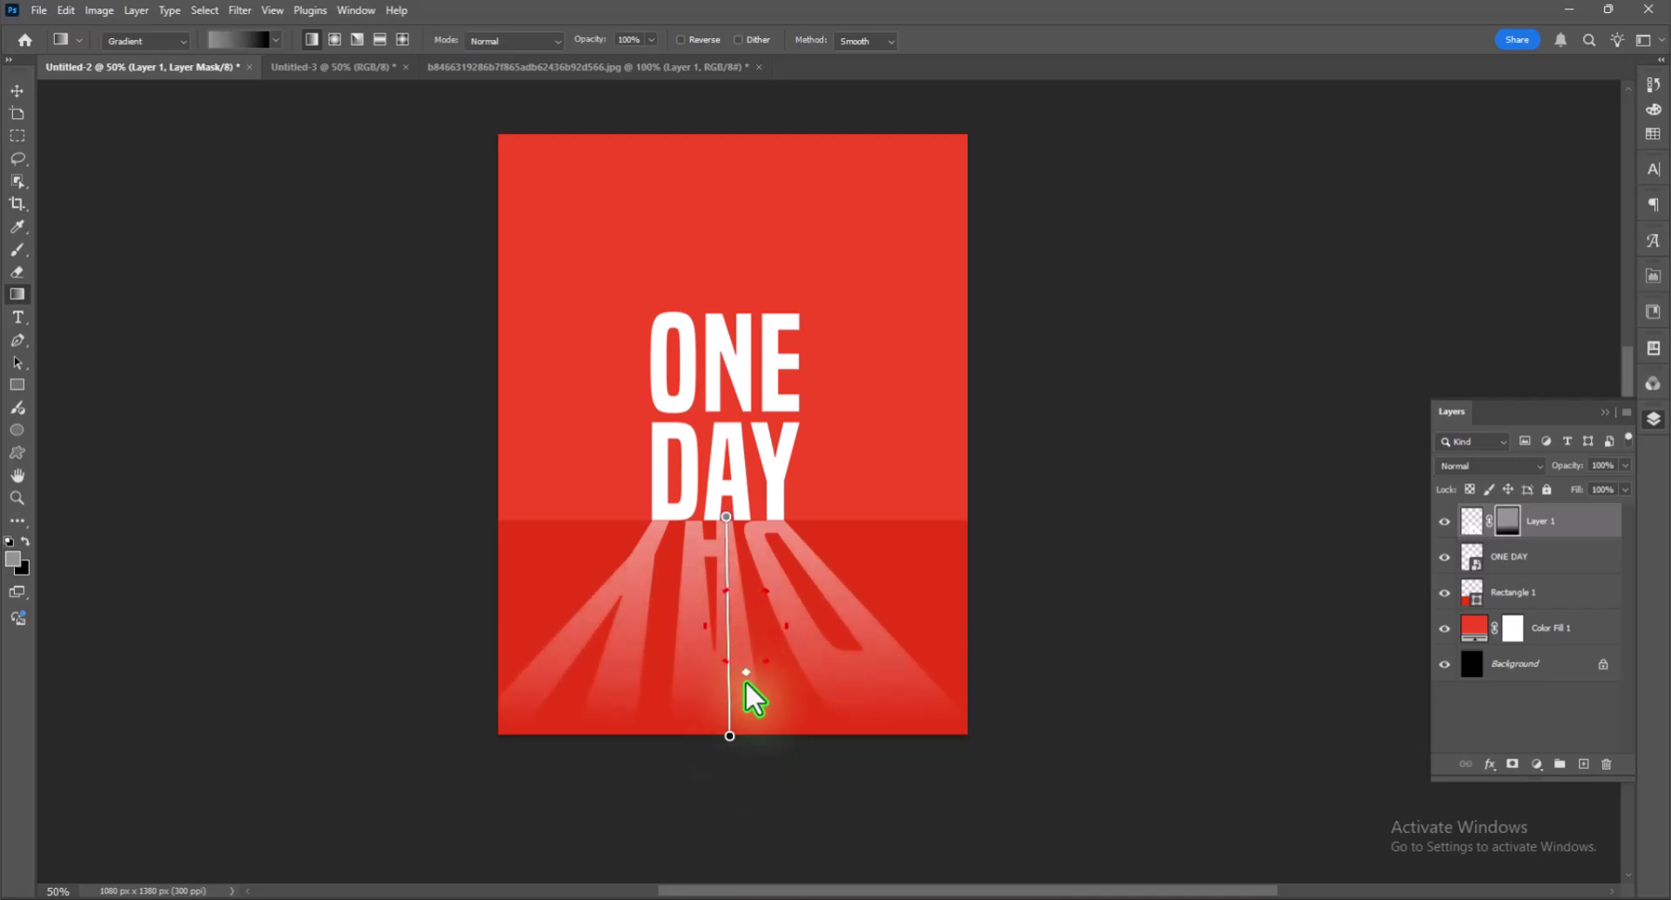
mouse_move(727, 516)
left_mouse_down()
mouse_move(725, 603)
mouse_move(724, 578)
left_mouse_up()
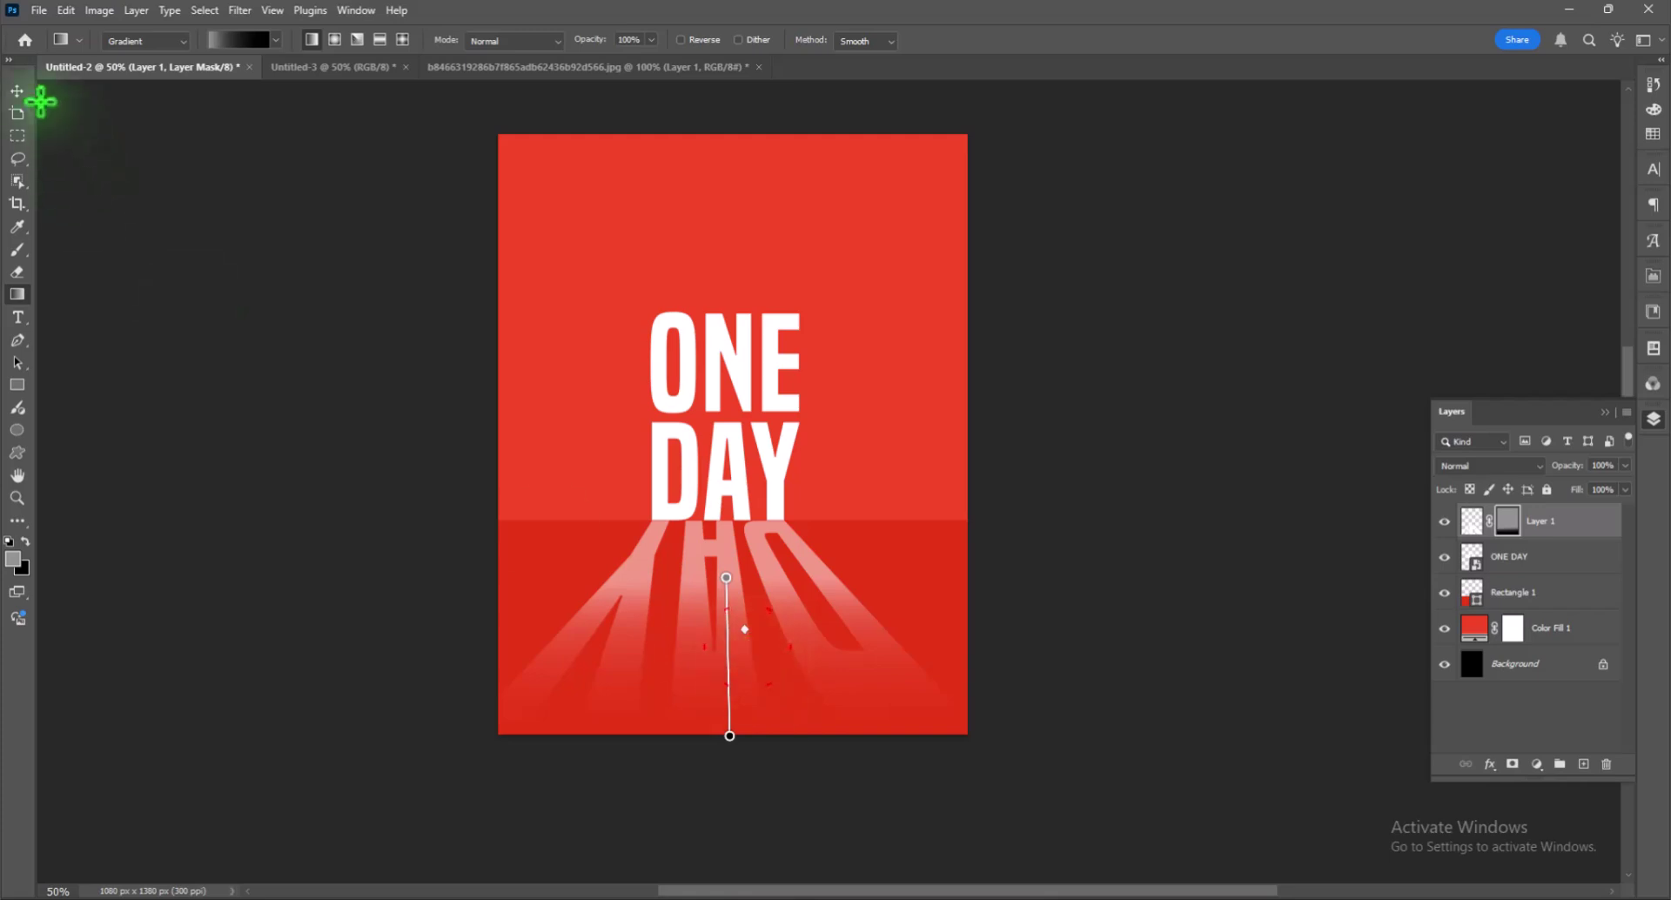
left_click(16, 89)
left_click(205, 383)
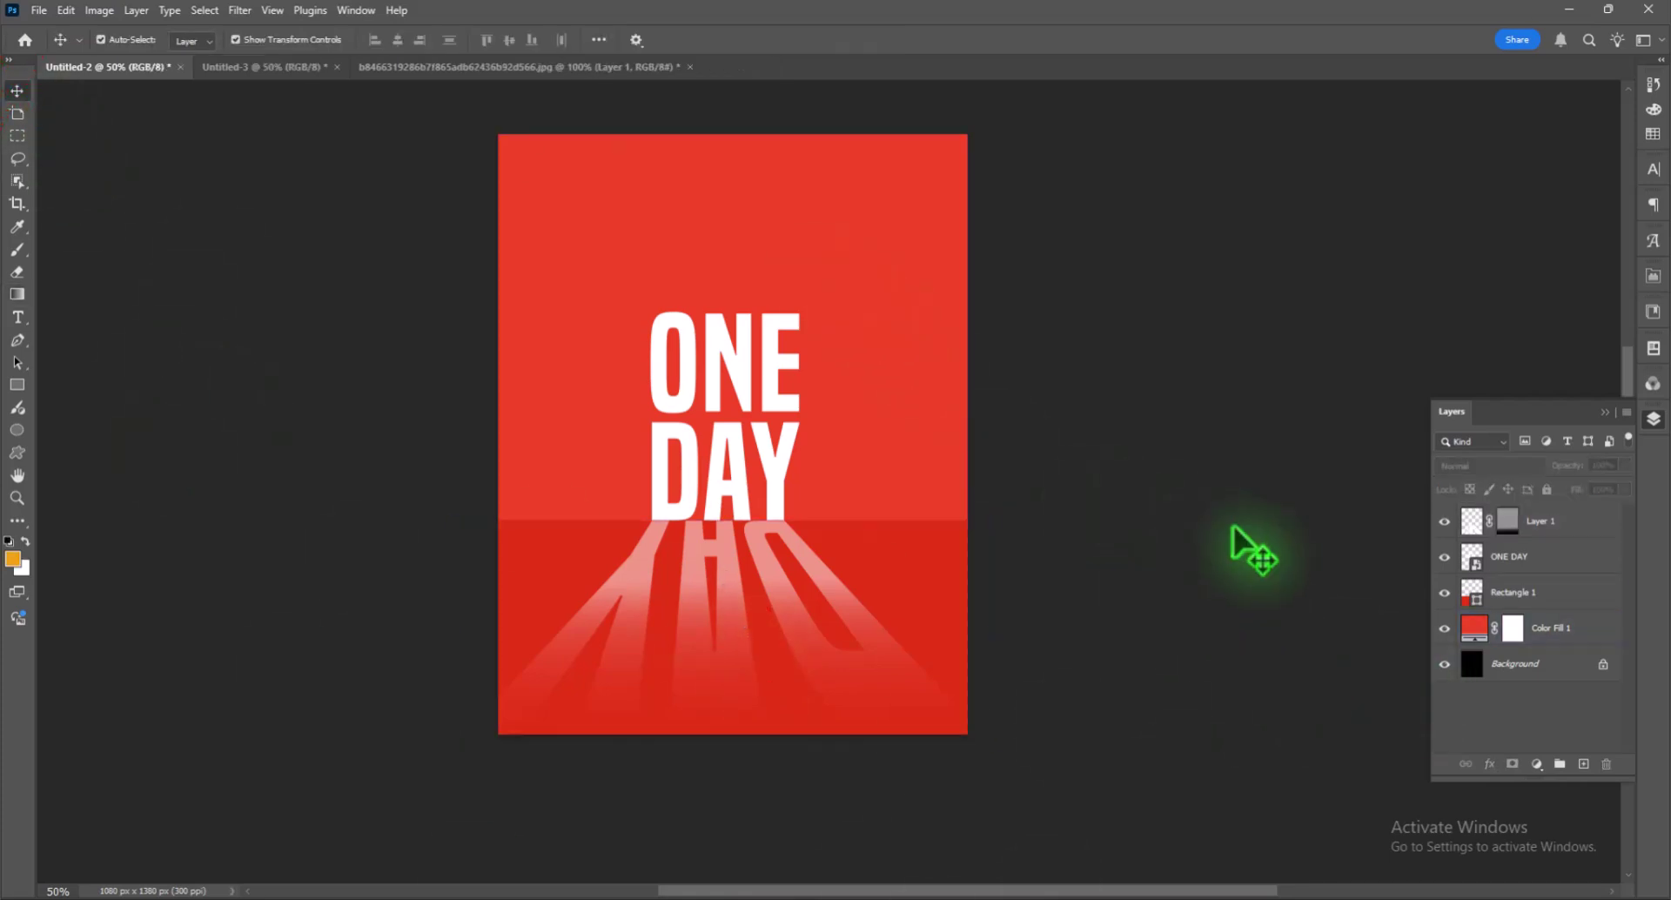
- Bring the model photo into the poster, scaled to about 71%
left_click(429, 66)
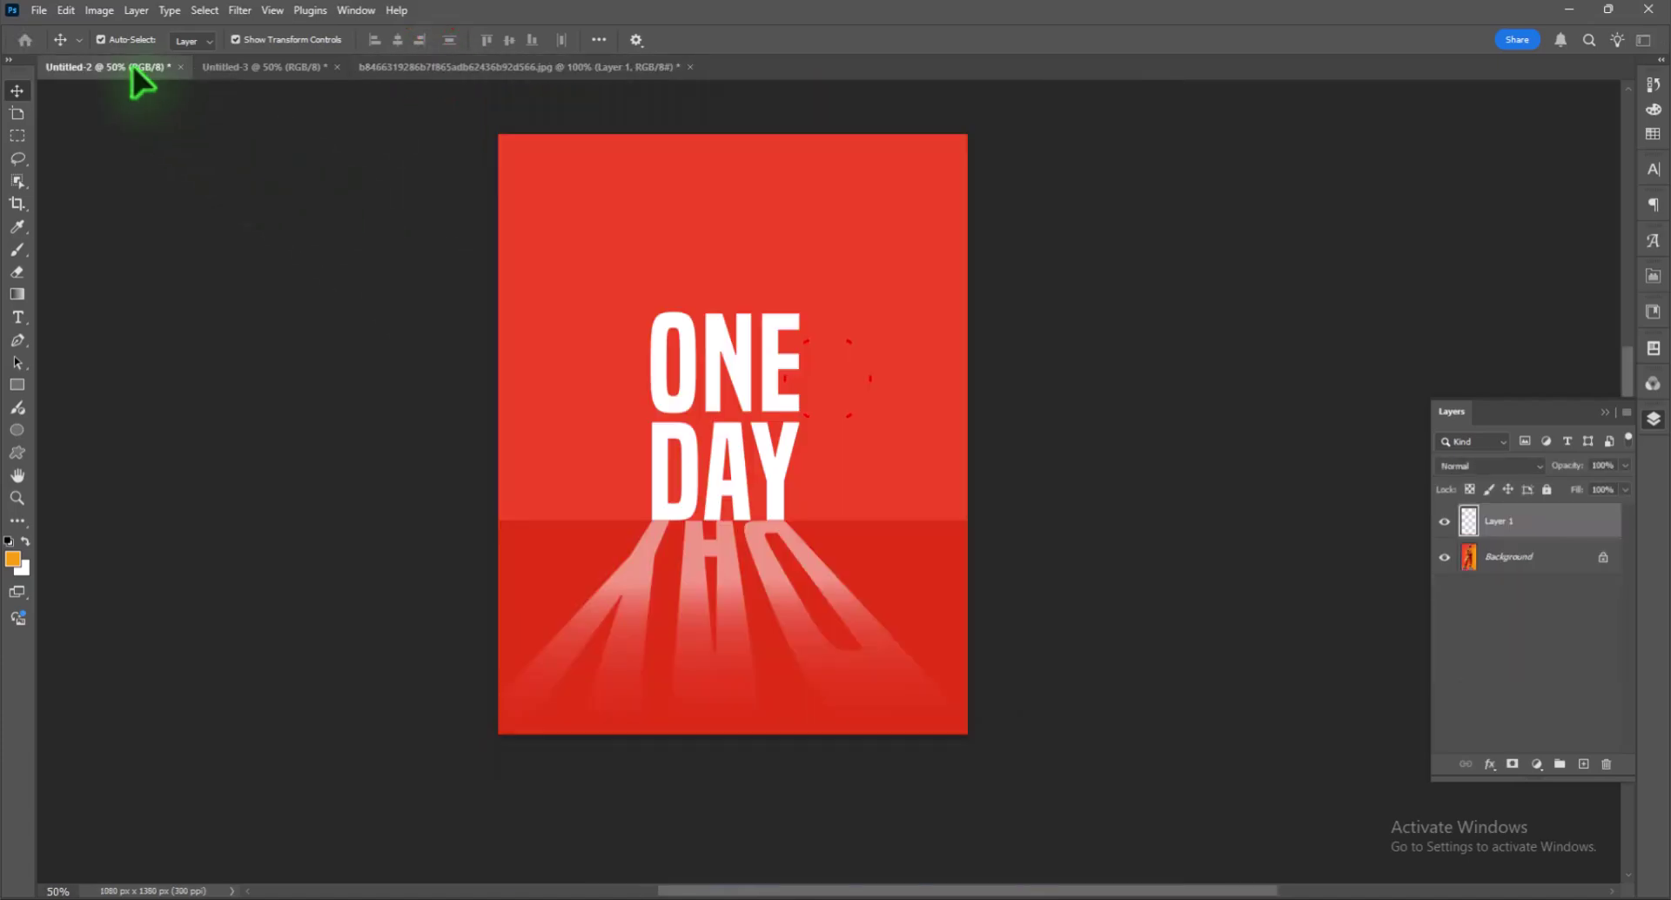
left_click_drag(133, 66, 623, 370)
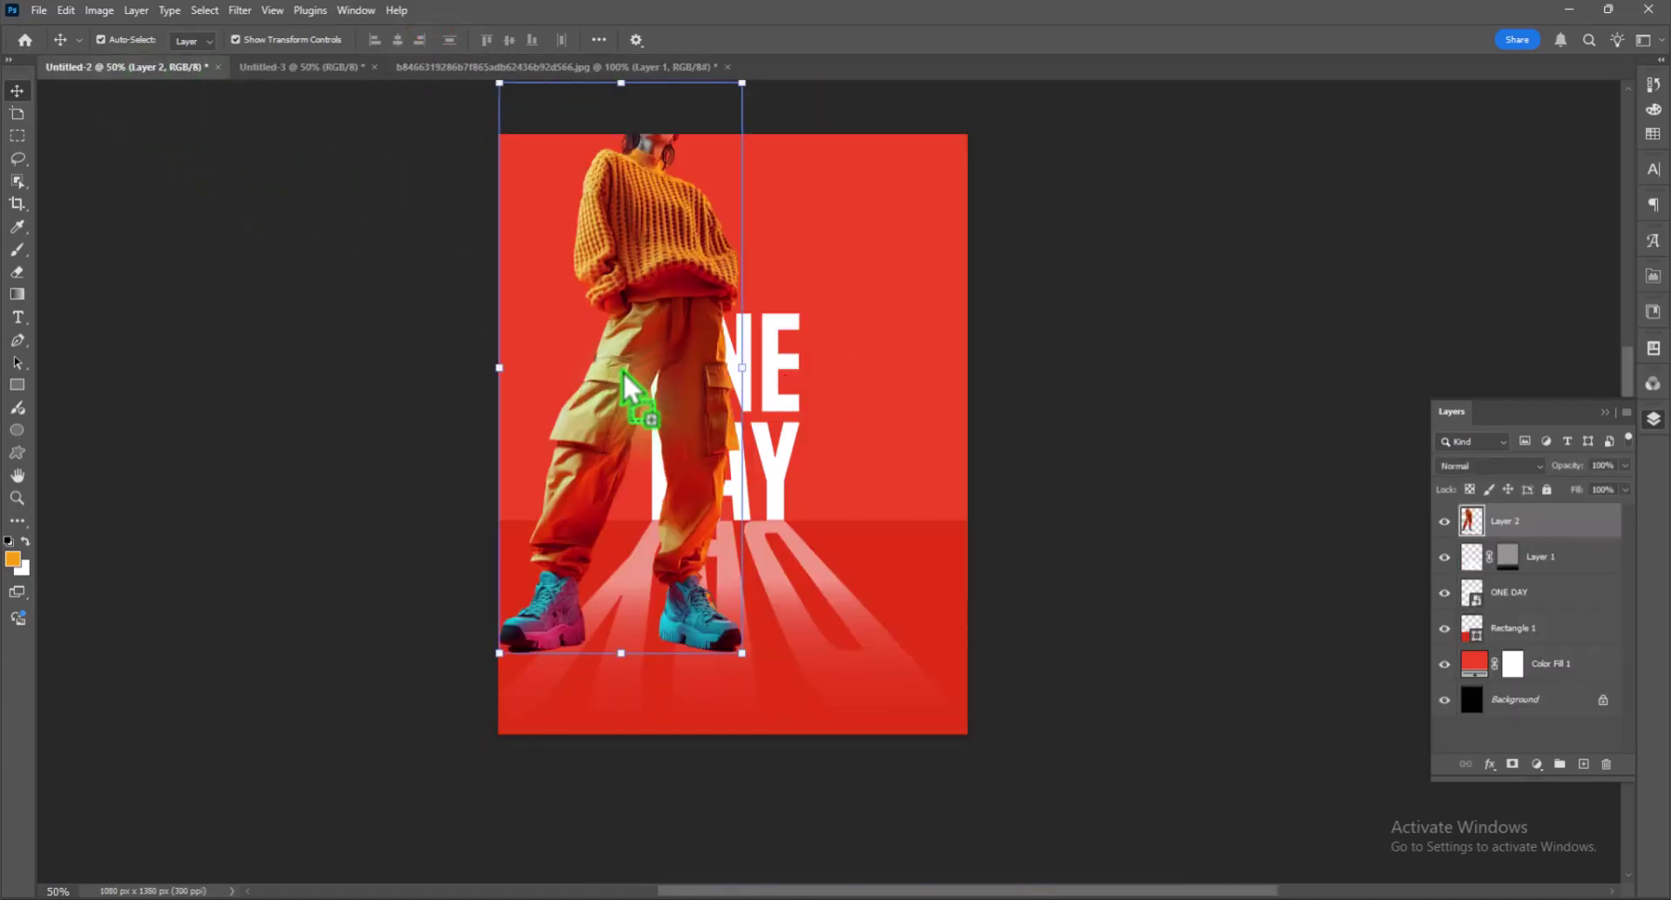
left_click_drag(506, 369, 570, 396)
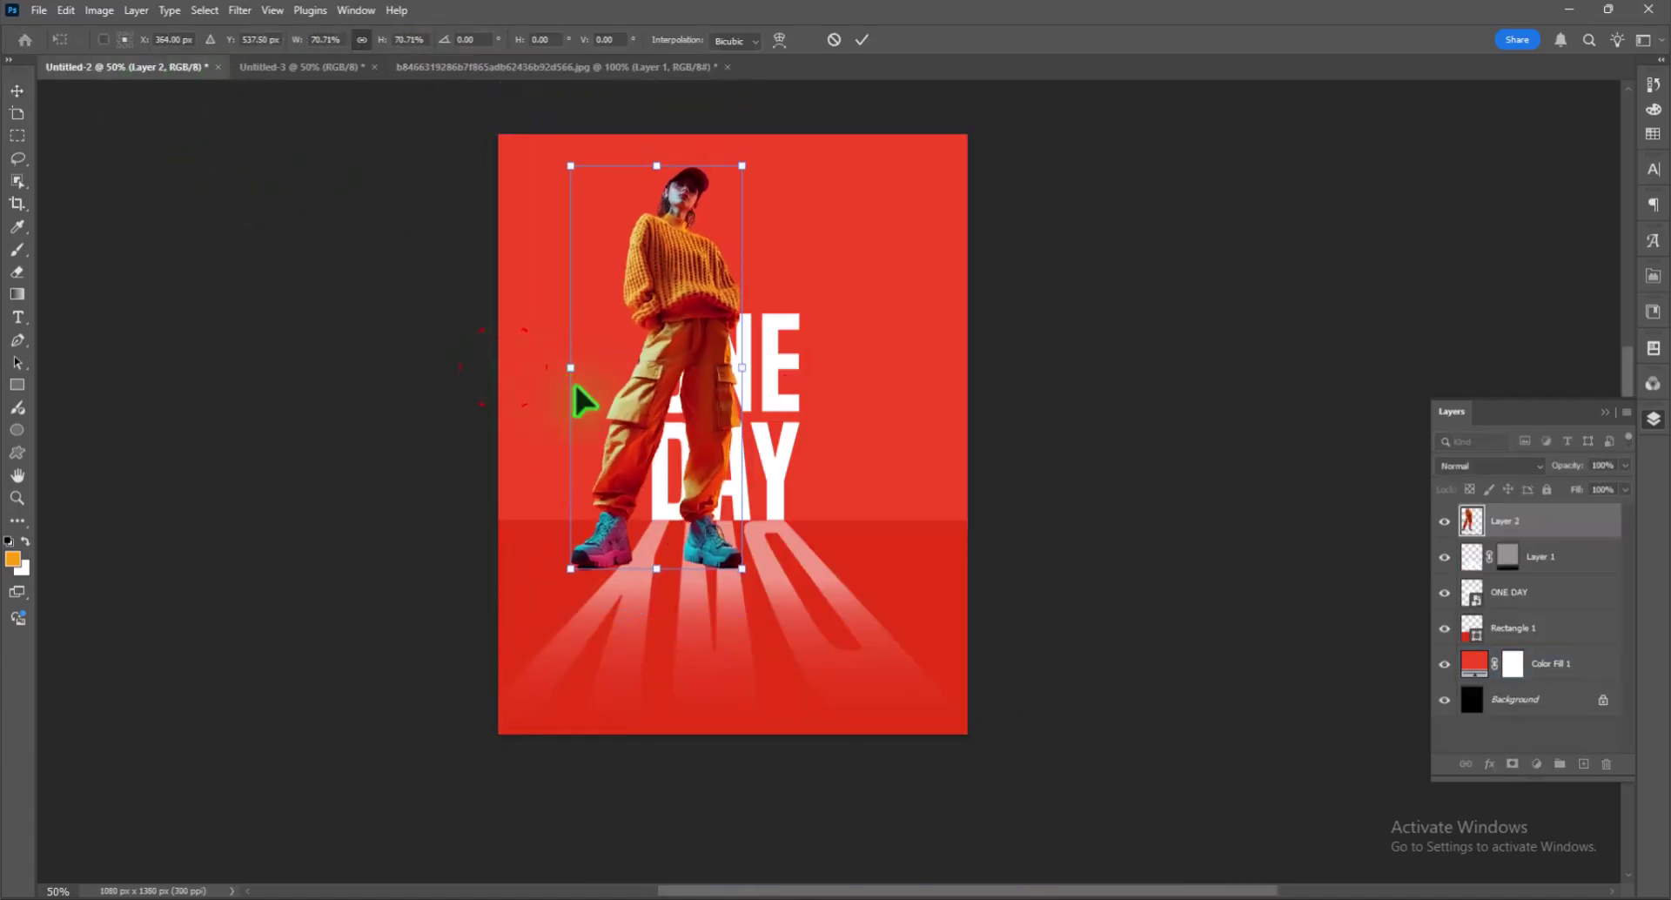
left_click_drag(690, 385, 745, 440)
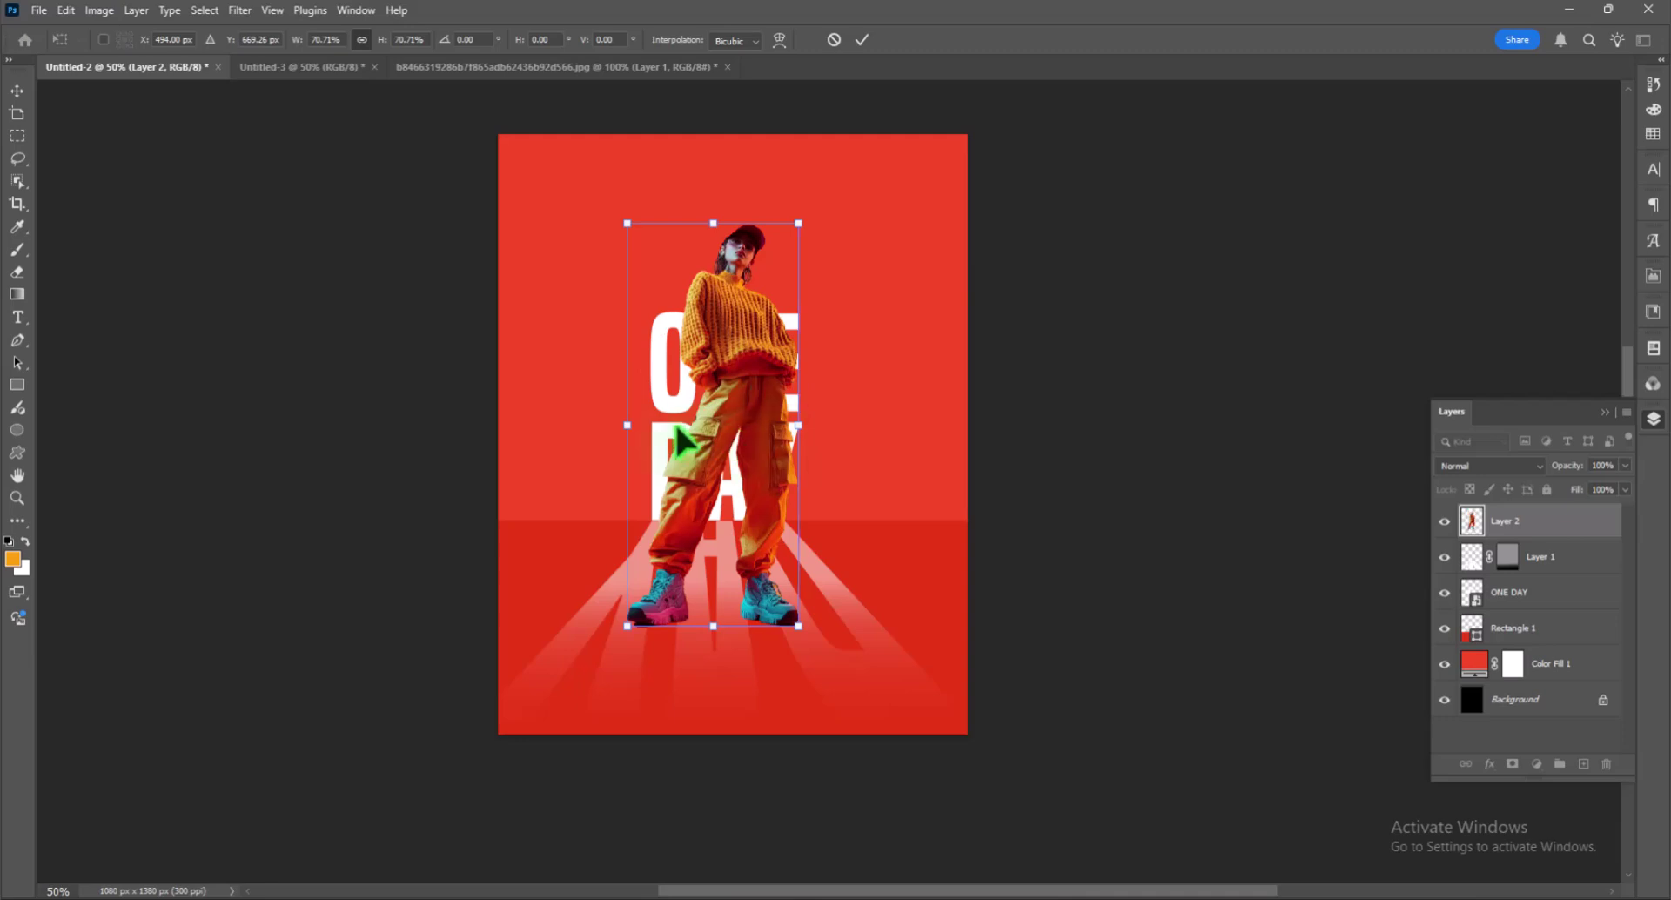
- Scale and position the model centred over ONE DAY, feet on the dark band
left_click_drag(632, 426, 648, 433)
left_click_drag(750, 362, 737, 423)
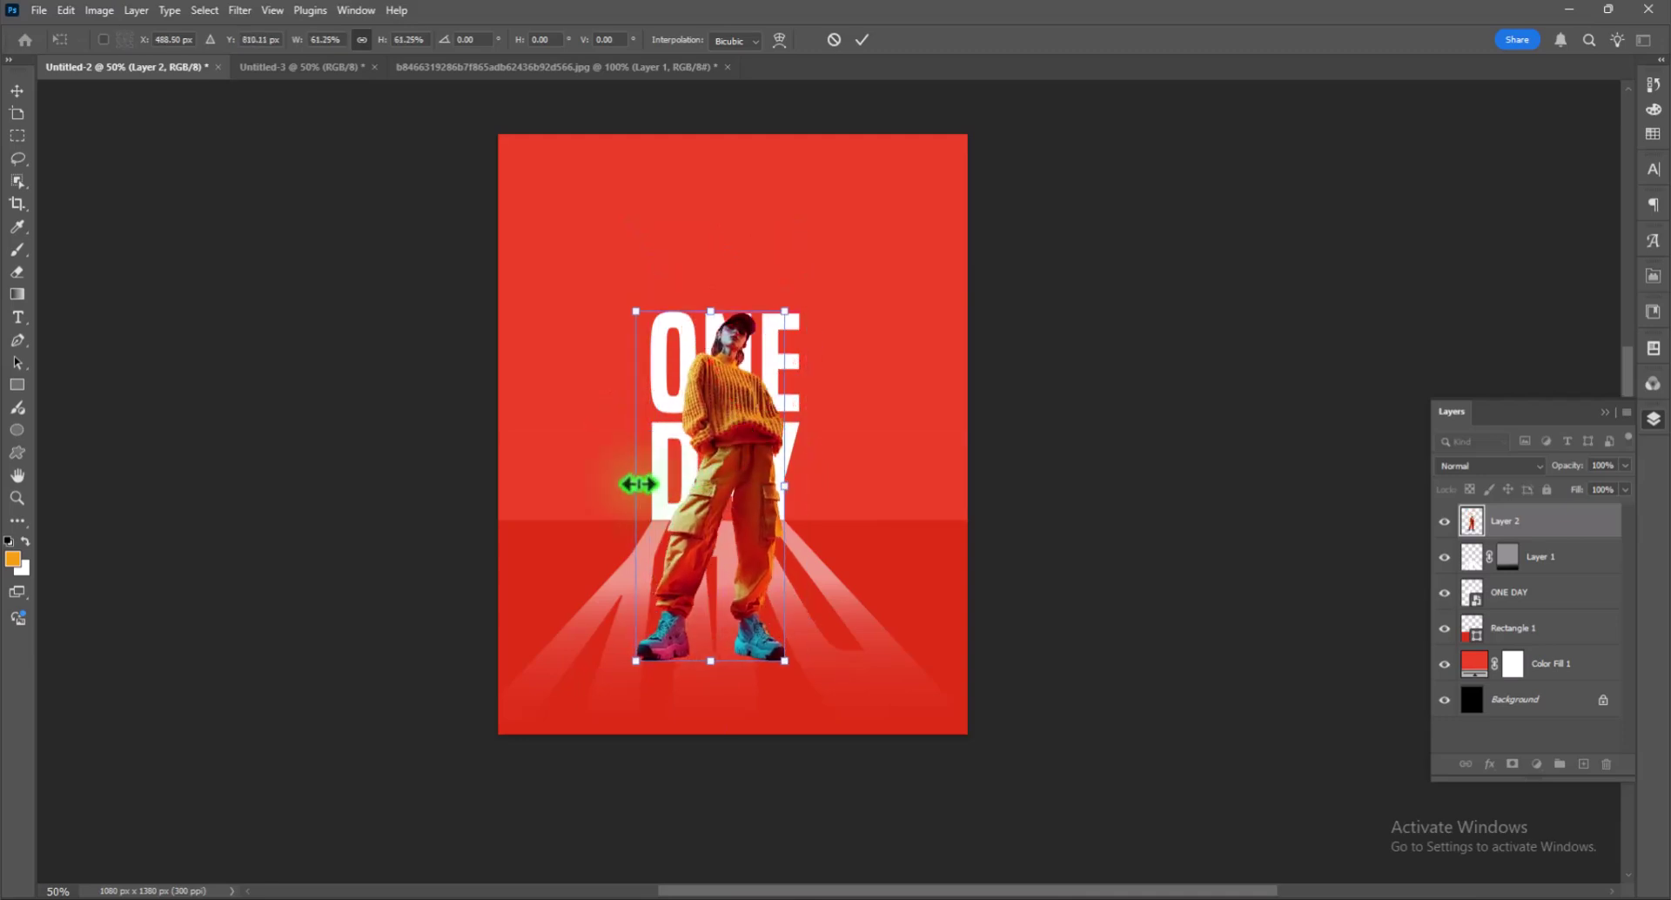
left_click_drag(636, 485, 651, 486)
mouse_move(769, 522)
left_mouse_down()
mouse_move(782, 421)
mouse_move(783, 455)
left_mouse_up()
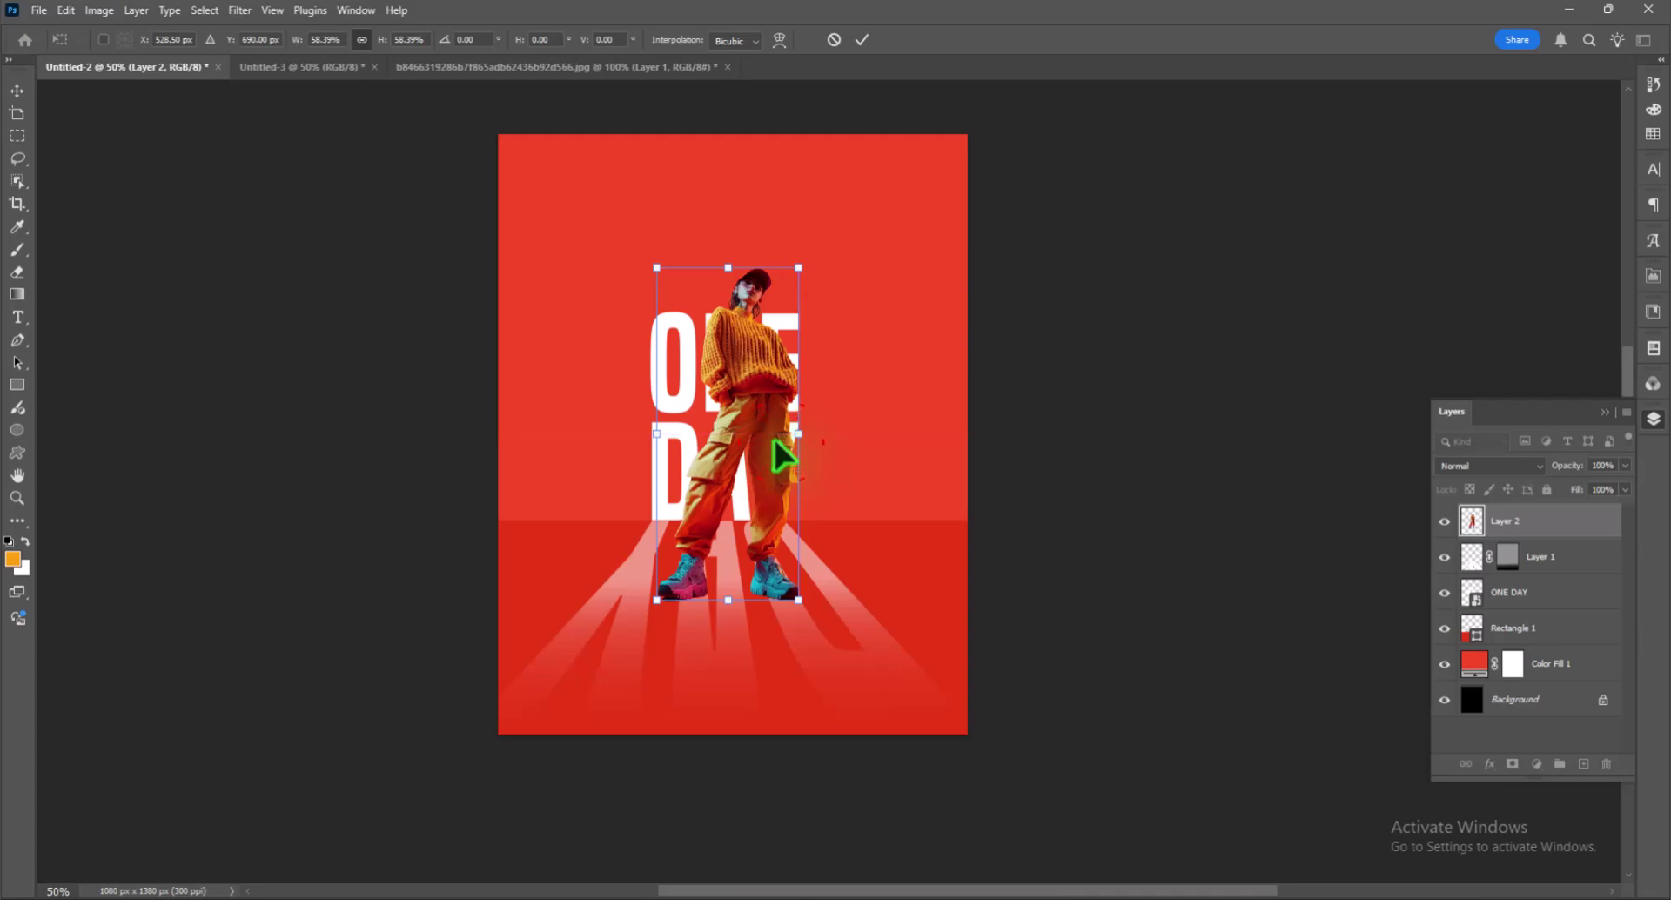
key("Return")
left_click(1067, 466)
left_click(671, 374)
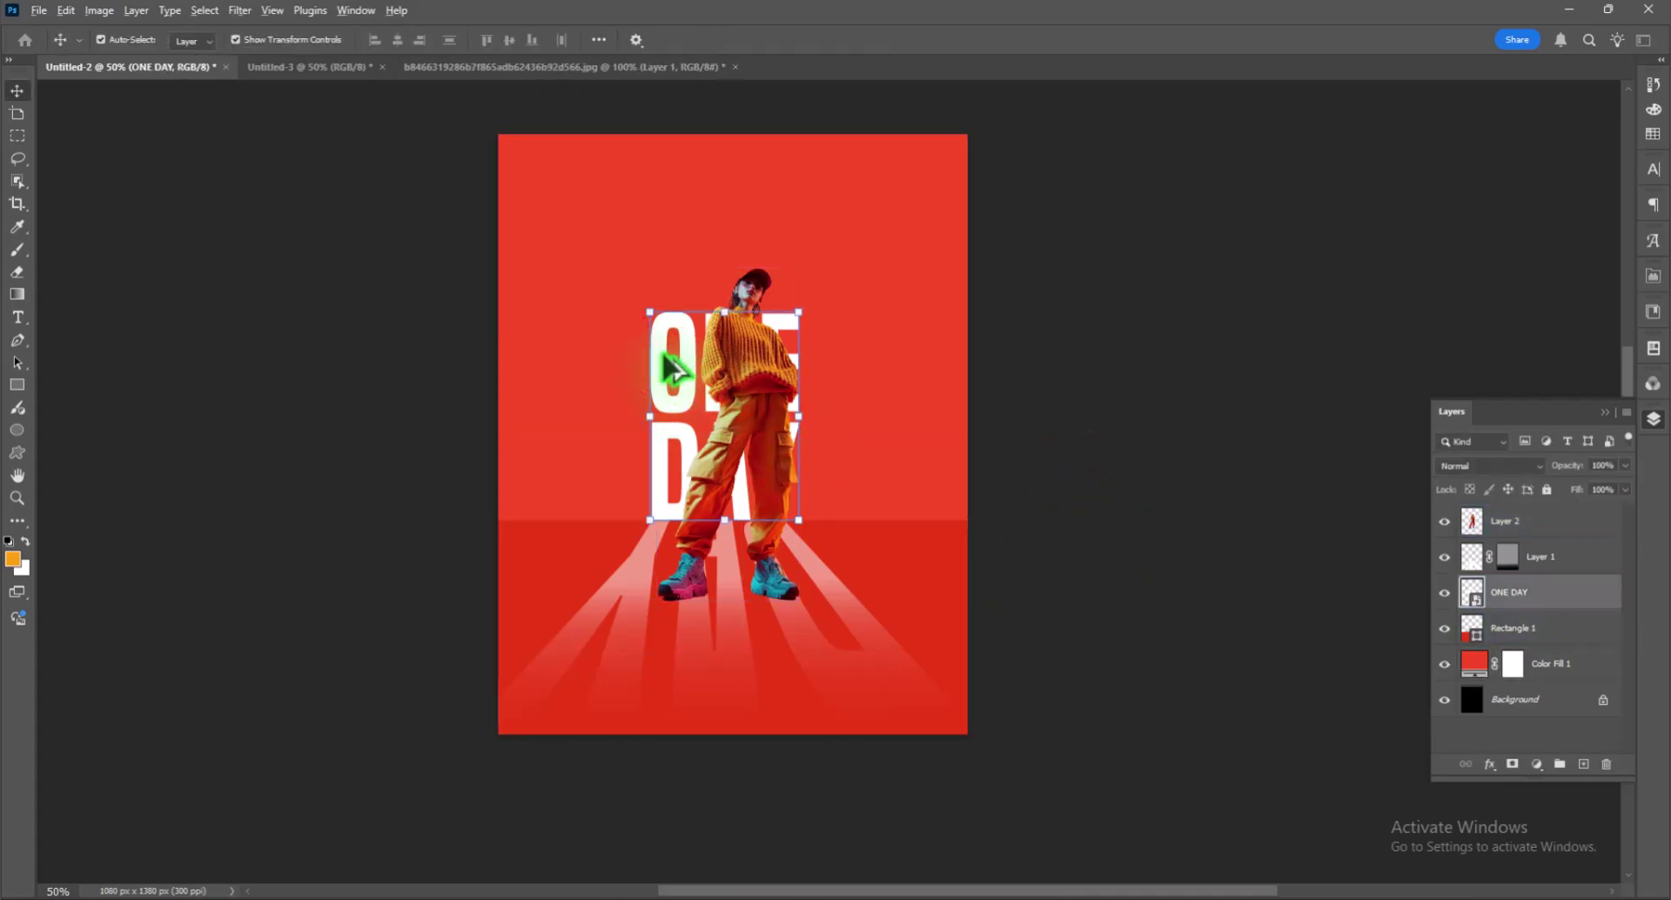
- Duplicate the ONE DAY title, shrink it, and place it in the bottom-left corner
left_click_drag(661, 350, 519, 543)
left_click_drag(655, 710, 543, 549)
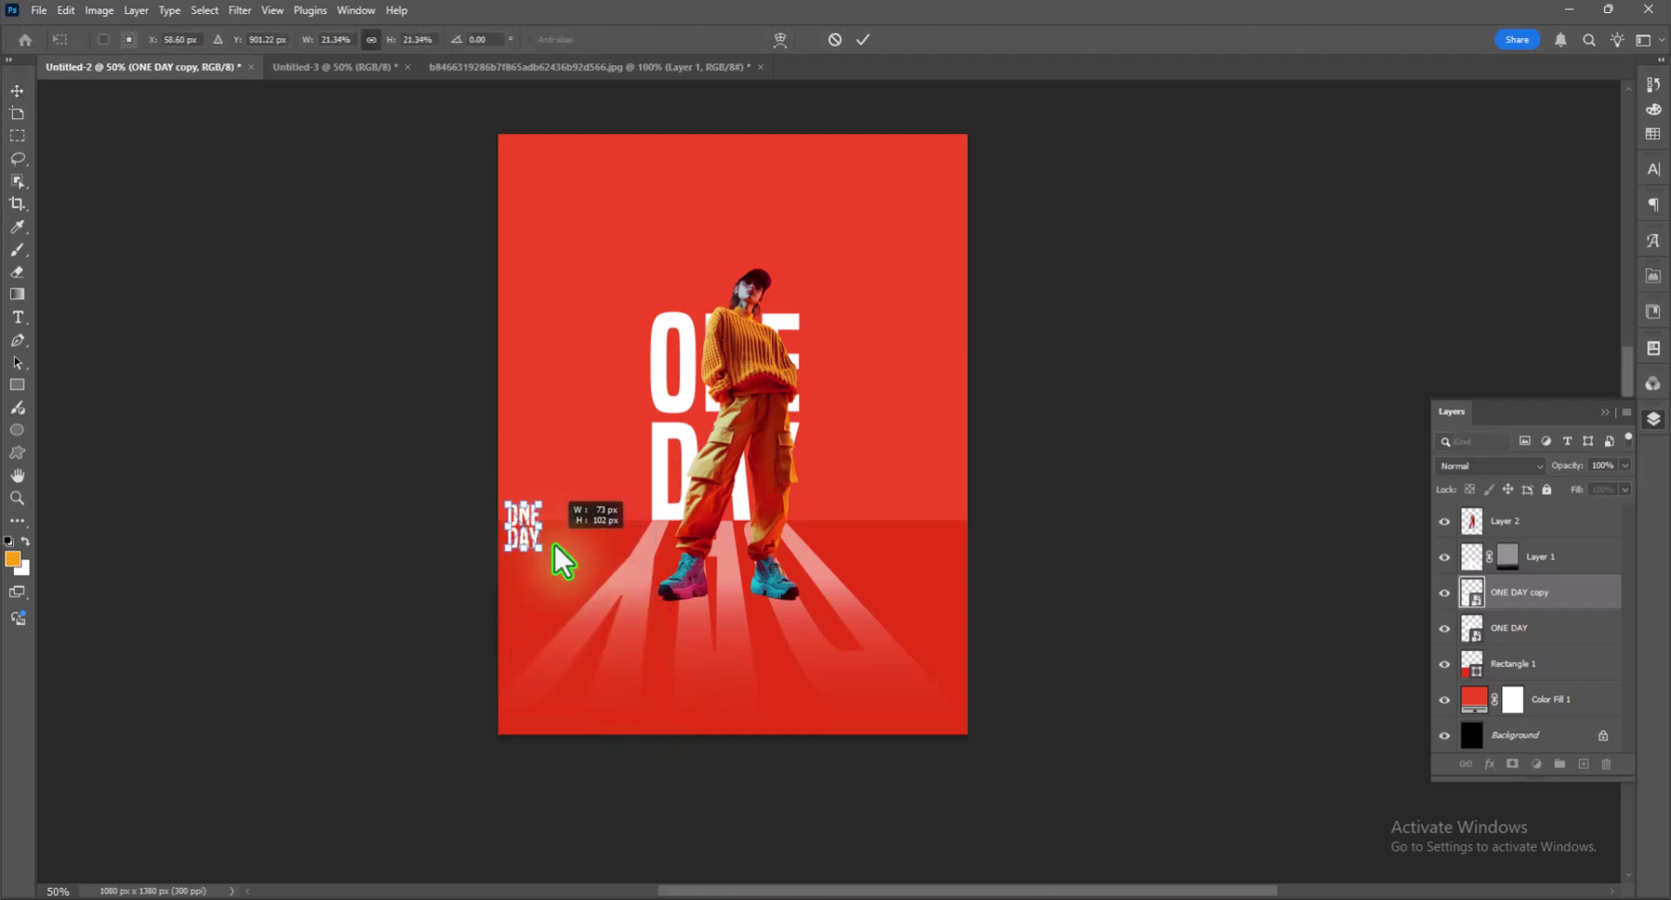
key("Return")
left_click_drag(526, 535, 536, 703)
left_click(1054, 610)
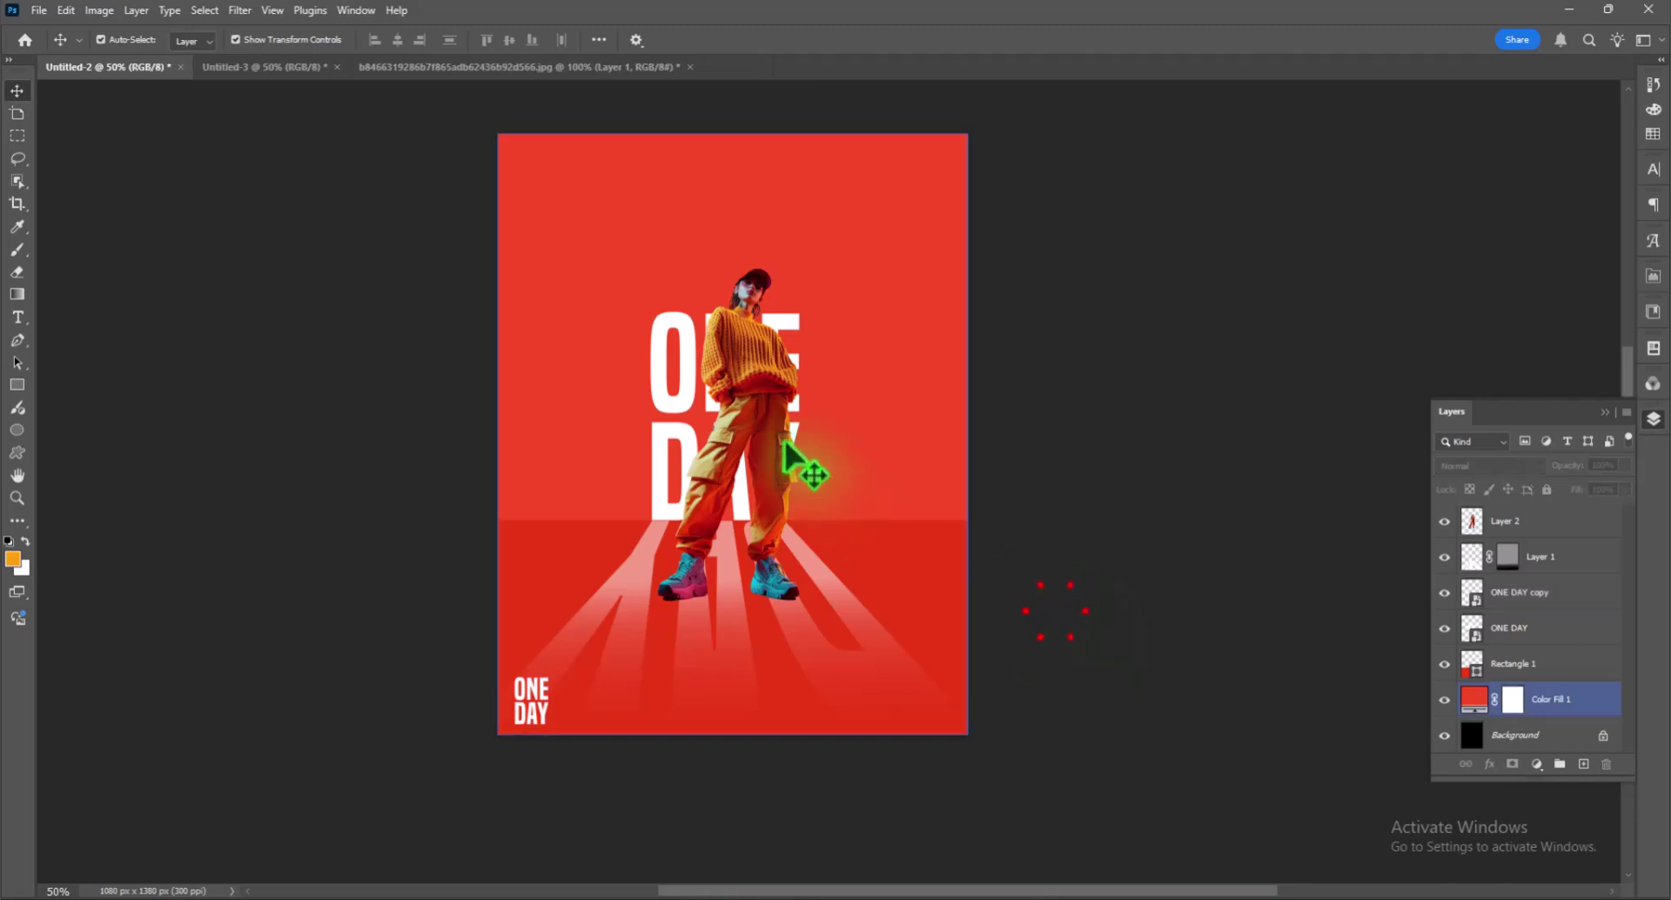
left_click(1547, 548)
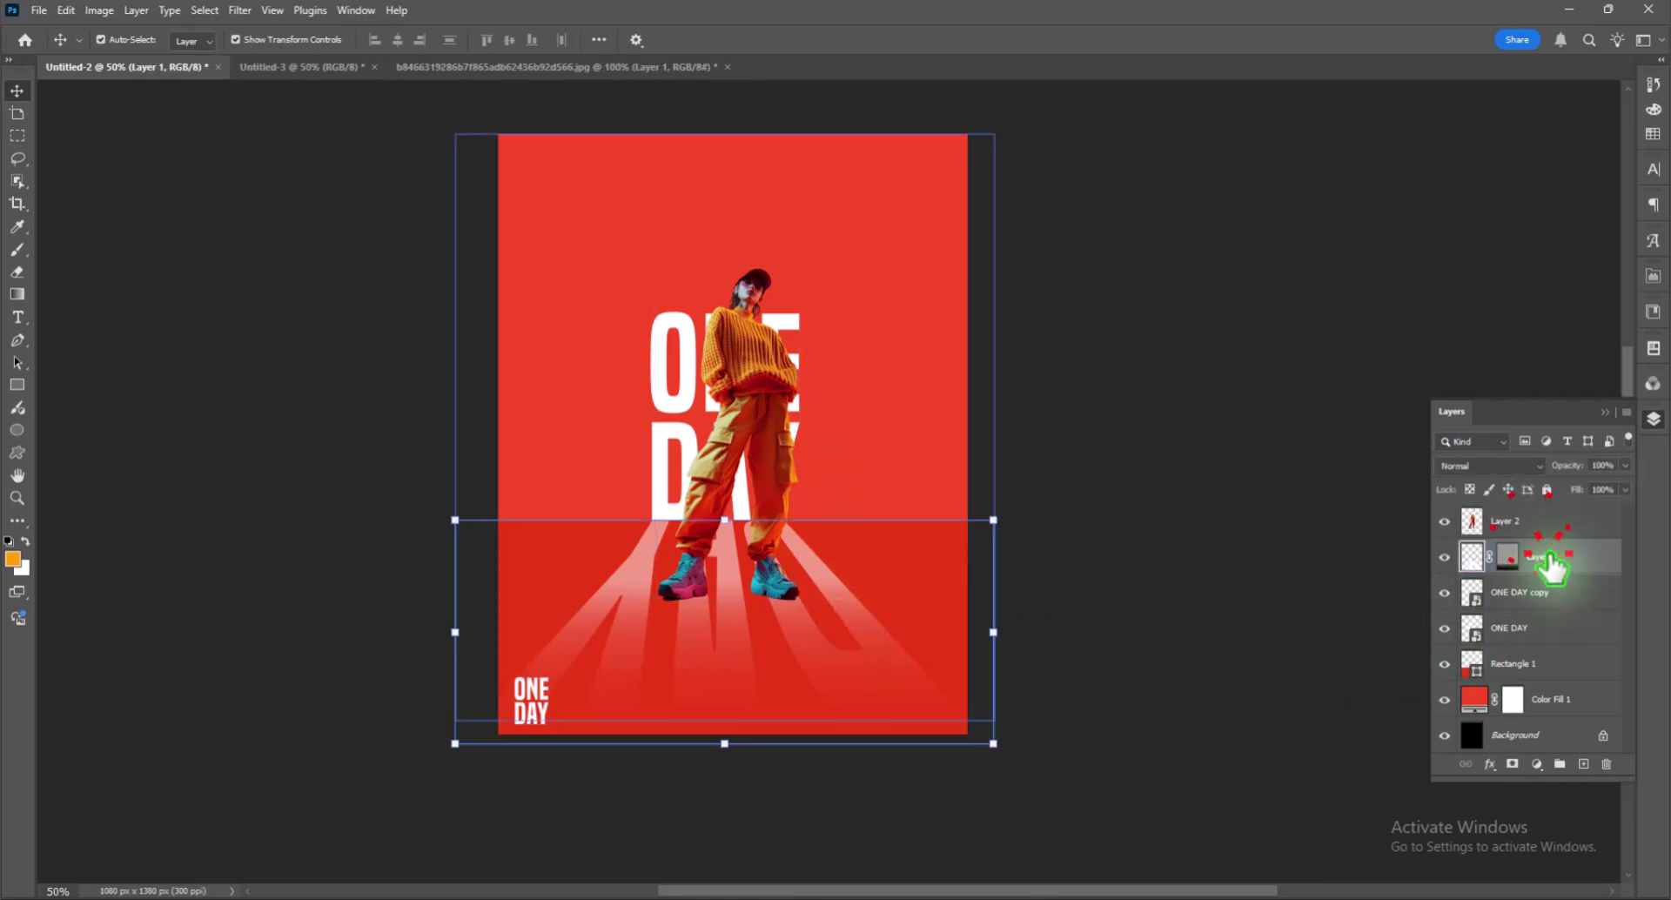
- Add a new layer for the shadow and set the brush colour to black
left_click(1584, 764)
left_click(18, 250)
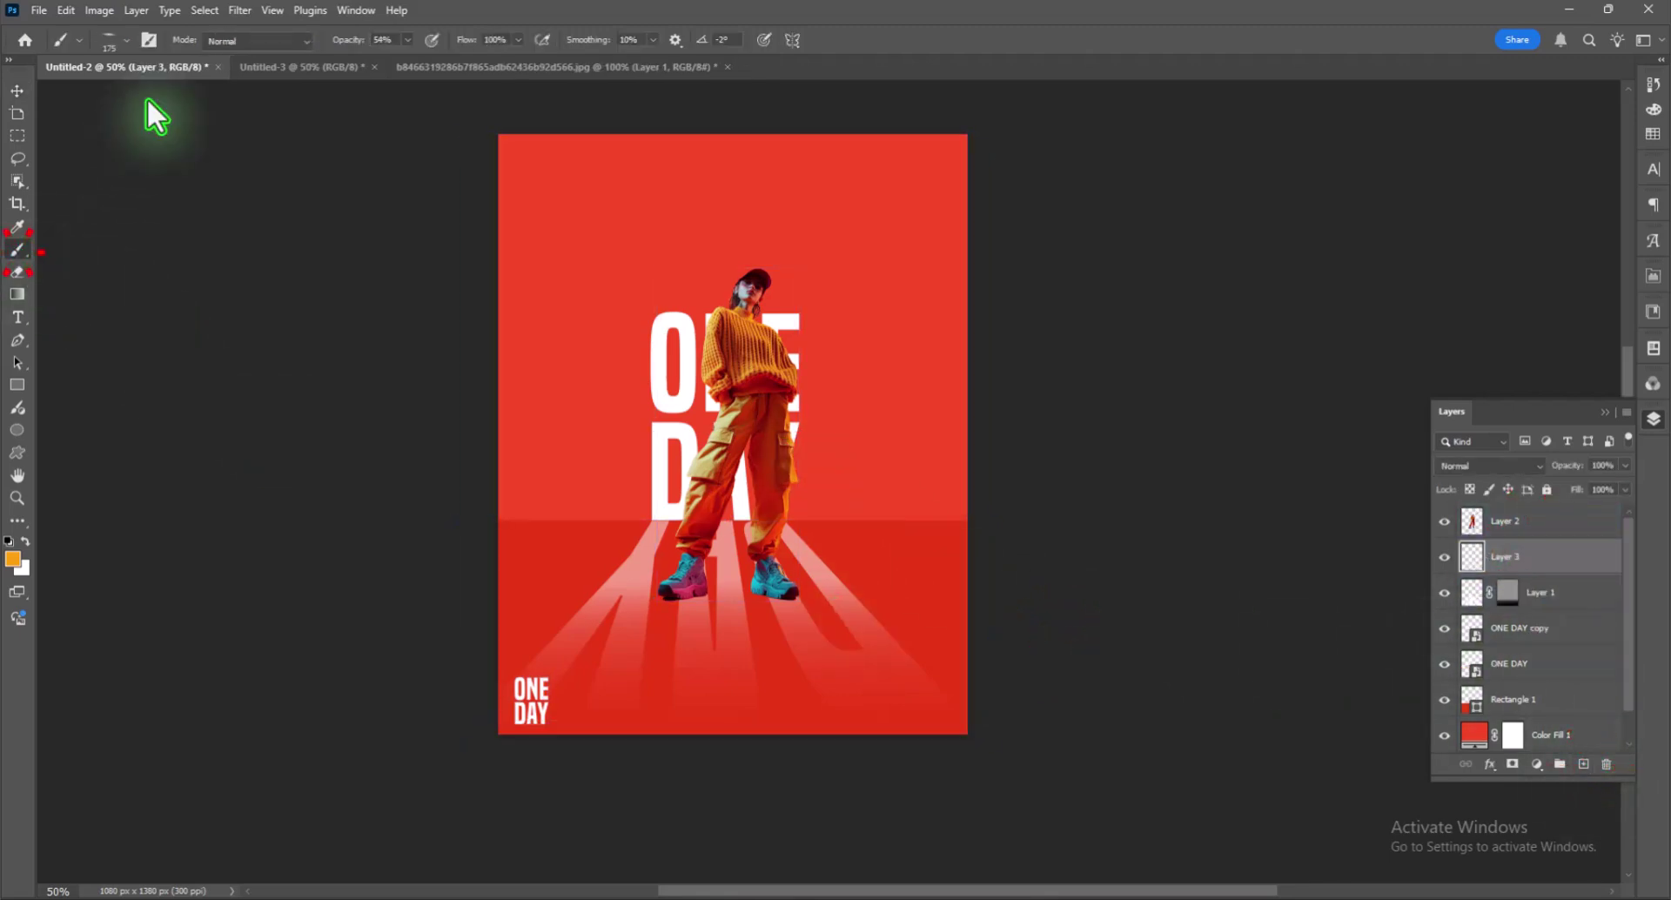
left_click(12, 559)
left_click(535, 548)
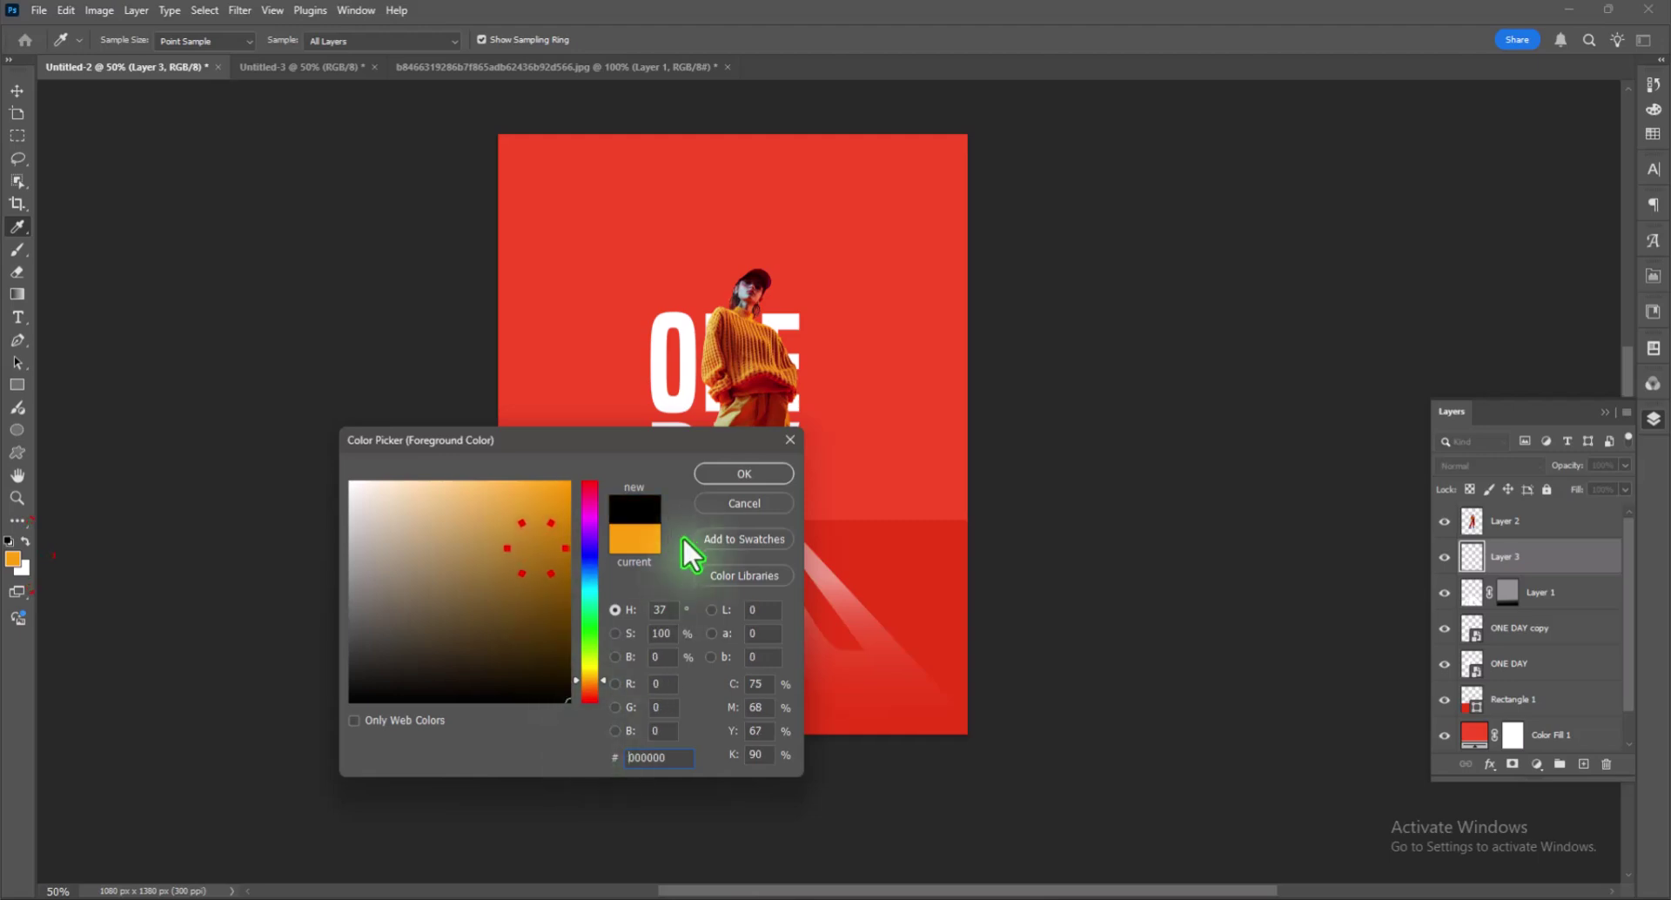
left_click(730, 478)
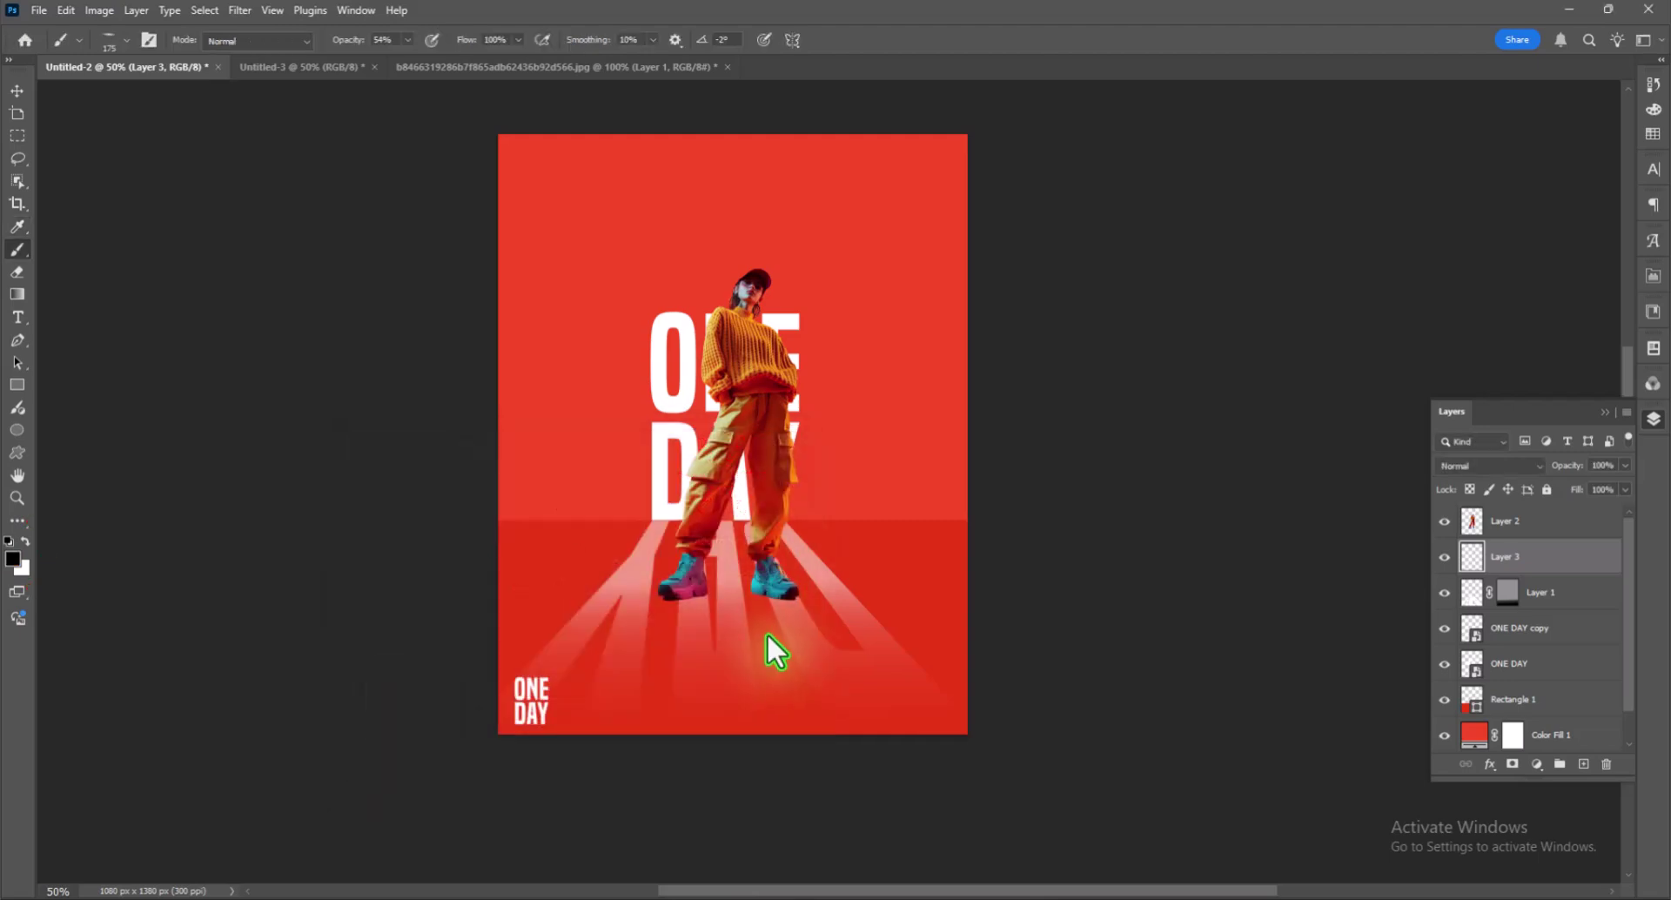
- Widen the painted shadow under the feet and nudge it slightly upward
left_click(17, 90)
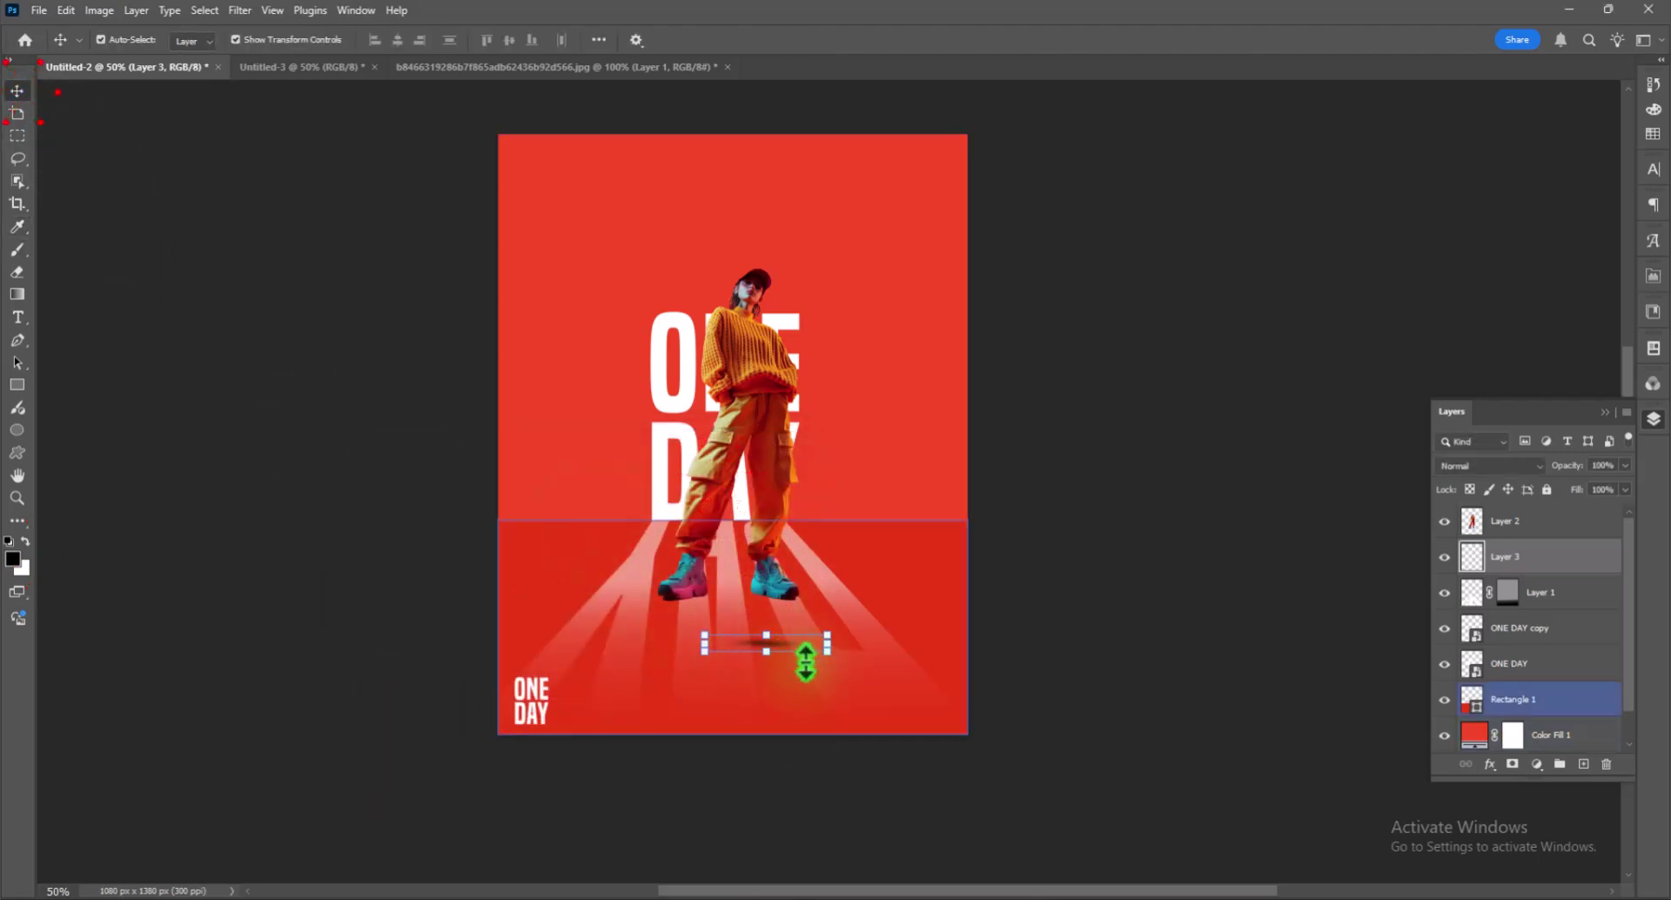
mouse_move(827, 648)
left_mouse_down()
mouse_move(879, 648)
mouse_move(780, 596)
left_mouse_up()
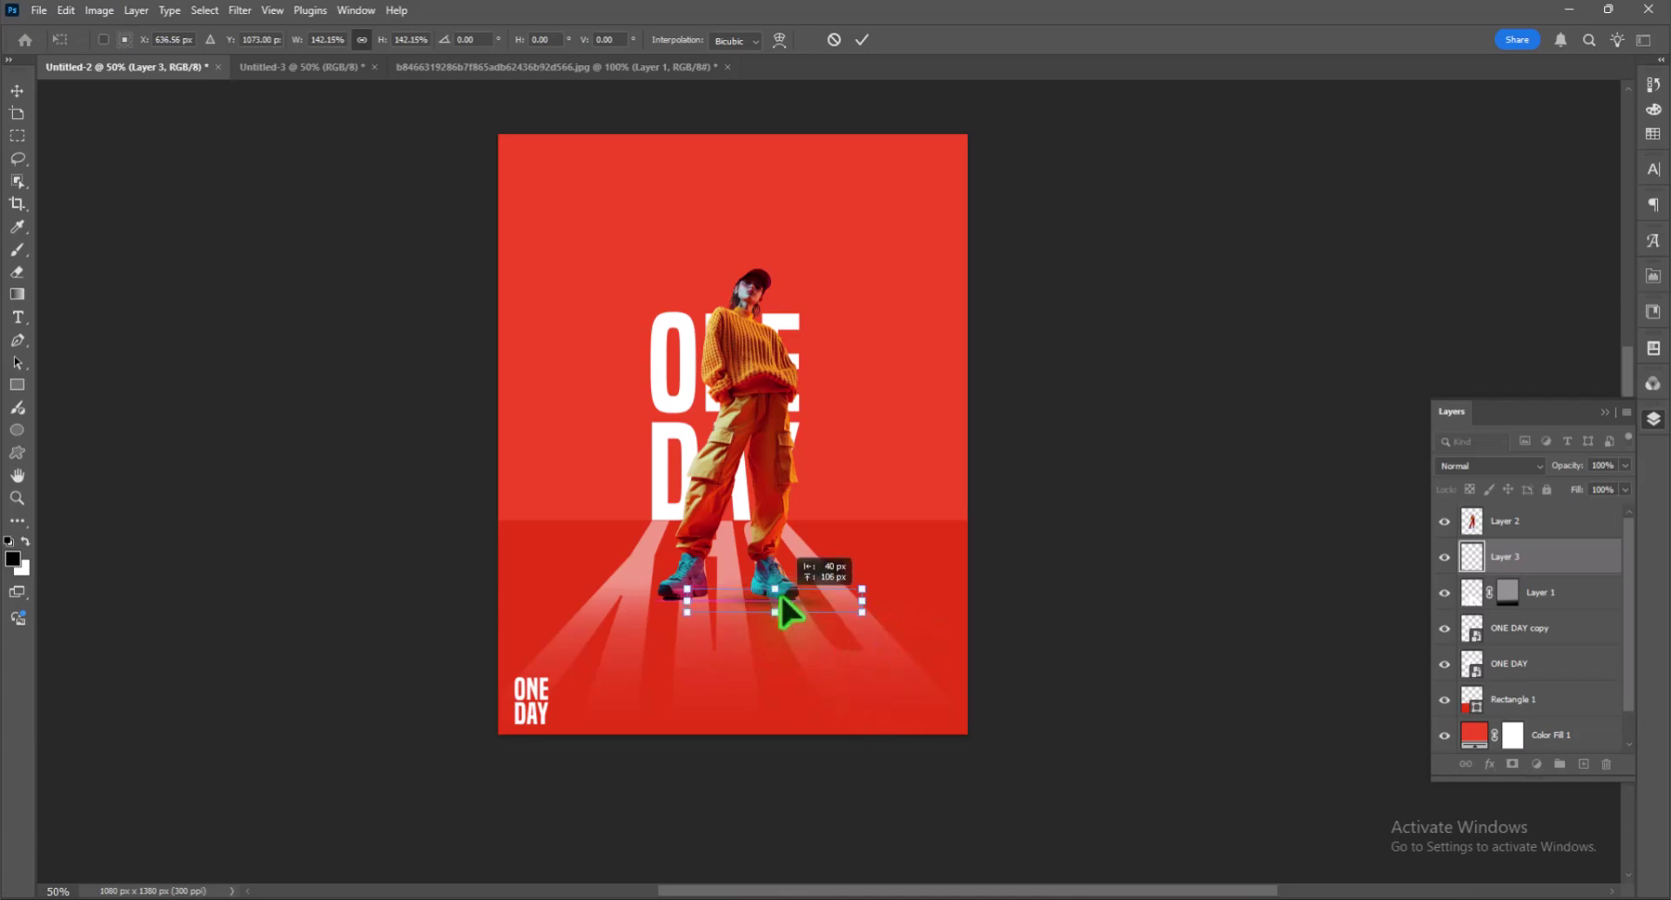
key("Up")
key("Up")
key("Up")
key("Up")
key("Up")
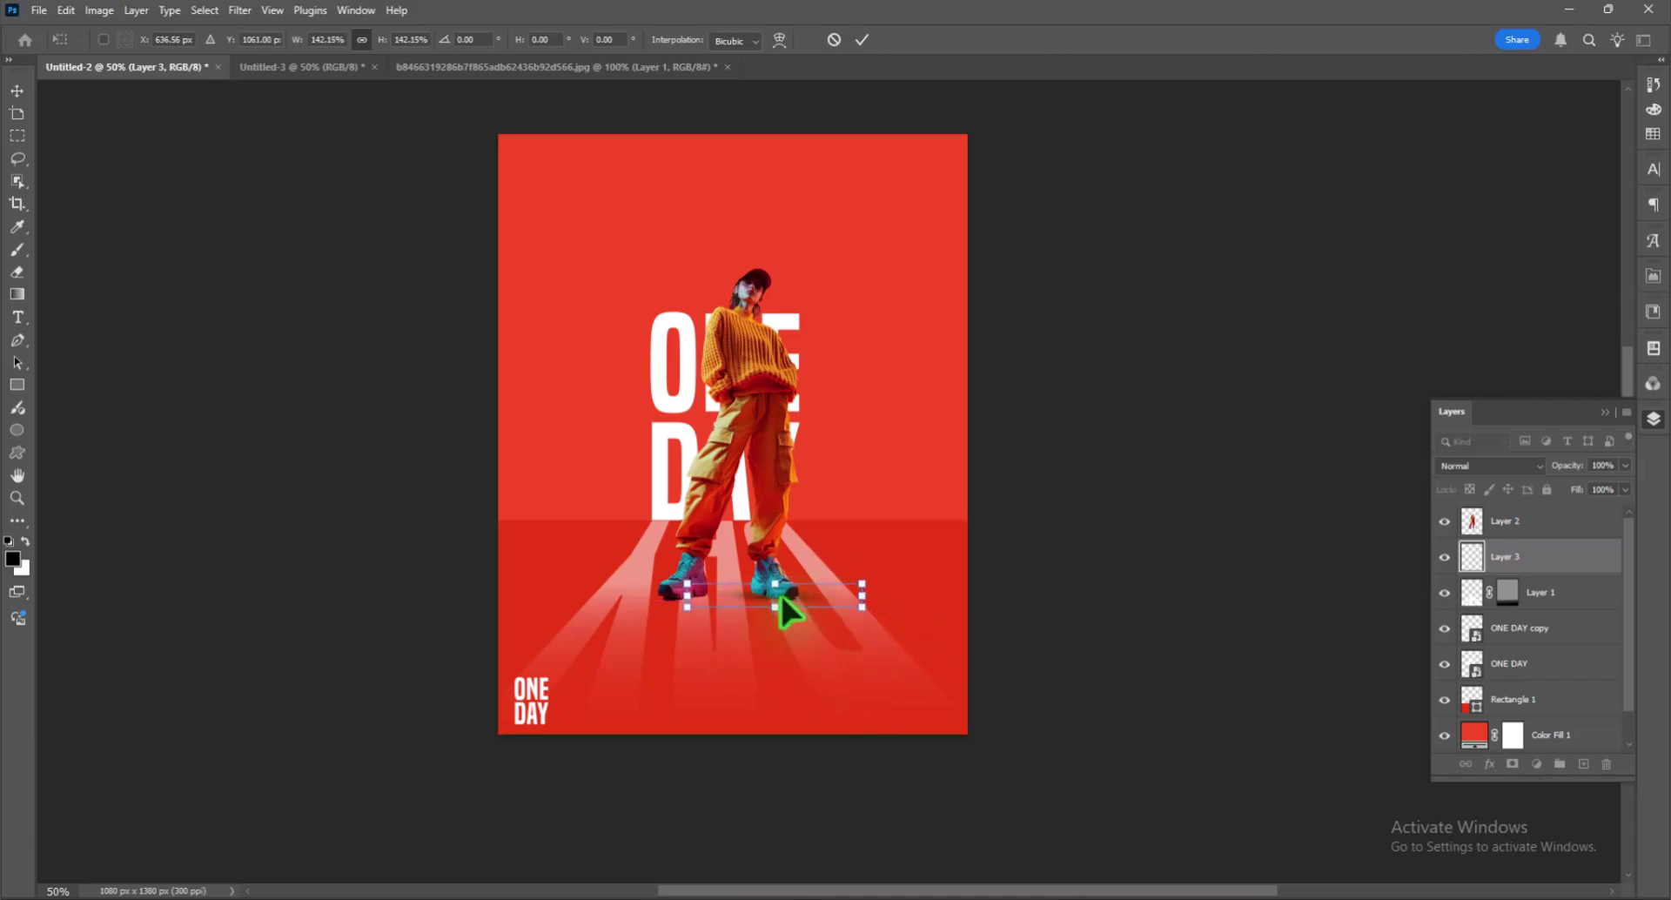
key("Return")
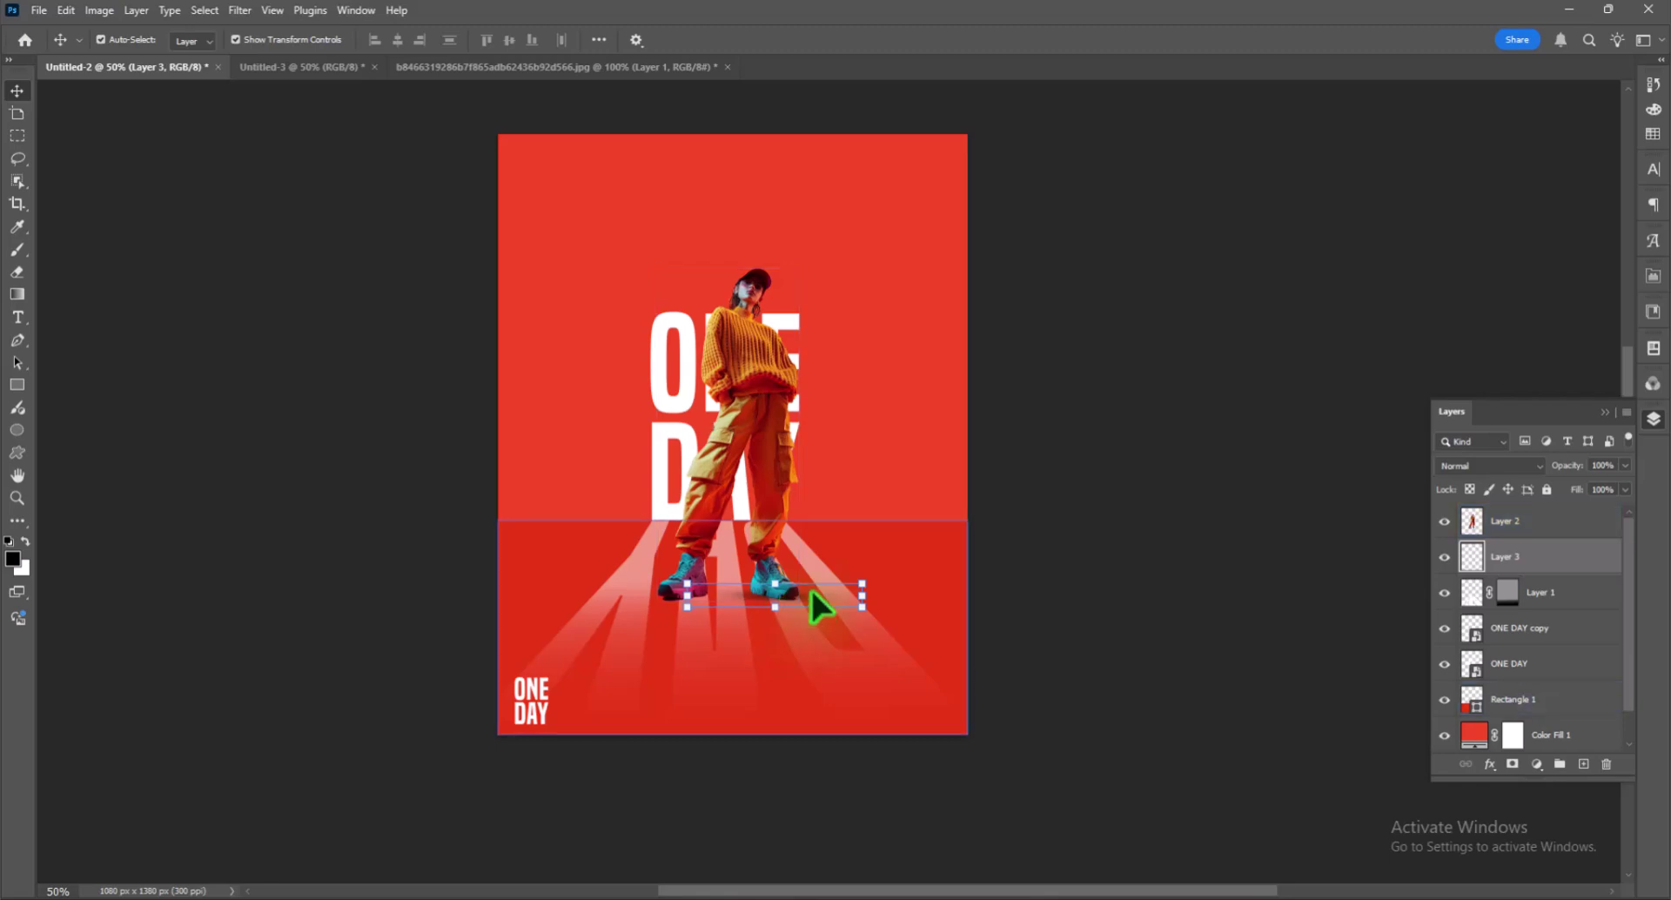
- Duplicate the shadow, shift the copy left, and rotate it slightly
mouse_move(816, 612)
left_mouse_down()
mouse_move(718, 611)
mouse_move(770, 576)
left_mouse_up()
key("ctrl+t")
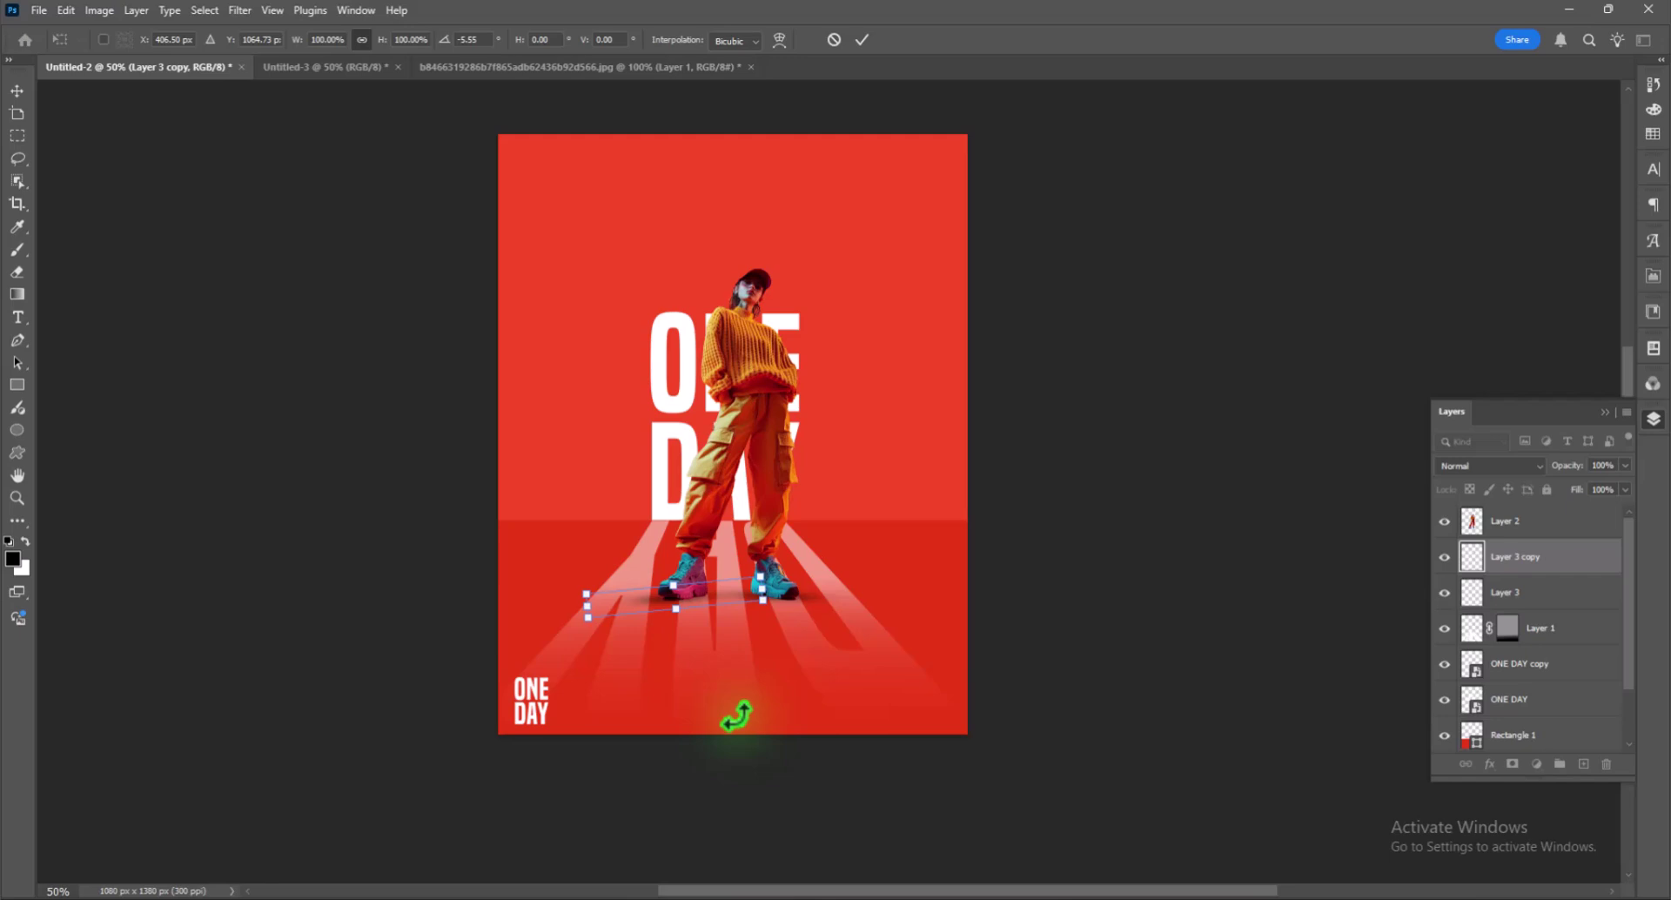
left_click(1064, 608)
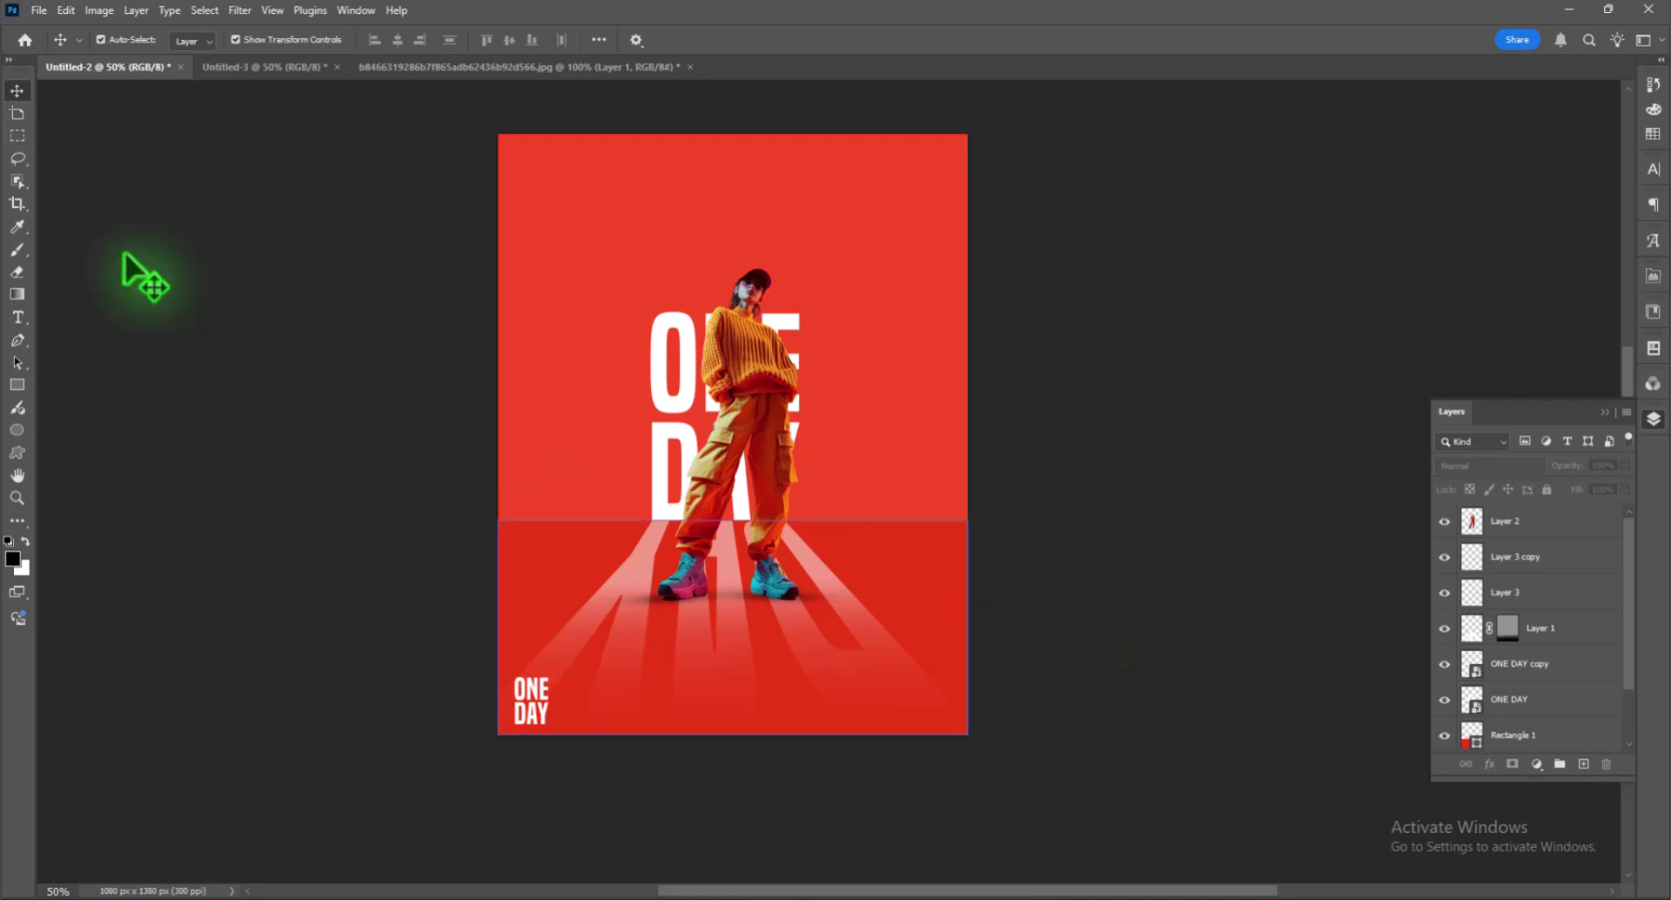
- Type REMEMBER near the top and set it to 12 pt Bastliga One
left_click(17, 318)
left_click(597, 253)
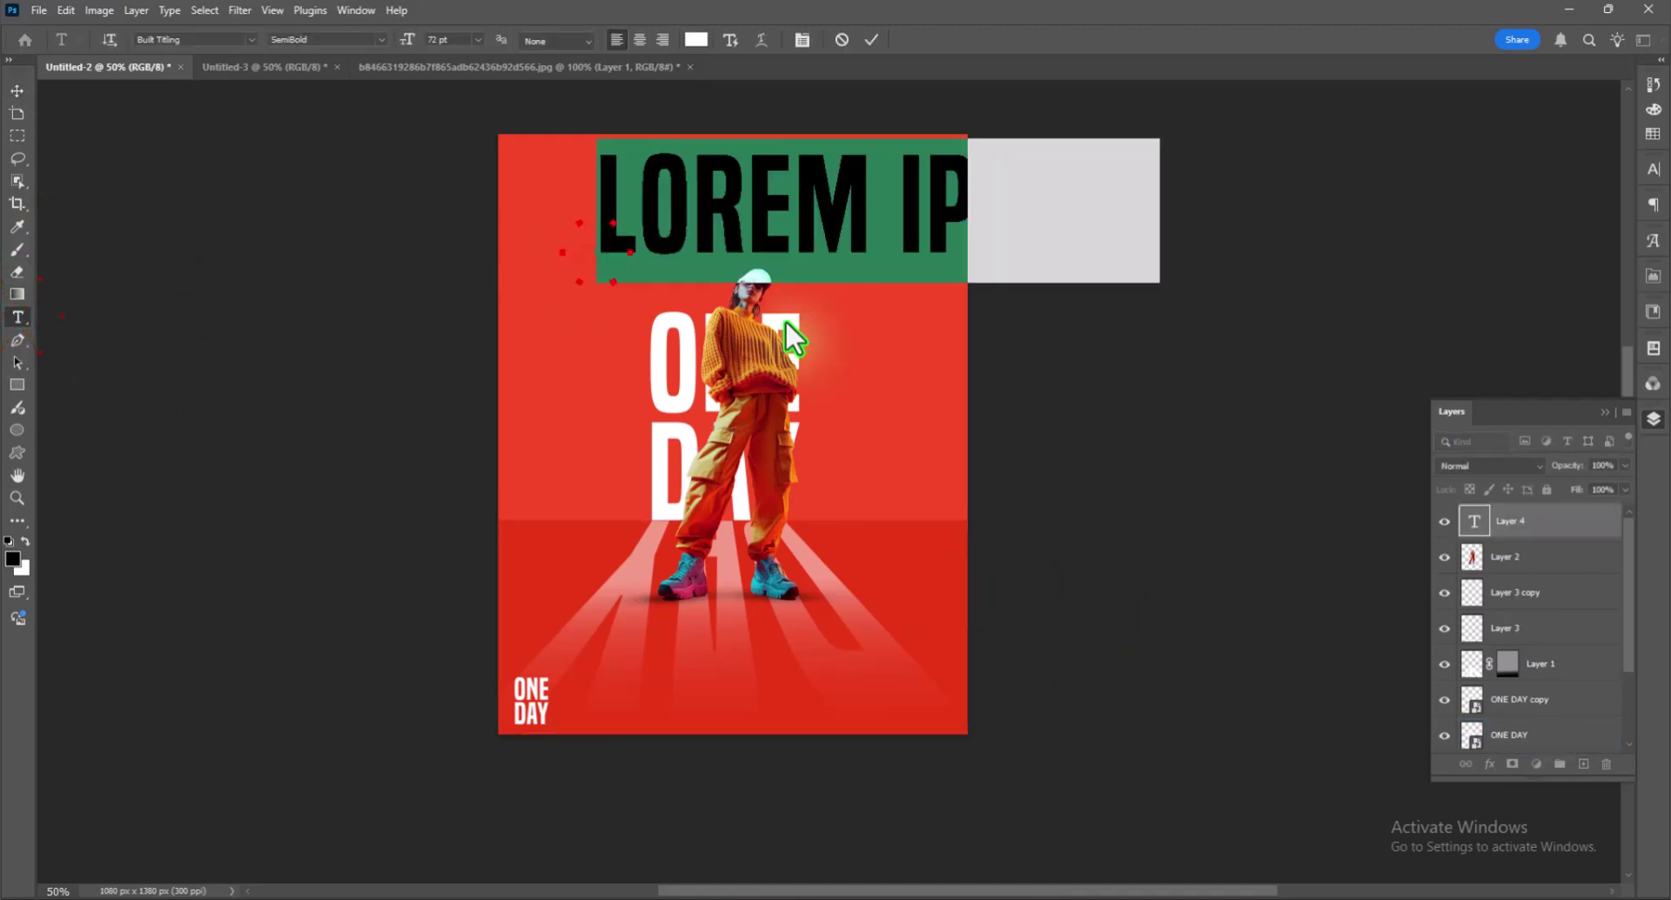
type("R")
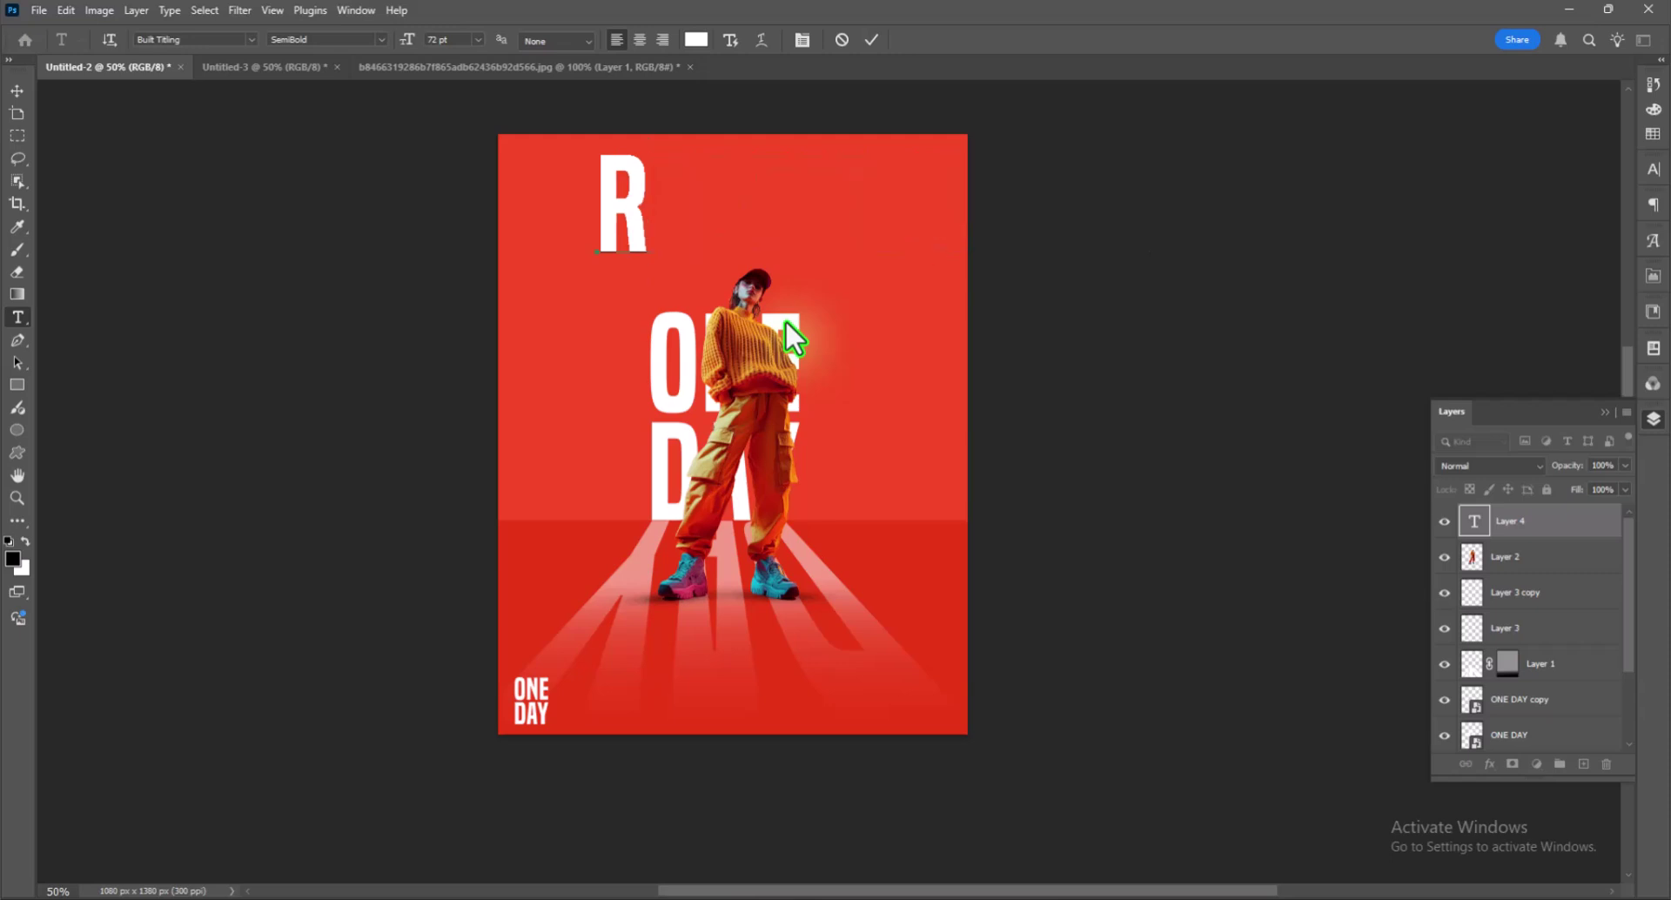
type("EME")
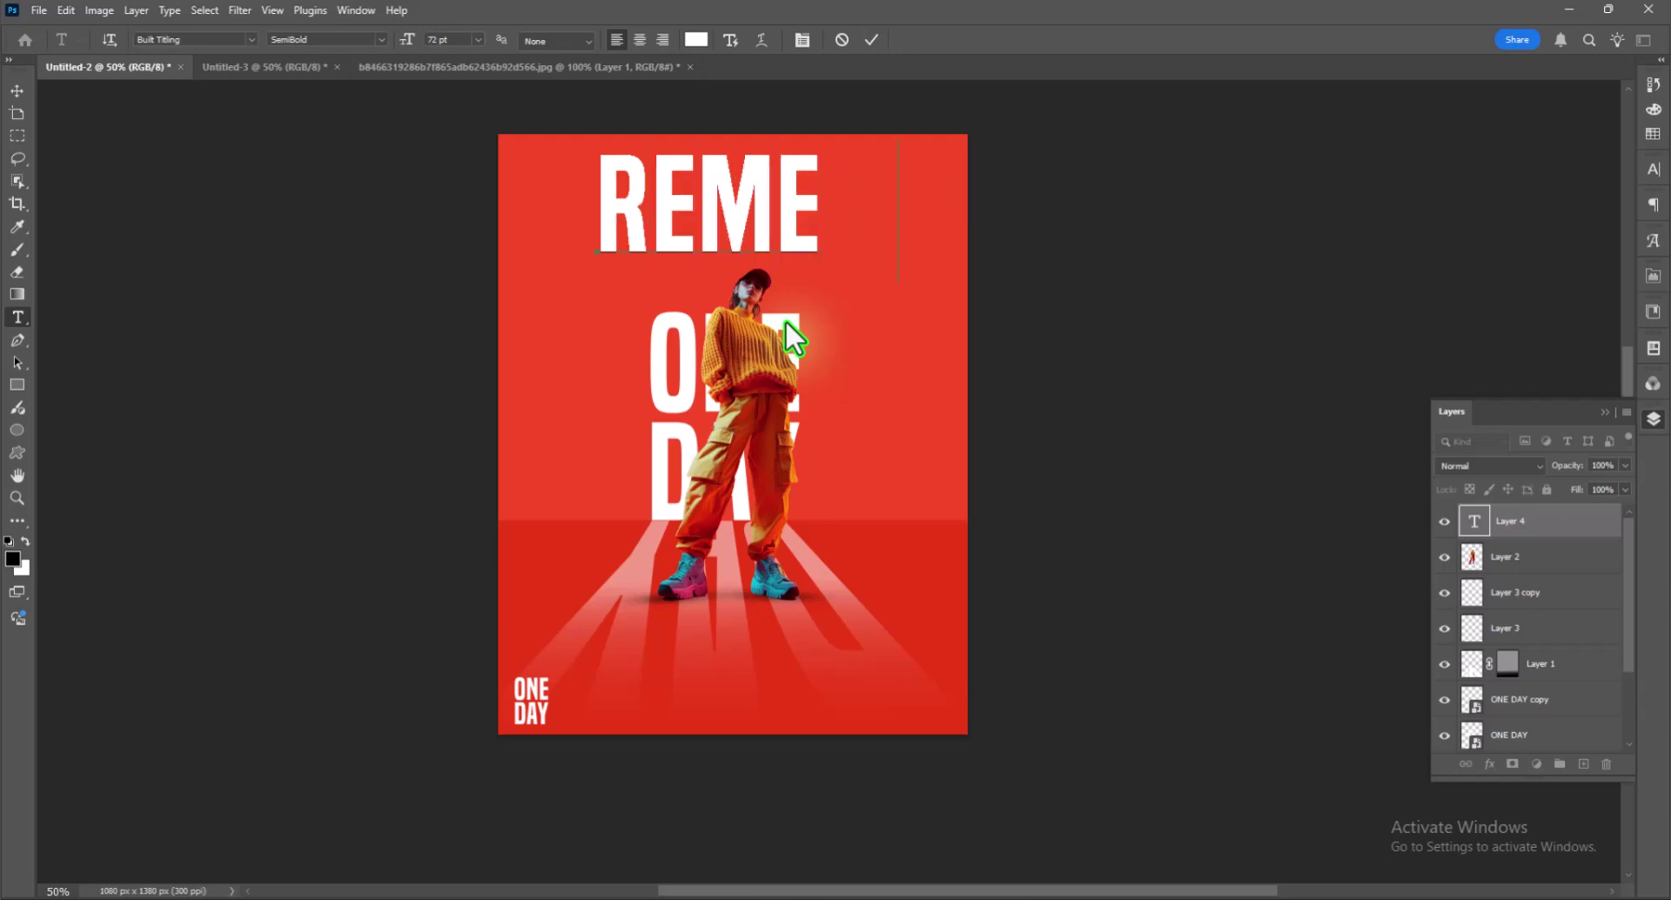
type("MBE")
key("ctrl+a")
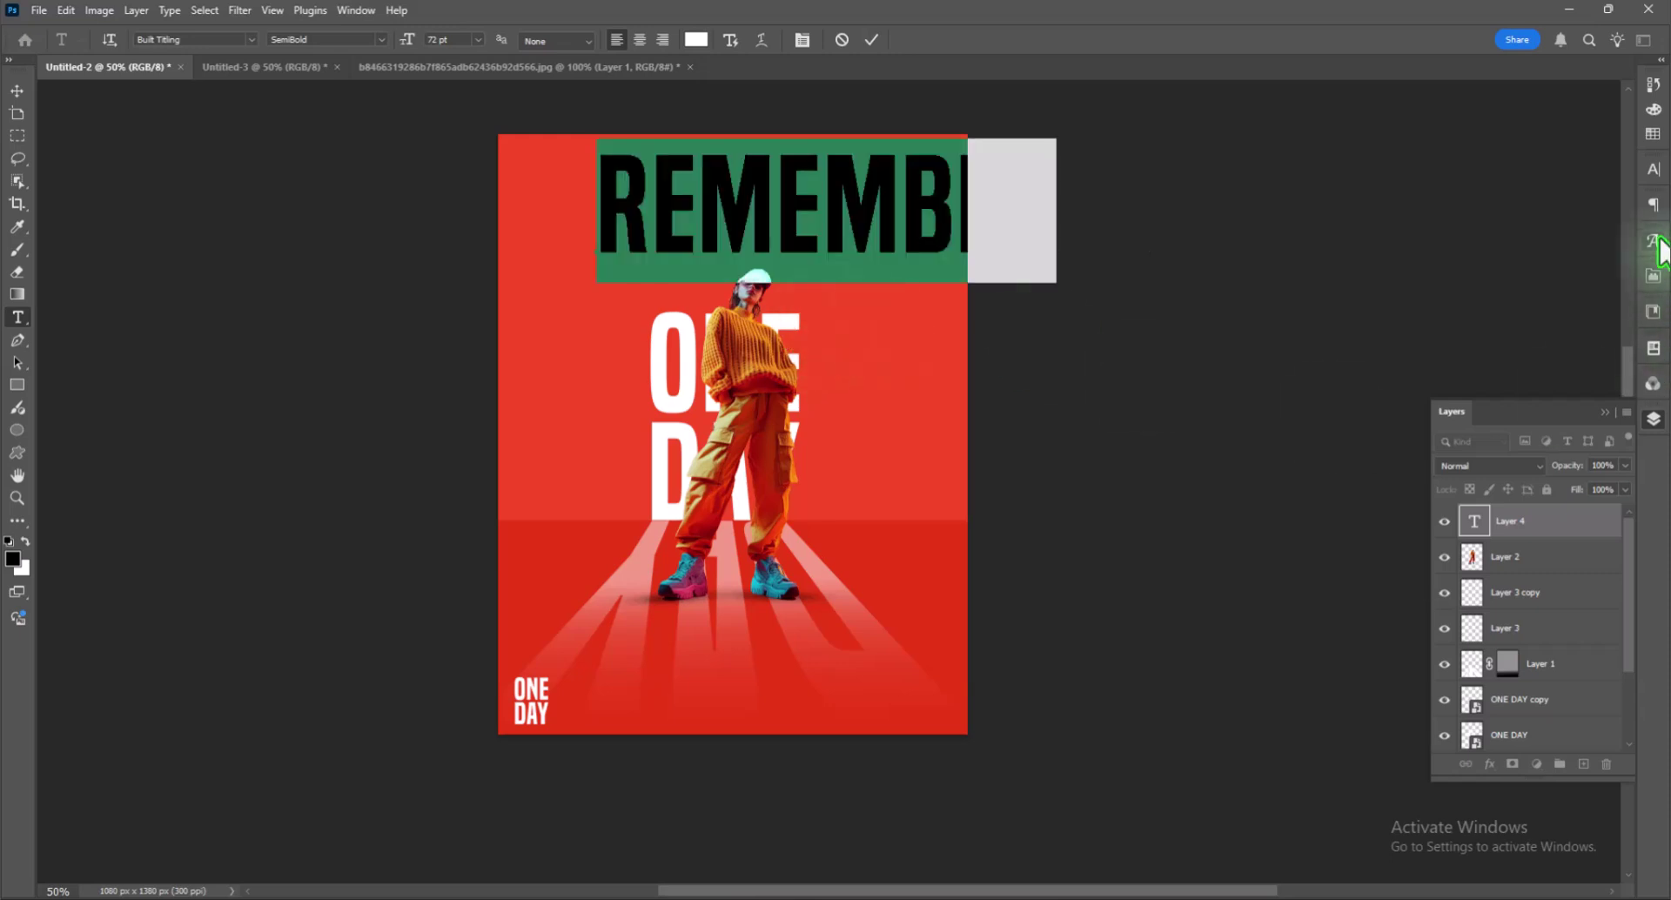
left_click(1653, 169)
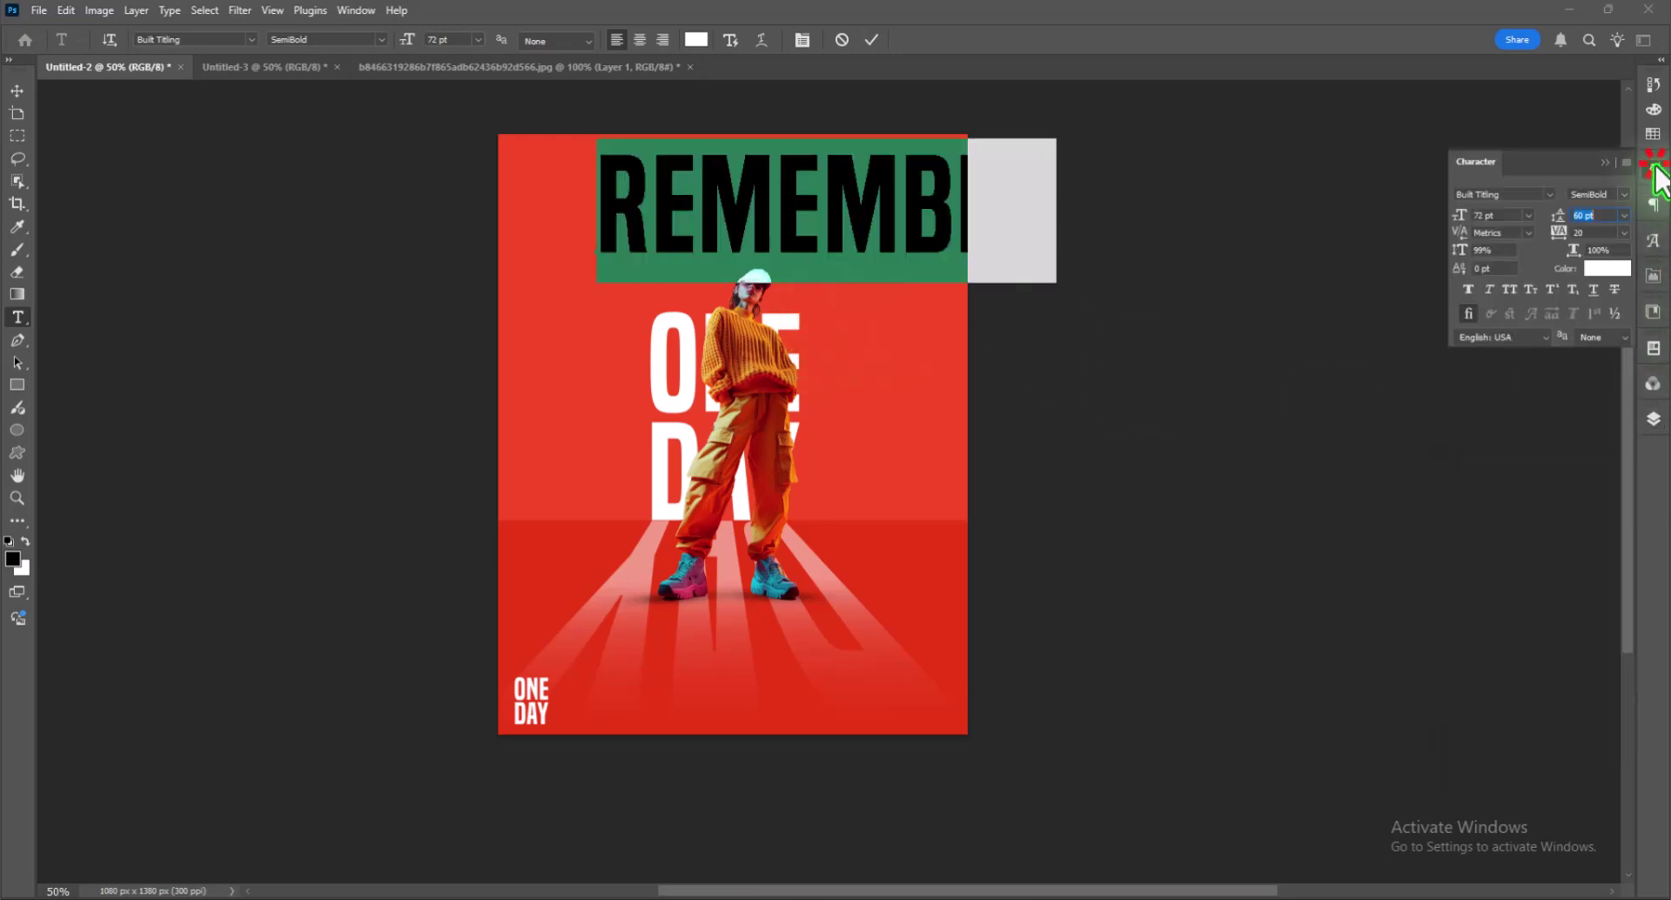
left_click(1527, 214)
left_click(1506, 325)
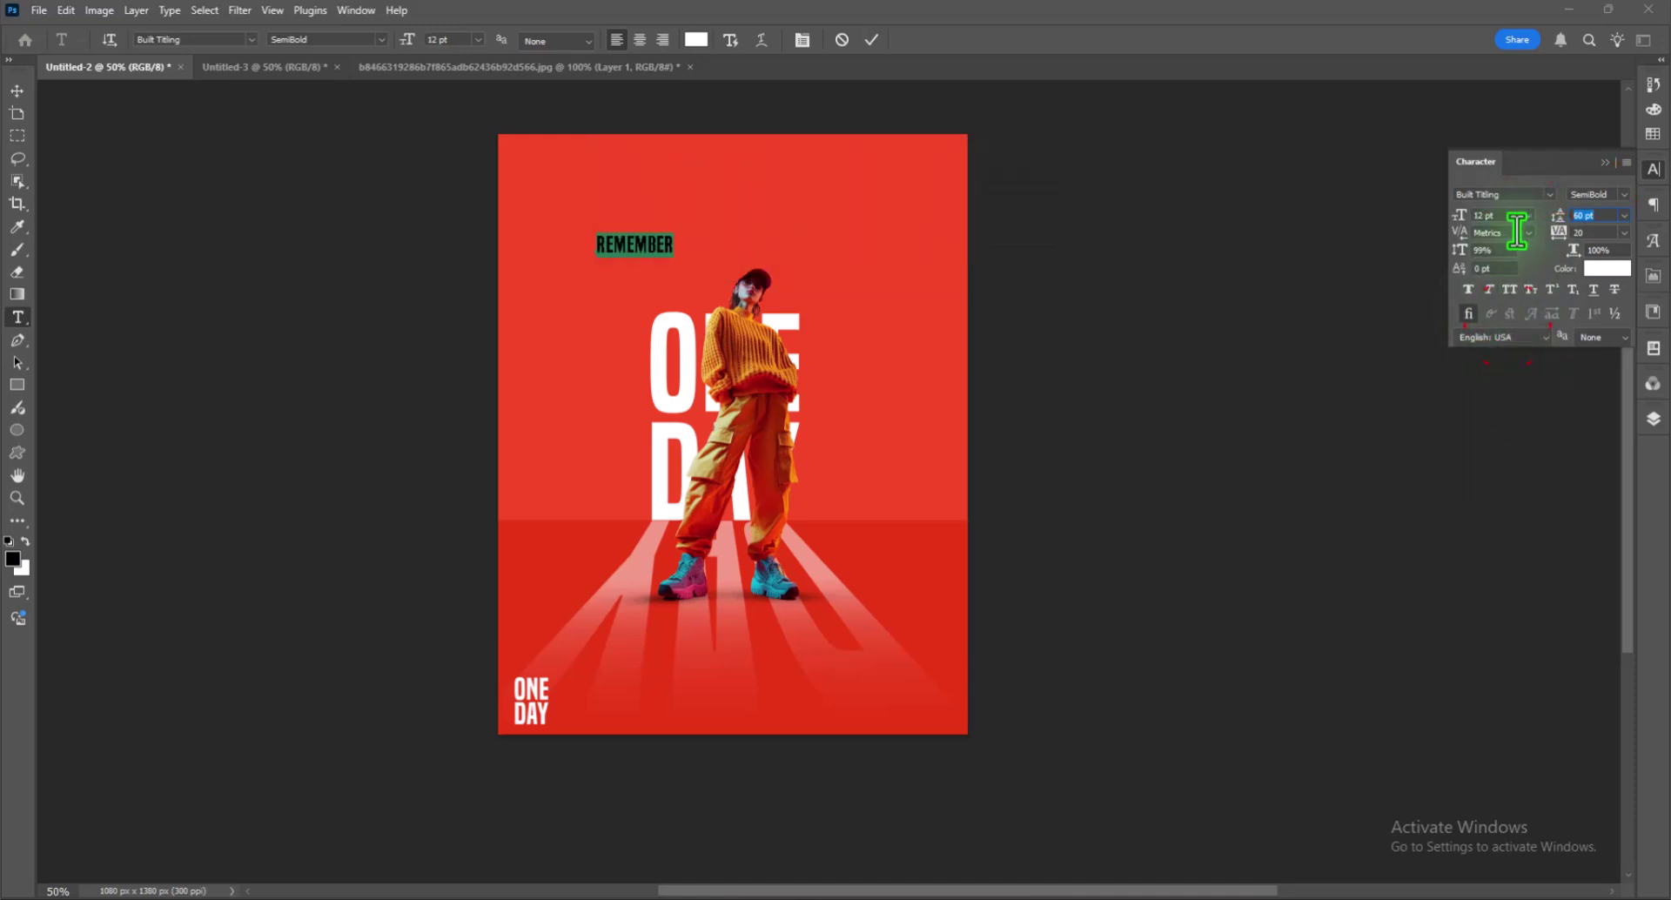
left_click(1551, 193)
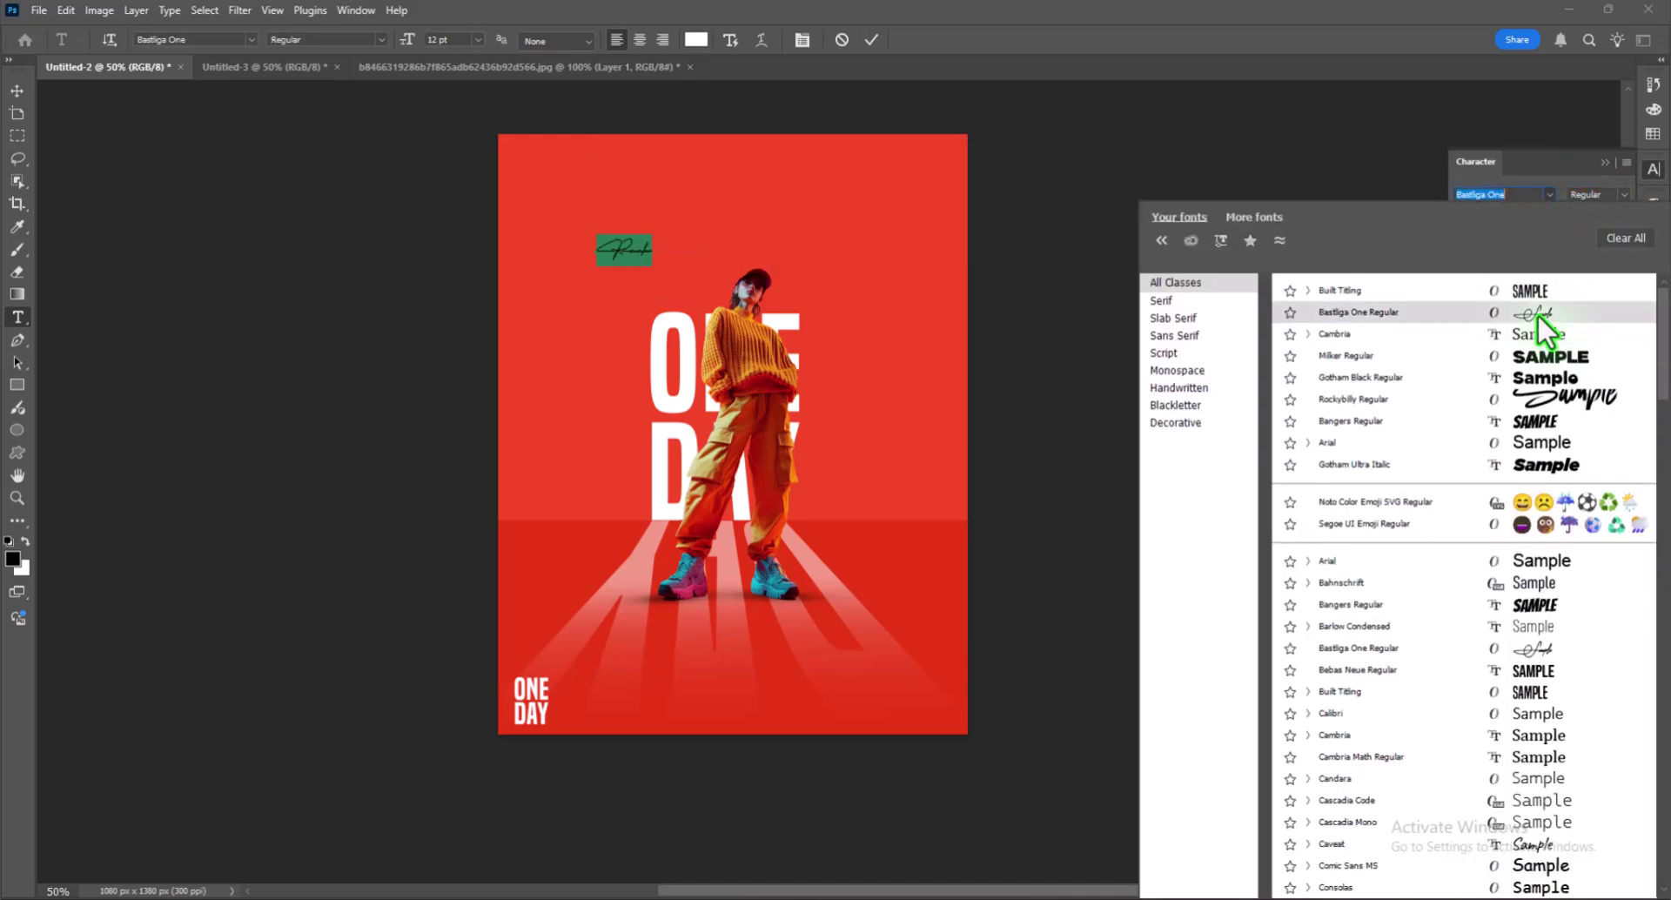
left_click(1529, 654)
- Scale the Remember text up above ONE DAY
left_click(16, 90)
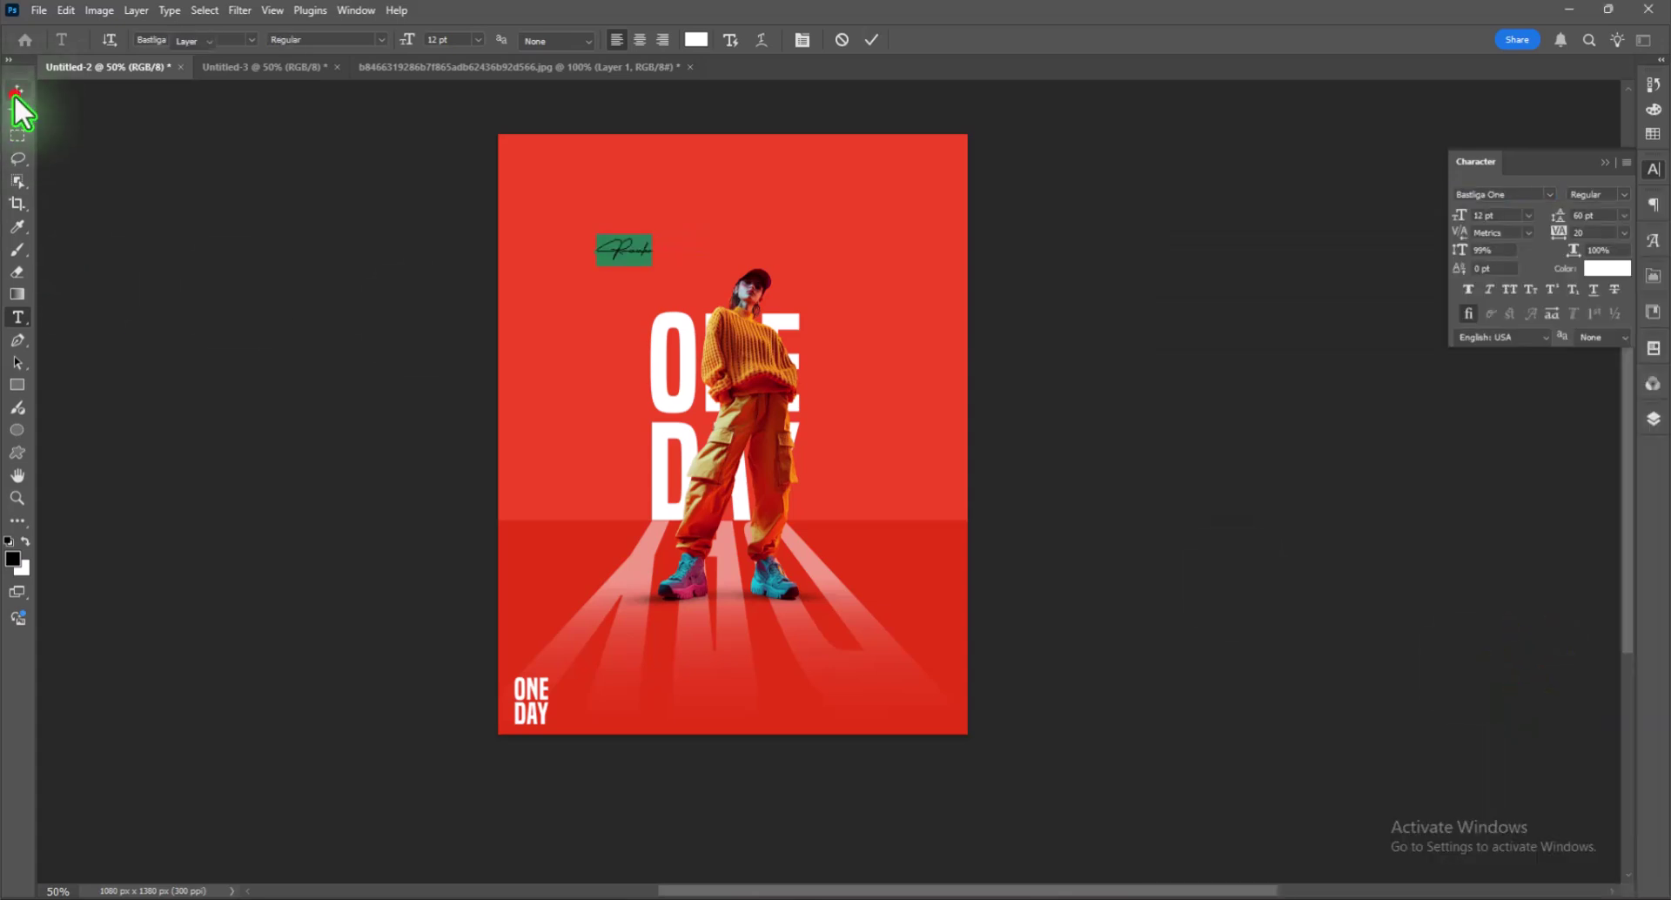
mouse_move(652, 260)
left_mouse_down()
mouse_move(705, 313)
mouse_move(663, 313)
mouse_move(697, 299)
left_mouse_up()
left_click(1035, 353)
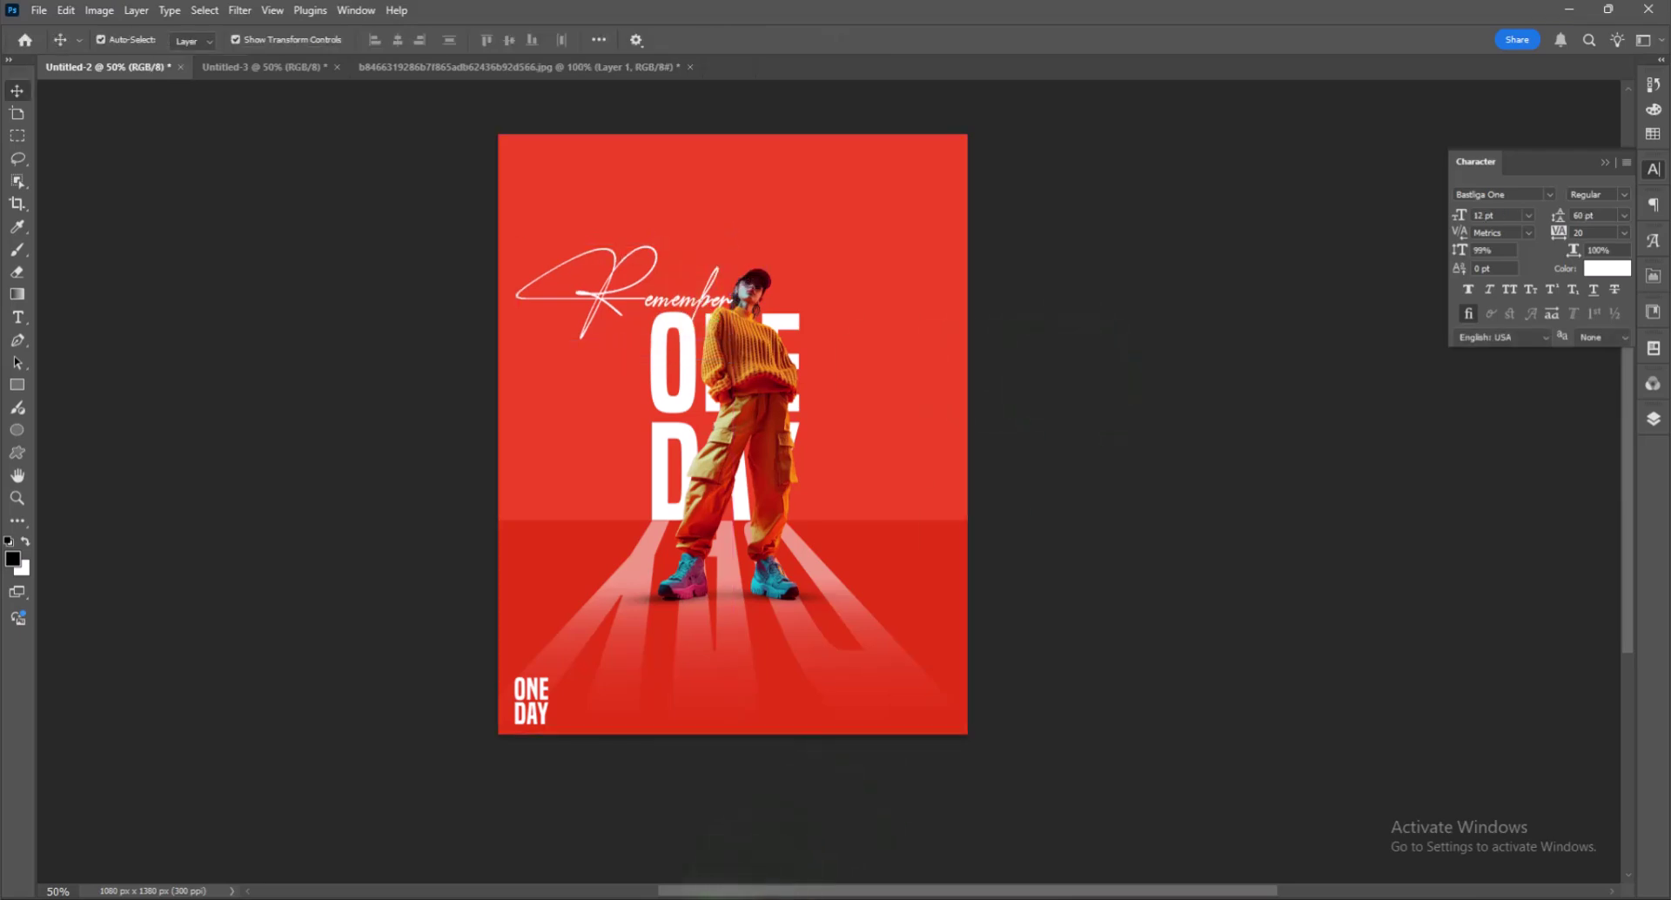
- Drag BARCODE.png from the POSTER AC folder onto the poster
key("alt+Tab")
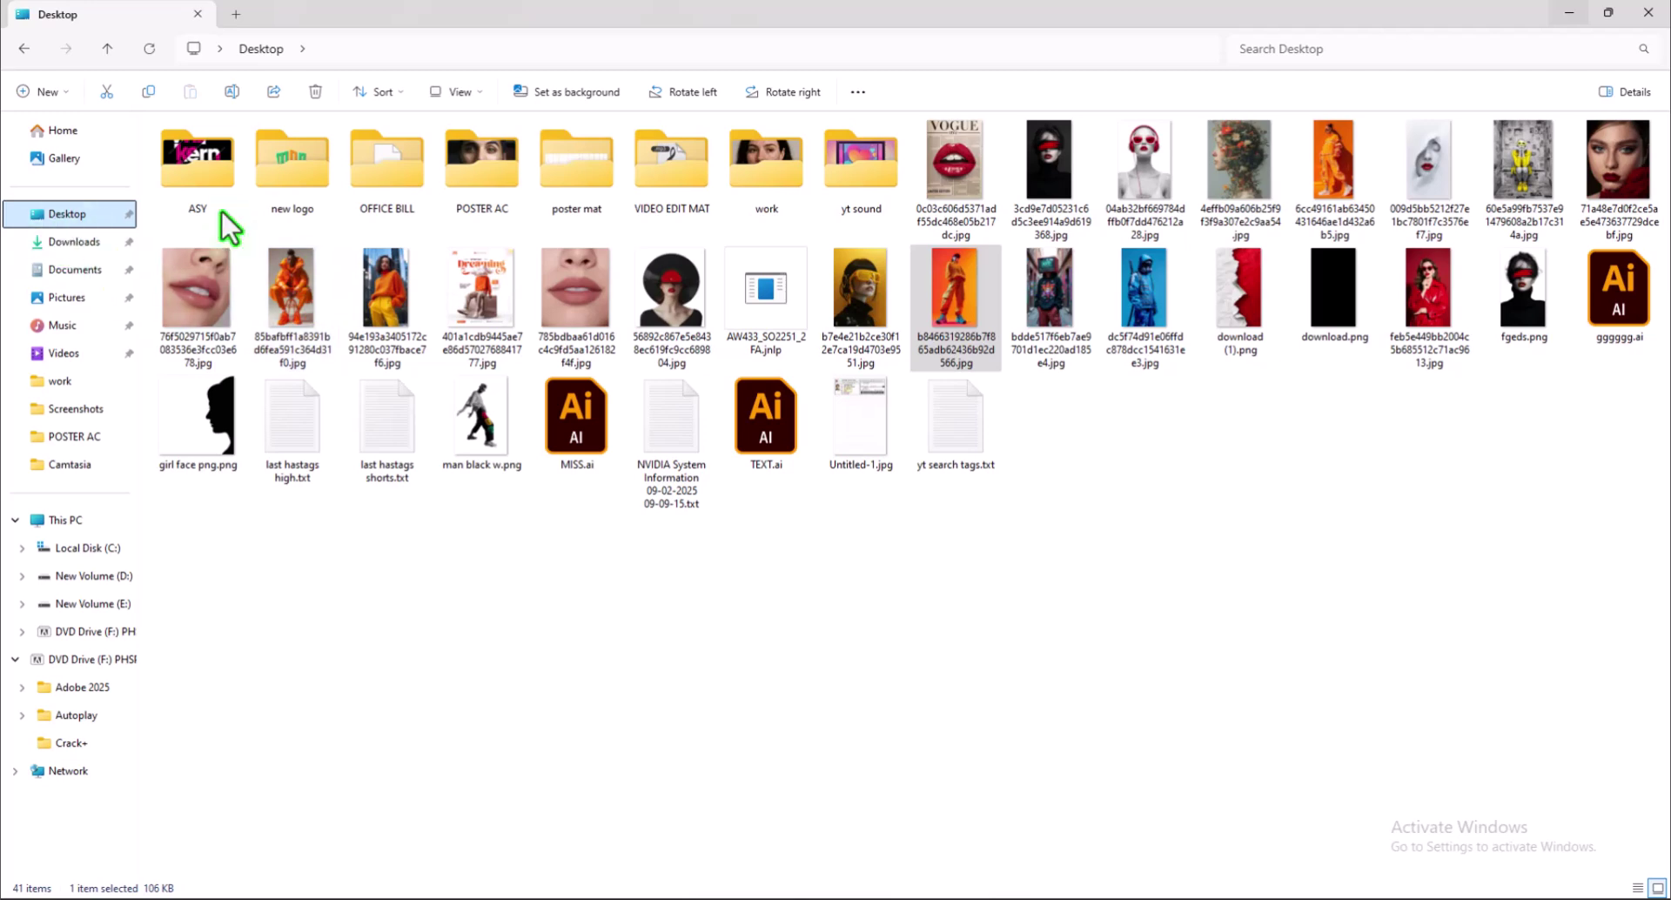
double_click(483, 198)
mouse_move(196, 161)
left_mouse_down()
mouse_move(910, 888)
mouse_move(861, 705)
left_mouse_up()
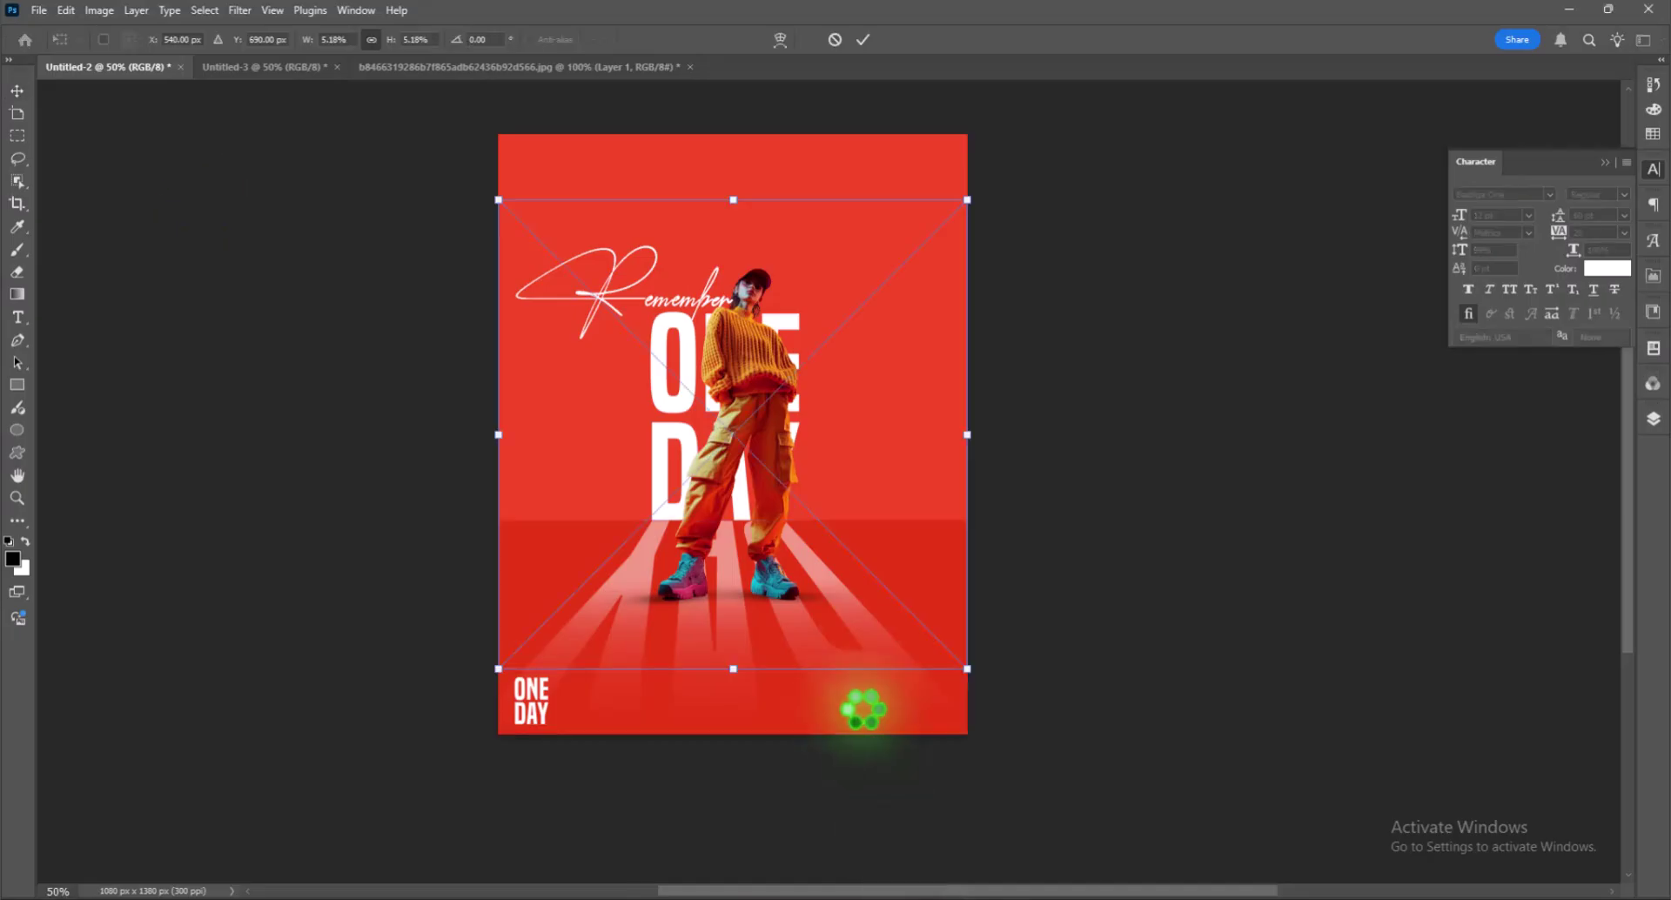
- Size the barcode into the poster's bottom-right corner
mouse_move(727, 611)
left_mouse_down()
mouse_move(714, 268)
mouse_move(927, 712)
left_mouse_up()
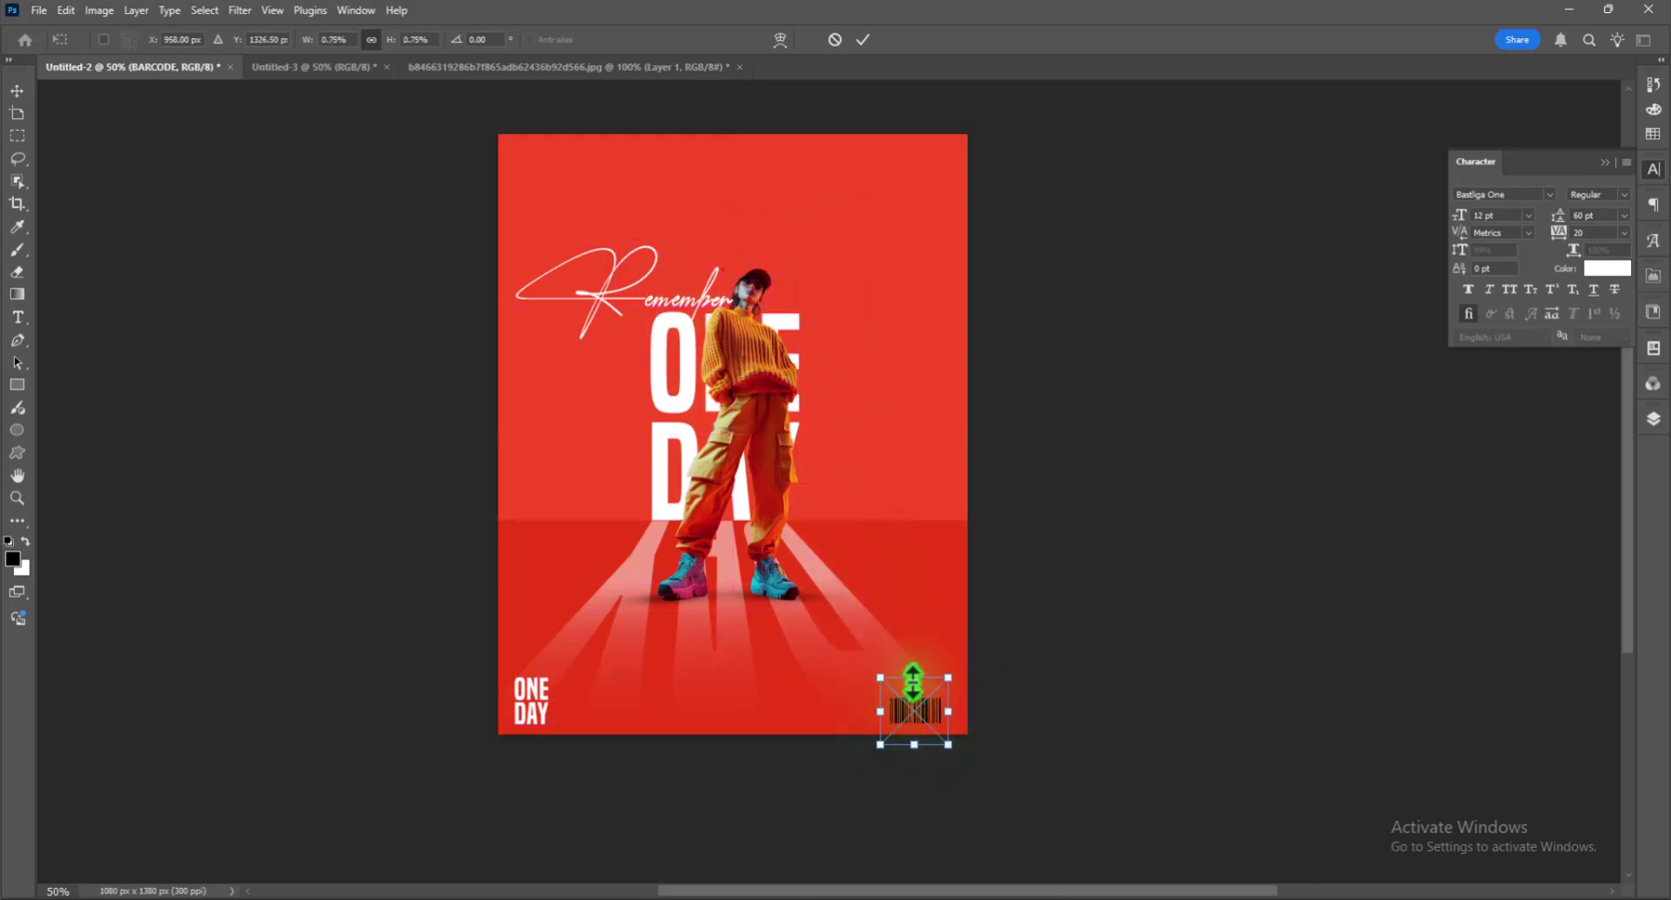
left_click_drag(916, 677, 912, 666)
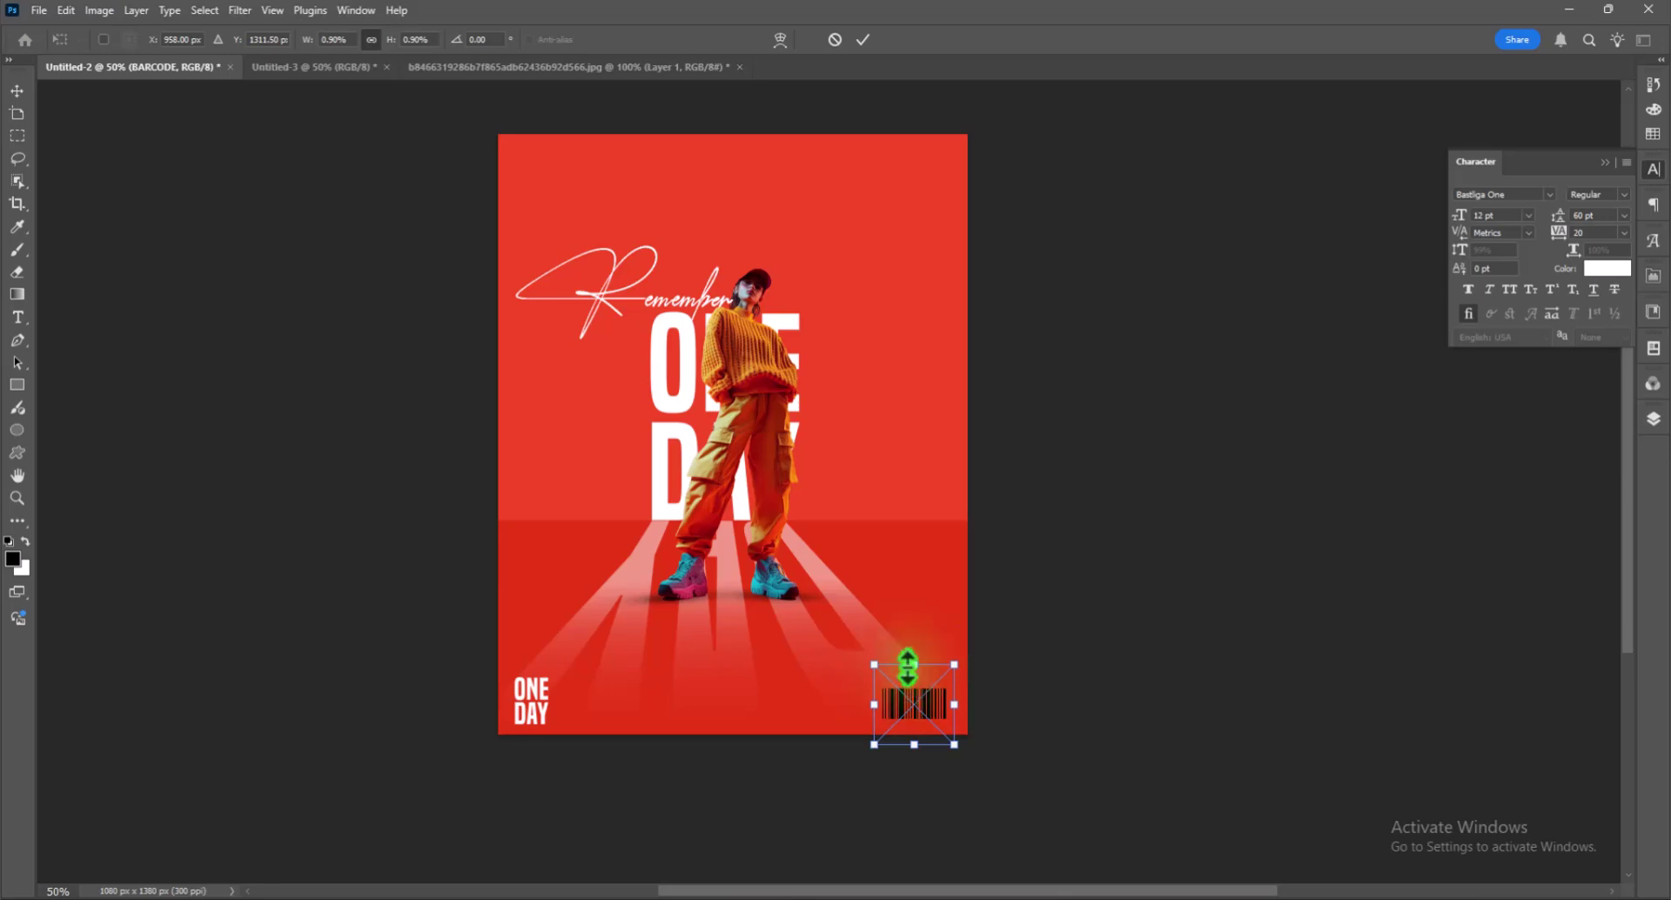
key("Return")
- Add a white Solid Color fill layer clipped to the BARCODE layer
left_click(1653, 418)
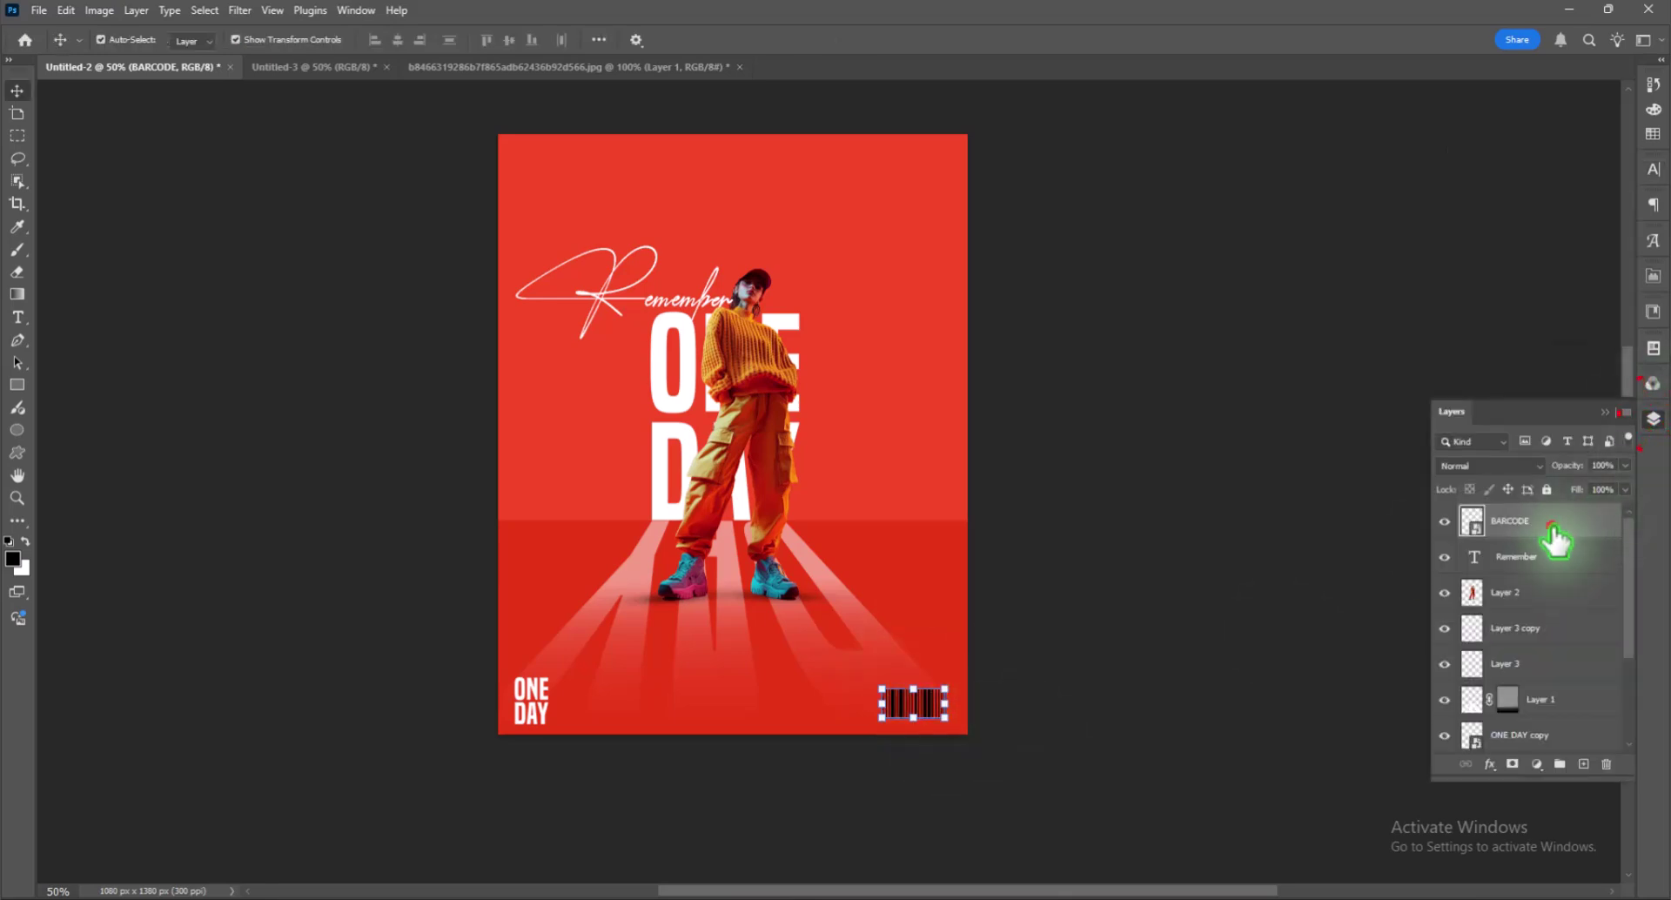
left_click(1533, 763)
left_click(1548, 465)
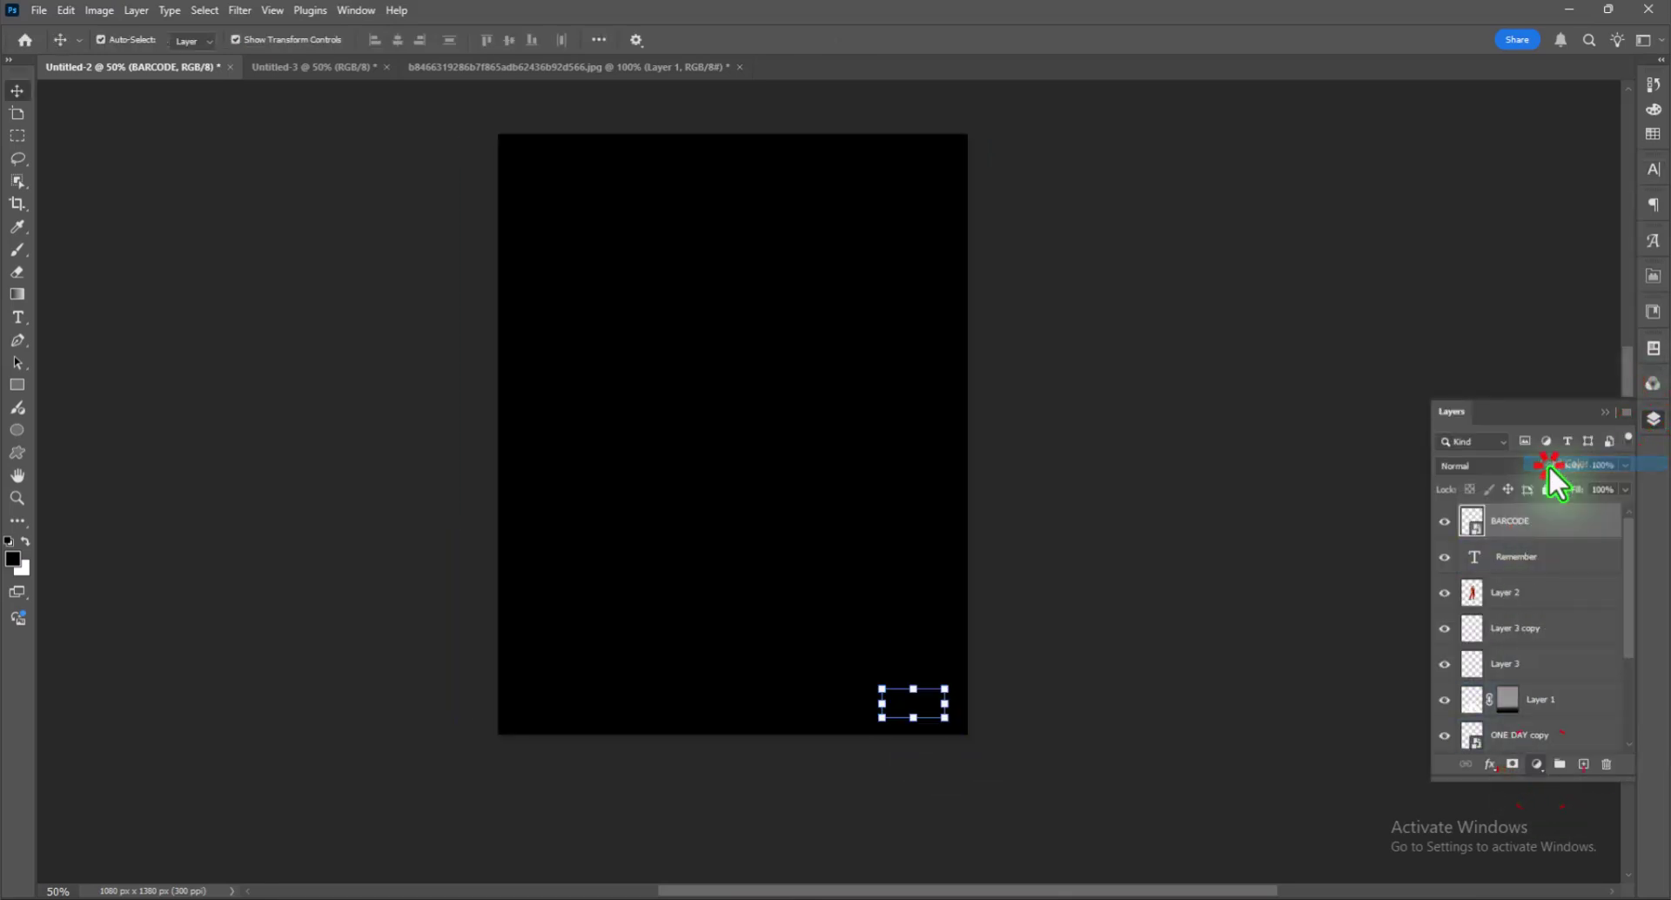
left_click_drag(477, 589, 350, 501)
left_click(744, 473)
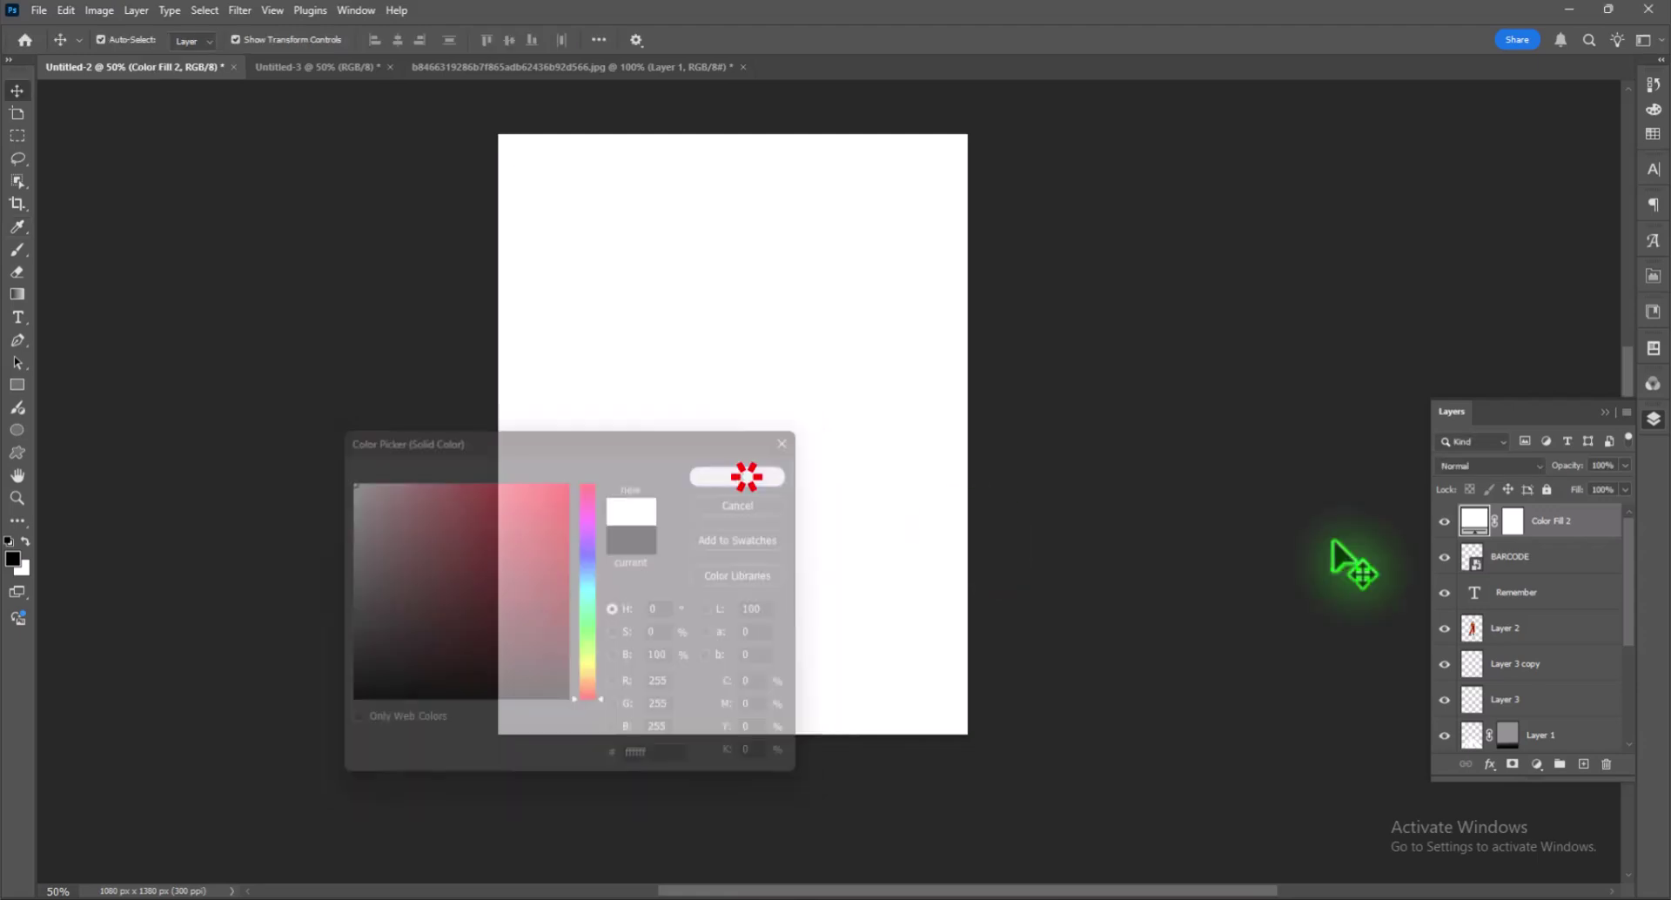
left_click_drag(1549, 521, 1558, 526)
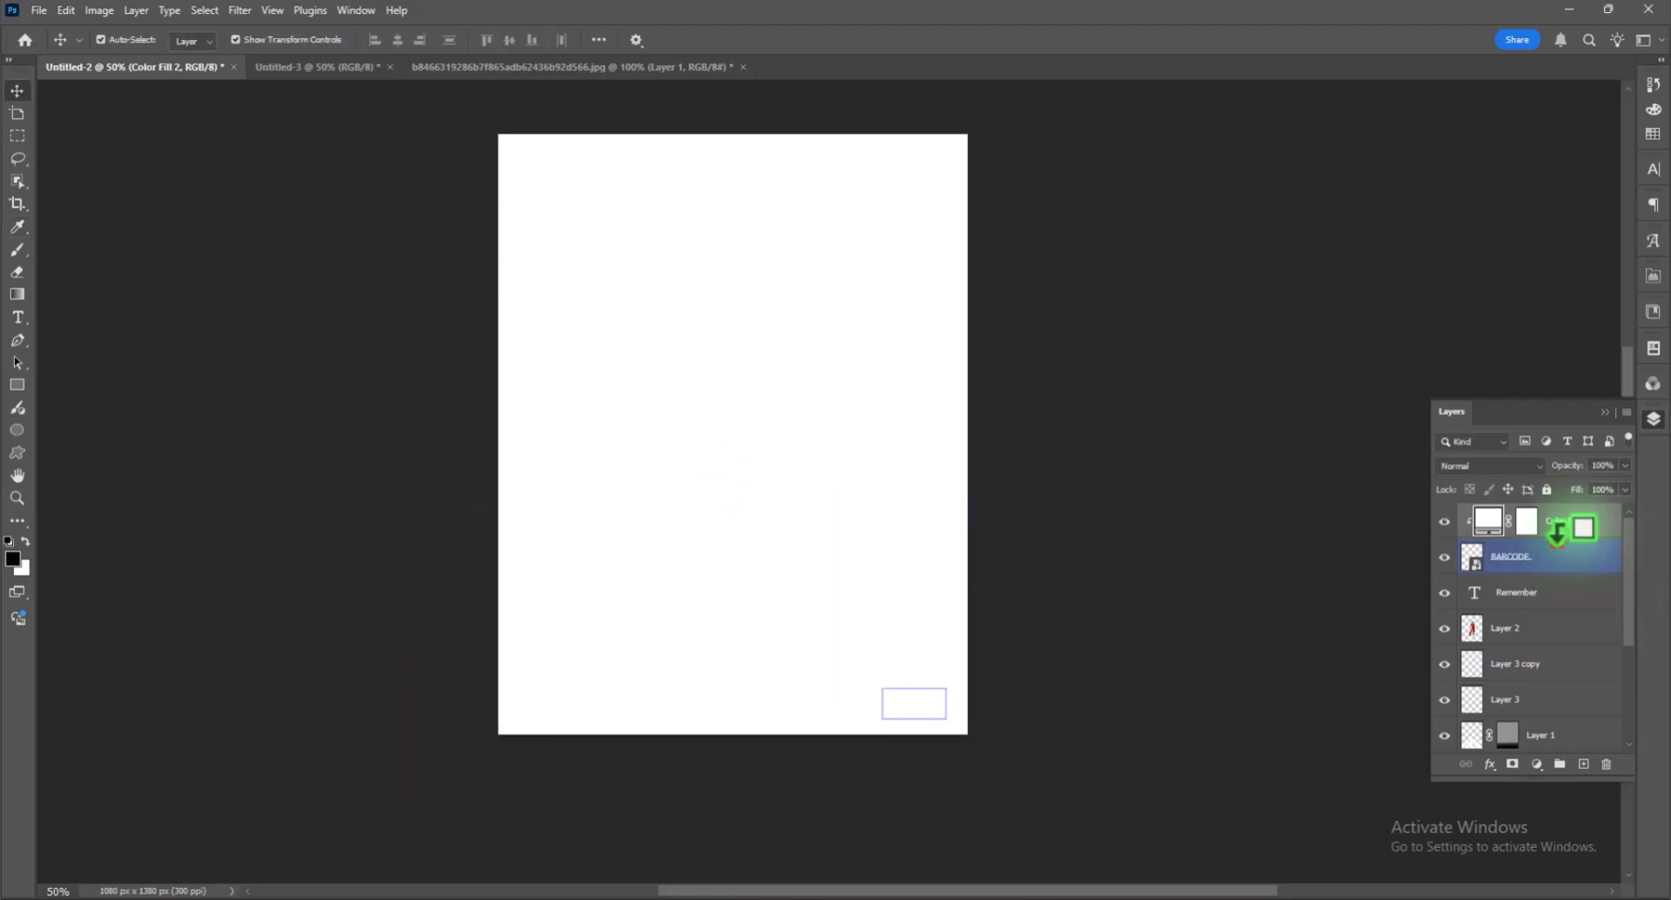
left_click(229, 479)
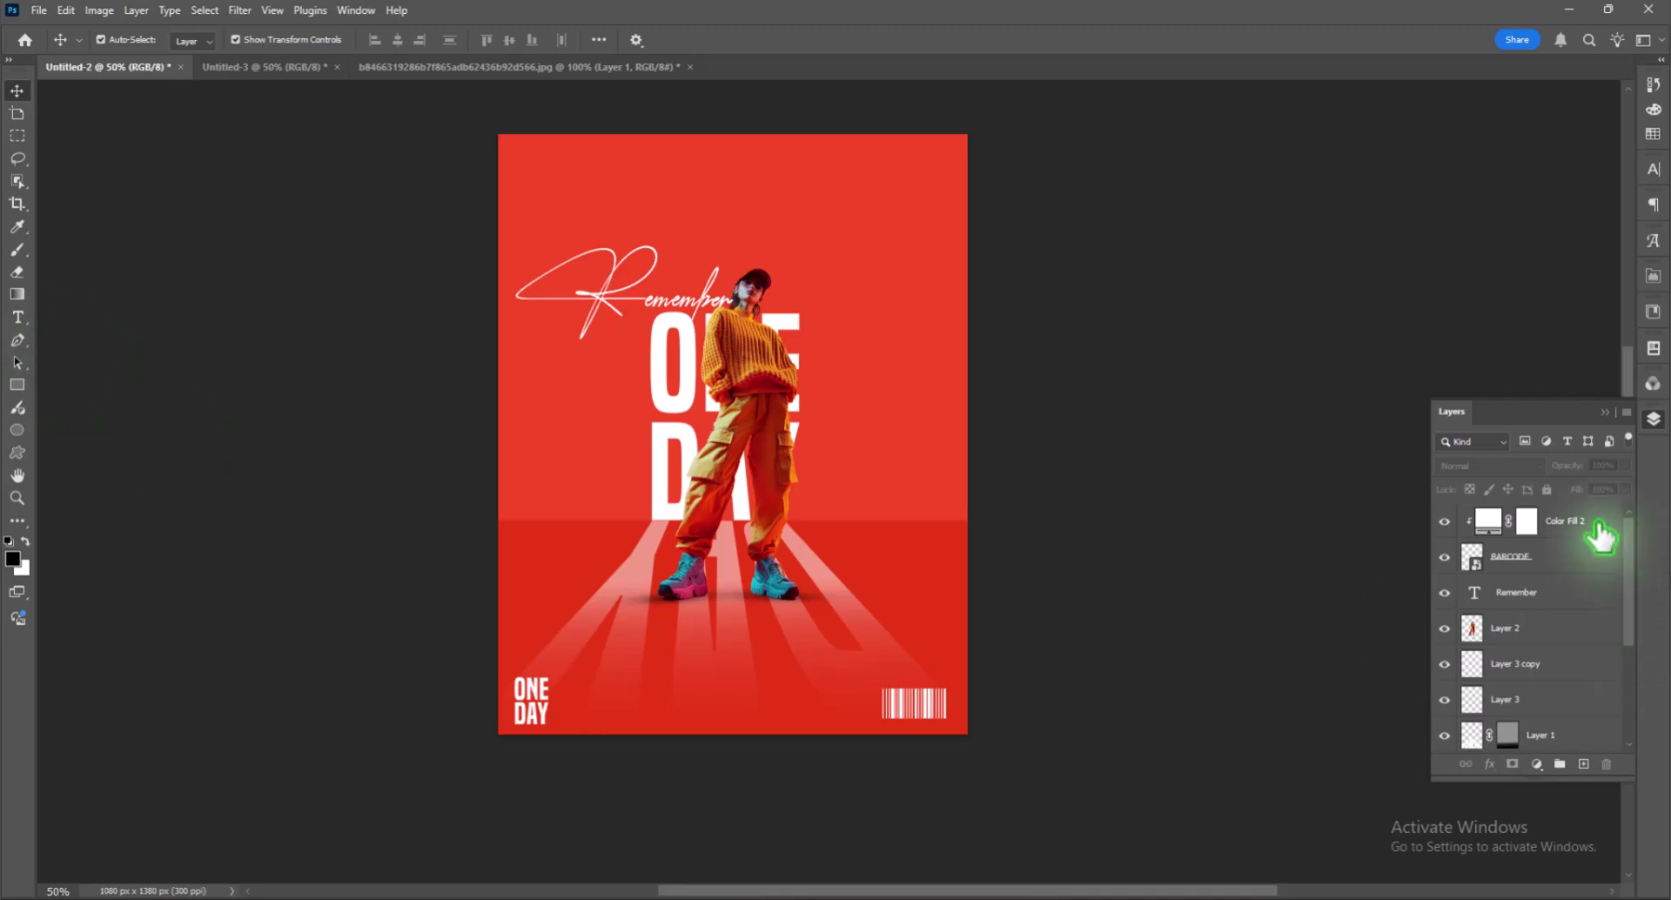
left_click(1571, 521)
- Create a lorem ipsum paragraph box below the feet and tighten its leading and tracking
left_click(17, 317)
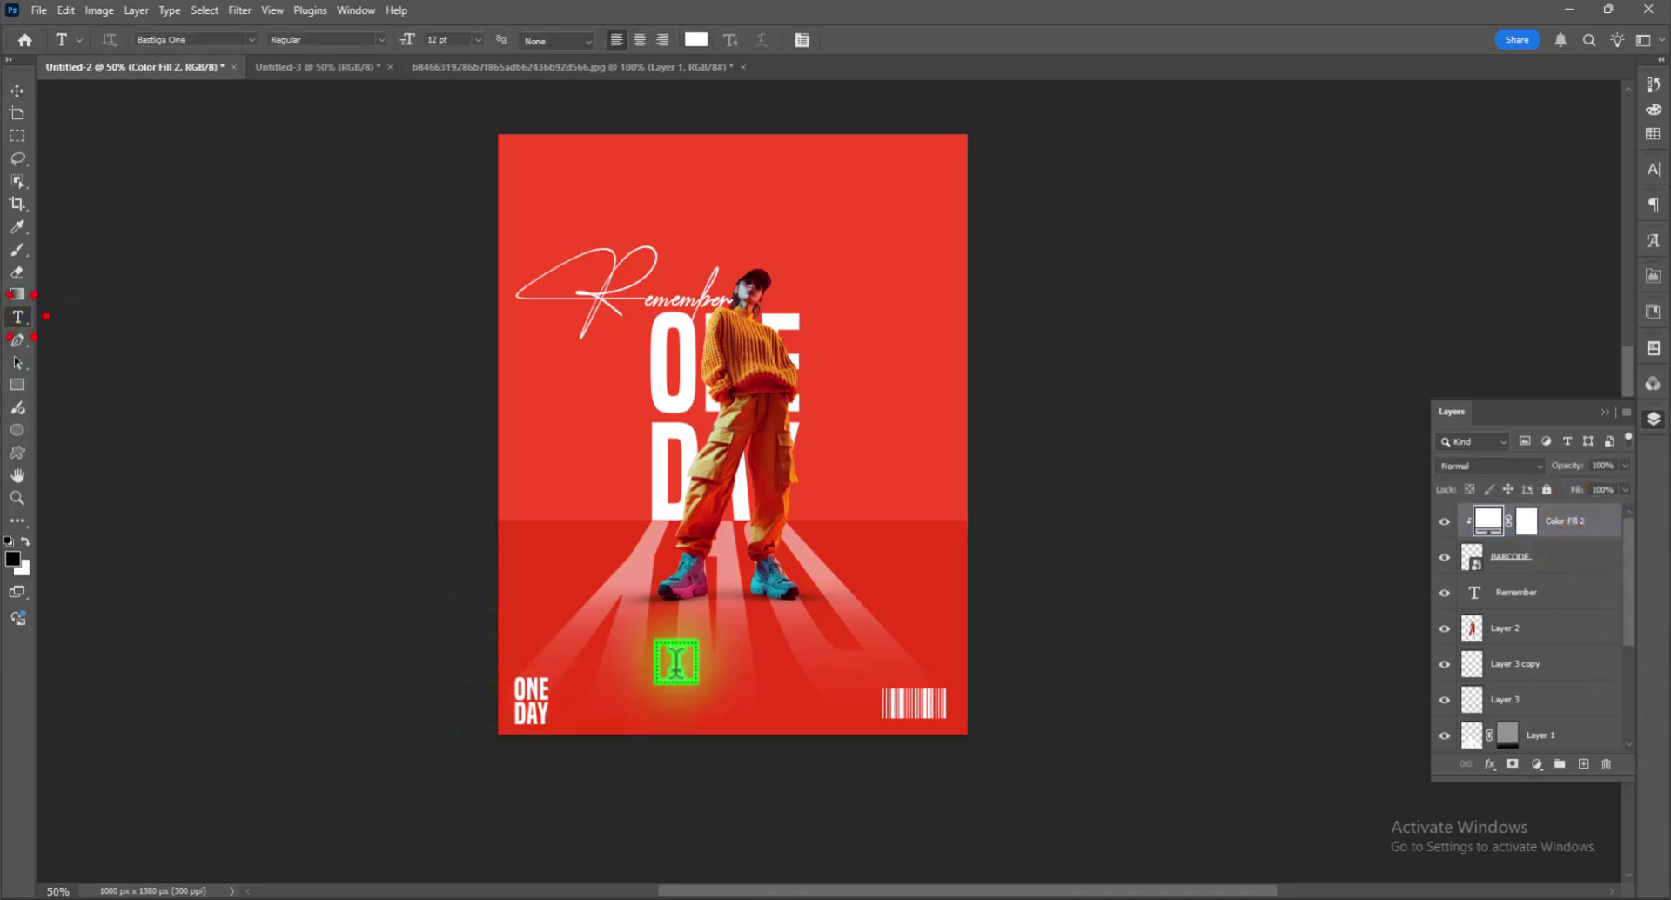
left_click_drag(600, 599, 883, 687)
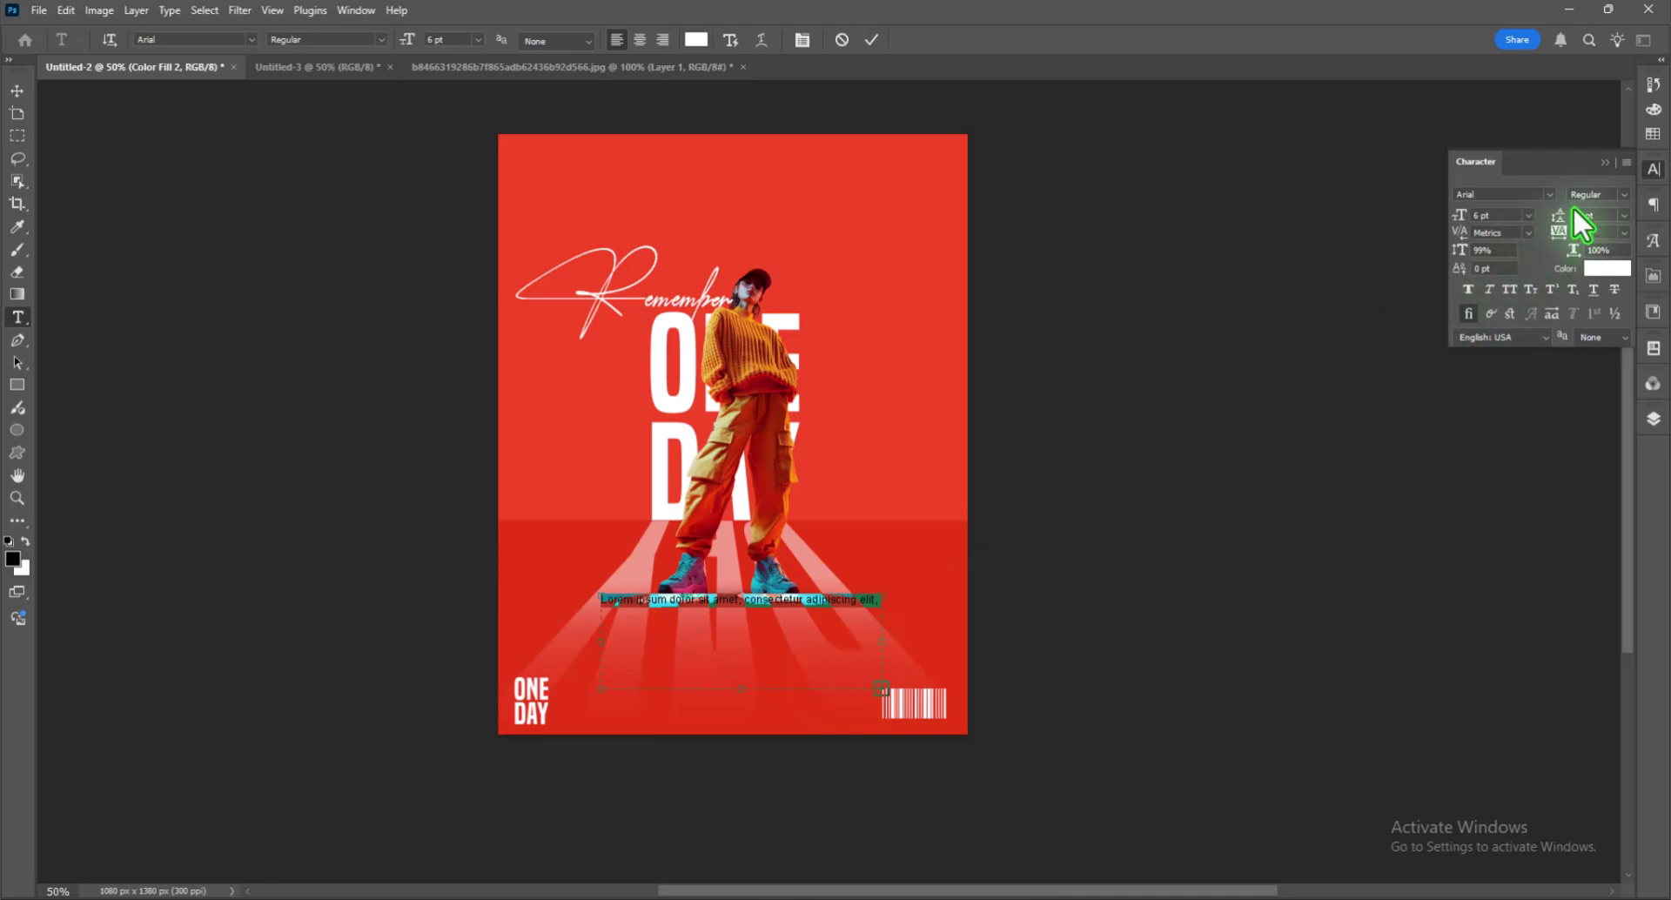
left_click_drag(1556, 217, 1483, 234)
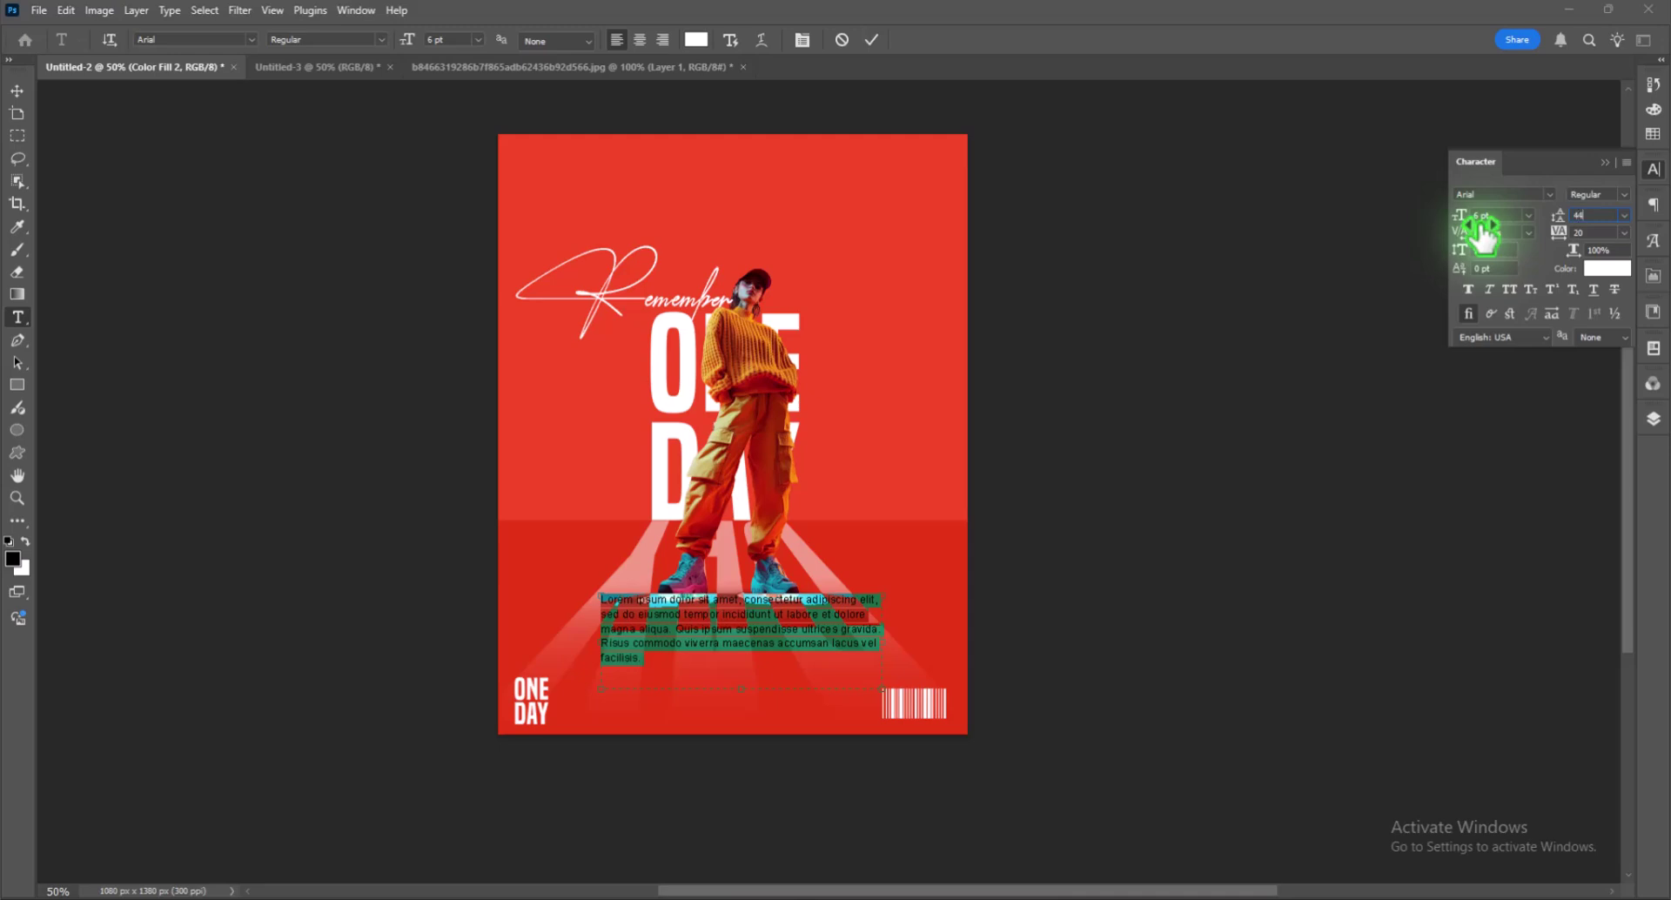
key("Return")
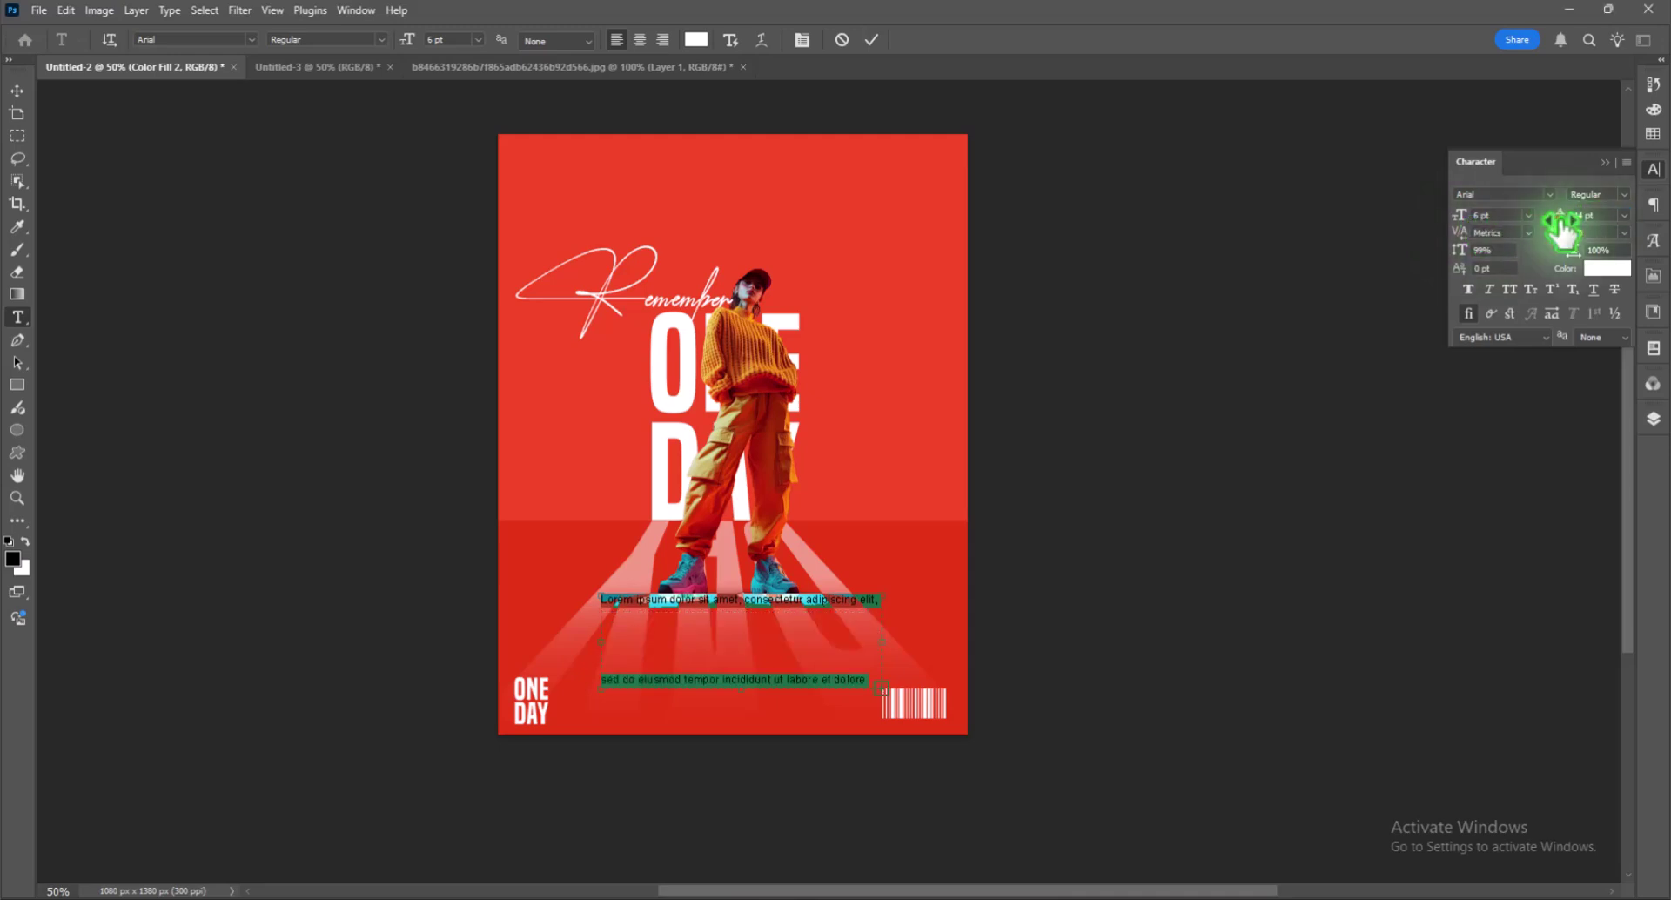
left_click_drag(1559, 217, 1530, 237)
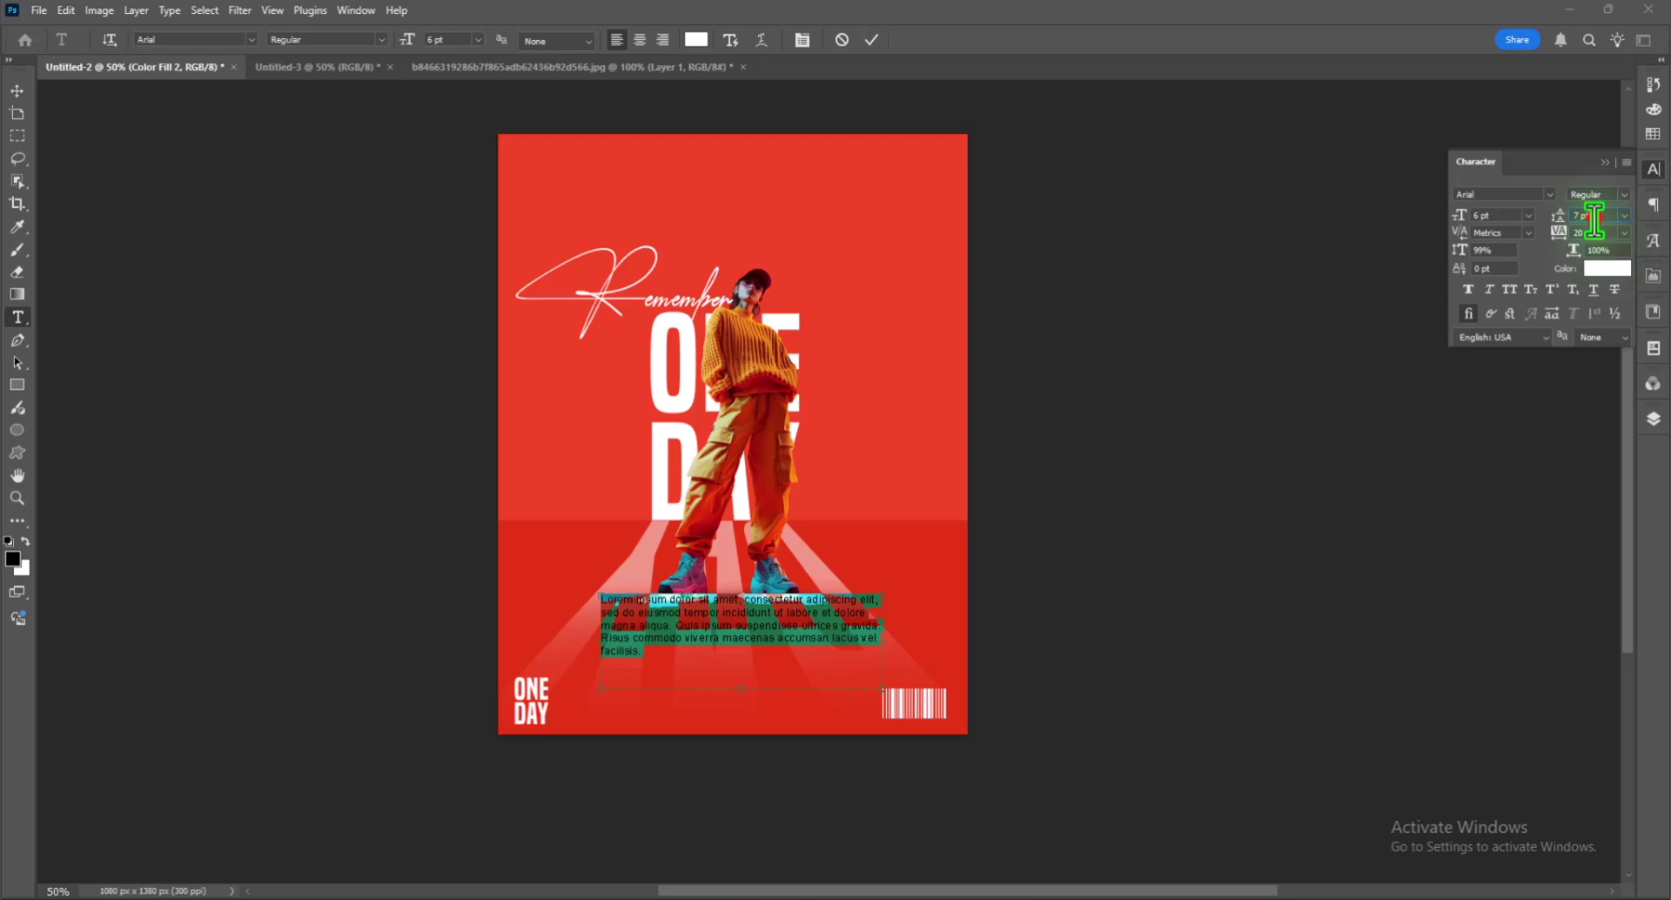
key("Return")
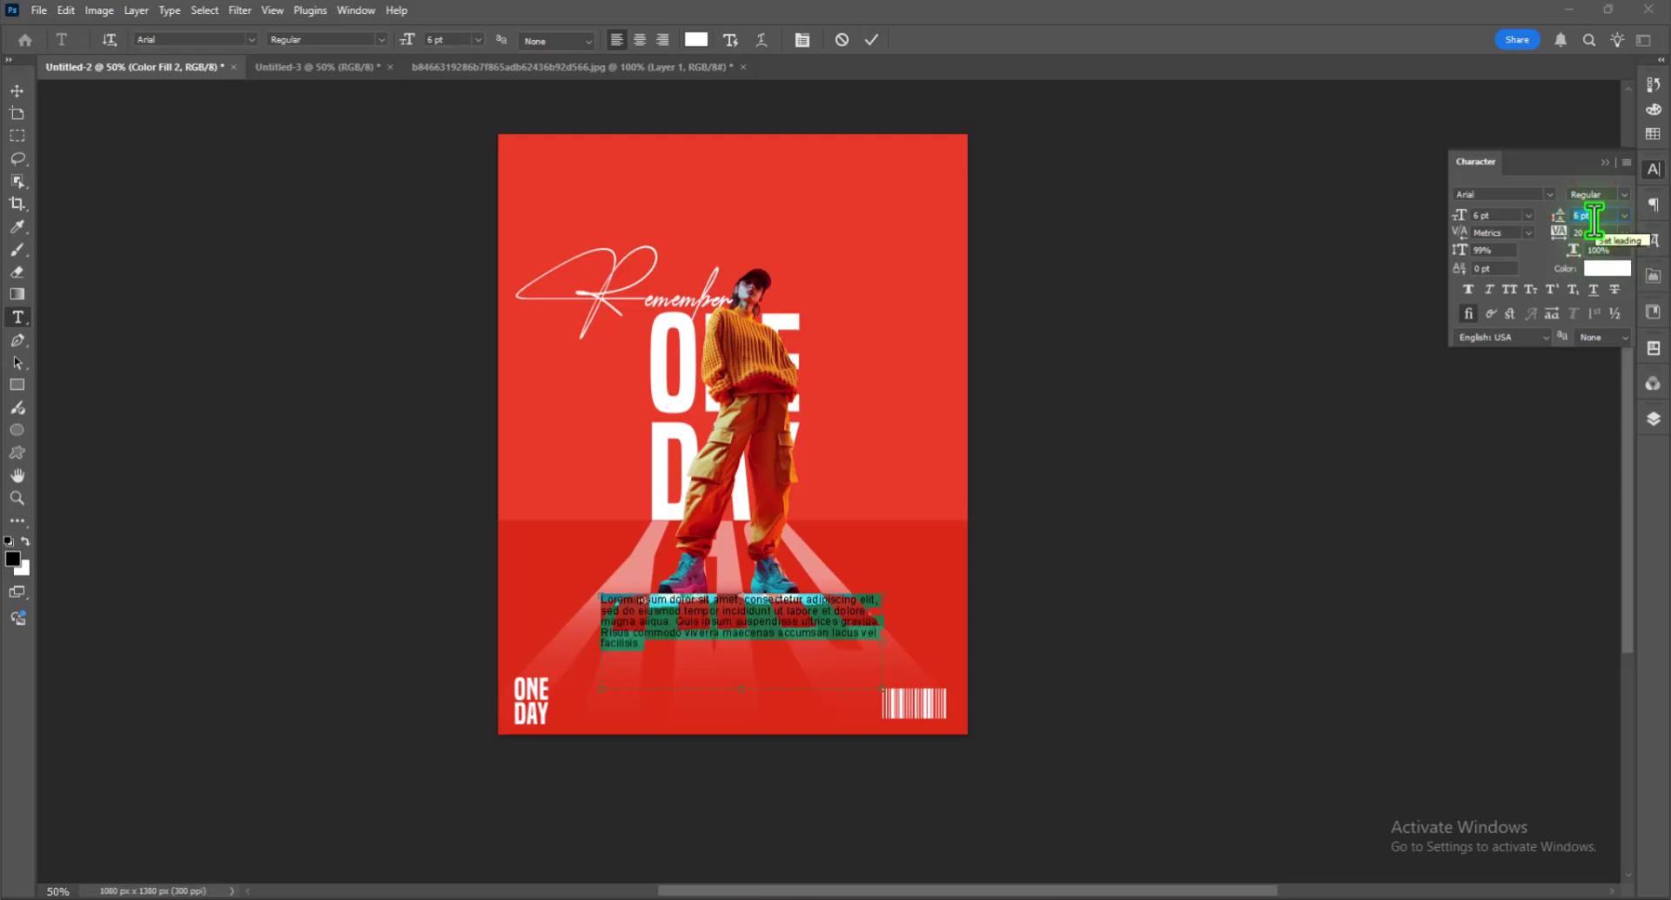
key("Up")
key("Down")
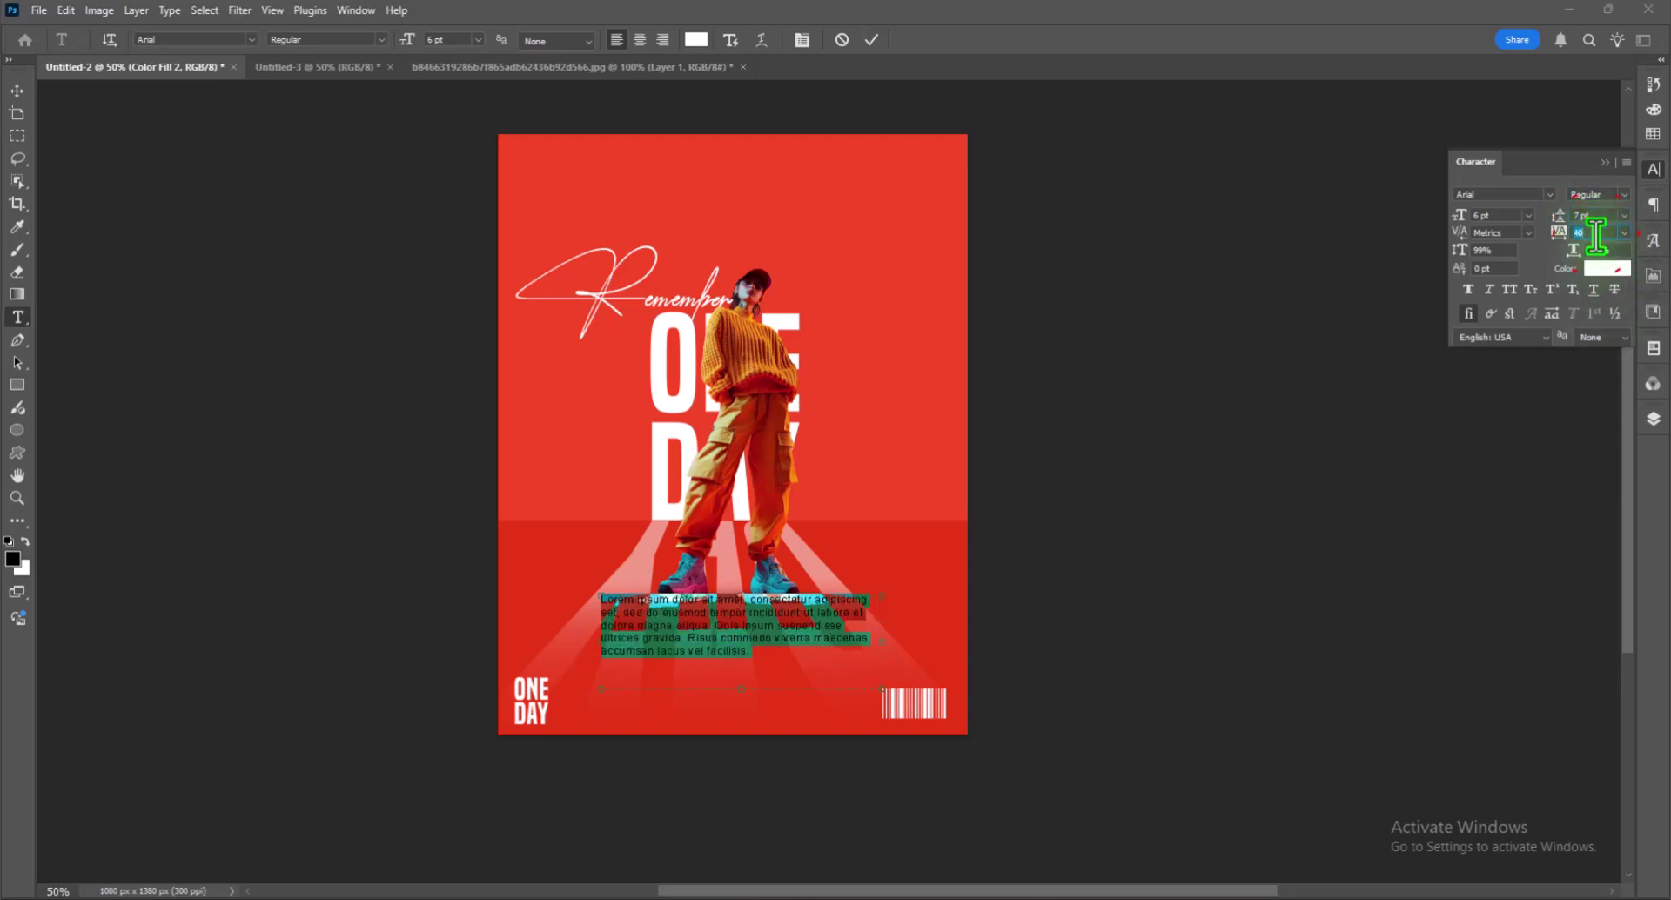
key("Down")
left_click(15, 91)
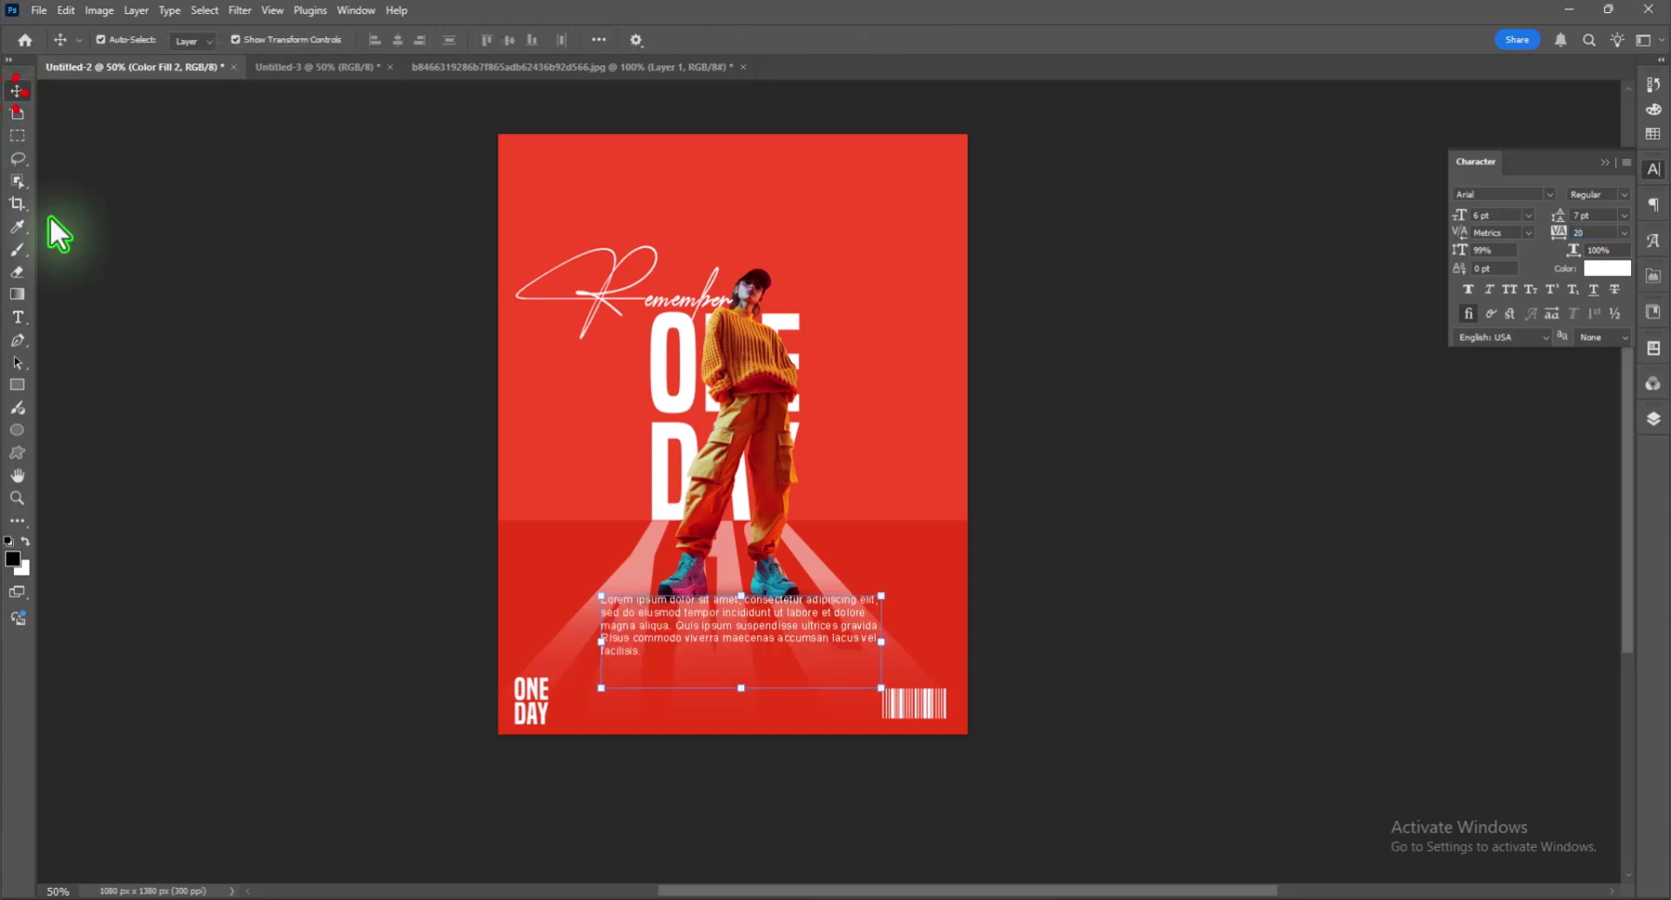
- Move the paragraph to the bottom beside ONE DAY and shorten its text box
mouse_move(749, 628)
left_mouse_down()
mouse_move(754, 683)
mouse_move(714, 734)
left_mouse_up()
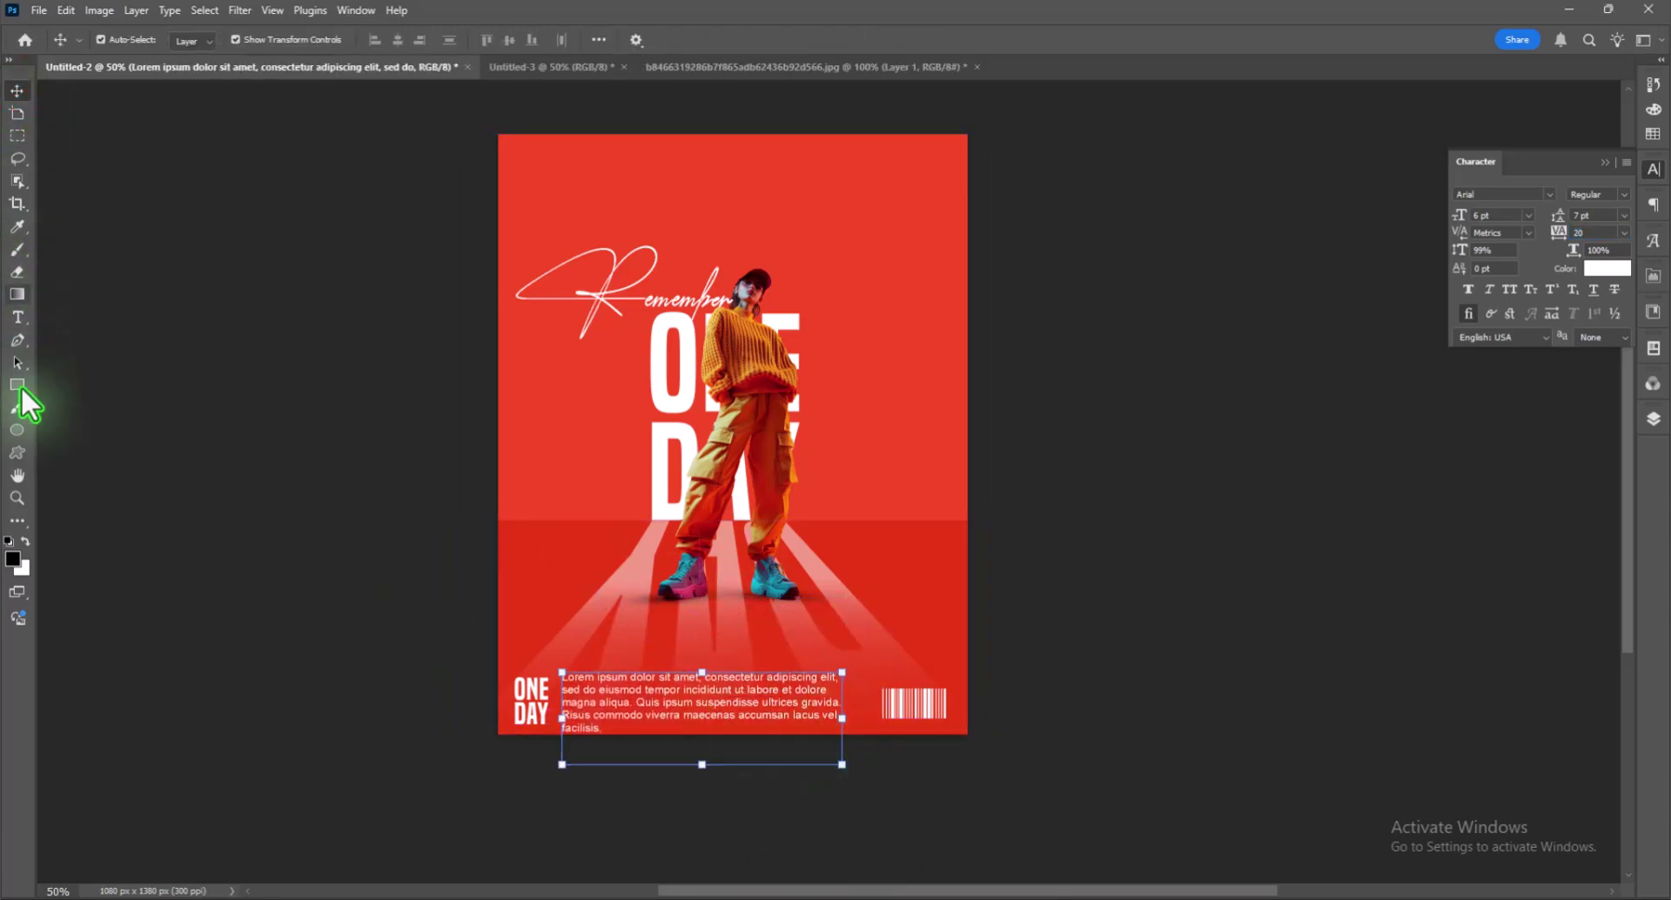
key("t")
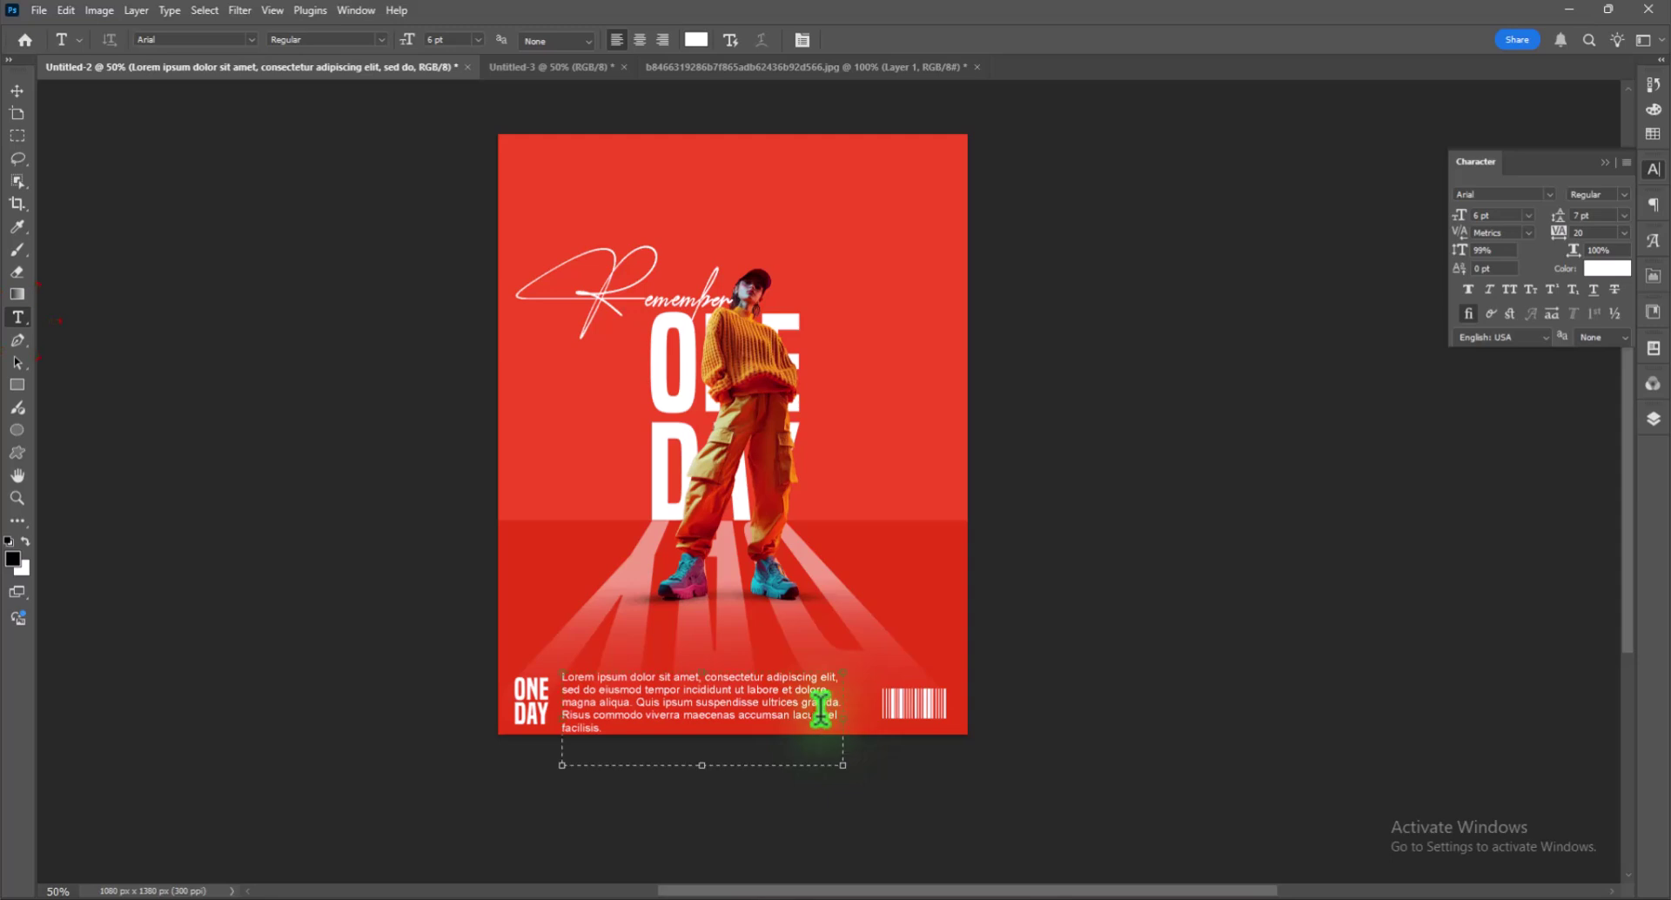
left_click(819, 709)
left_click_drag(844, 766, 846, 730)
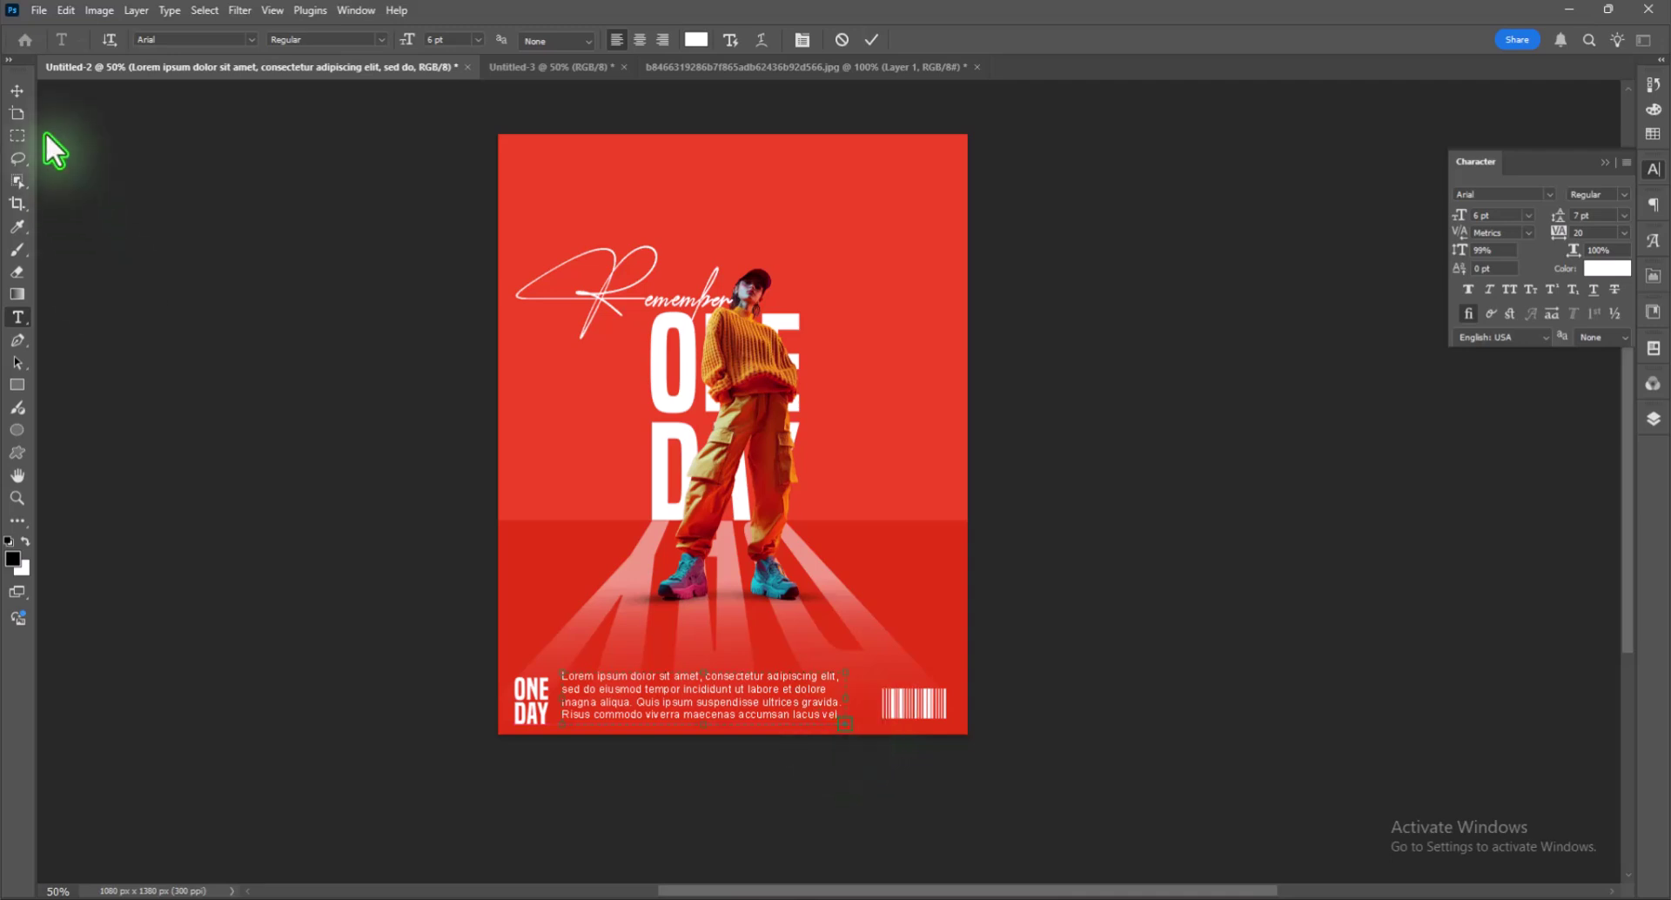
left_click(16, 89)
left_click_drag(656, 729, 645, 724)
left_click(1123, 744)
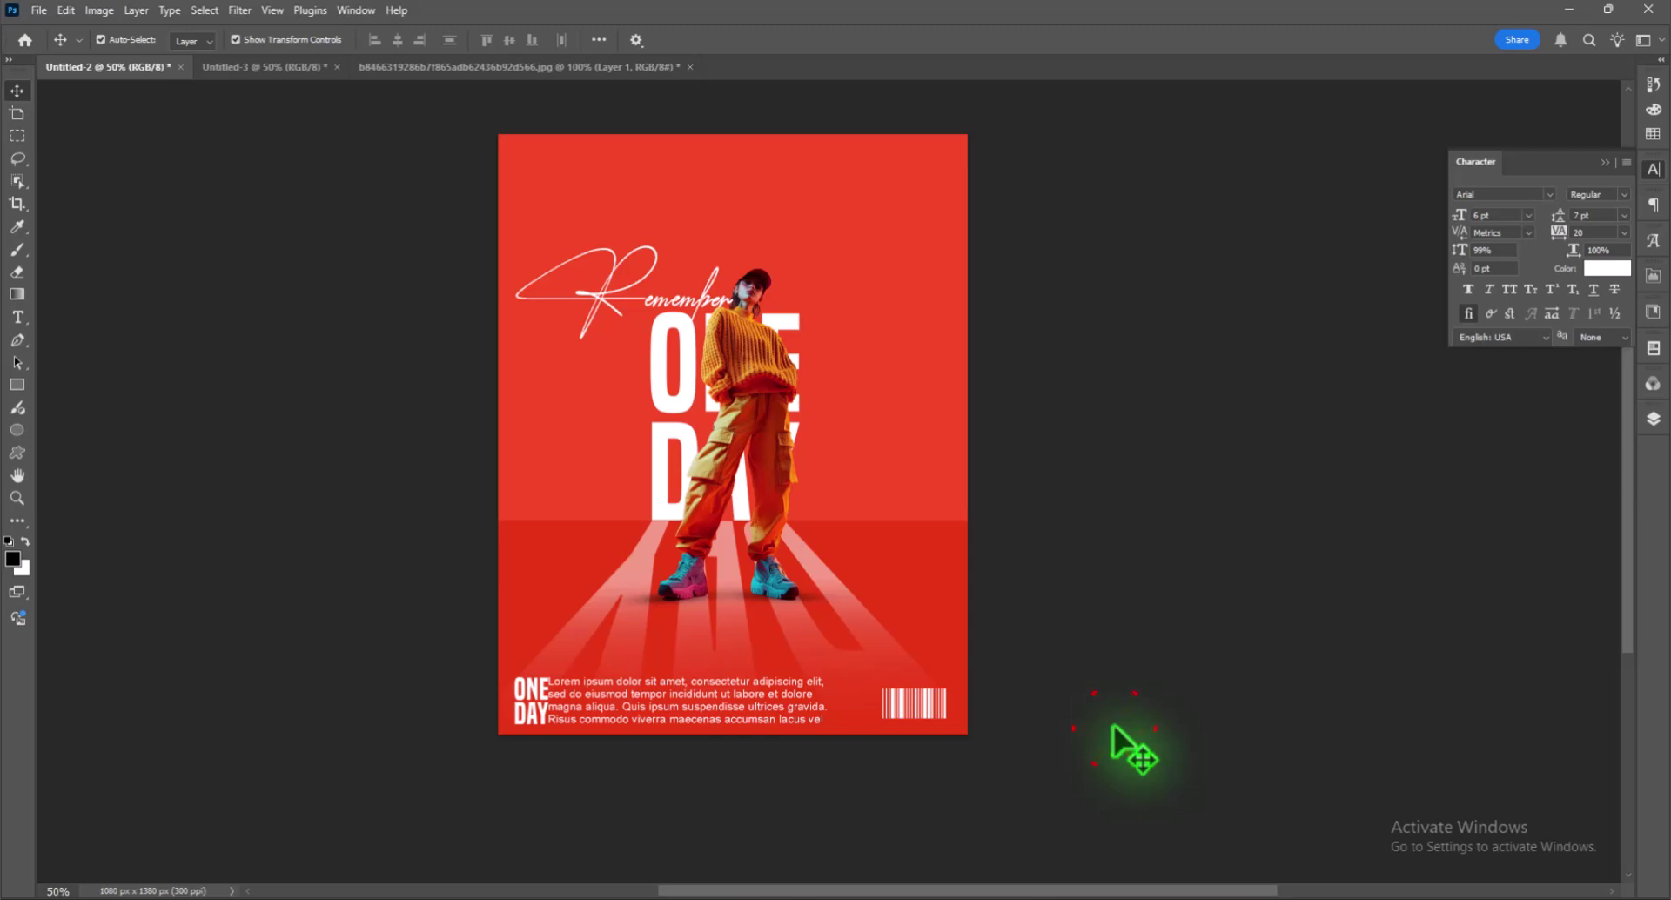
scroll(1112, 727, "up", 1)
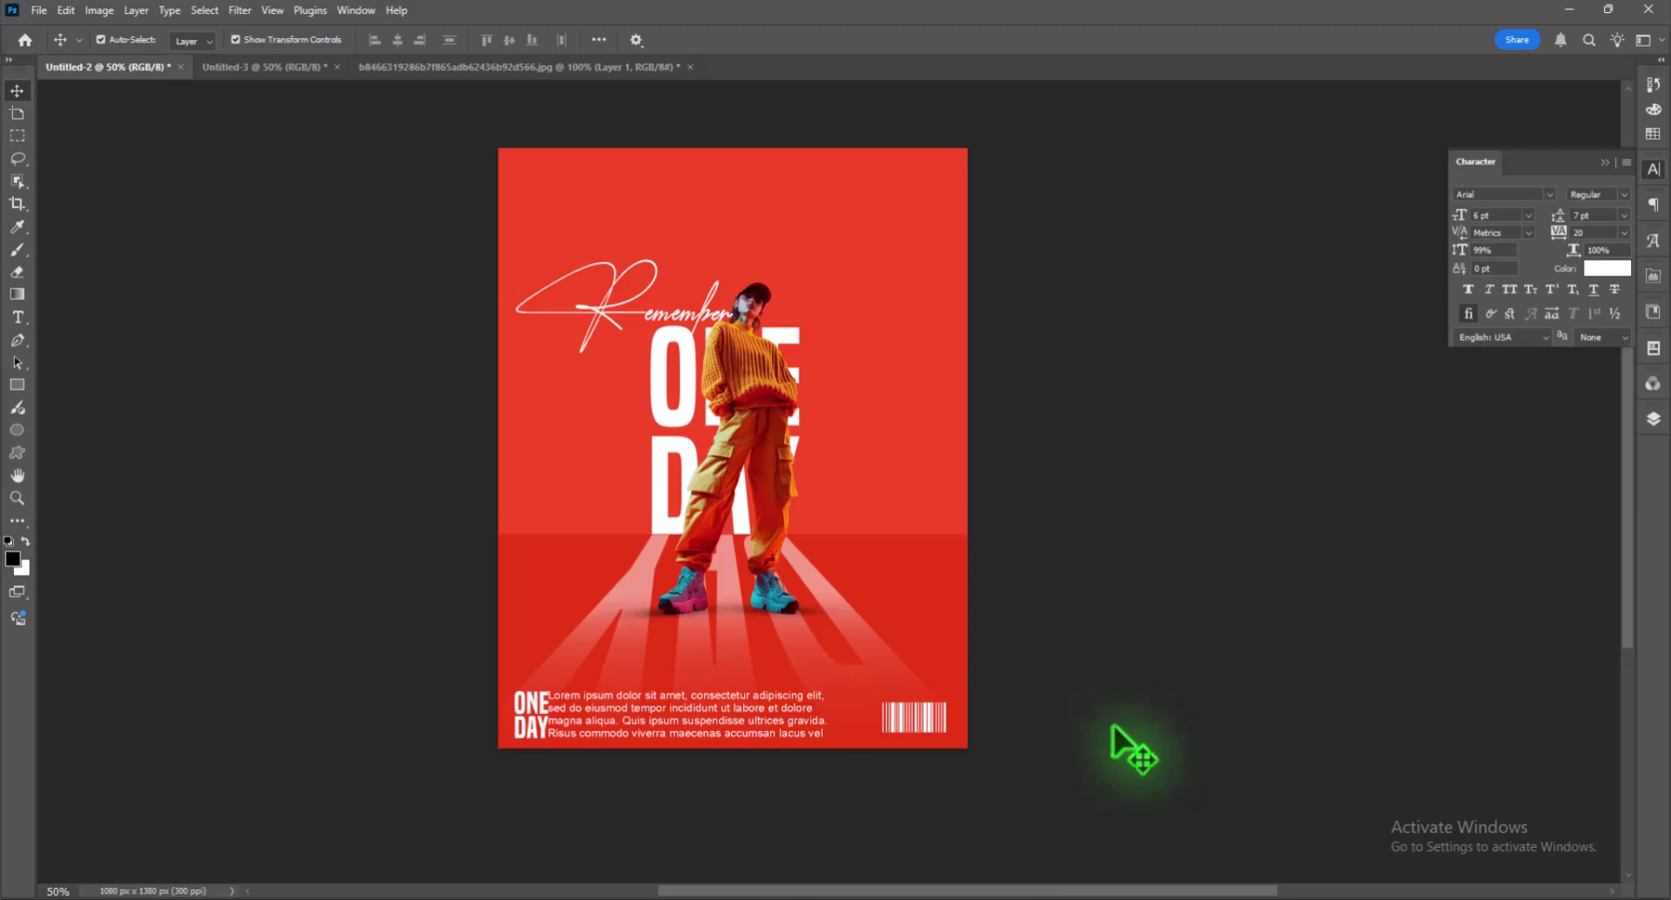
scroll(1136, 509, "up", 1)
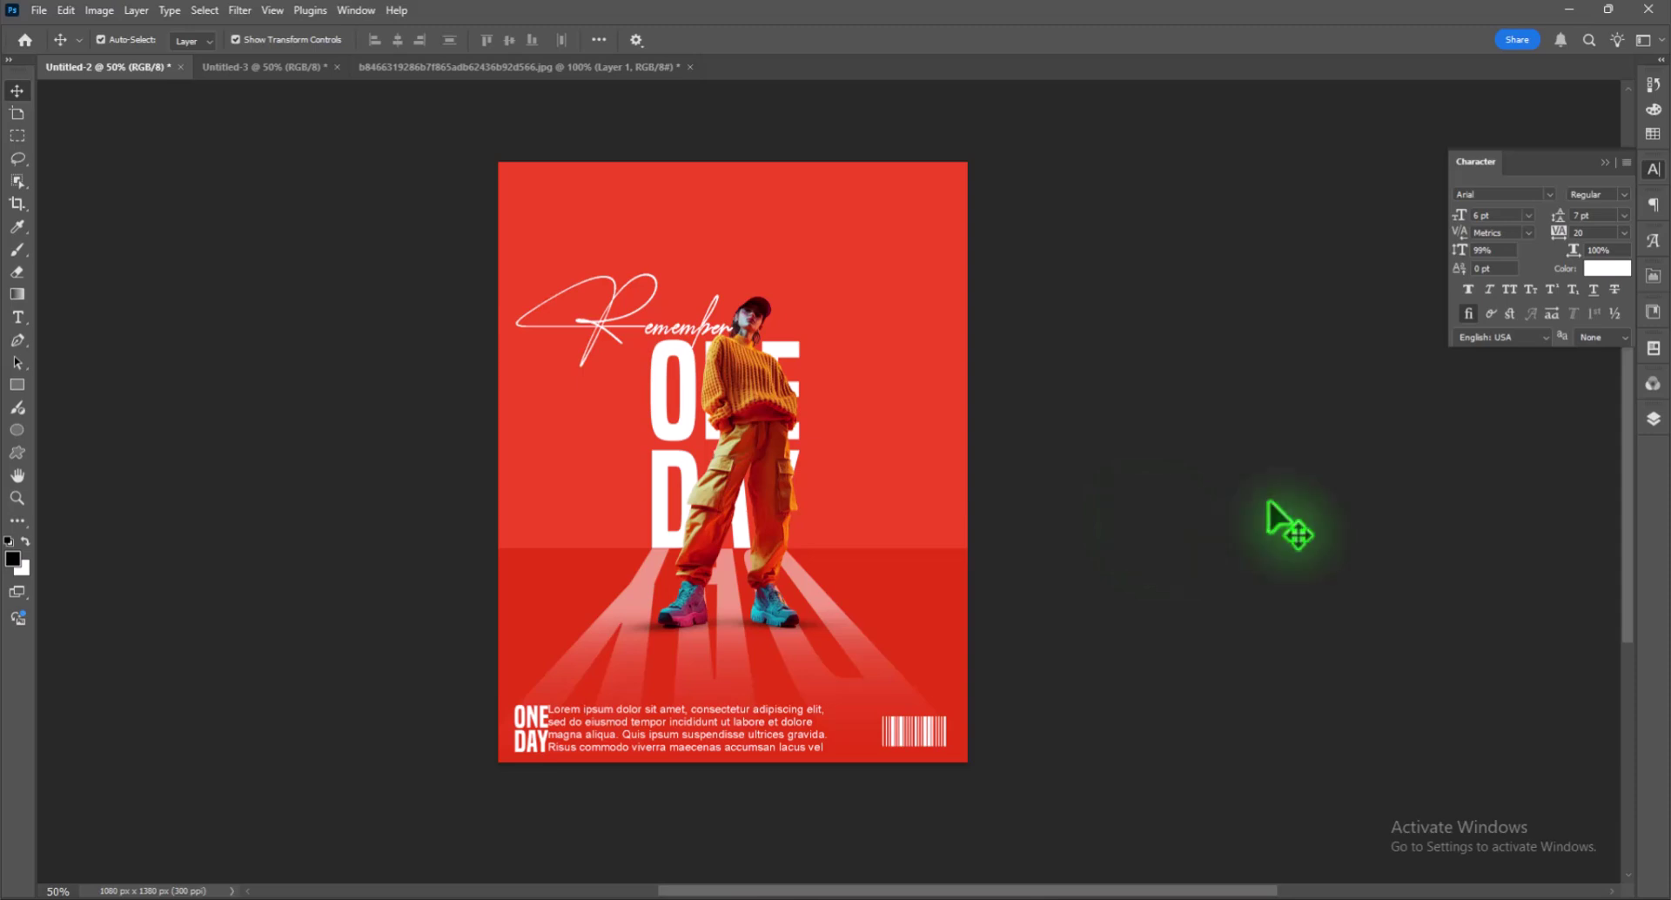
- Type MODERN POSTER at the top with wide tracking, centred on the poster
left_click(18, 317)
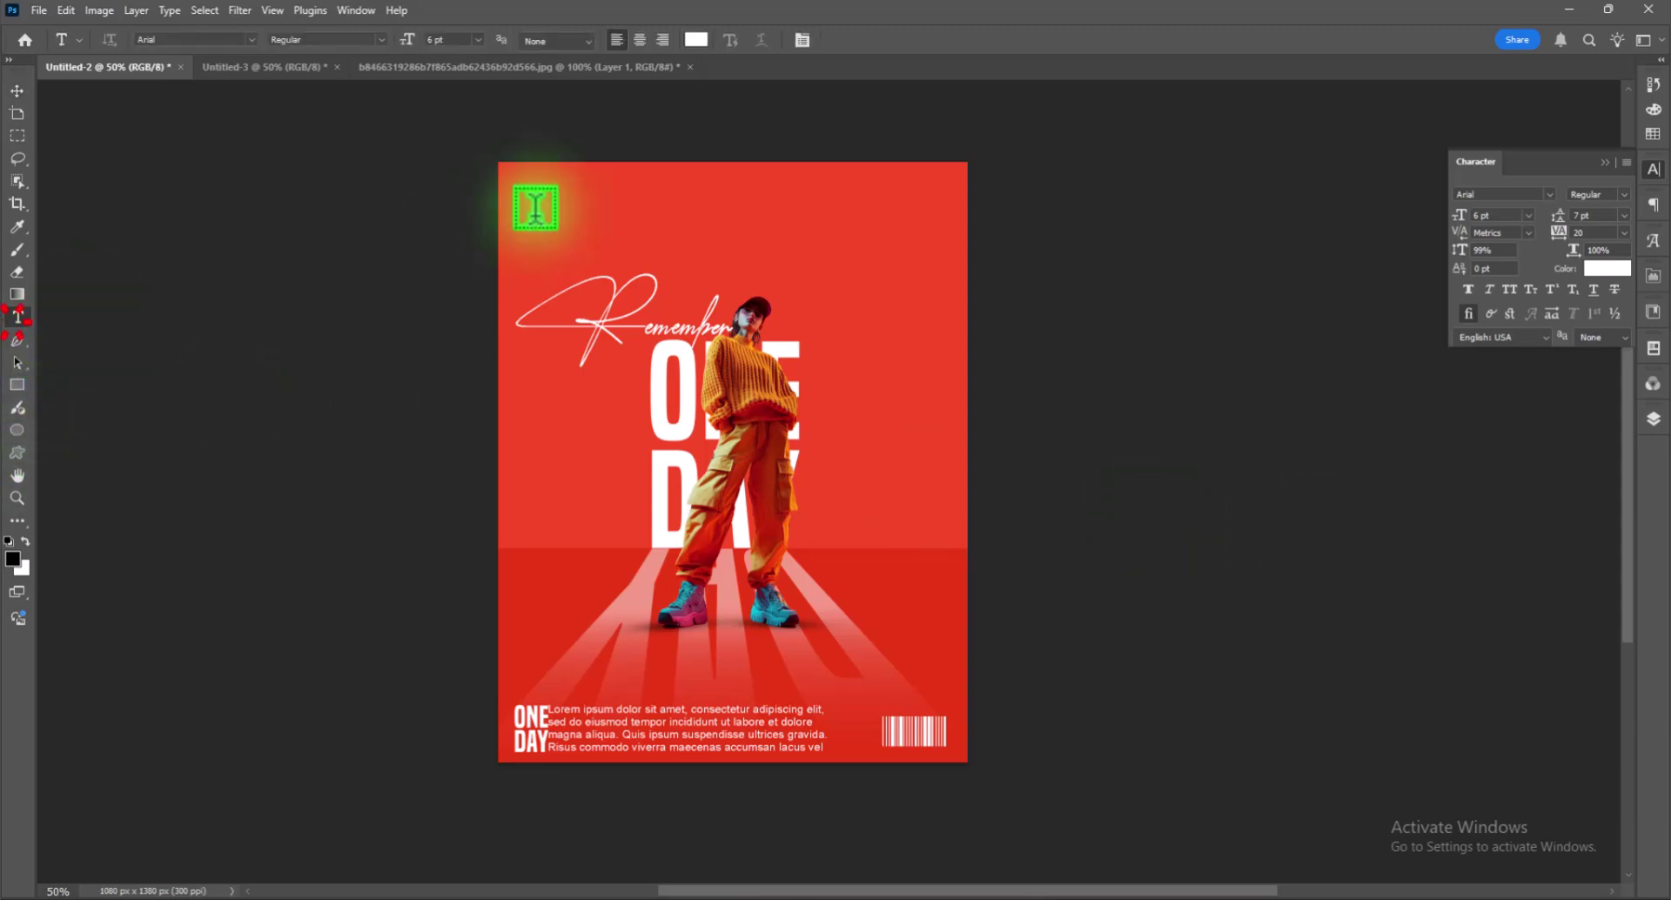
left_click(627, 198)
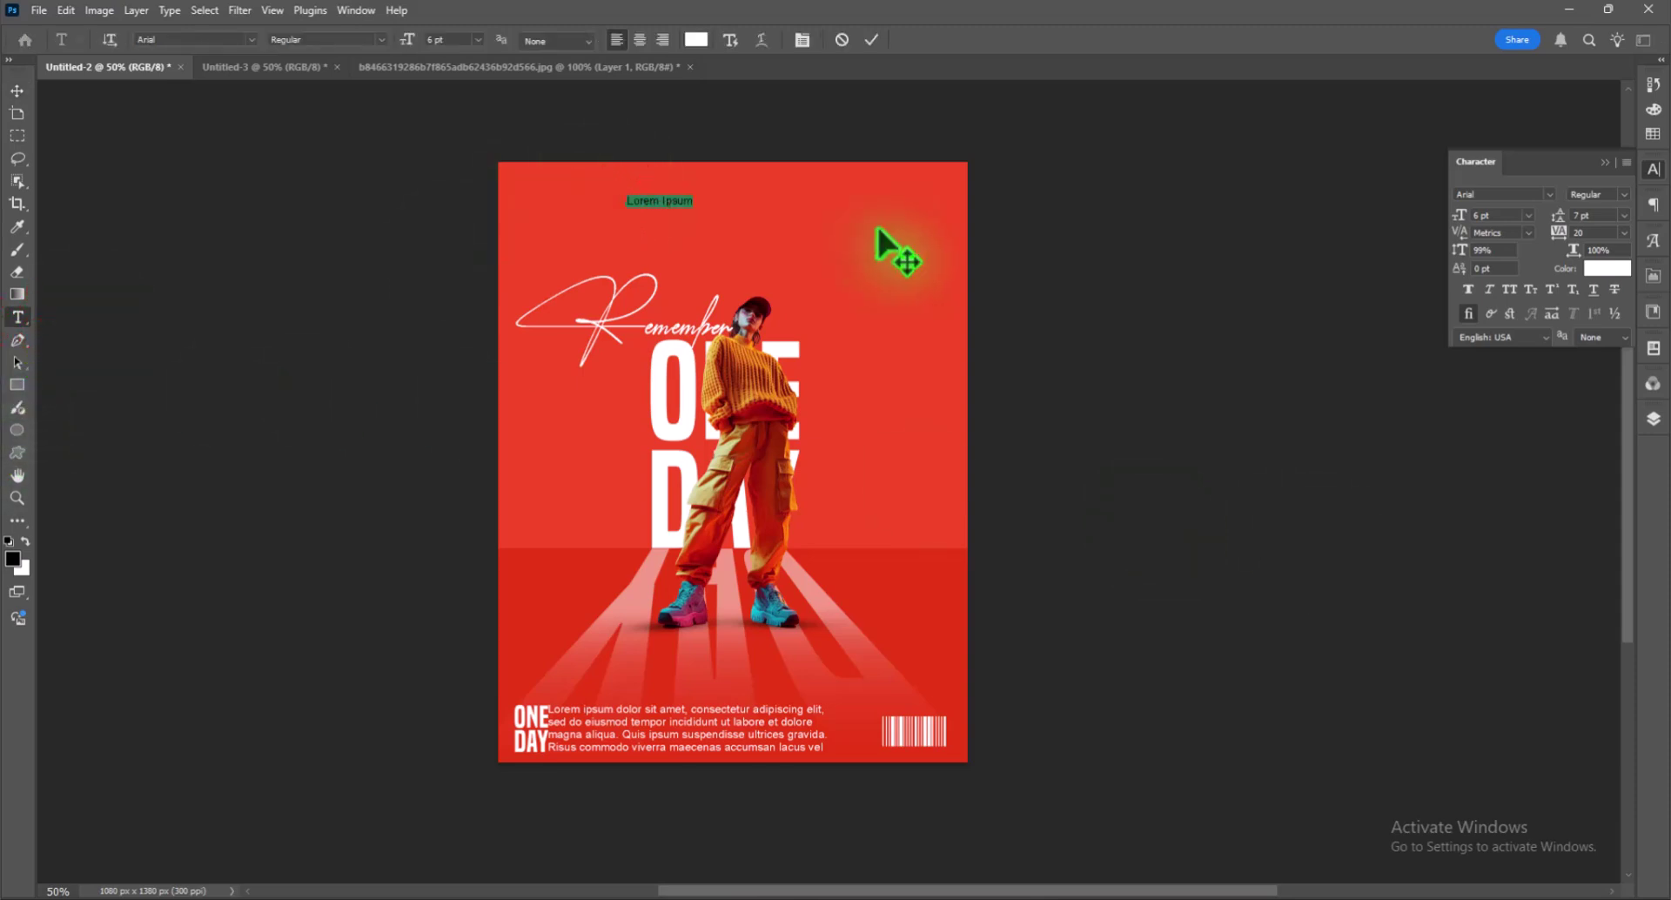
type("MODERN P")
type(" POSTER")
key("ctrl+a")
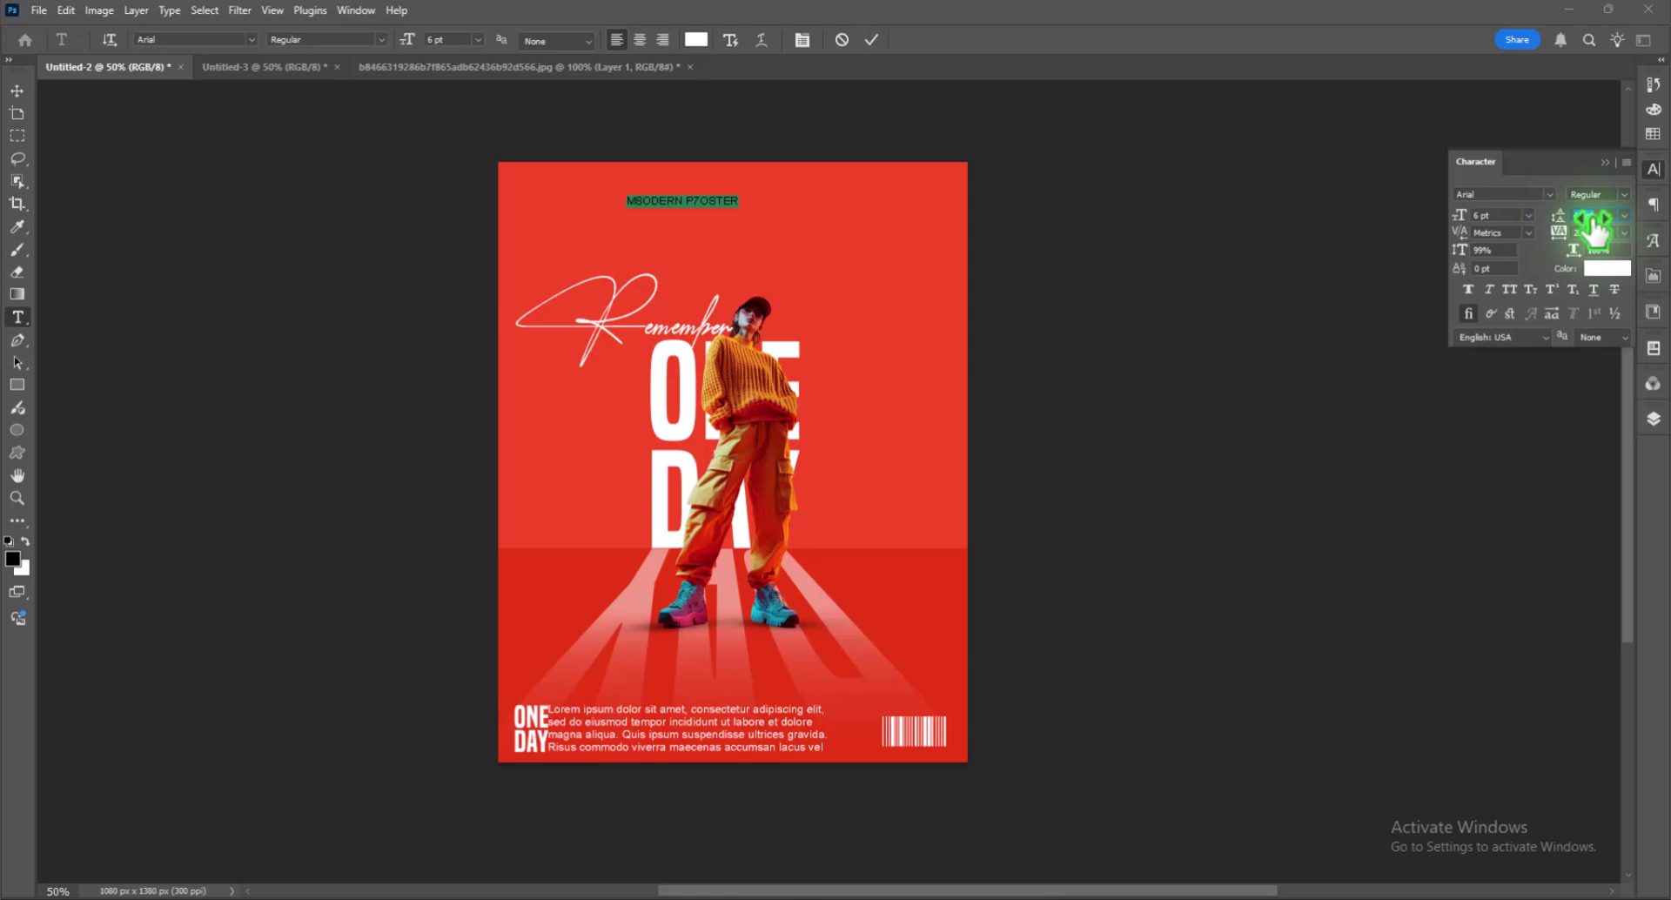
mouse_move(1594, 228)
left_mouse_down()
mouse_move(1566, 224)
mouse_move(1575, 246)
mouse_move(1617, 252)
left_mouse_up()
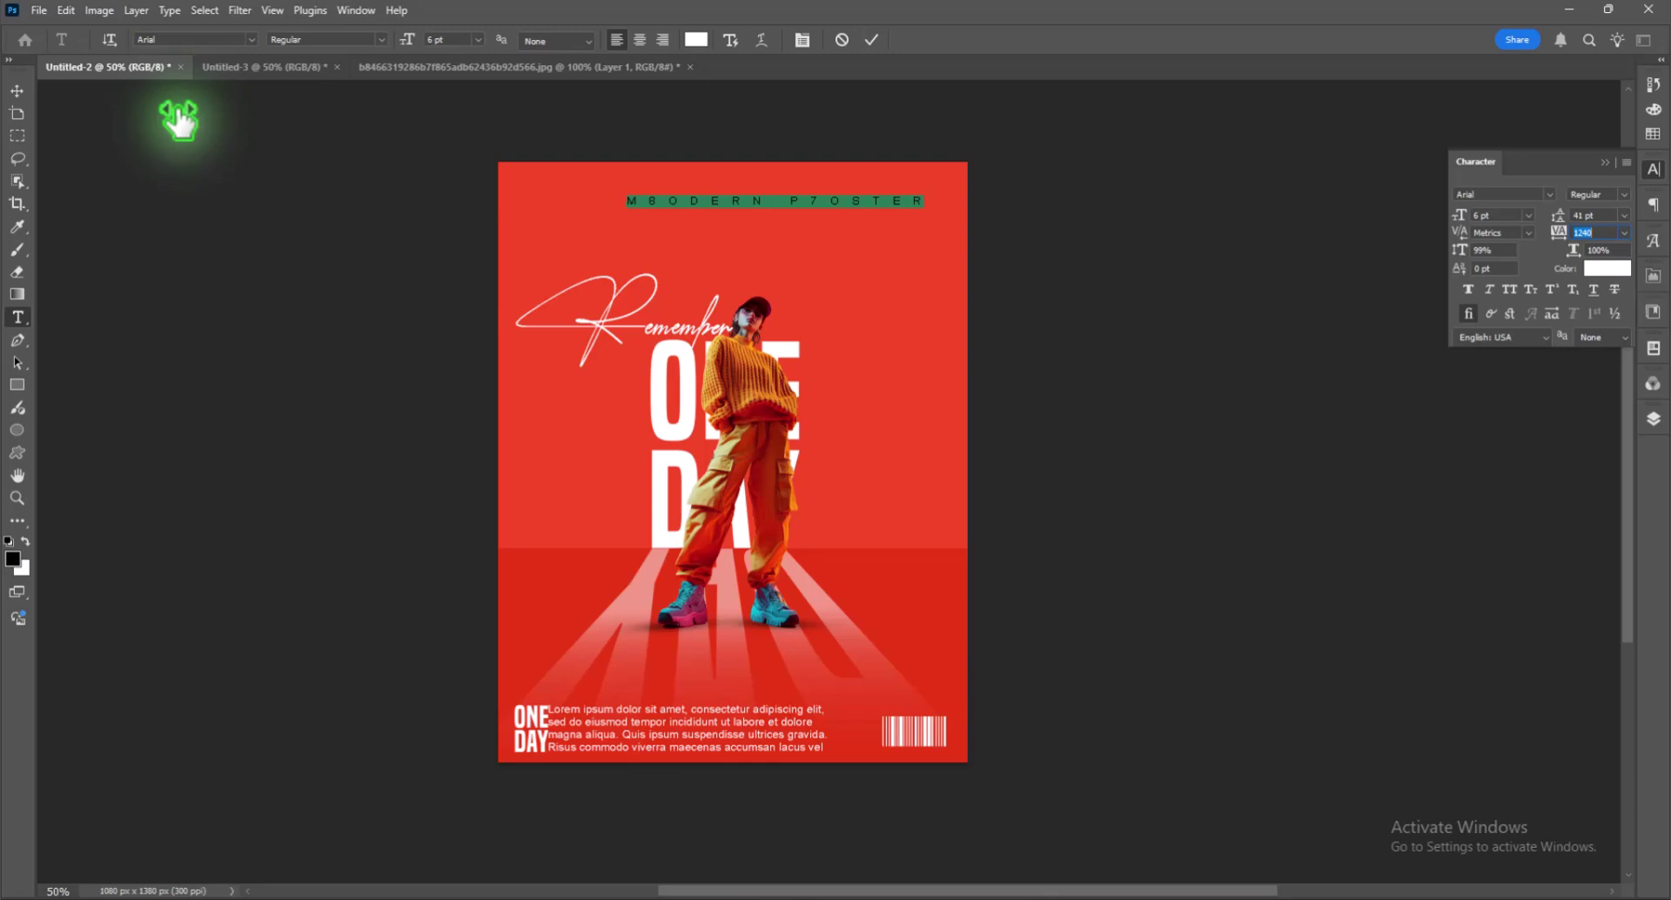
left_click(17, 90)
left_click_drag(850, 201, 801, 185)
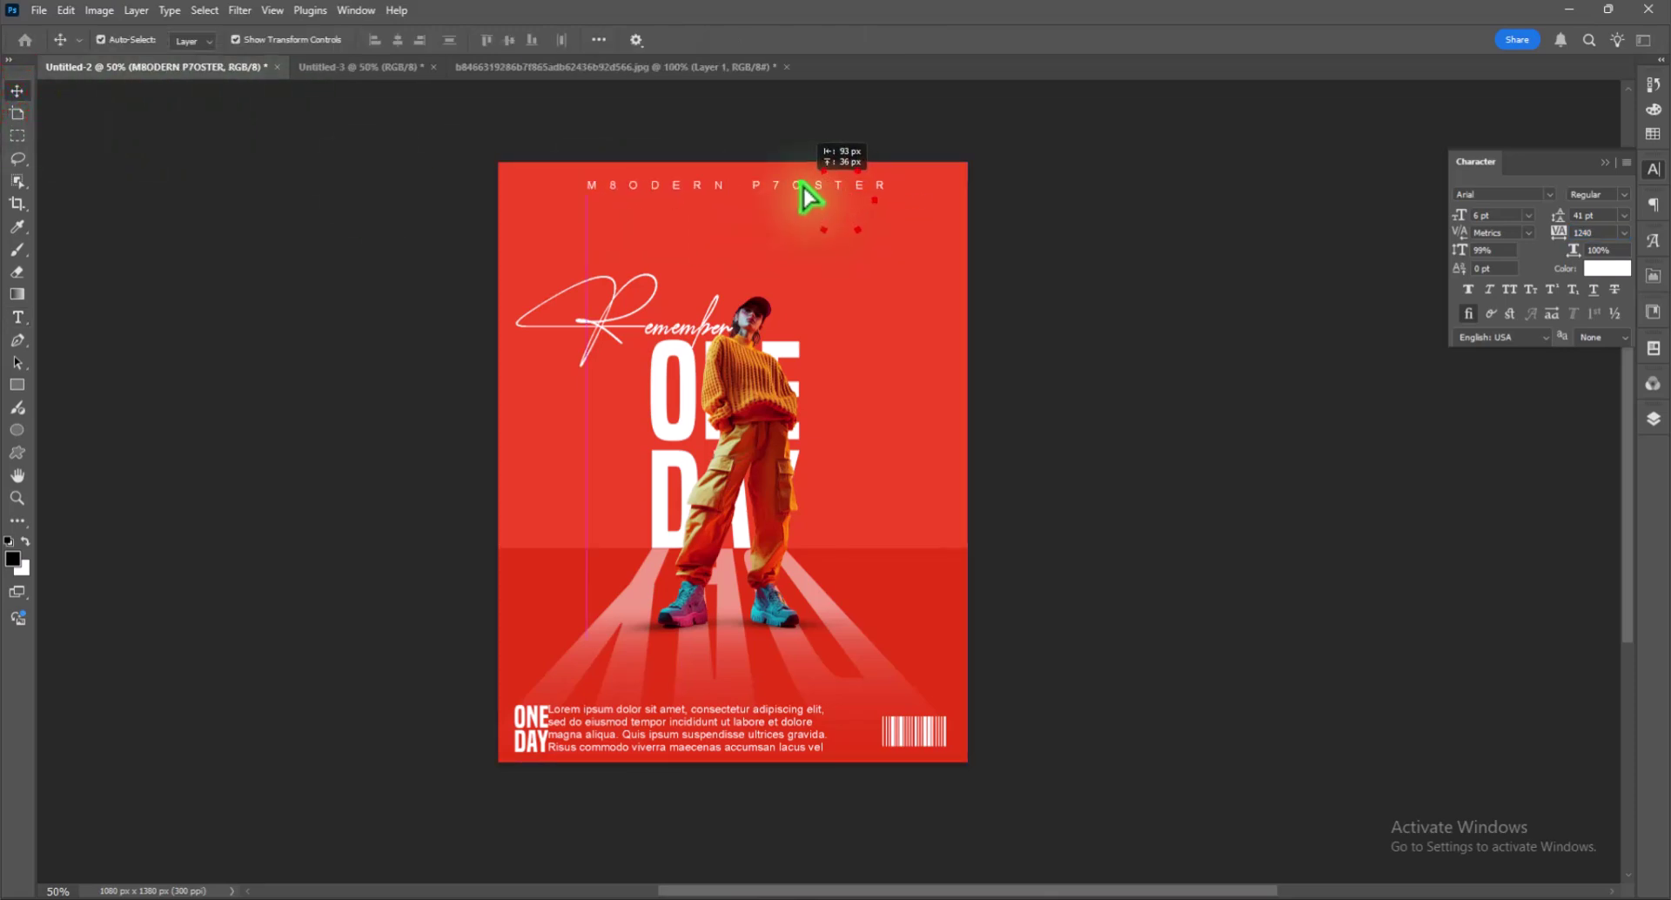
- Correct the typo in the MODERN POSTER title
double_click(700, 183)
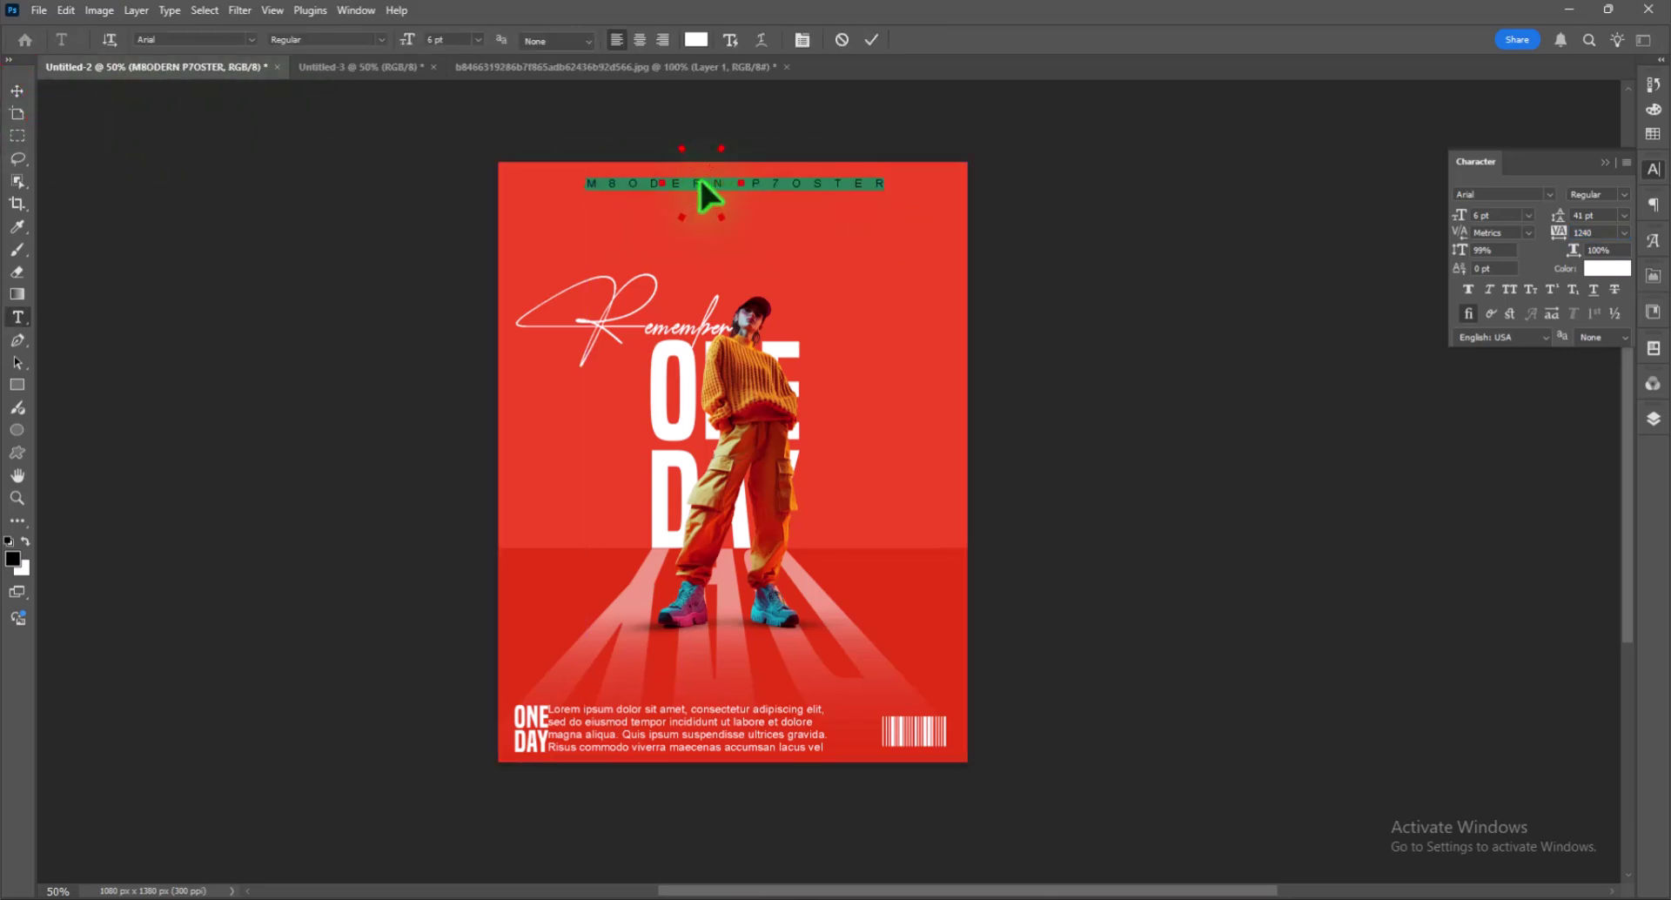
type("M")
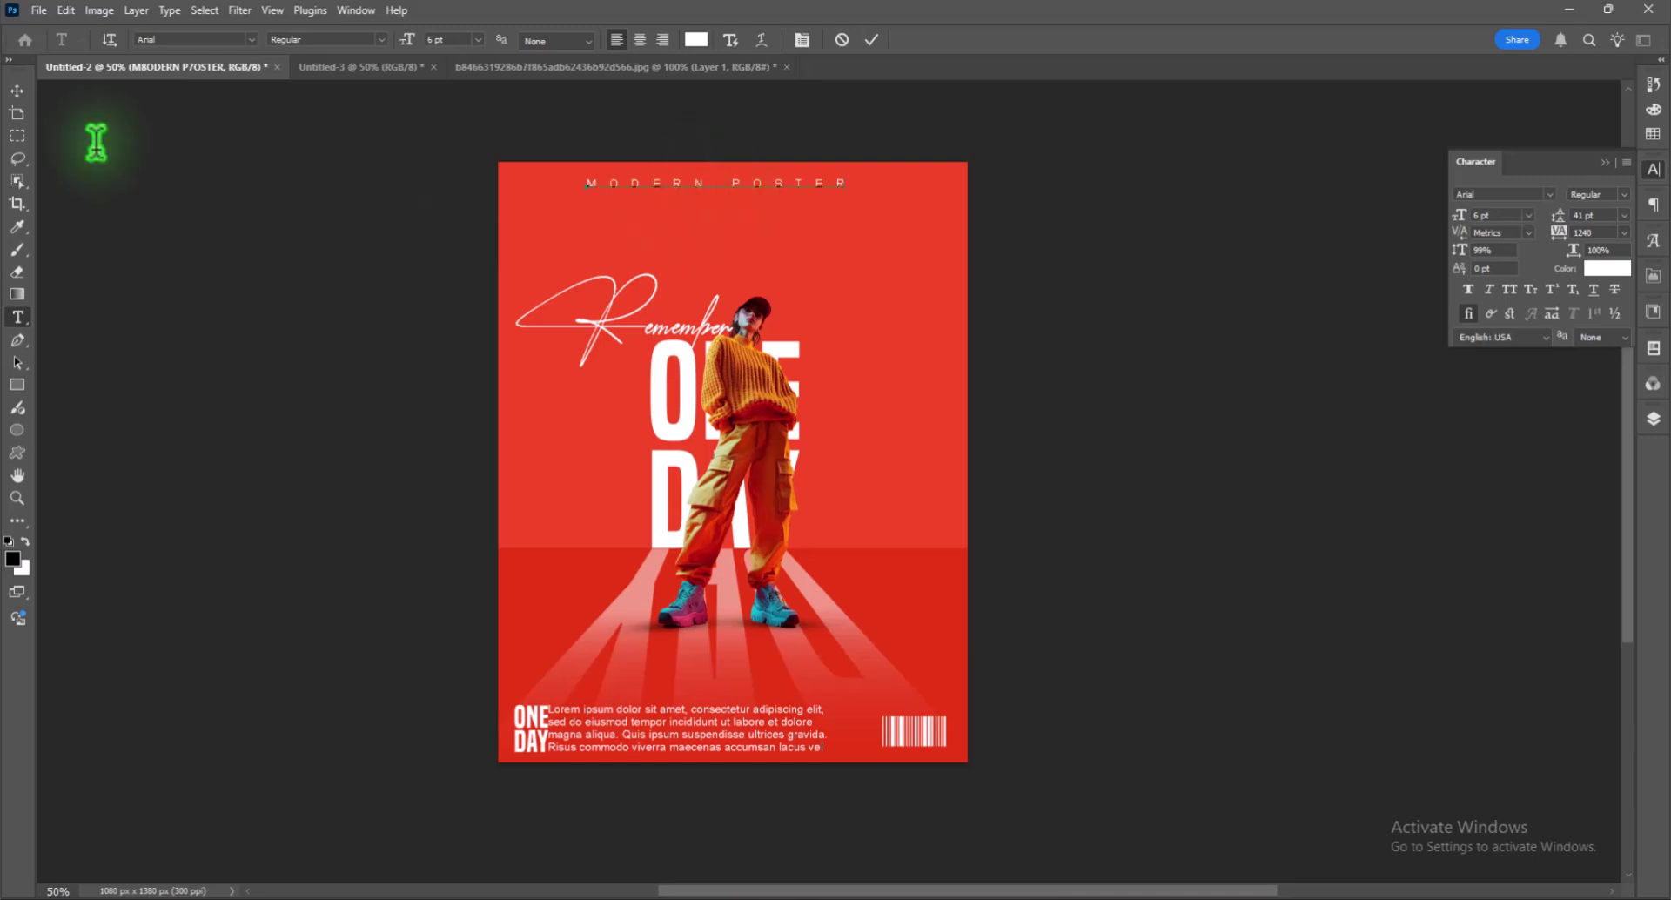
left_click(17, 89)
left_click(1139, 362)
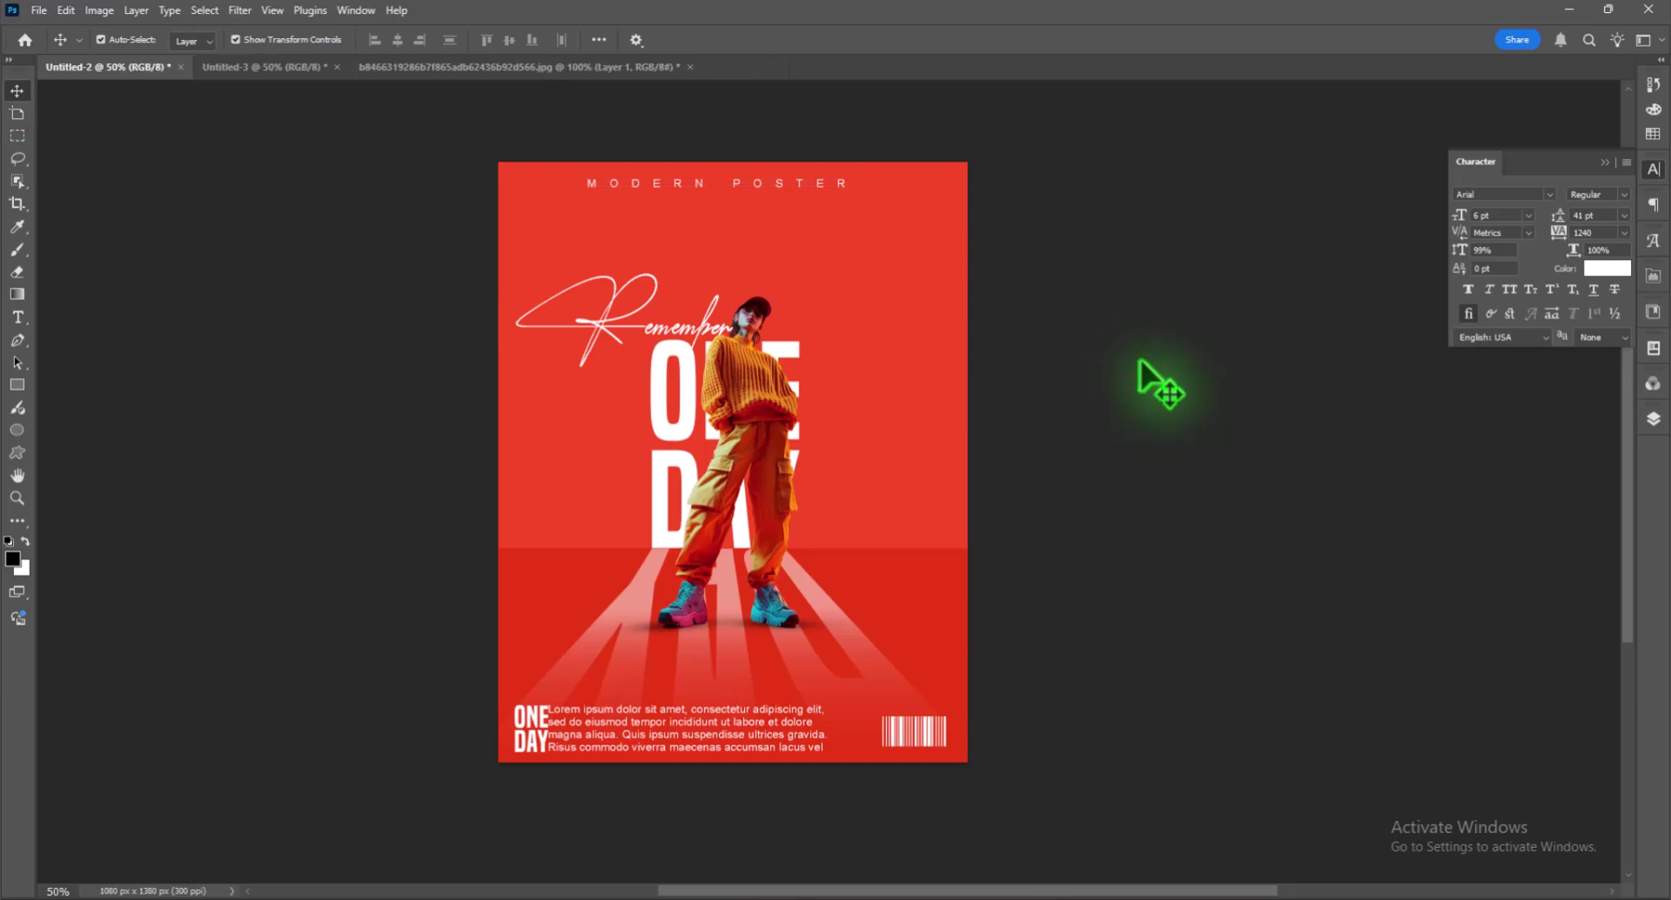
- Type the year 2025 split onto two lines at the top right
left_click(18, 317)
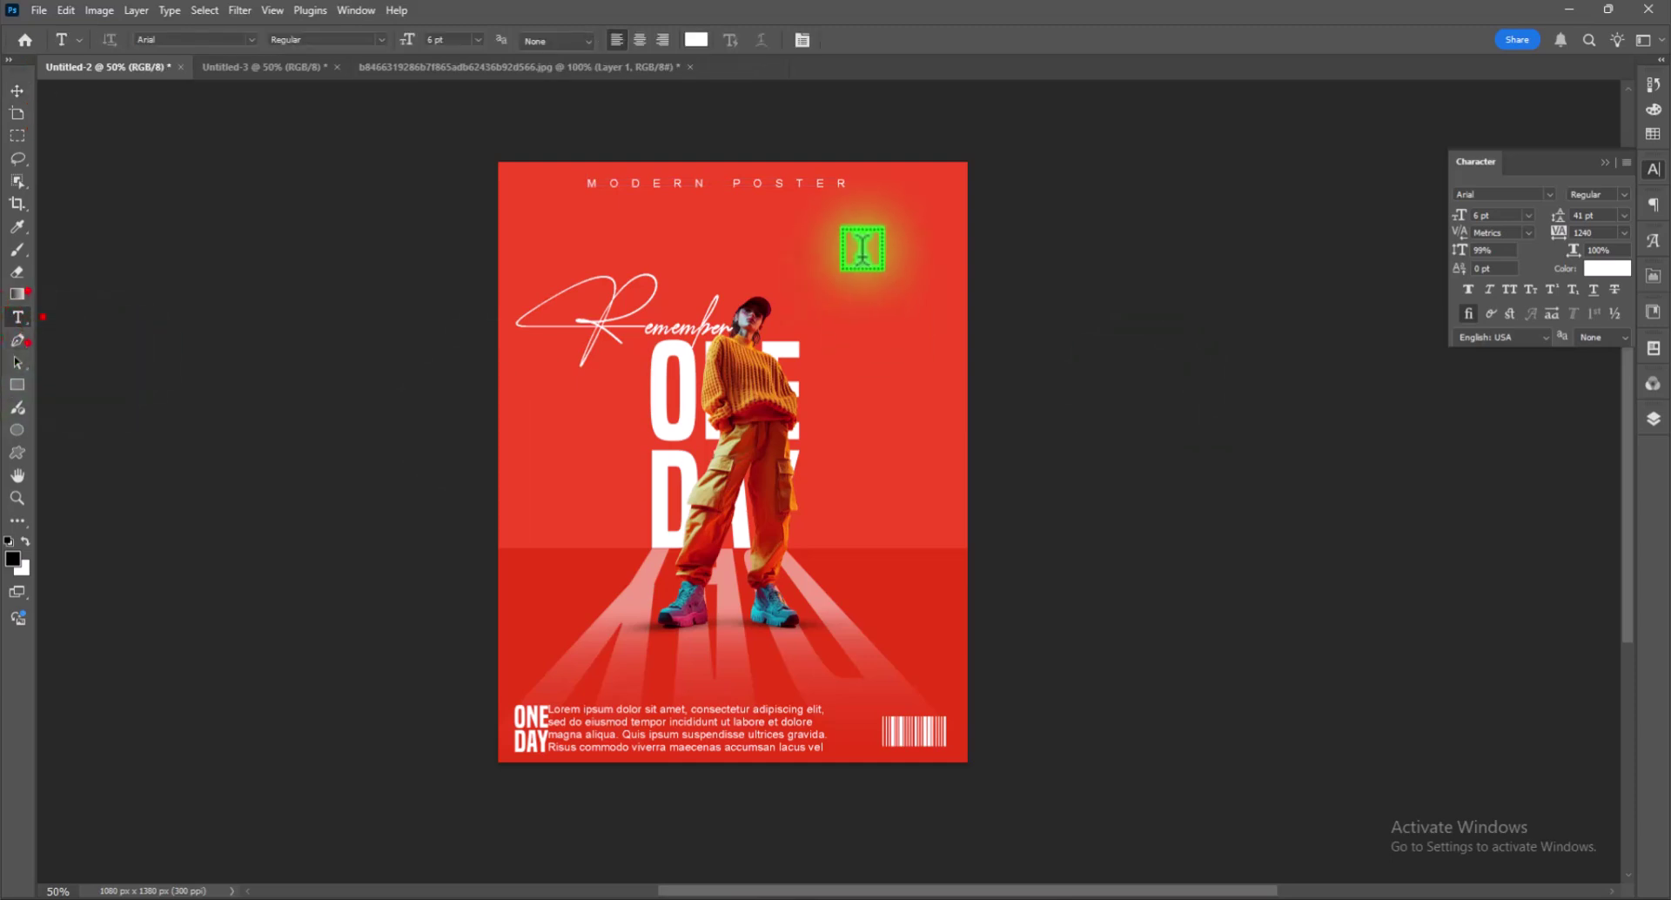
left_click(881, 229)
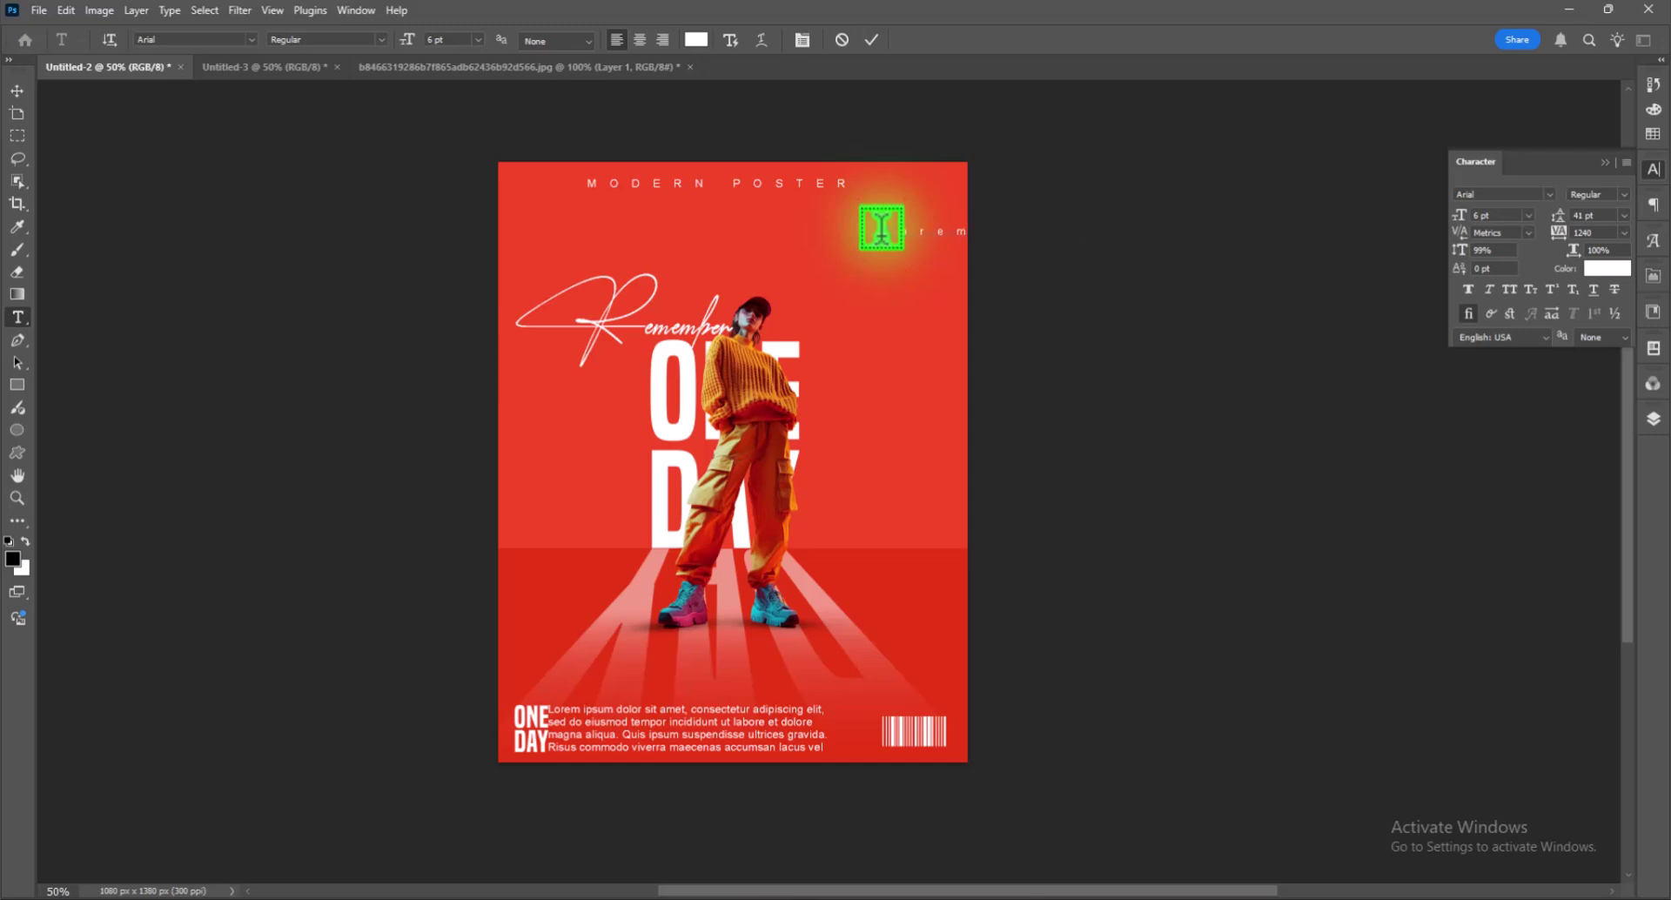
type("2 5")
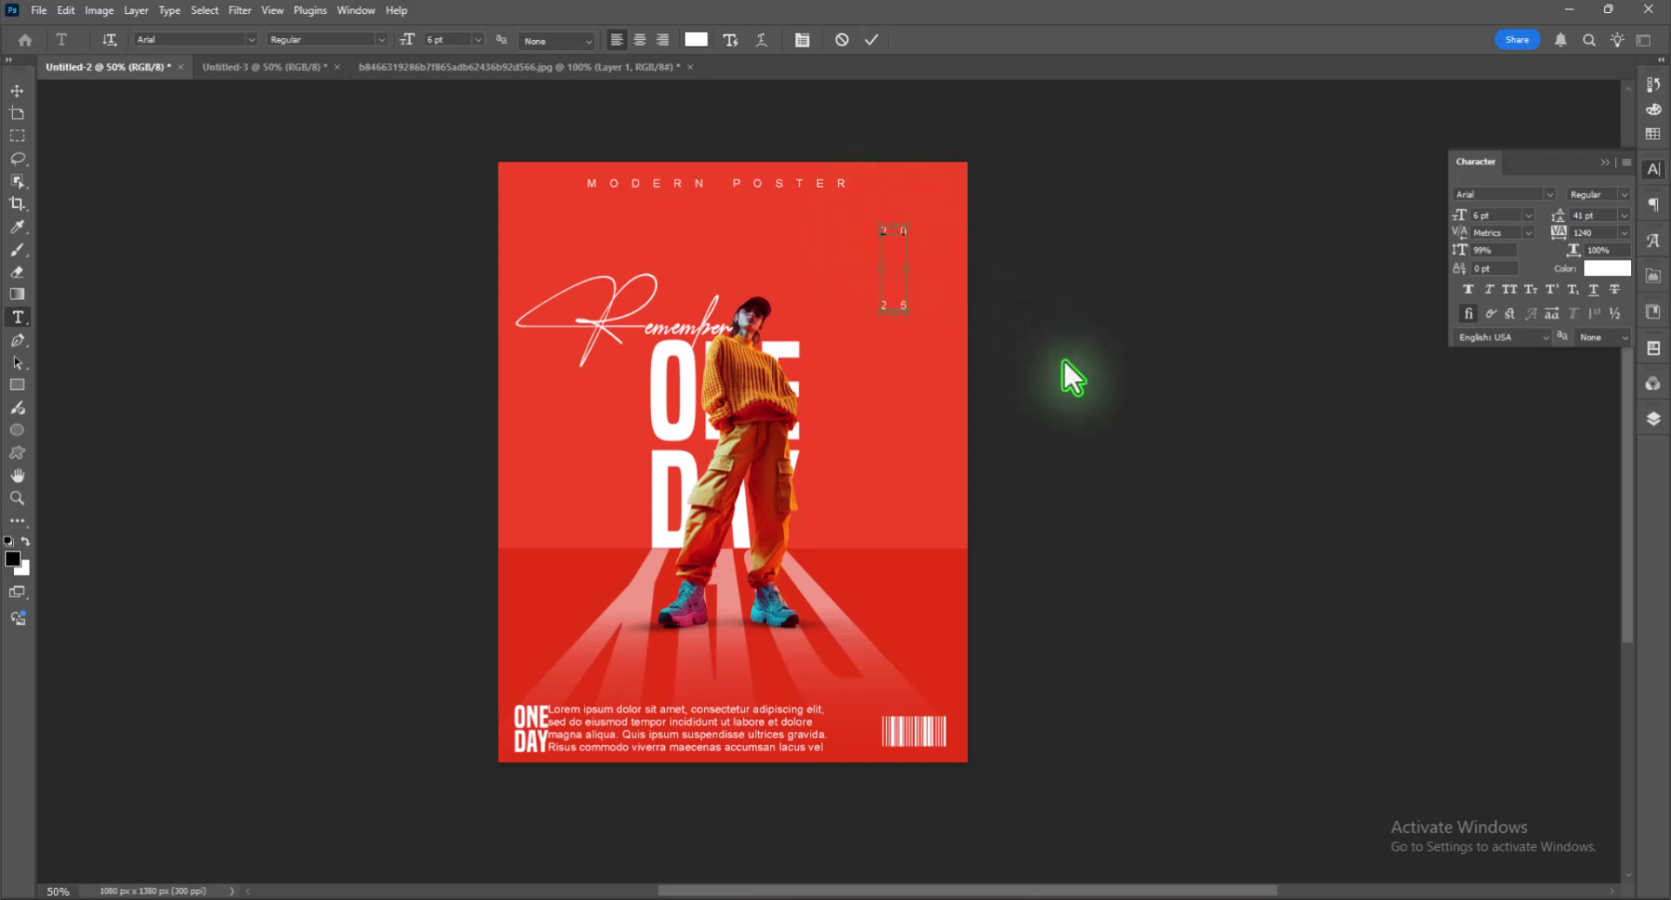
key("ctrl+a")
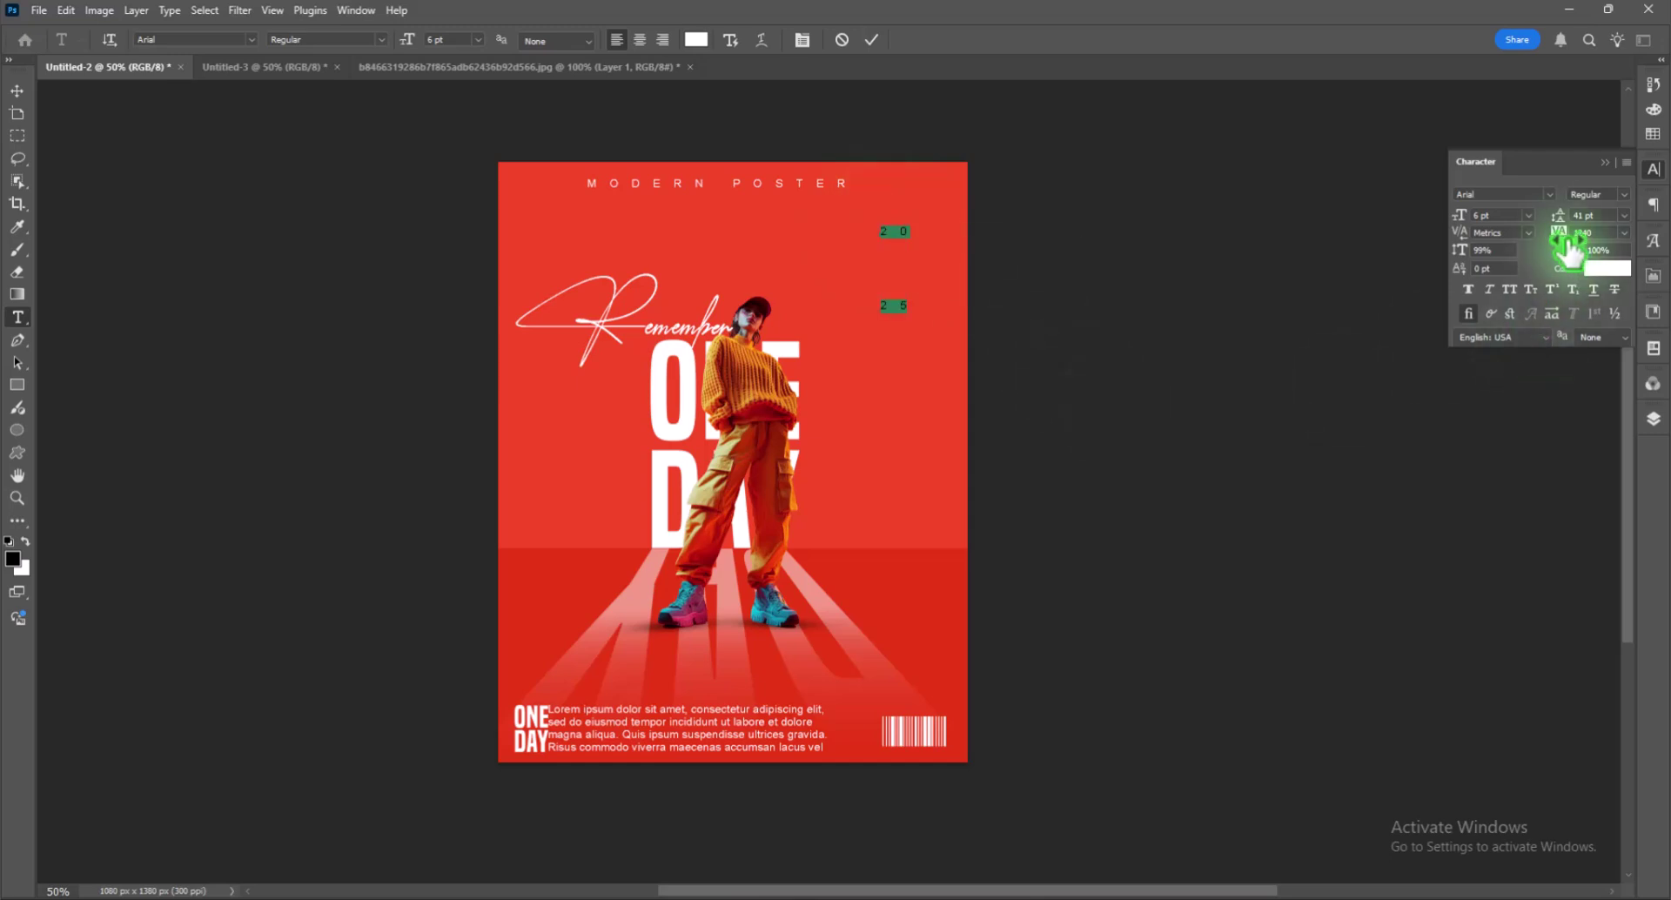
key("Return")
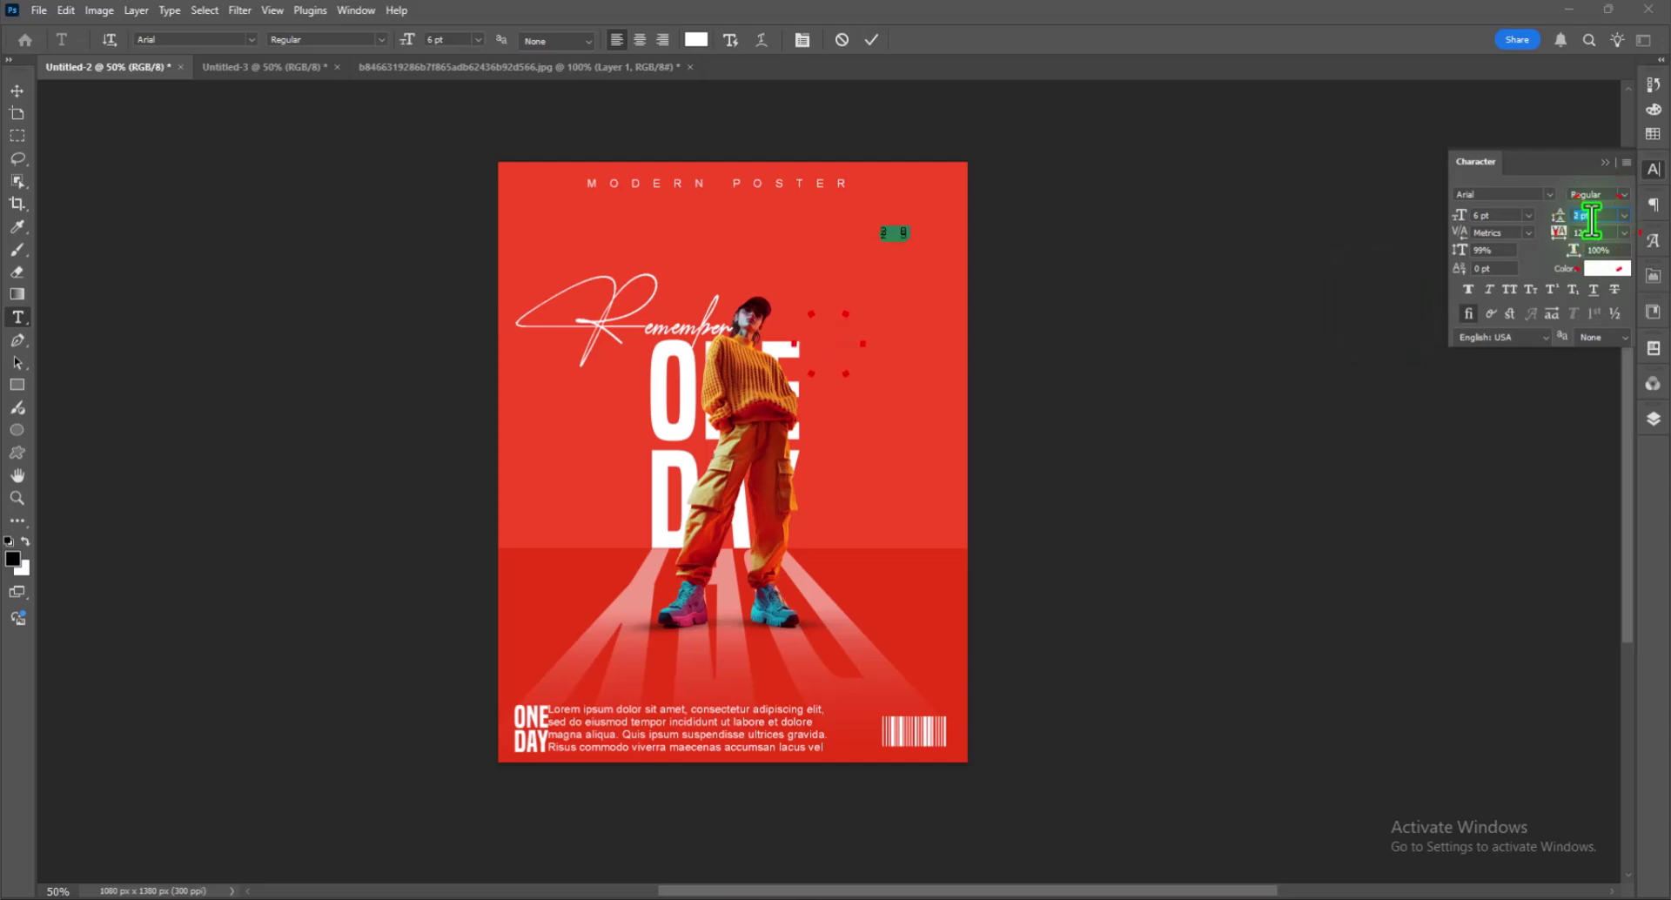
- Format the year as 60 pt Gotham Black with adjusted leading and tracking
left_click(1528, 215)
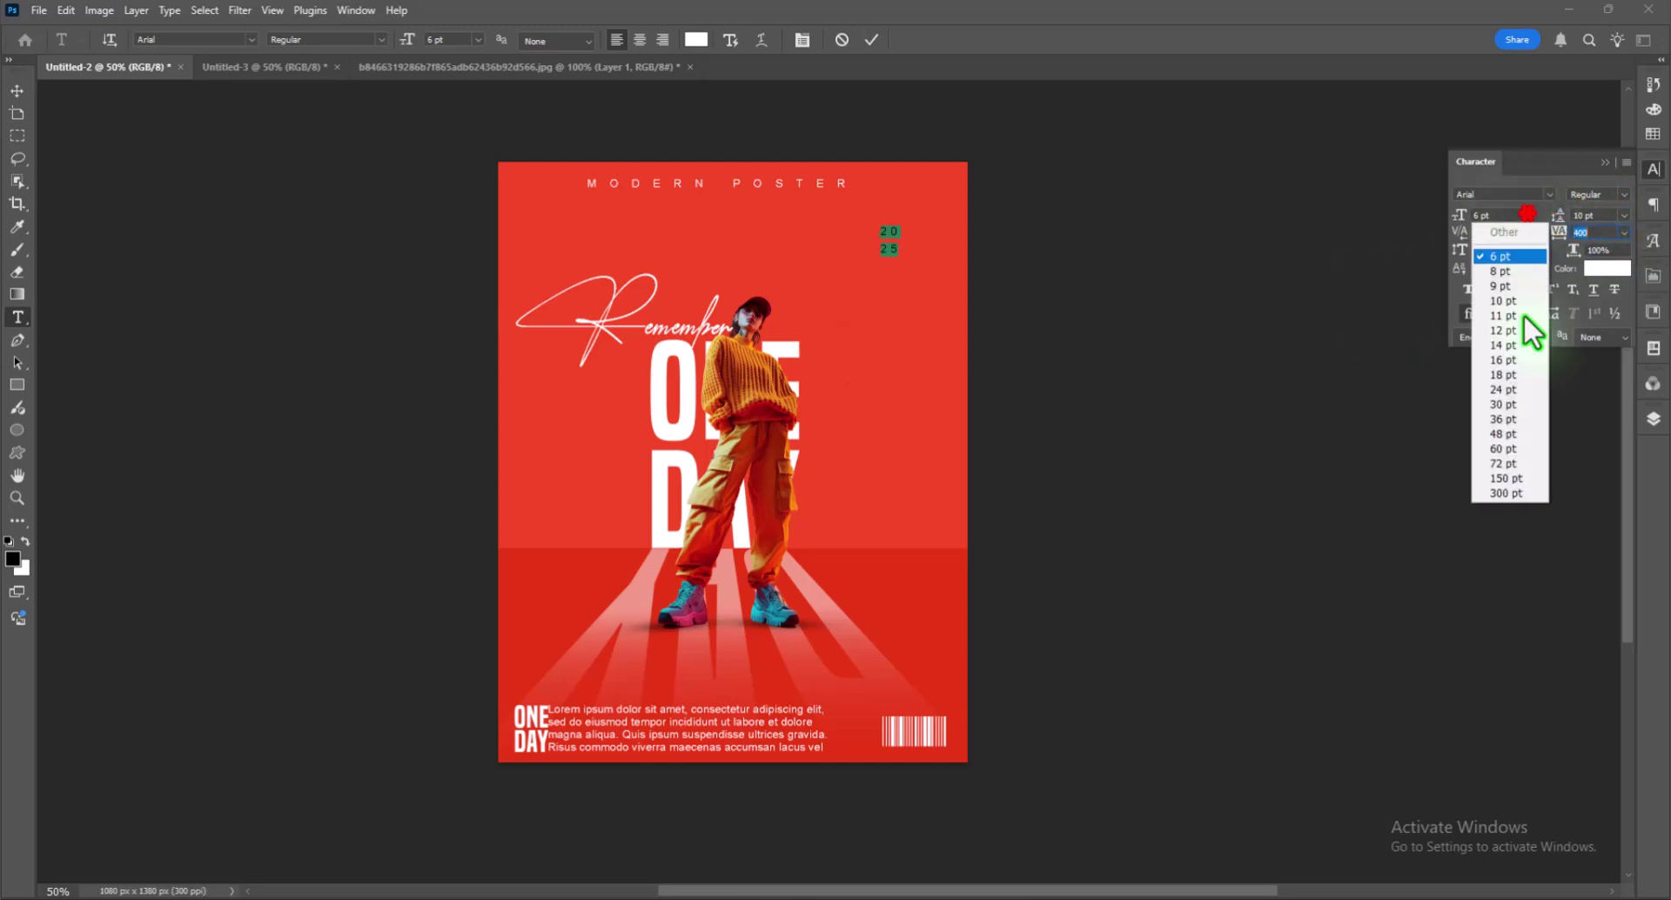
left_click(1496, 476)
left_click(1592, 216)
scroll(1593, 215, "up", 7)
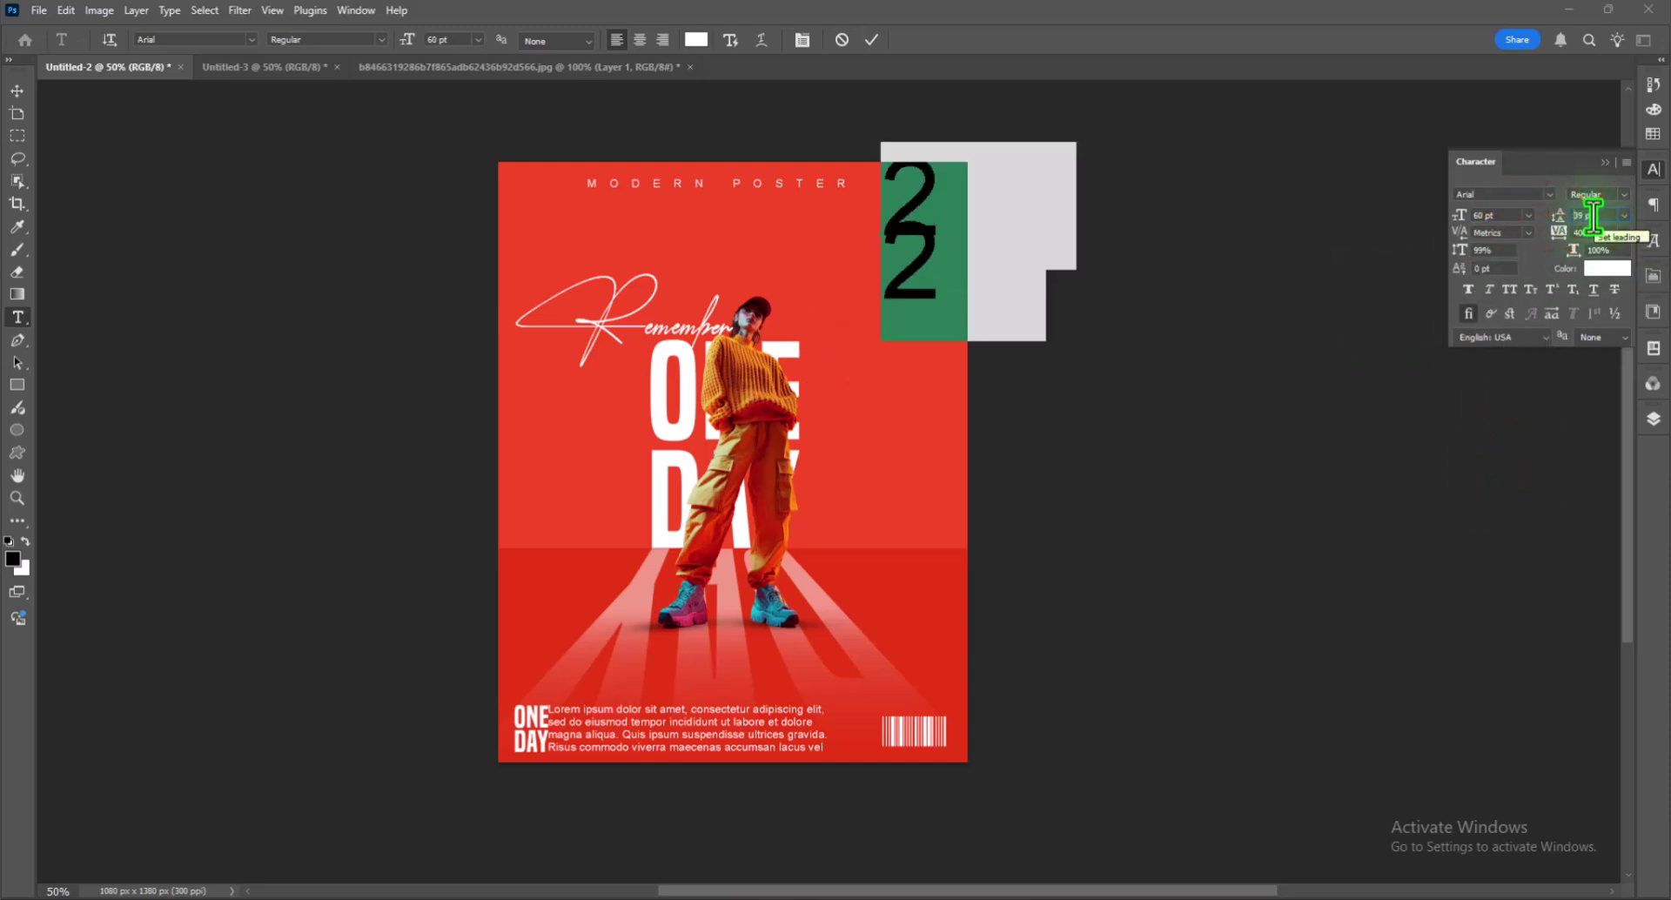
scroll(1592, 216, "up", 7)
left_click(1592, 232)
scroll(1592, 232, "down", 2)
scroll(1592, 233, "down", 2)
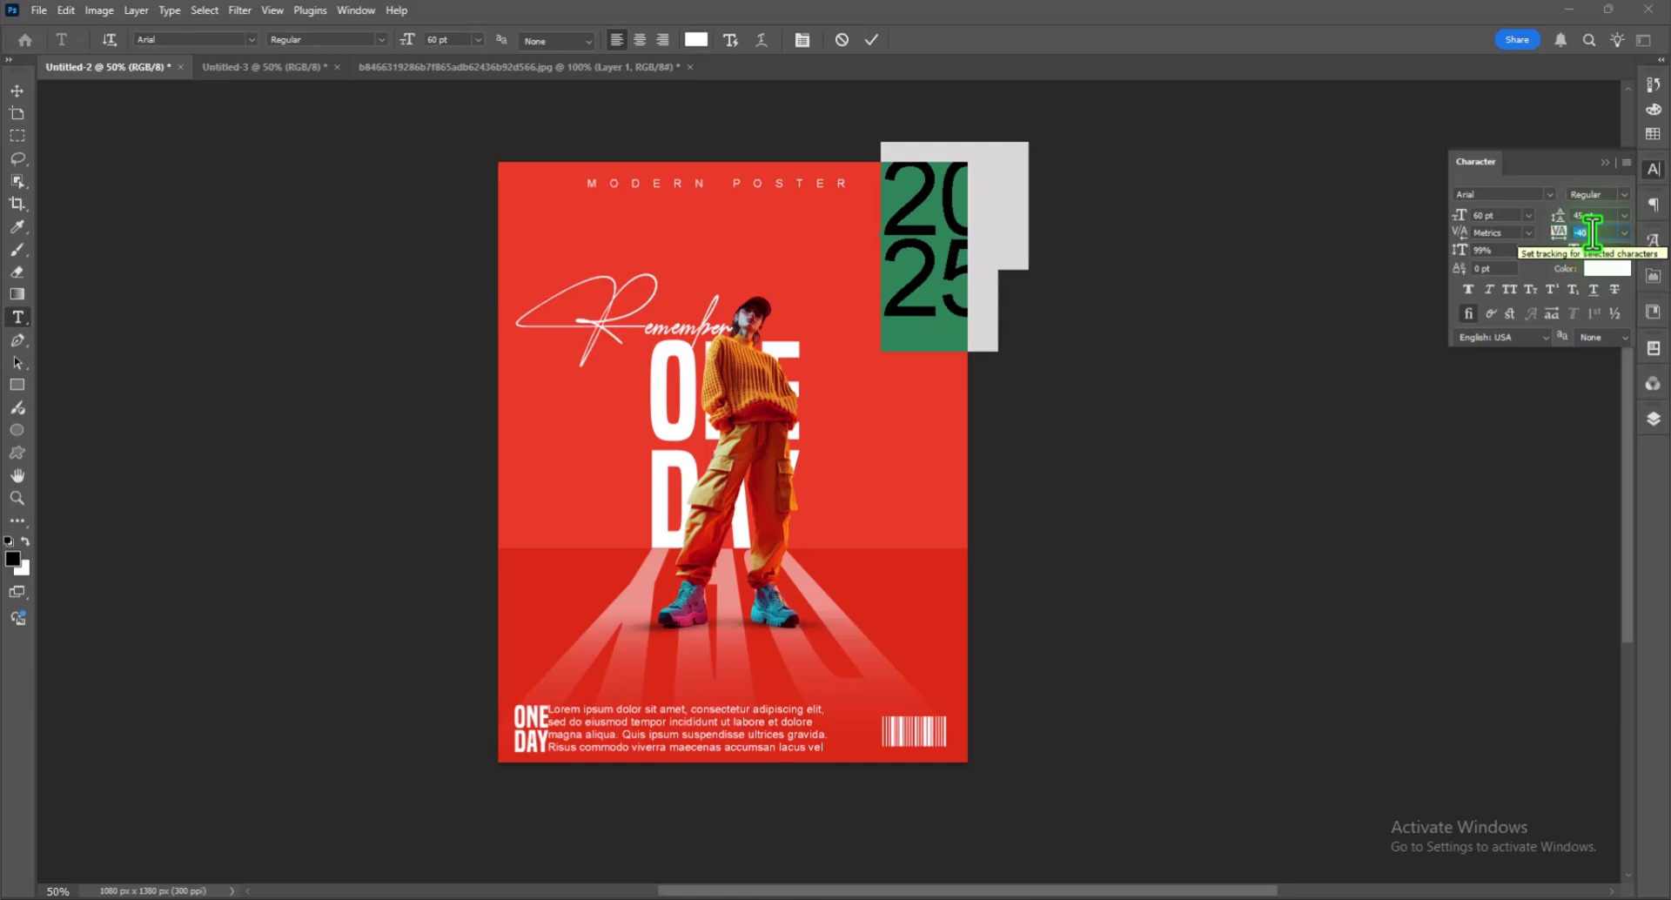
left_click(1549, 194)
left_click(1555, 400)
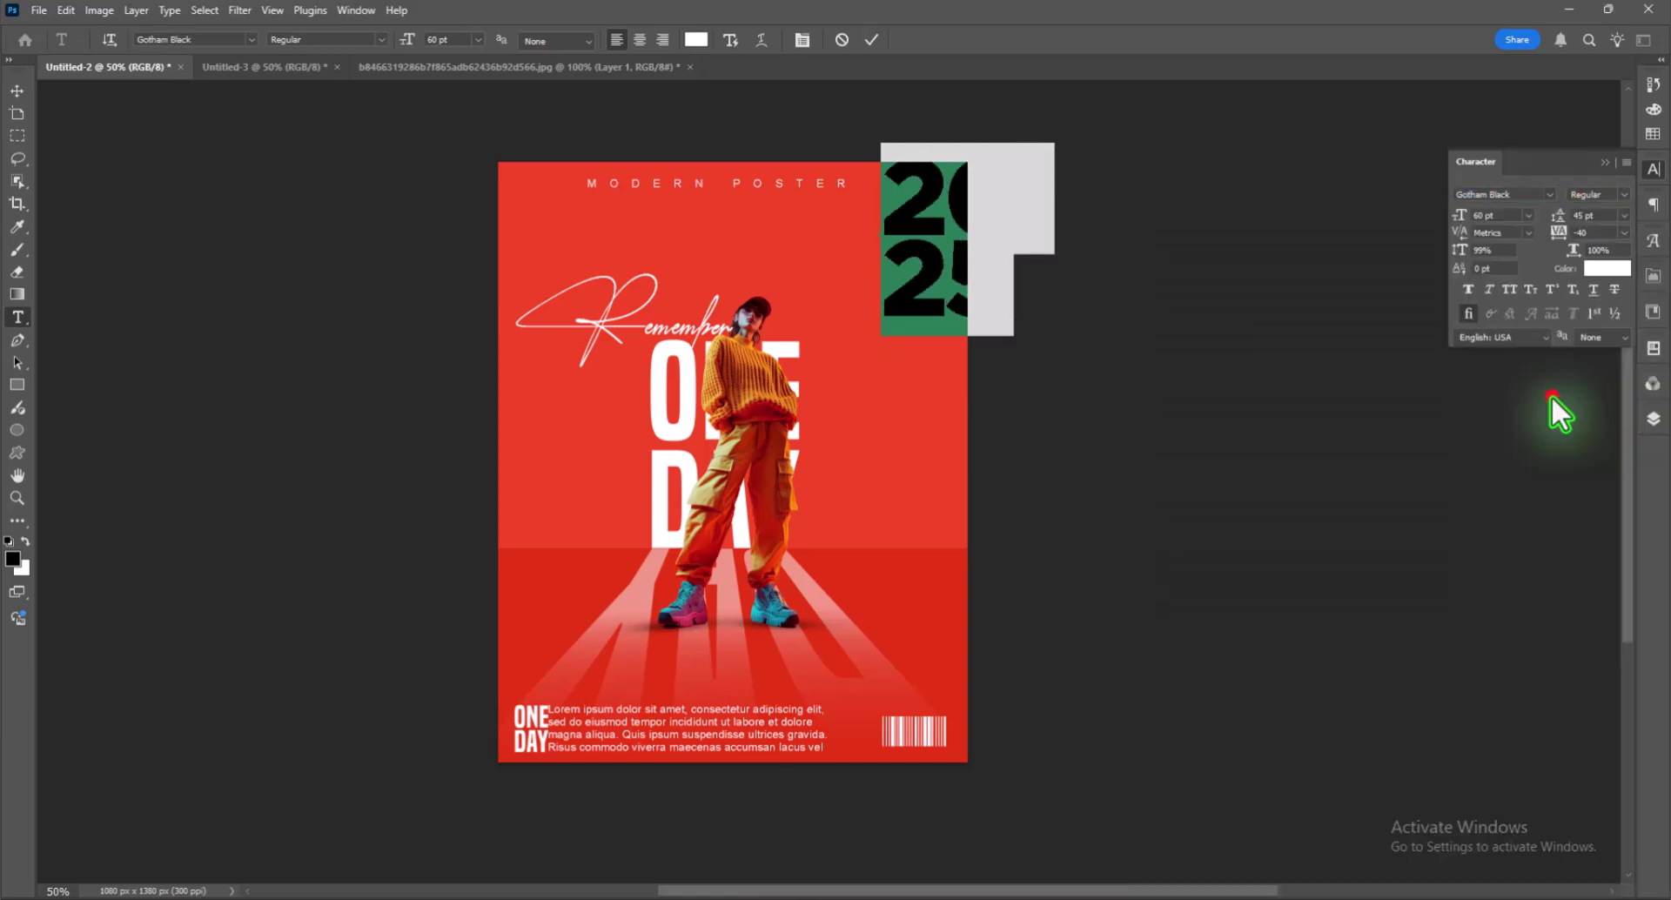
- Scale the 2025 text down into the top-right corner
left_click(16, 89)
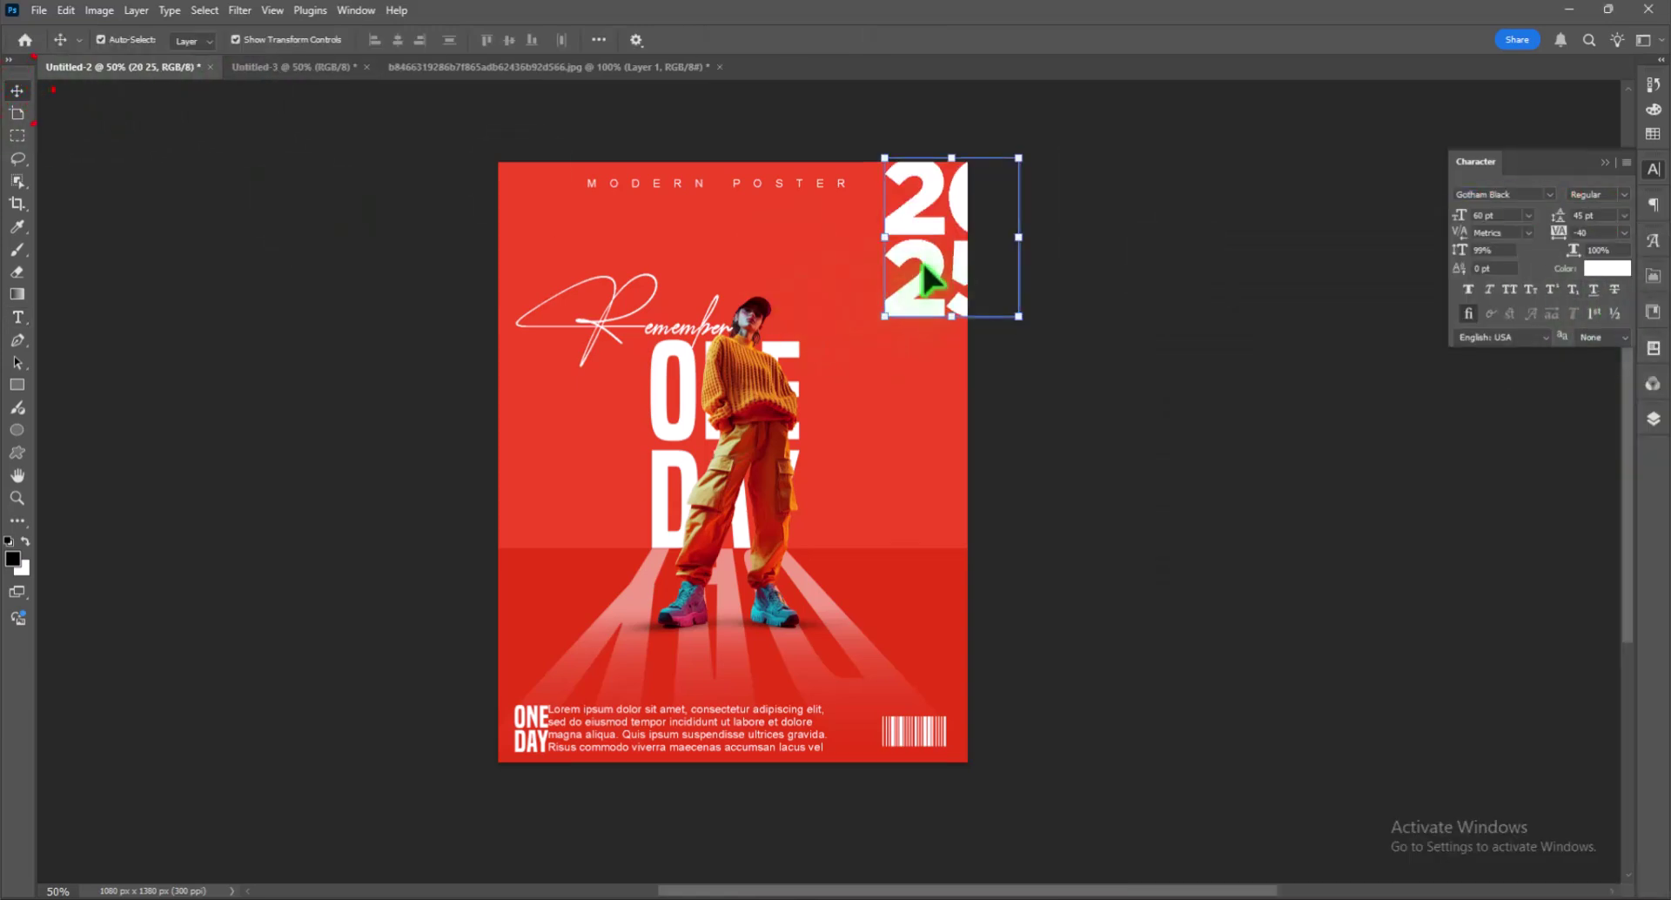
mouse_move(911, 261)
left_mouse_down()
mouse_move(881, 292)
mouse_move(901, 363)
mouse_move(897, 172)
mouse_move(933, 223)
left_mouse_up()
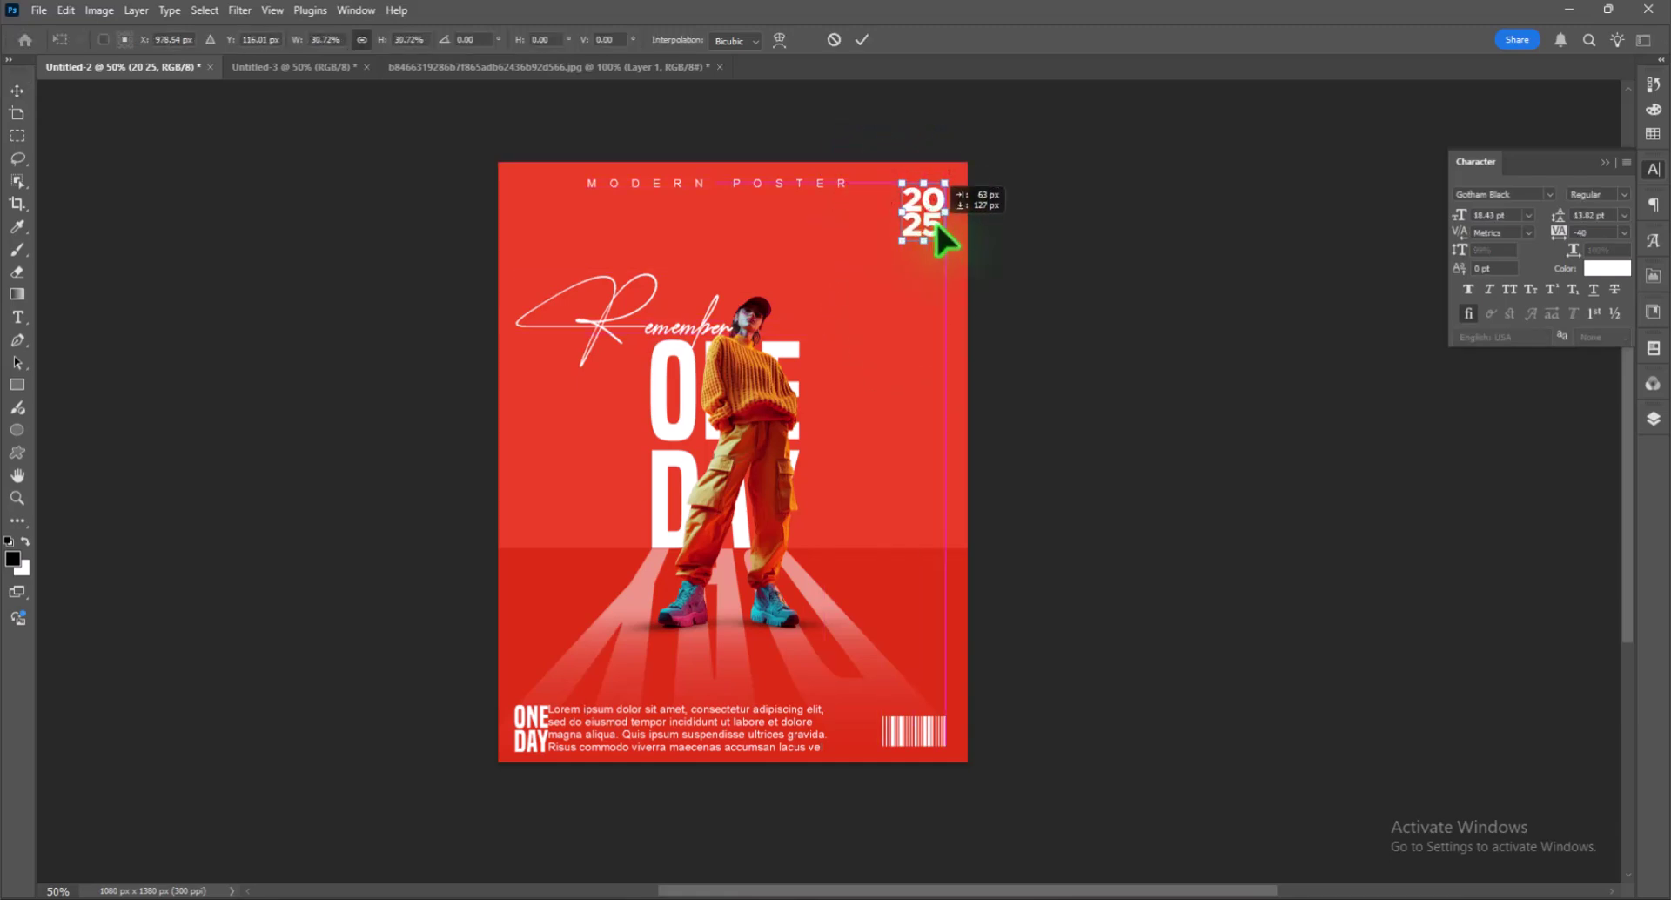
key("Return")
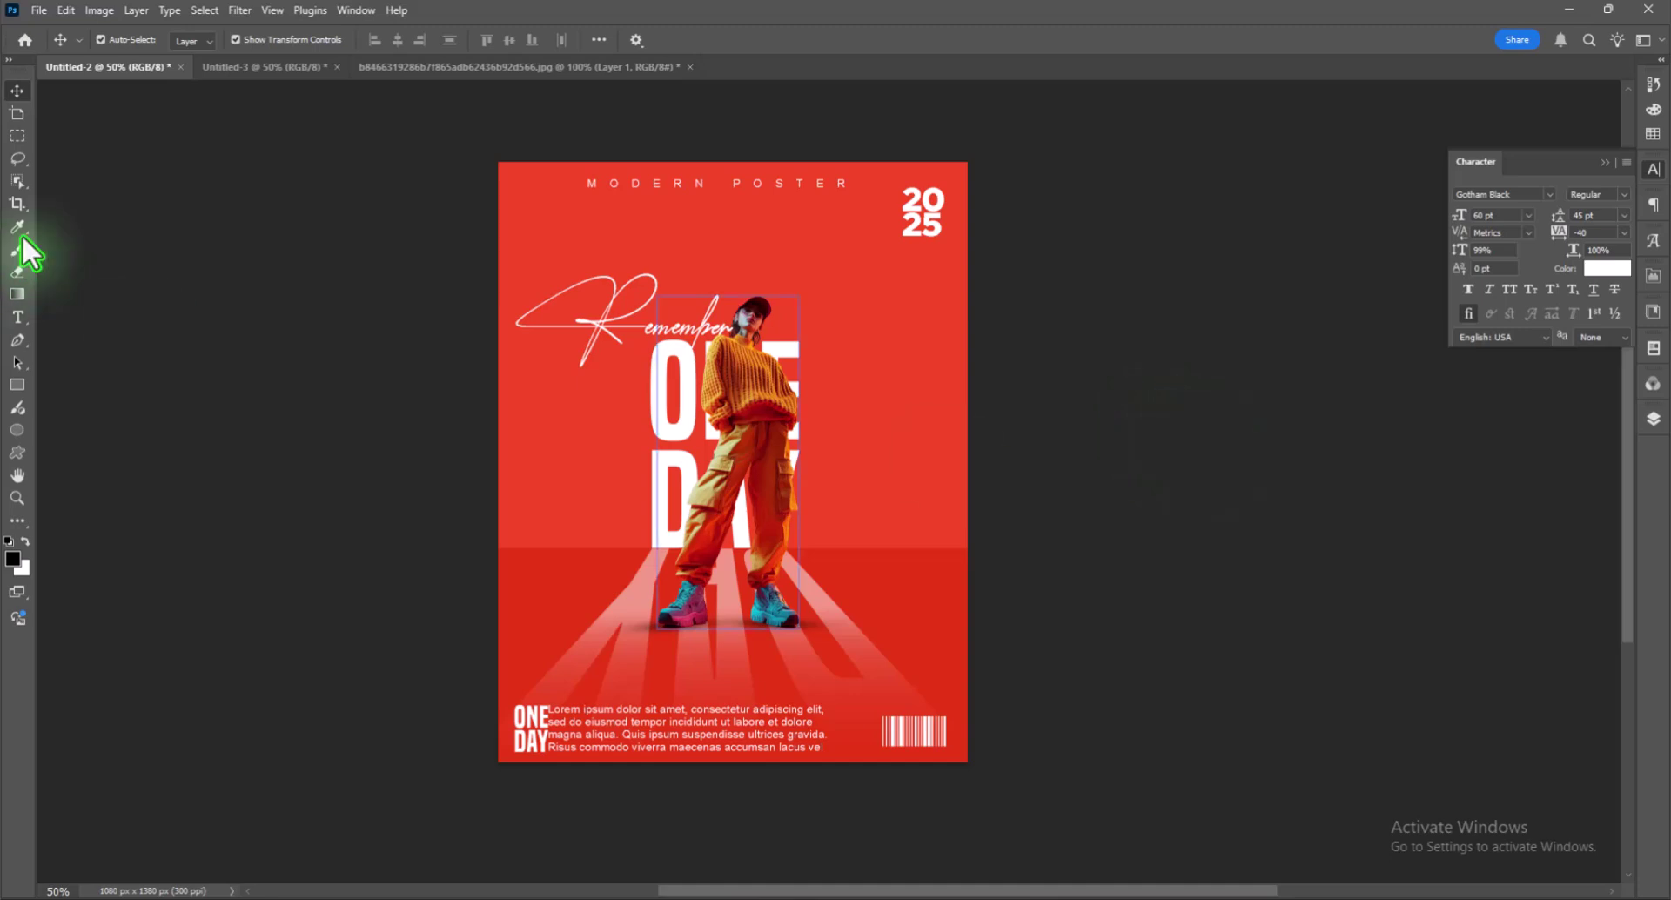
- Draw a thin vertical rectangle filled with white near the top right
left_click(16, 385)
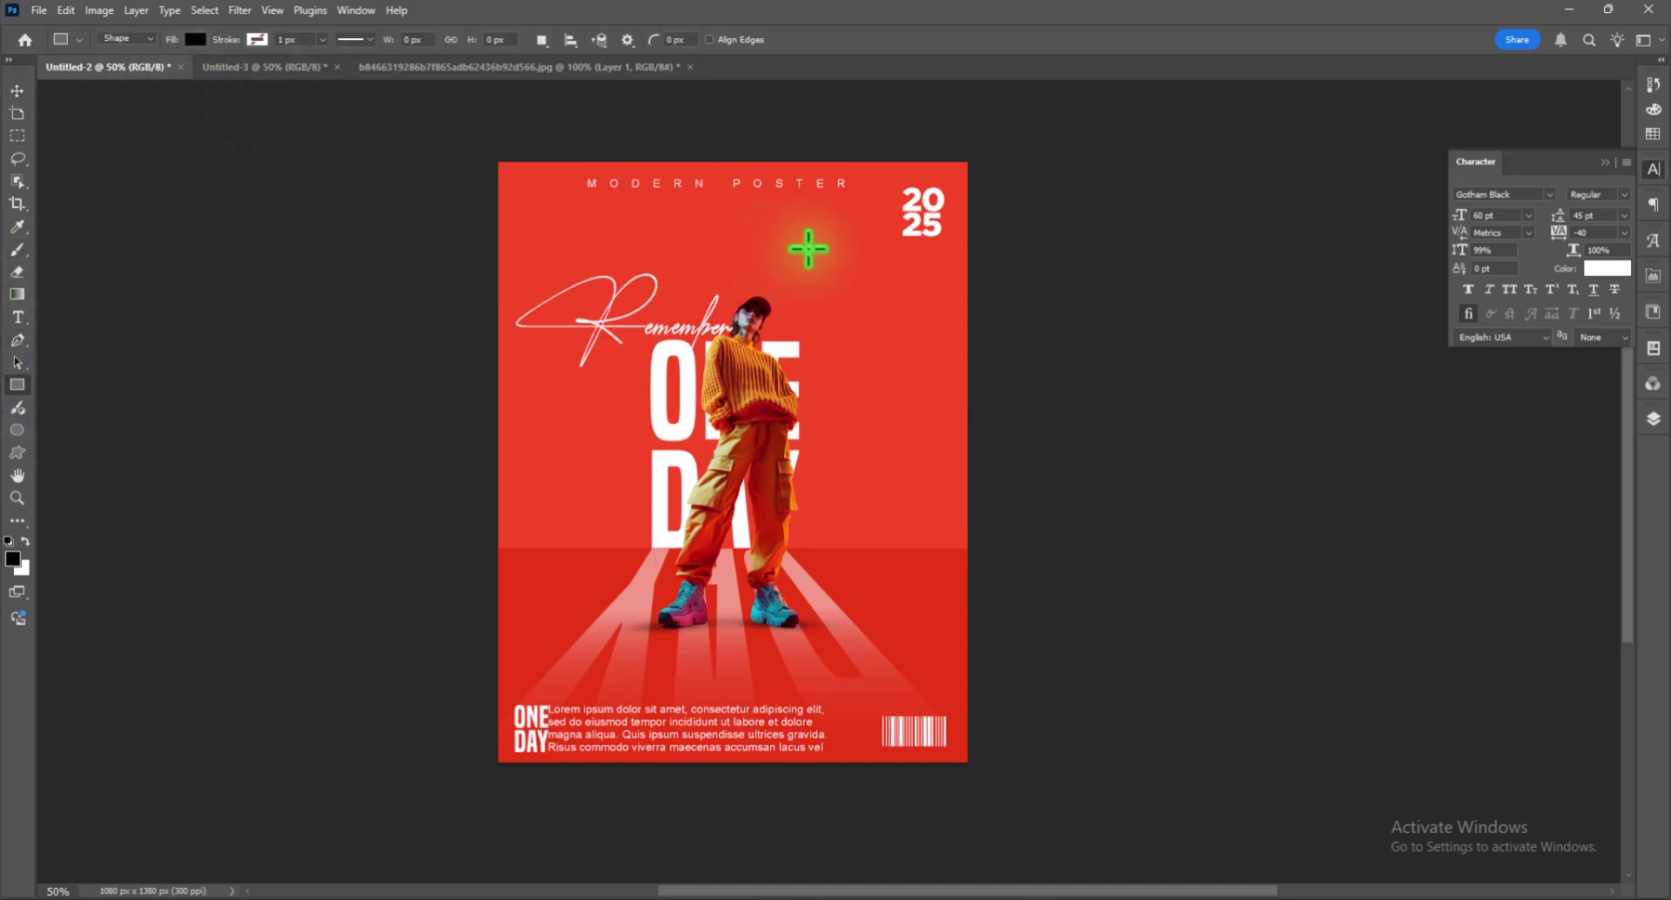
left_click_drag(839, 228, 840, 305)
left_click(17, 89)
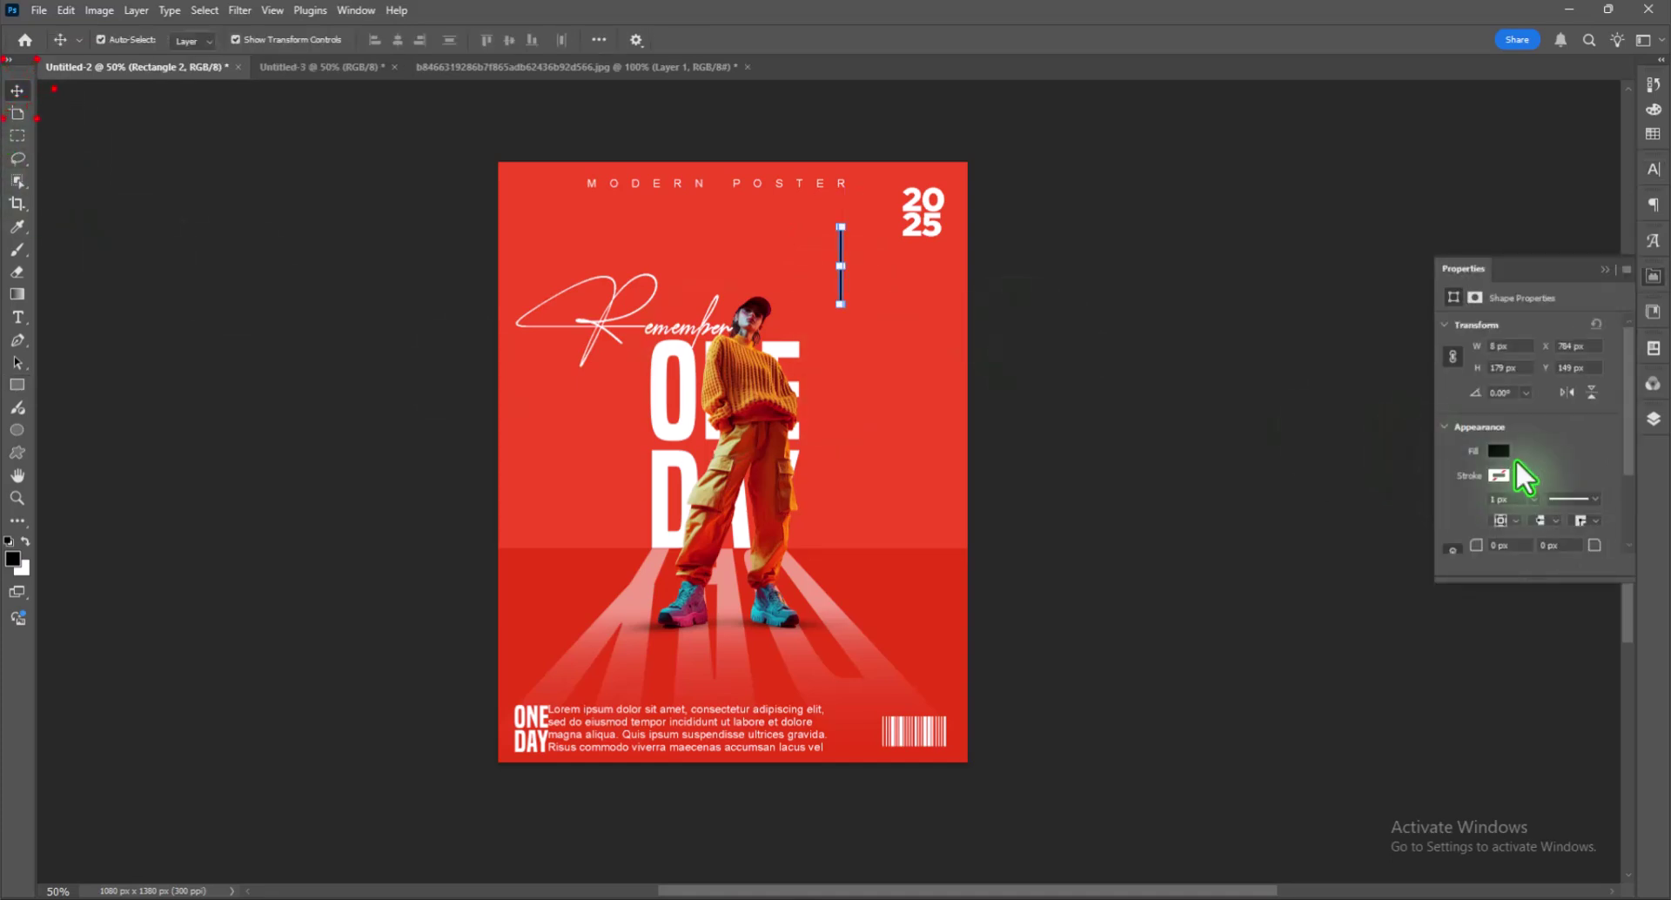
left_click(1499, 450)
left_click(1463, 547)
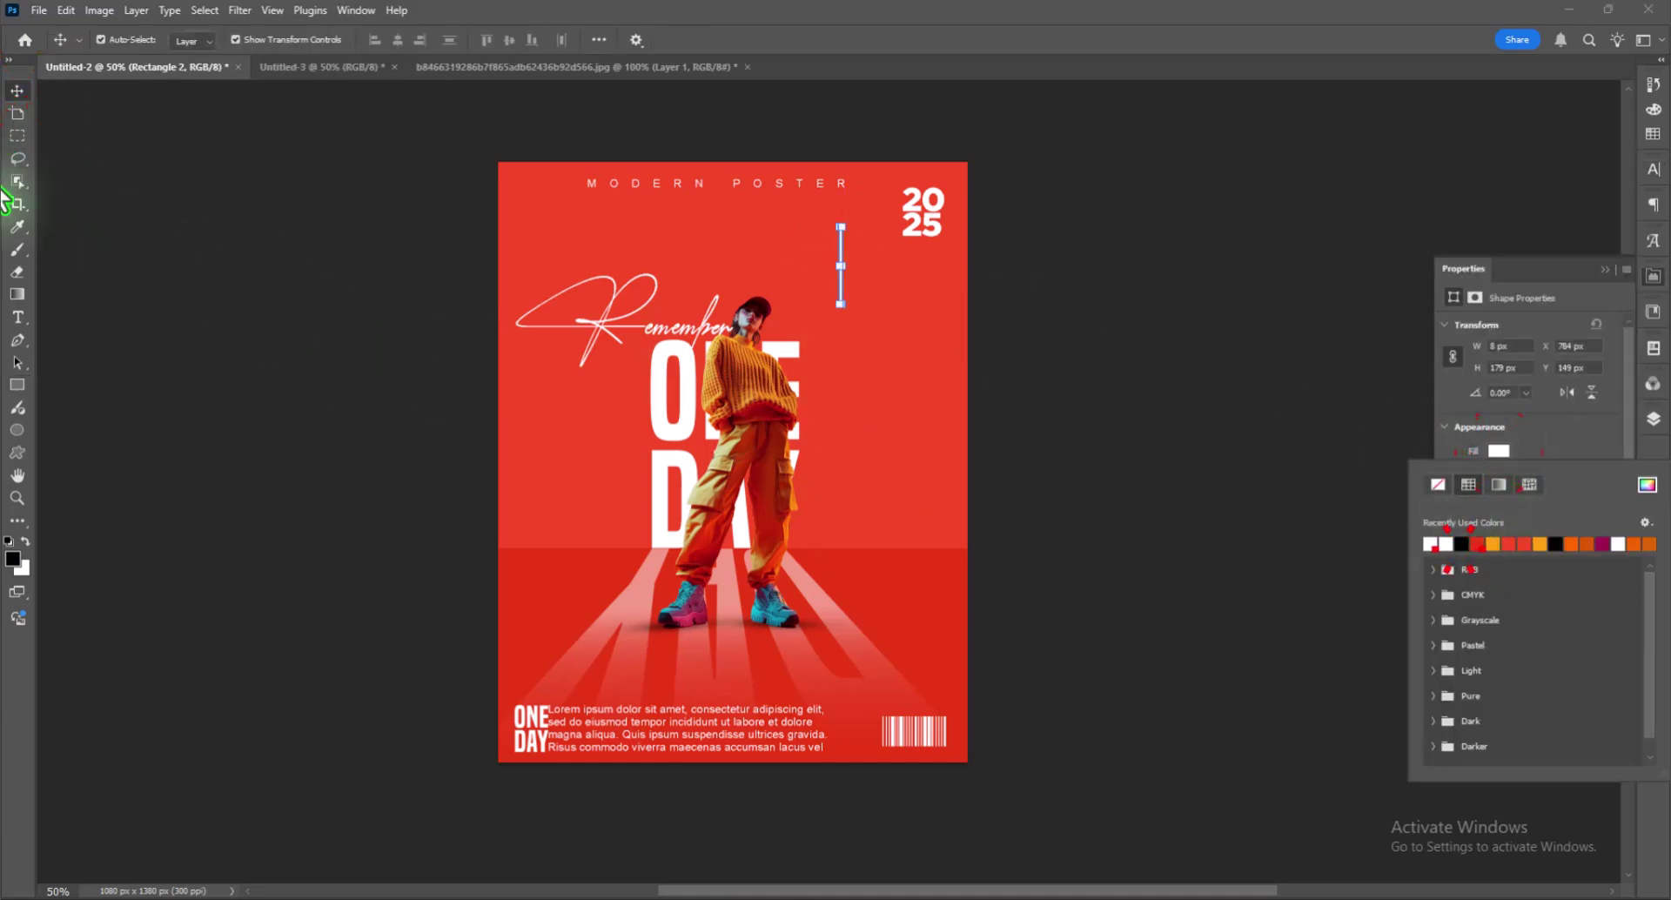
left_click(1009, 331)
- Move the white divider beside 2025 and collapse the Properties panel
left_click_drag(837, 268, 896, 220)
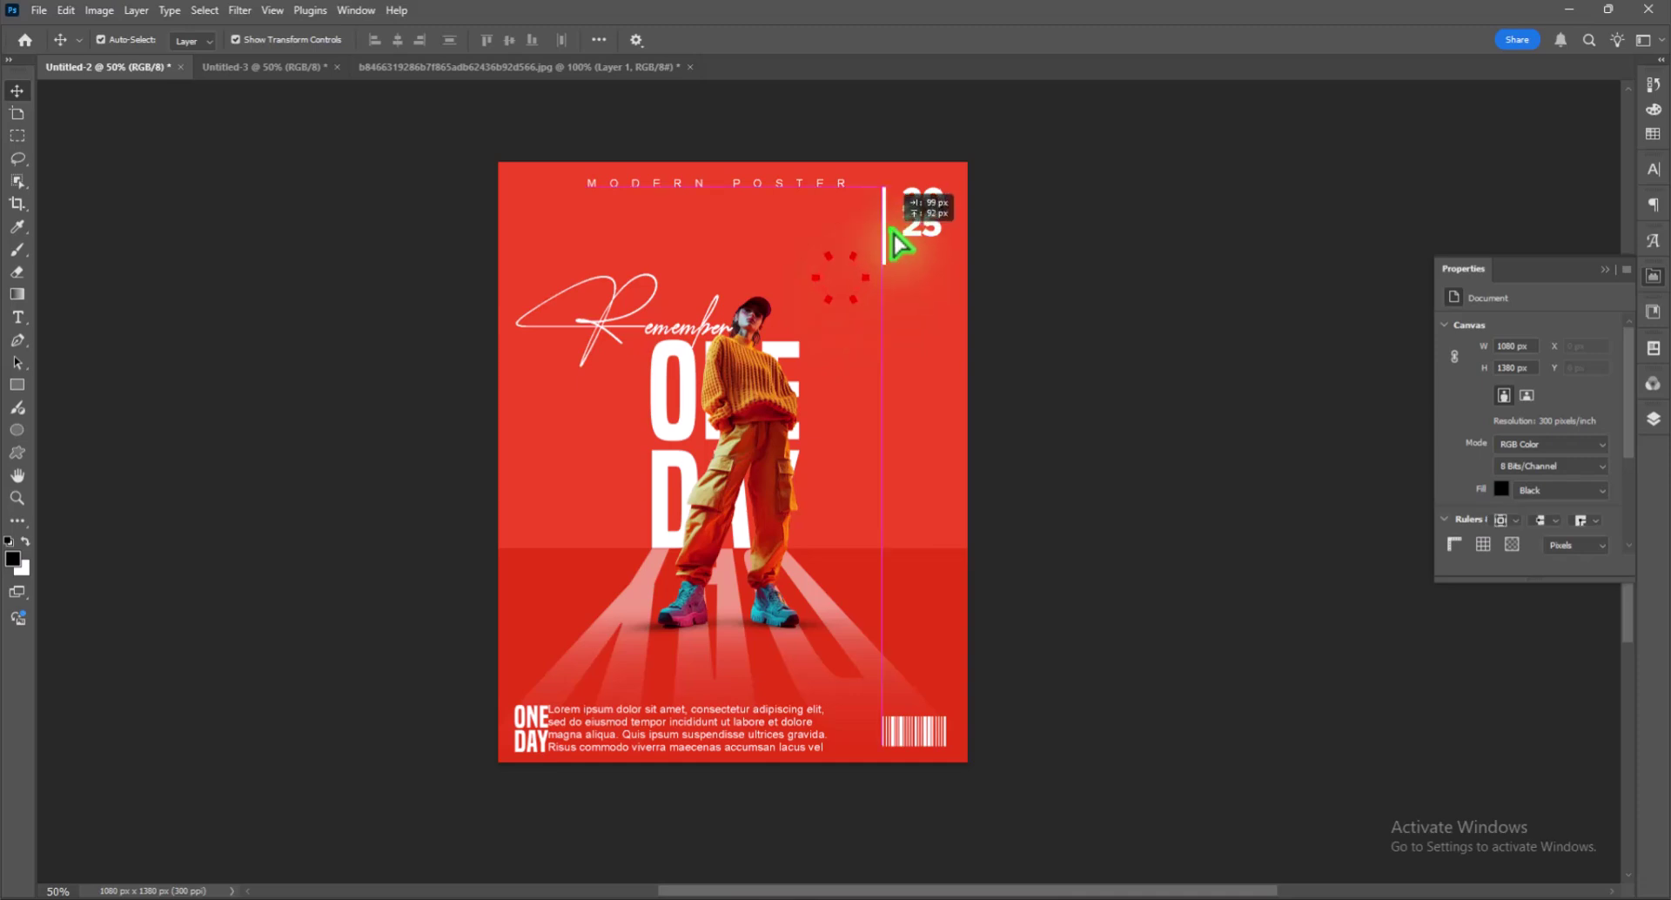
left_click(1157, 385)
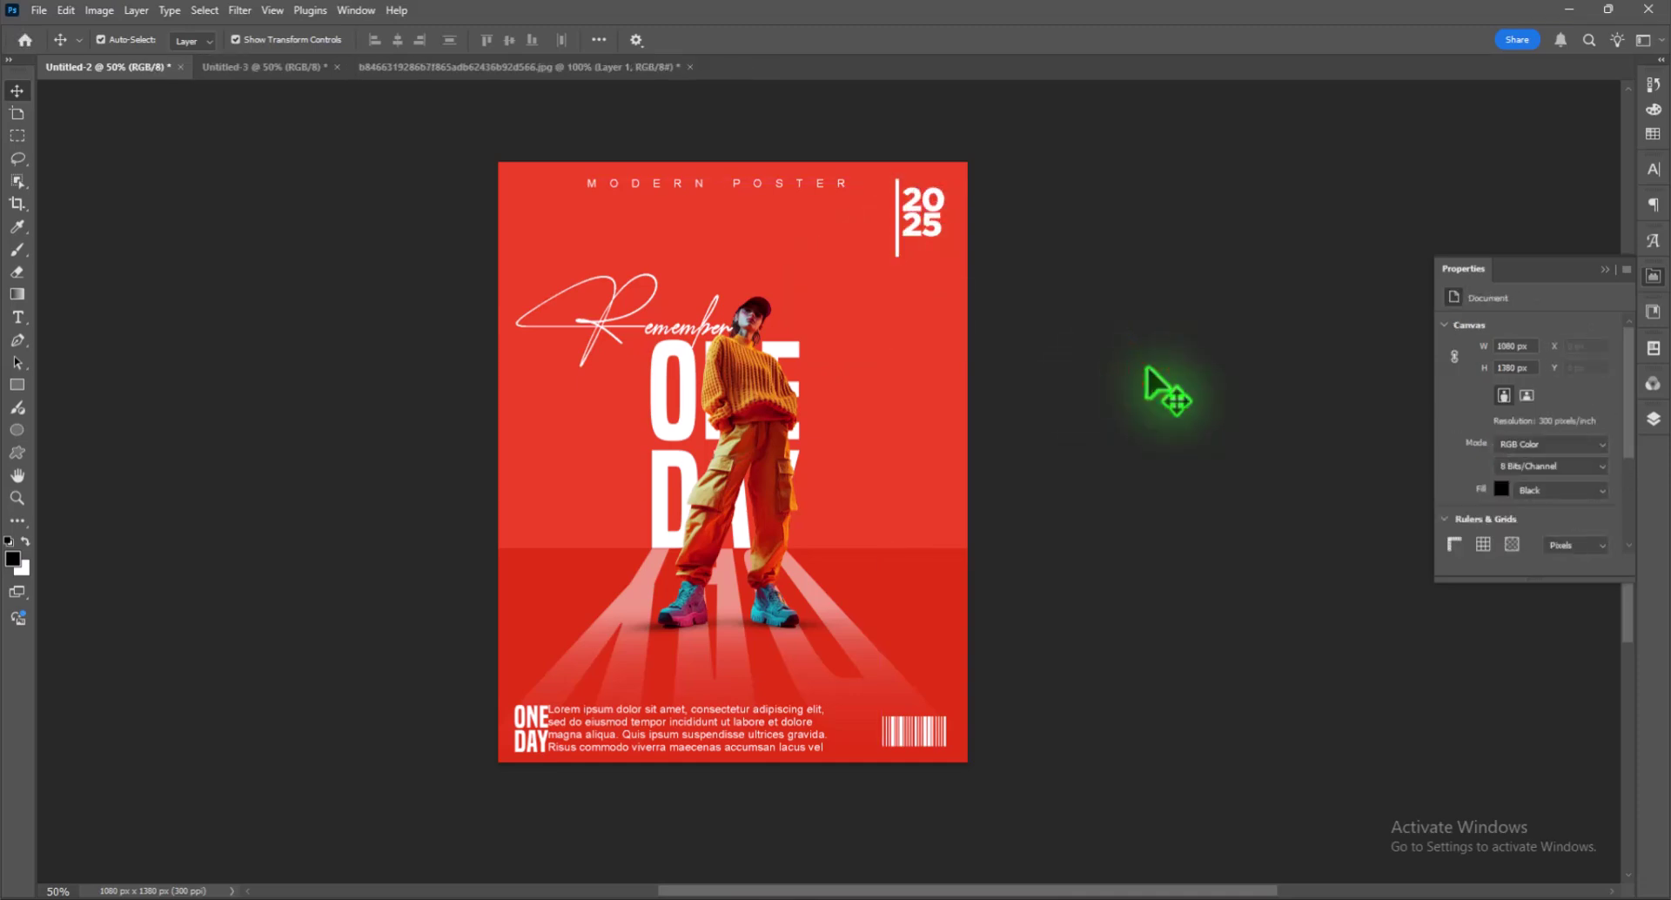
left_click(1653, 276)
left_click(1305, 365)
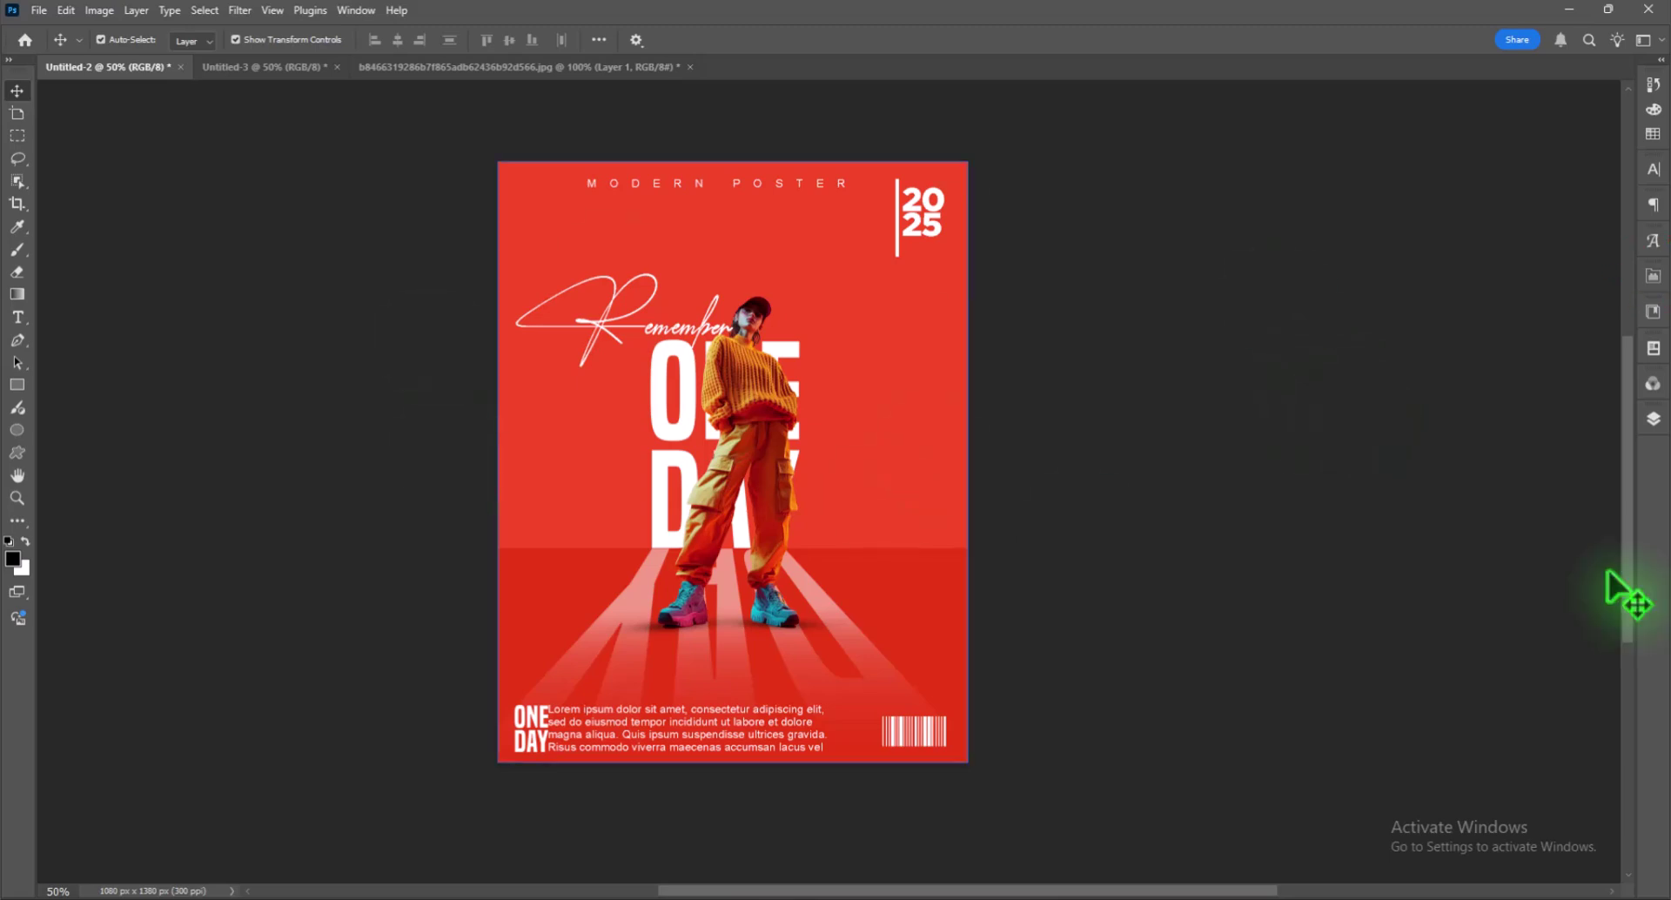
- Stamp all visible layers into a new merged layer above Rectangle 2
left_click(1652, 419)
left_click(1558, 540)
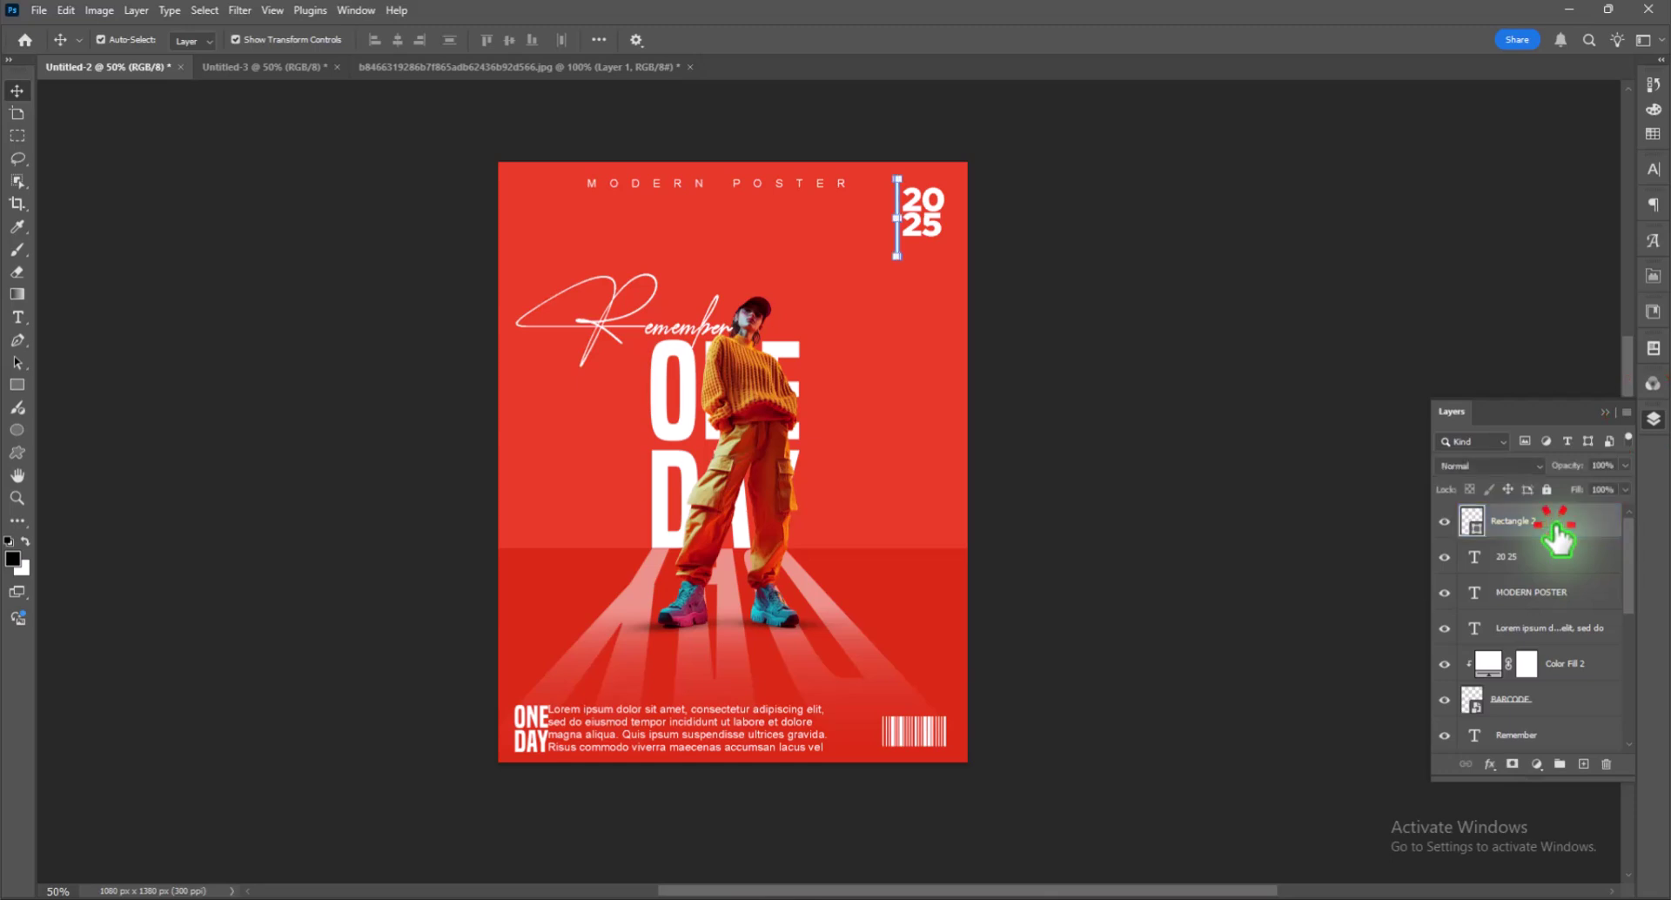
key("ctrl+shift+alt+e")
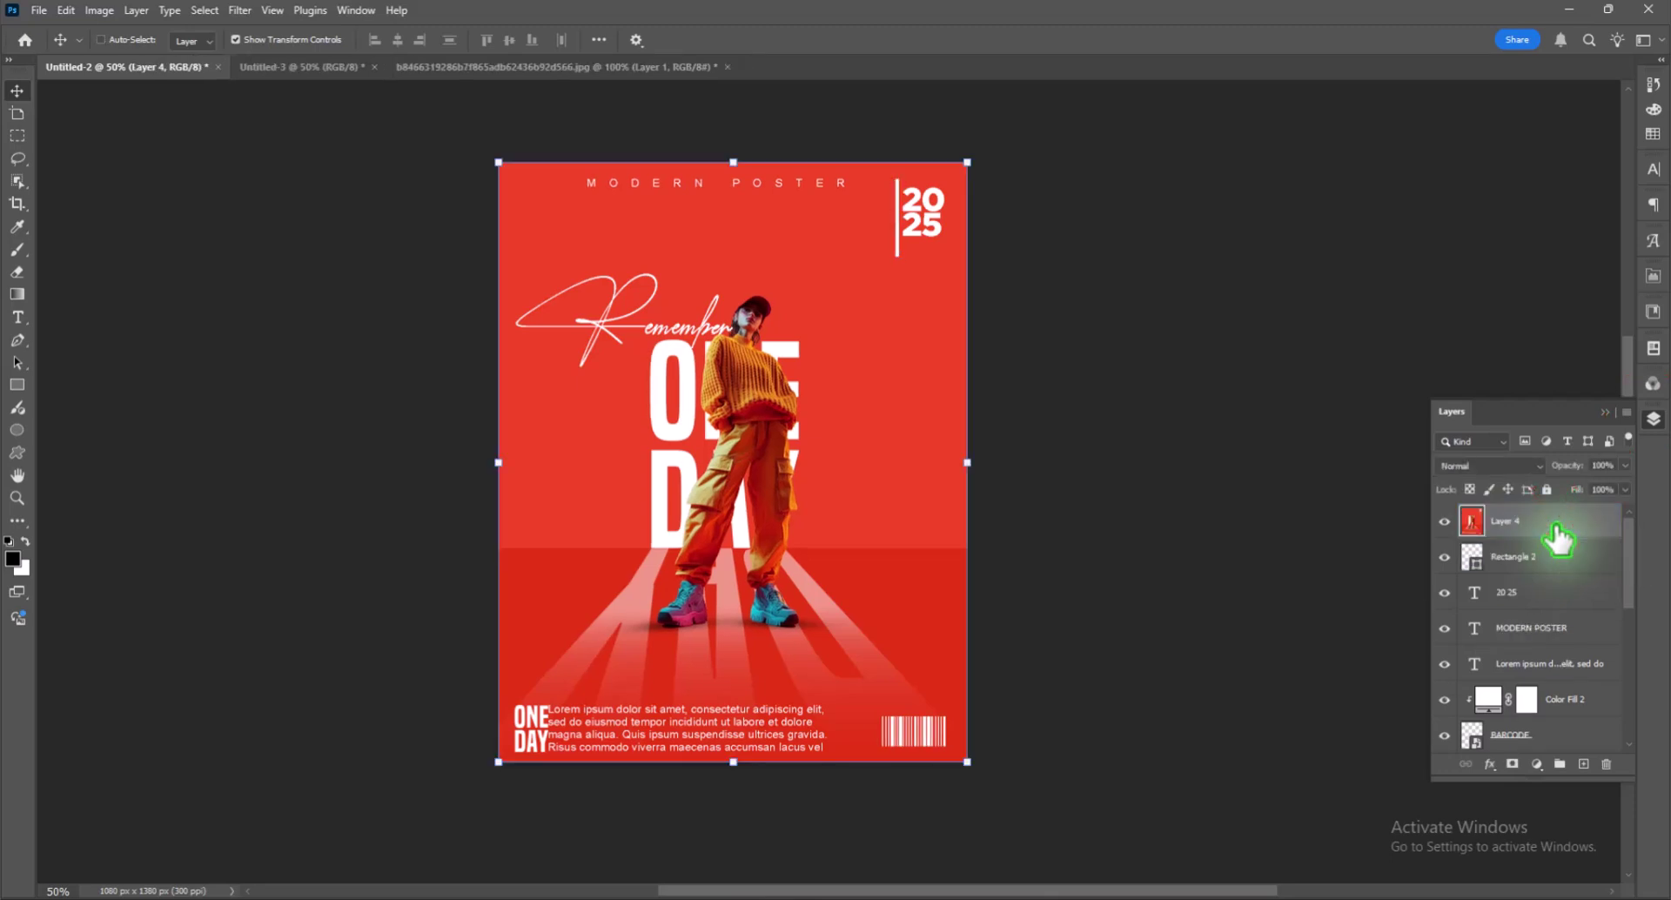
- Draw a rectangle over the poster filled with red sampled from the poster
left_click(15, 383)
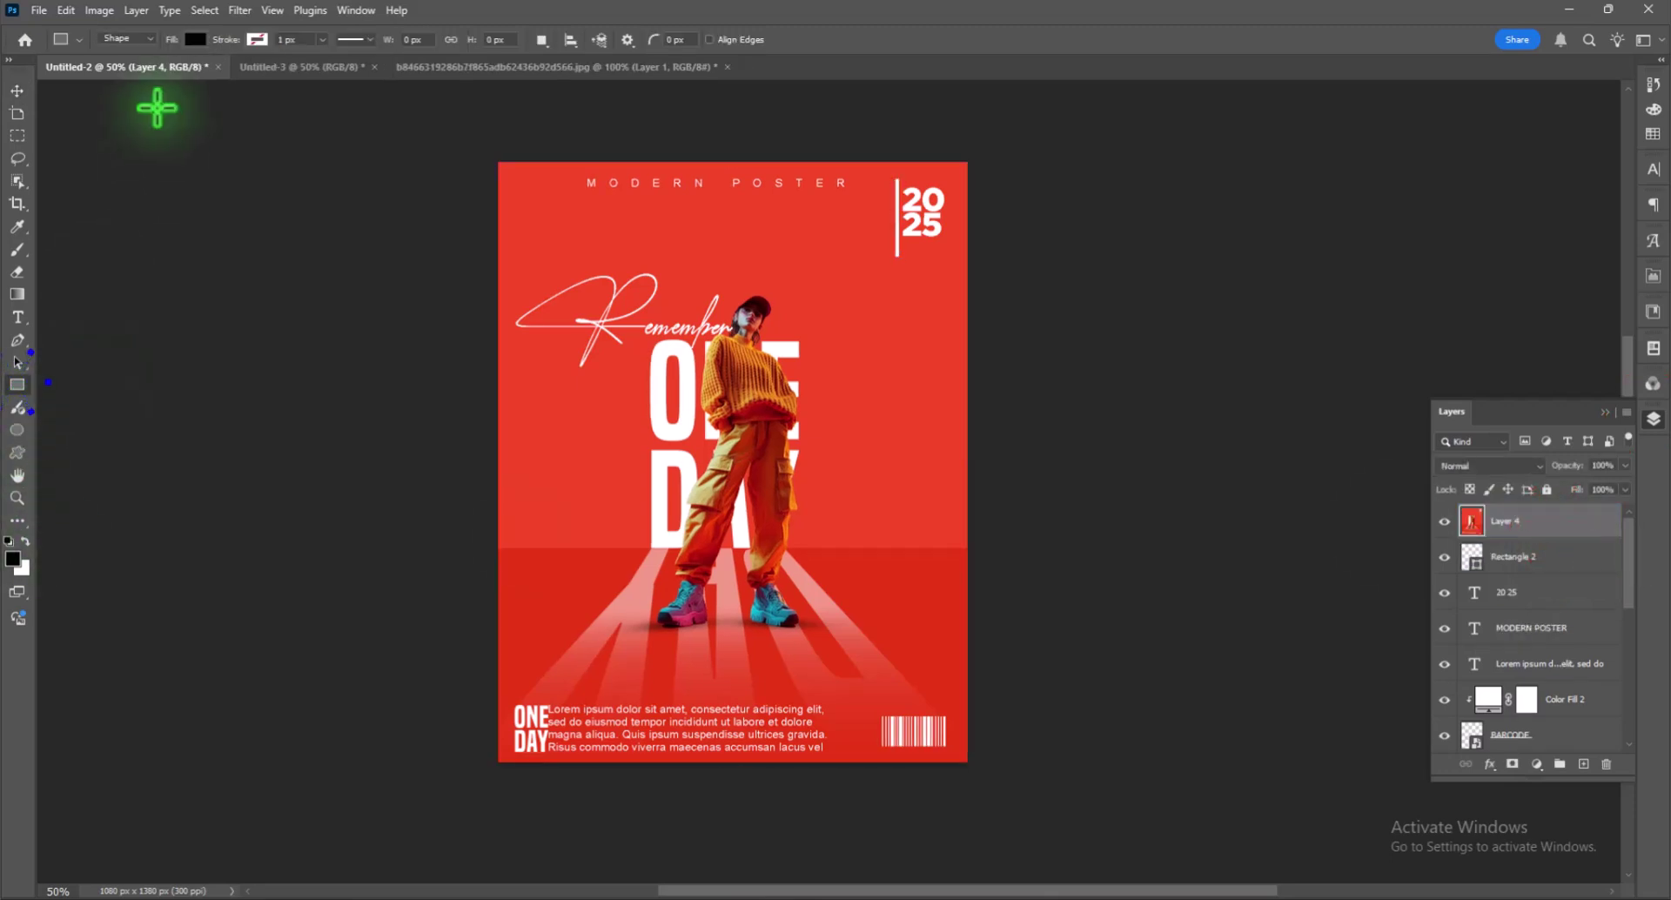
left_click(196, 39)
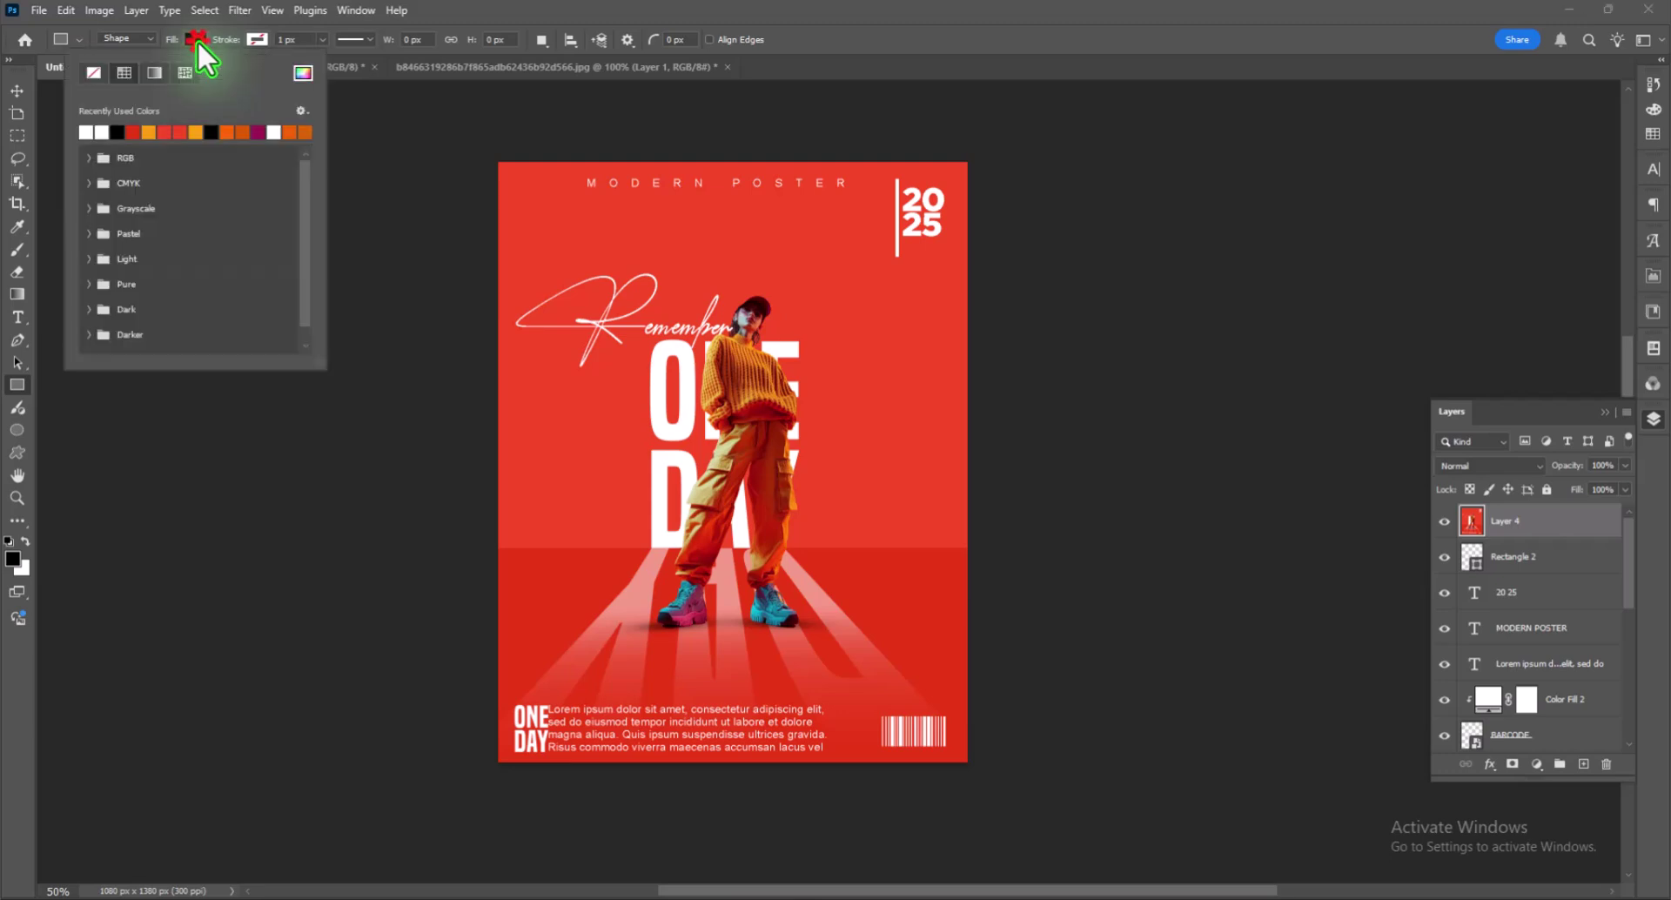
mouse_move(498, 162)
left_mouse_down()
mouse_move(729, 473)
mouse_move(944, 558)
left_mouse_up()
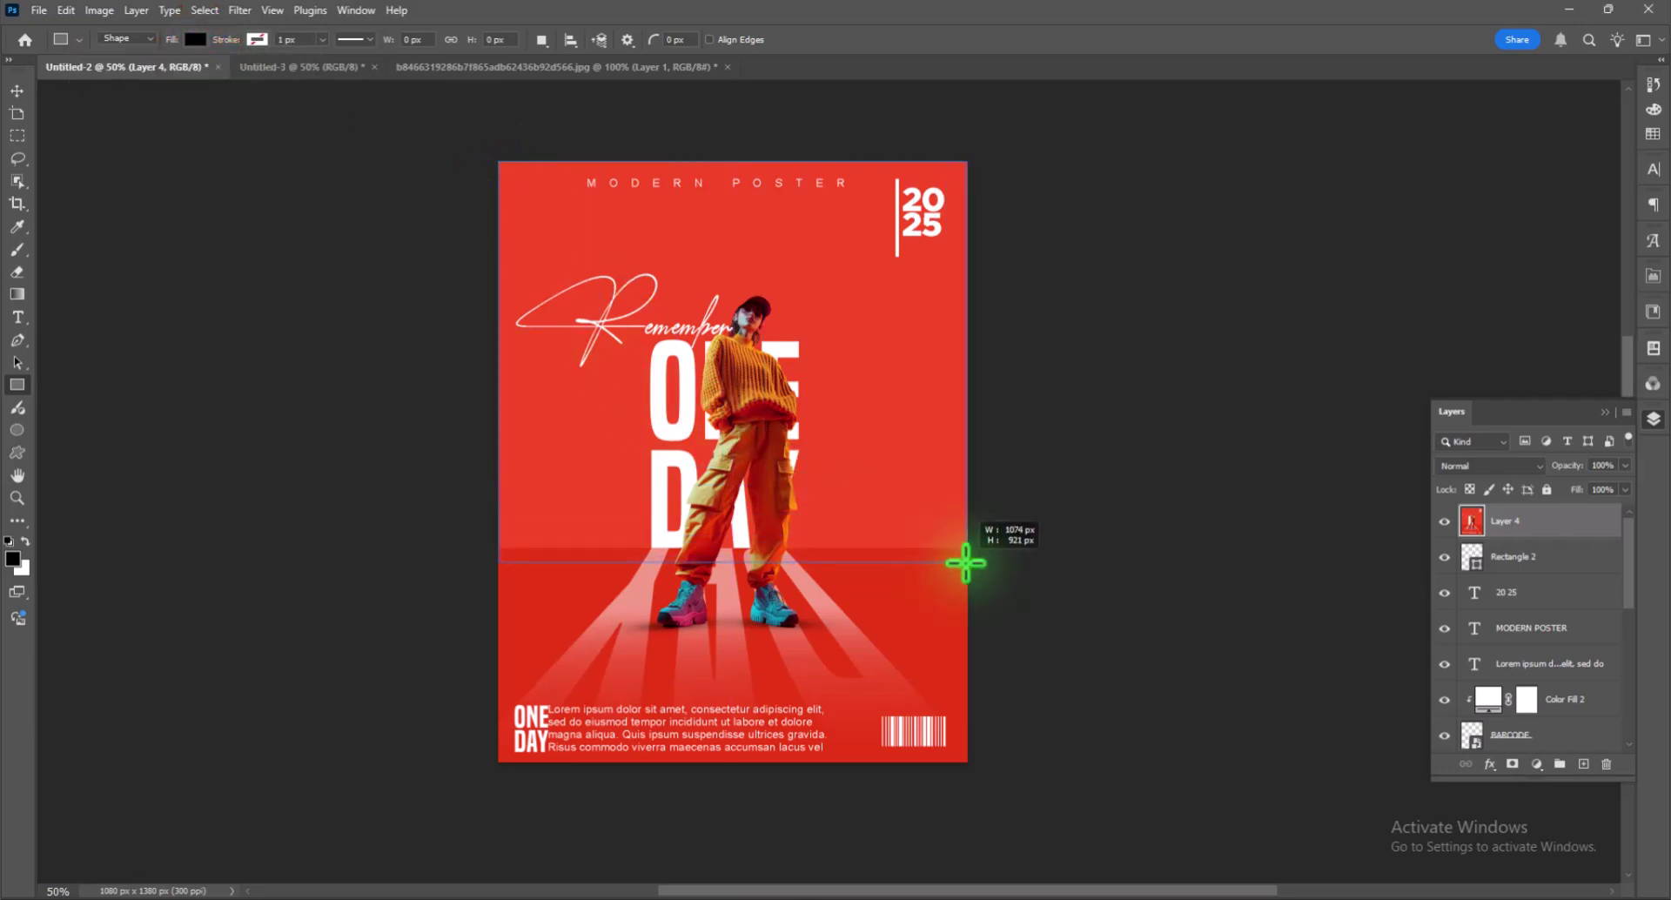
left_click_drag(967, 561, 968, 561)
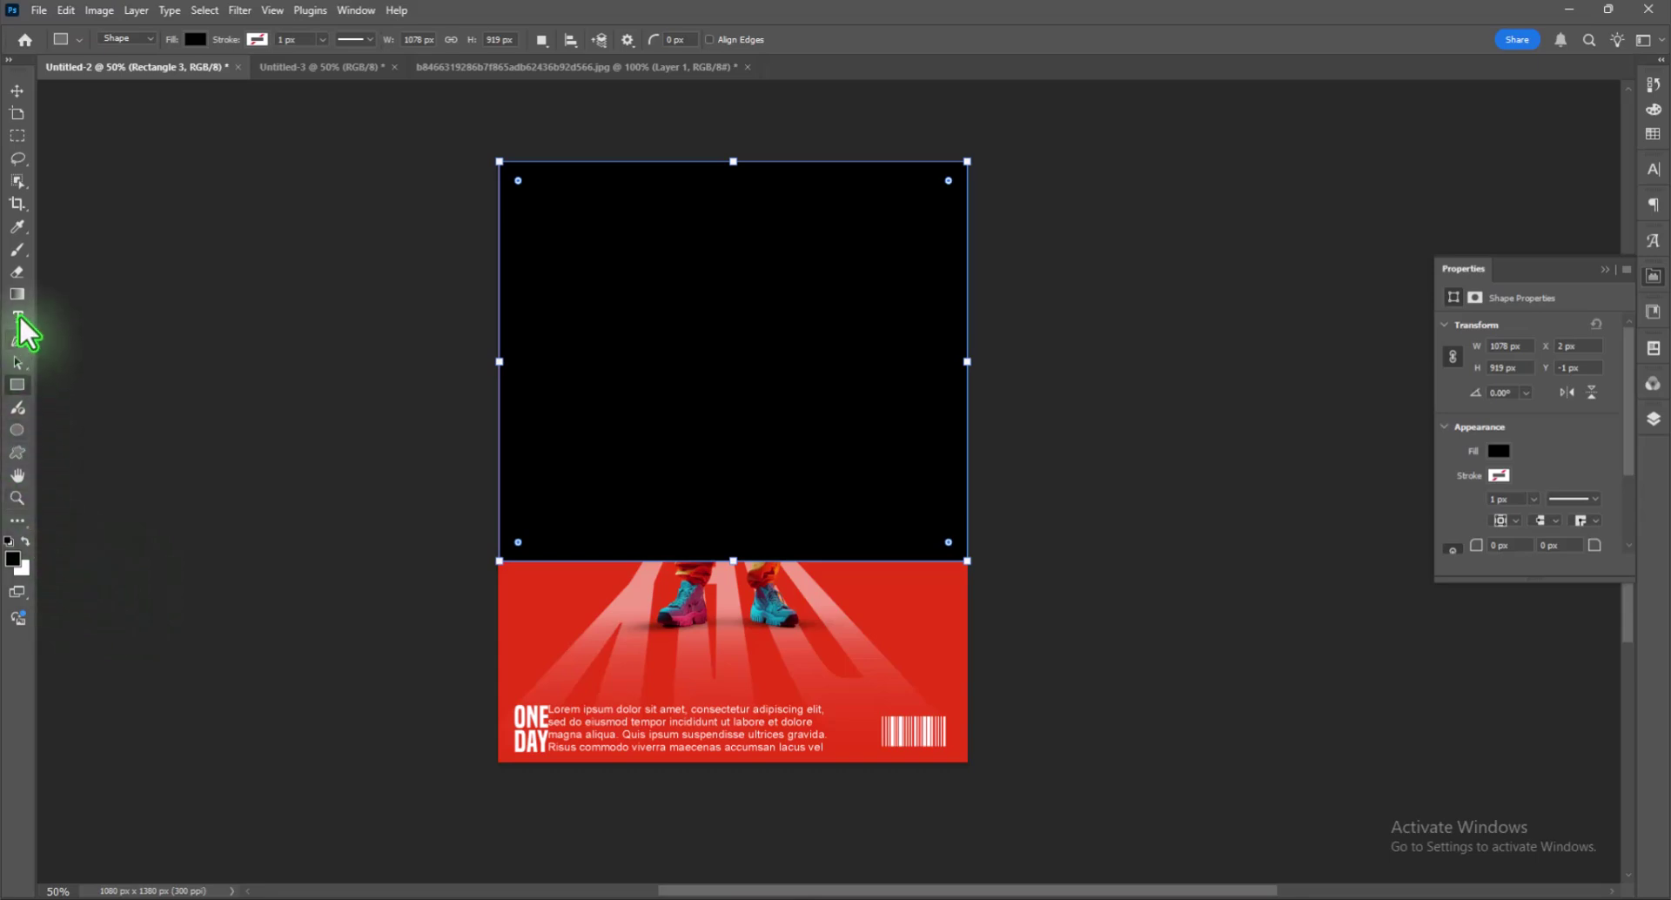
left_click(18, 226)
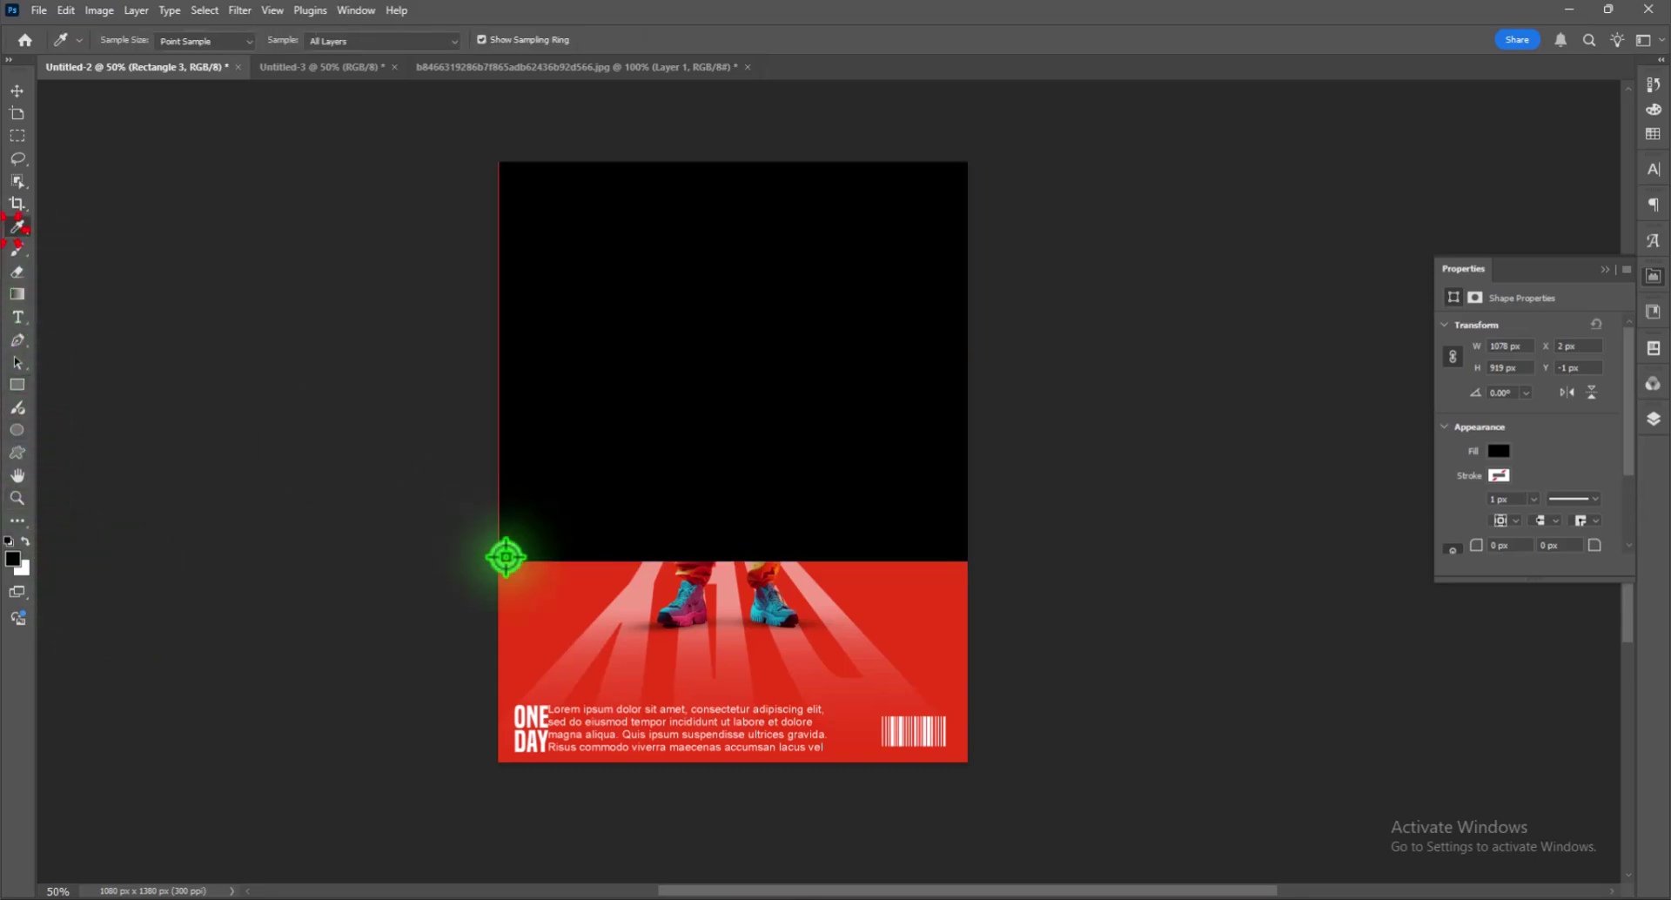
left_click(557, 588)
- Stretch the red rectangle past every edge of the poster
left_click(17, 90)
key("ctrl+t")
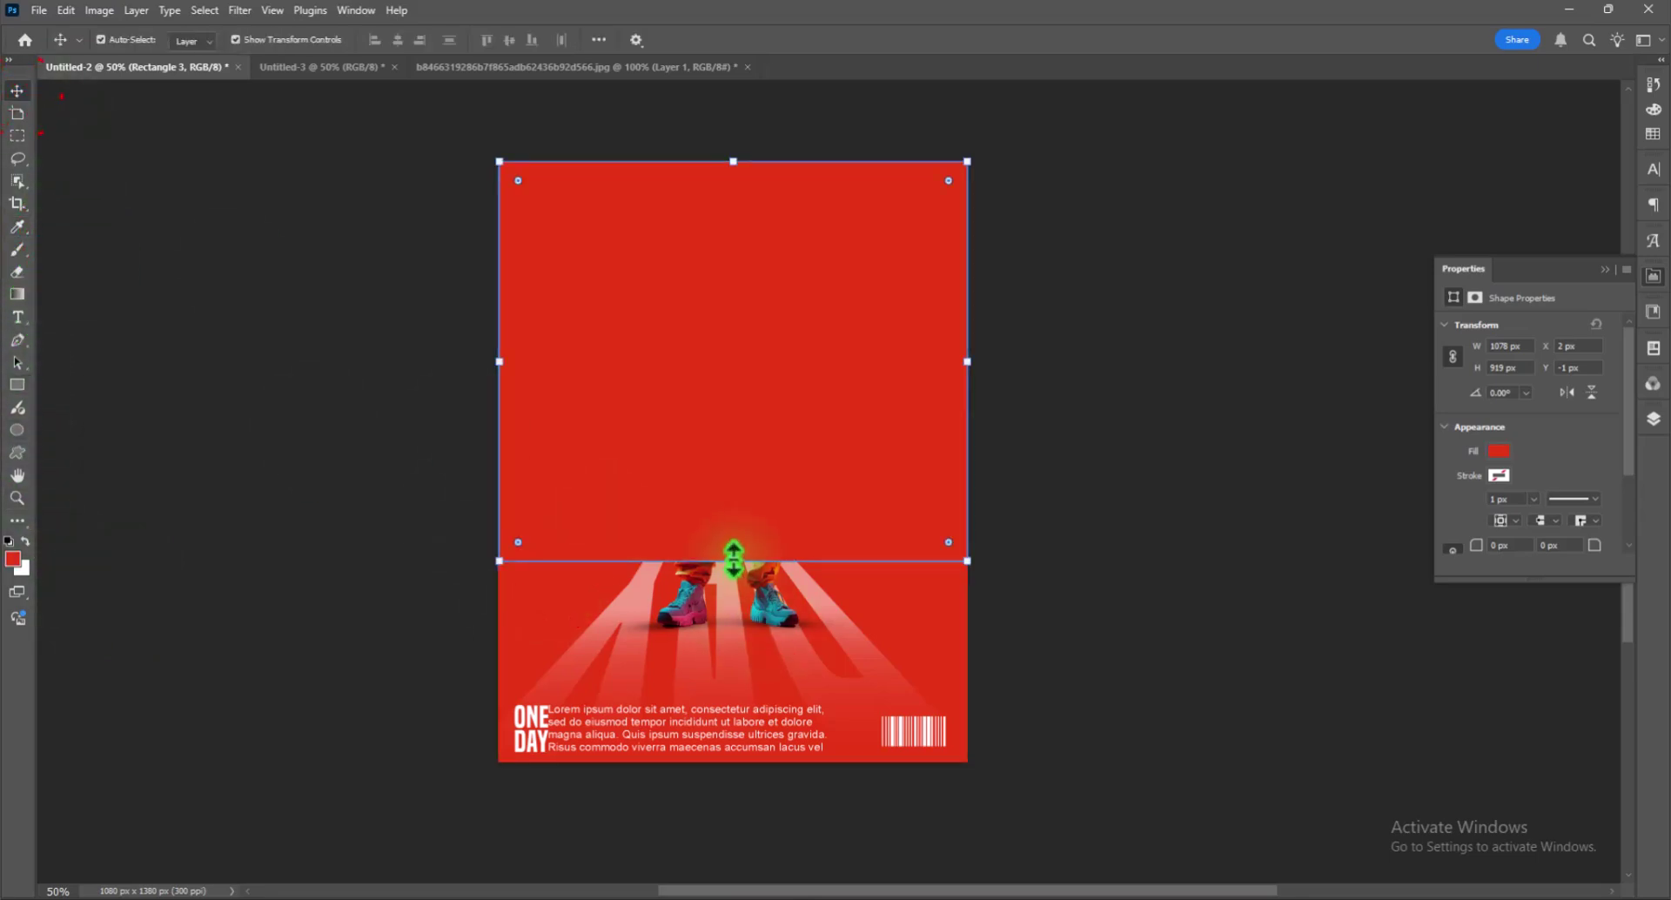
left_click_drag(738, 566, 739, 761)
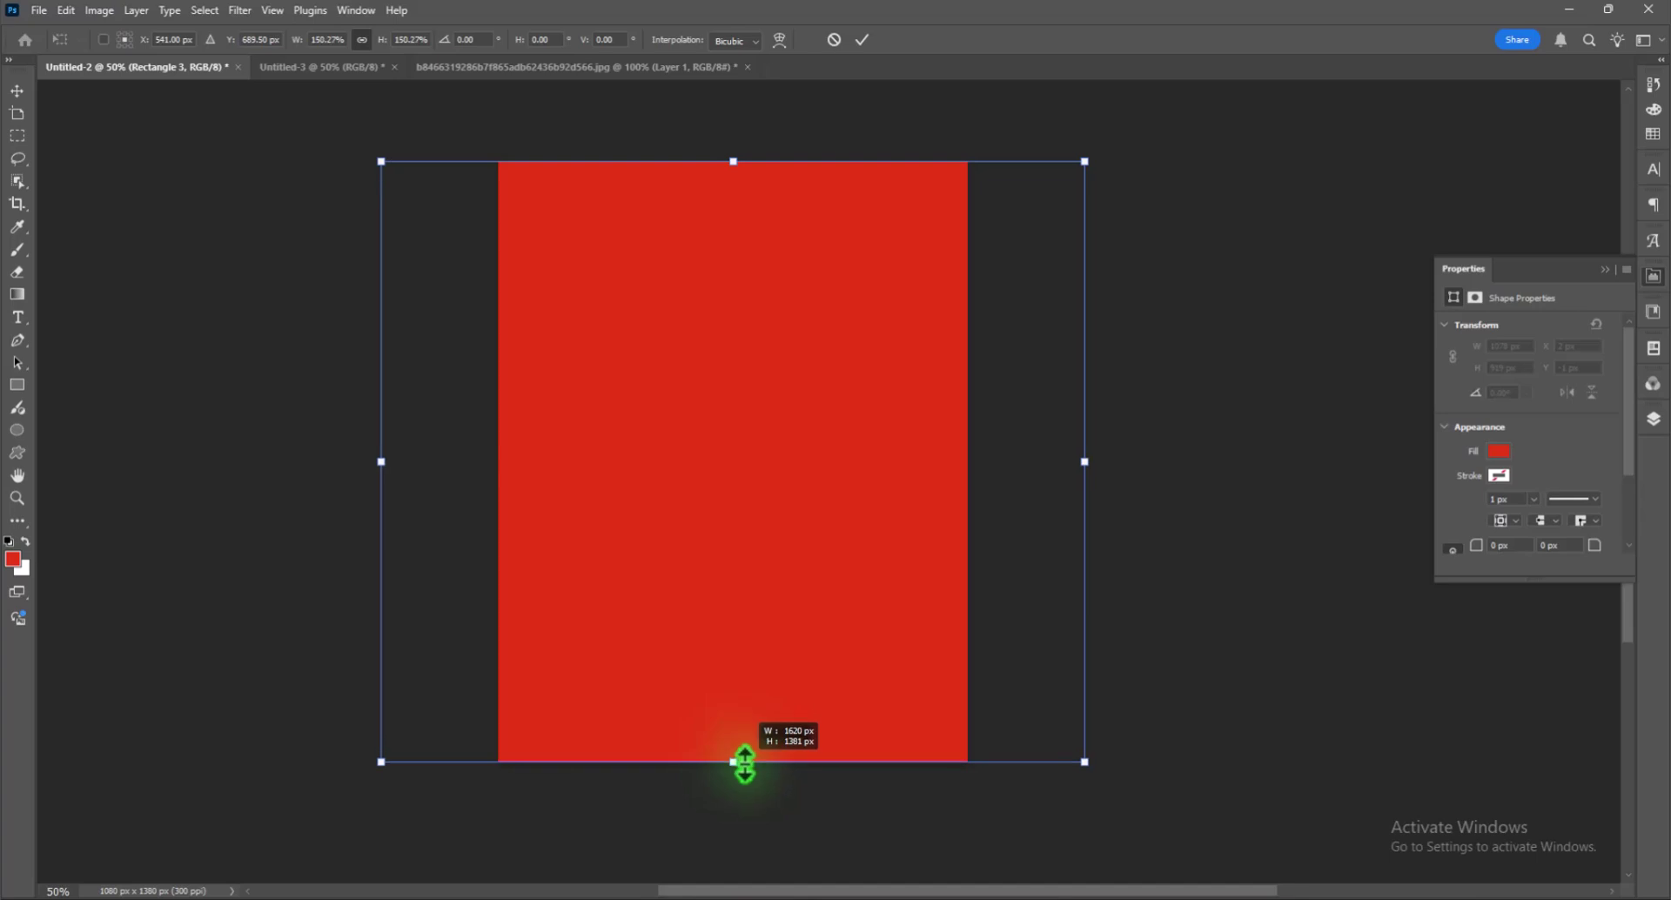
key("Return")
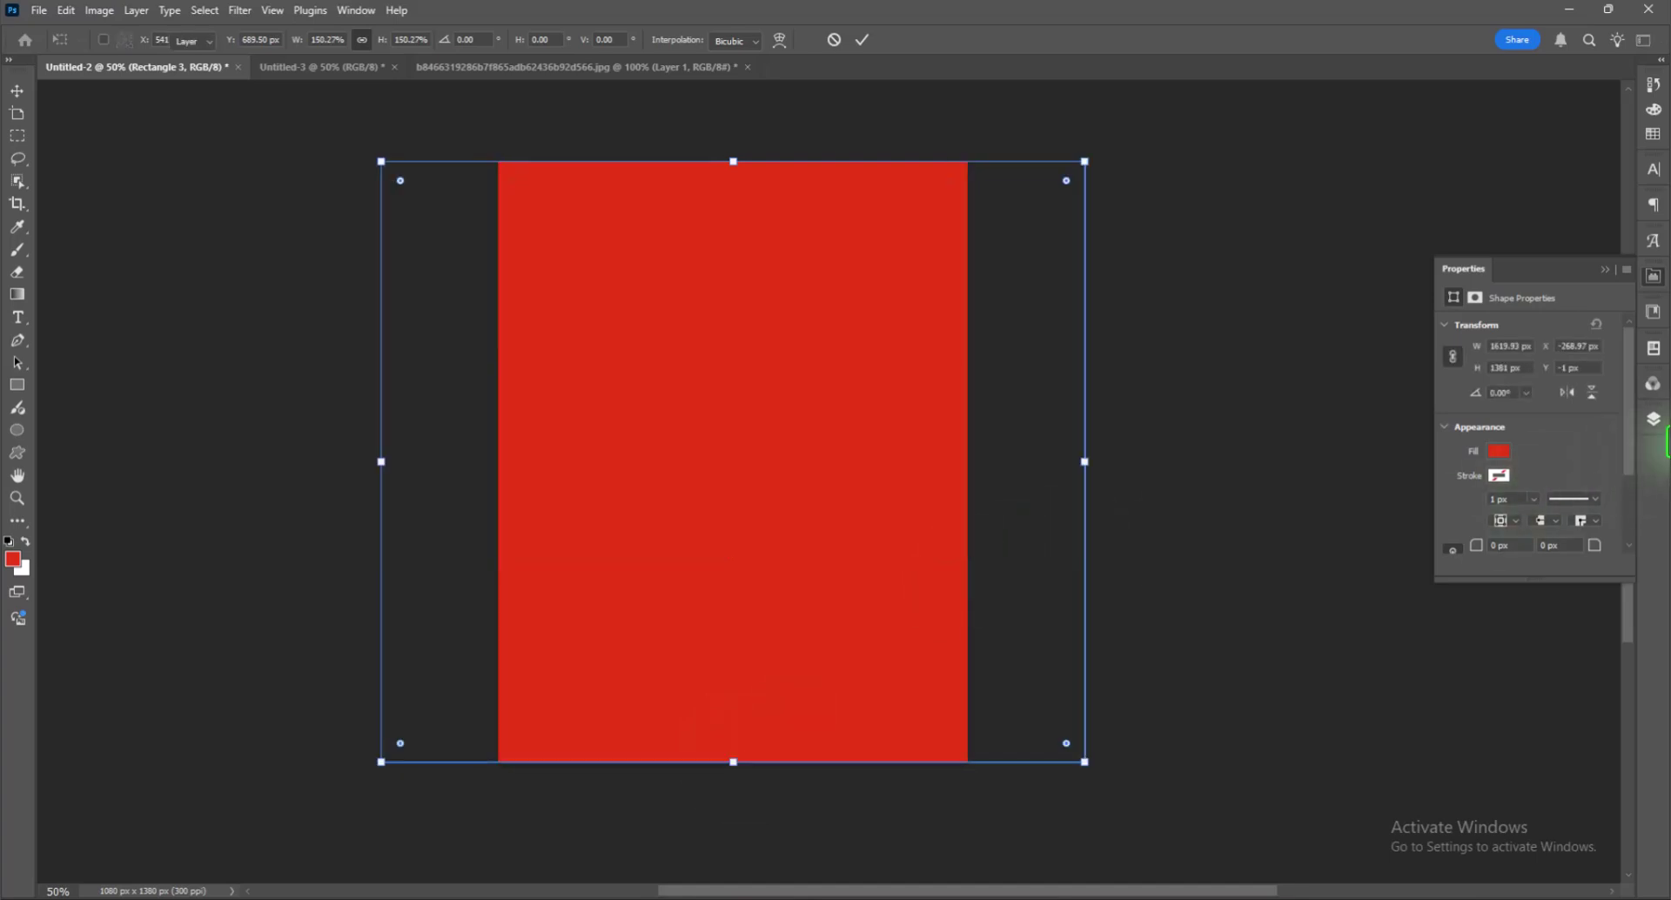
left_click(1653, 419)
- Set the red rectangle to Multiply at about 23% opacity
left_click(1484, 466)
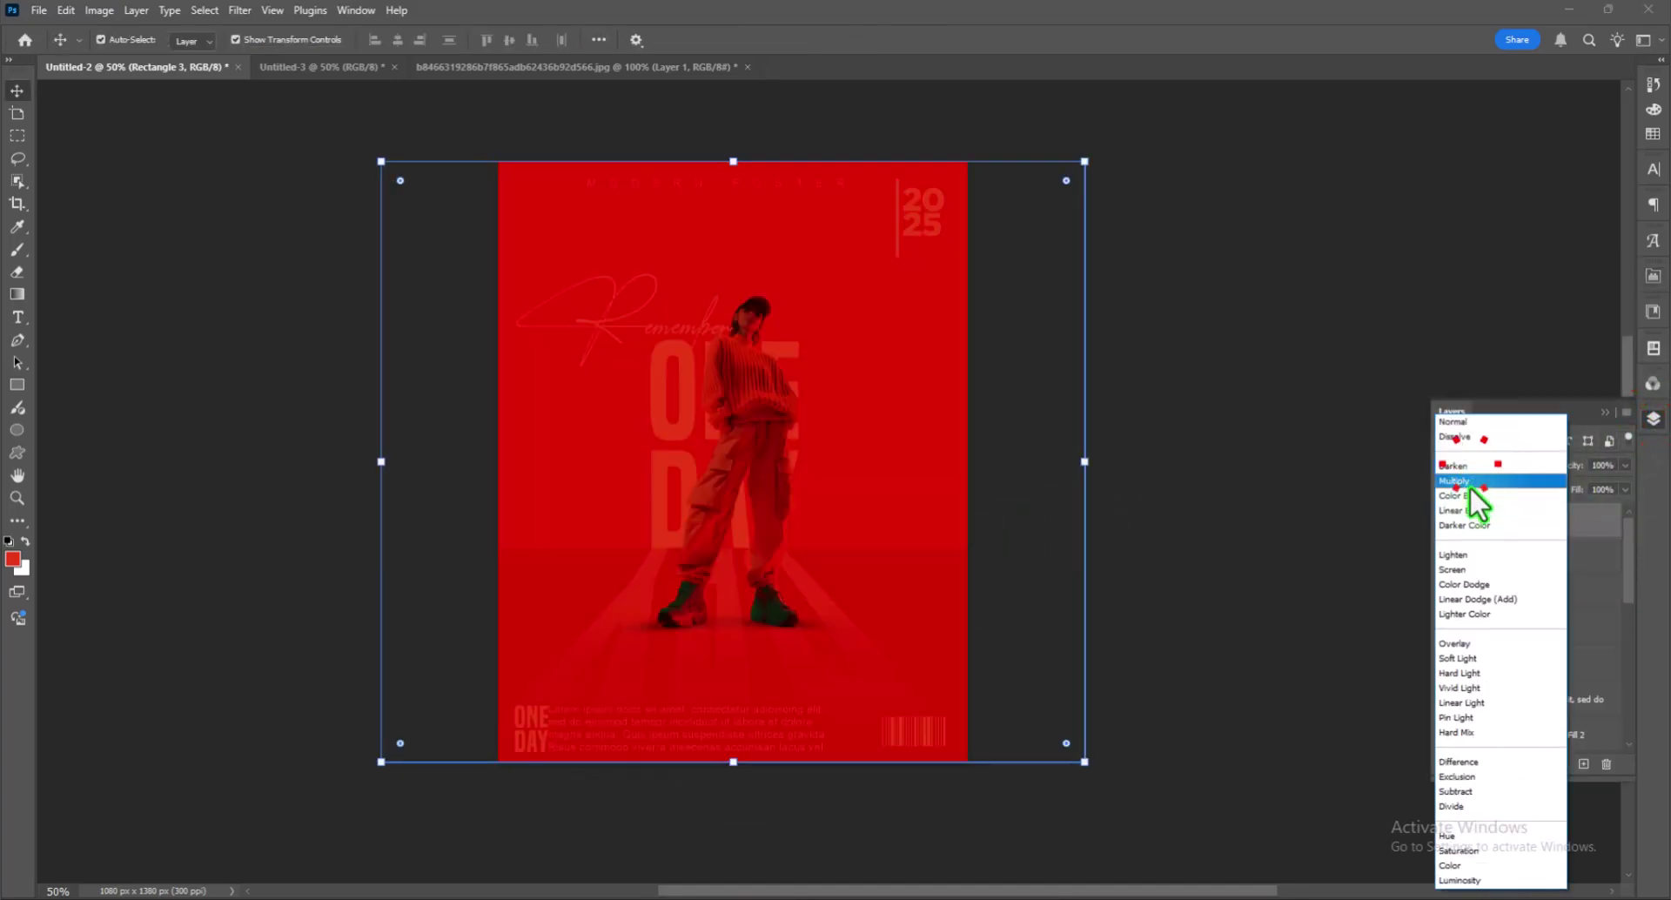
left_click(1470, 493)
left_click_drag(1624, 481, 1586, 484)
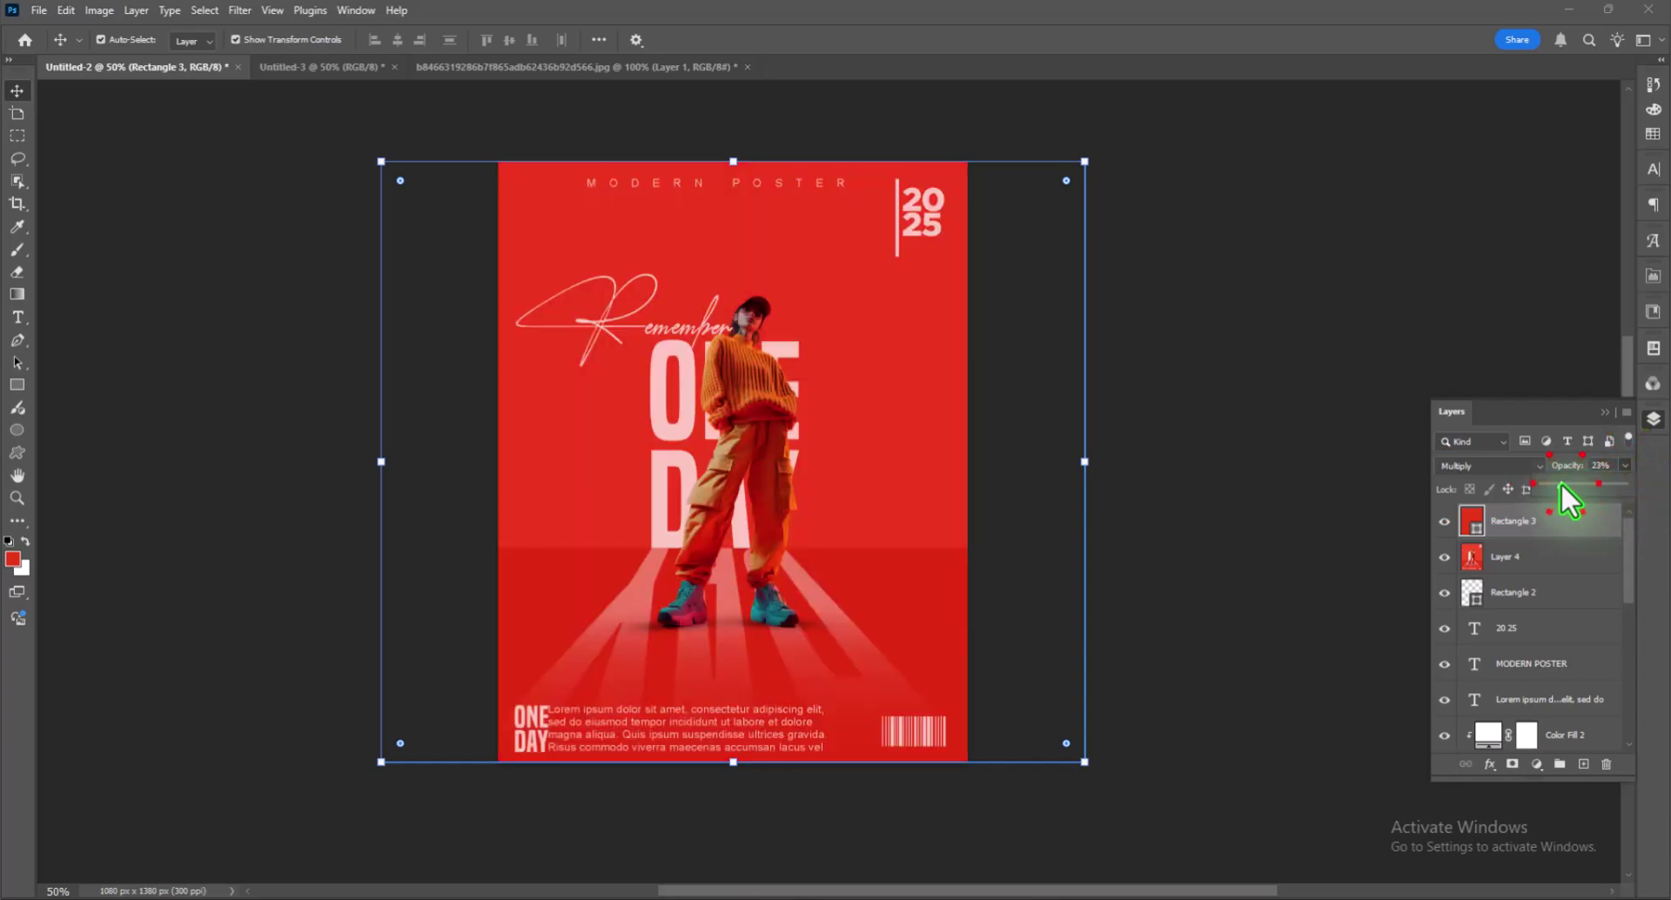
- Add a Color Lookup adjustment using DropBlues.3DL at 24% opacity
left_click(1536, 764)
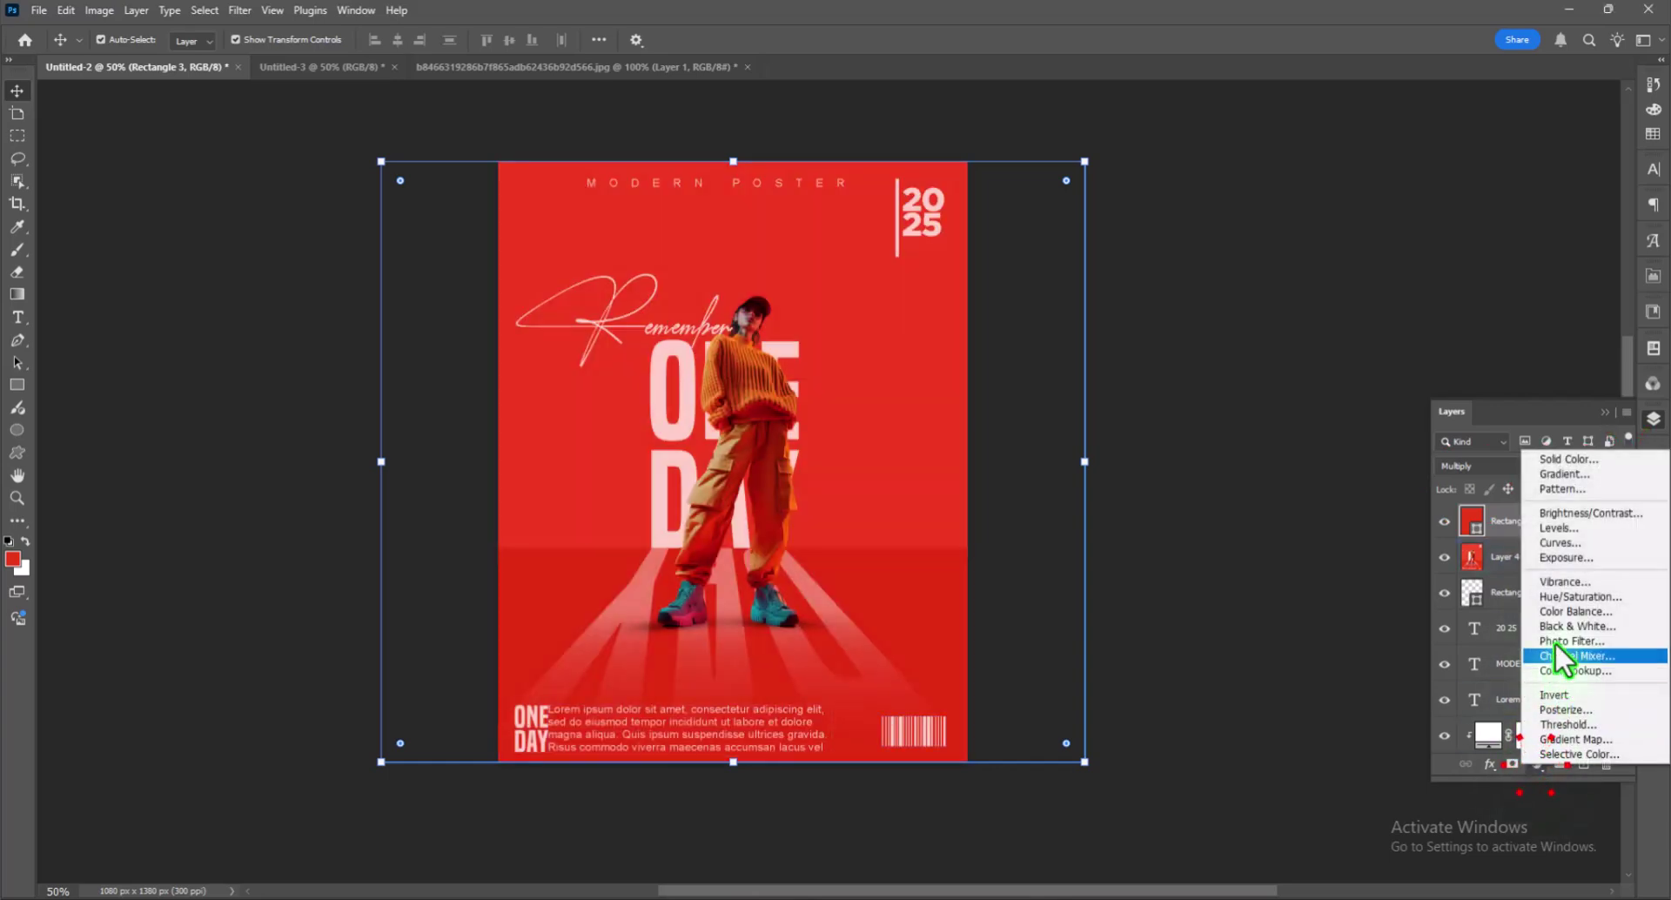
left_click(1566, 670)
left_click(1521, 327)
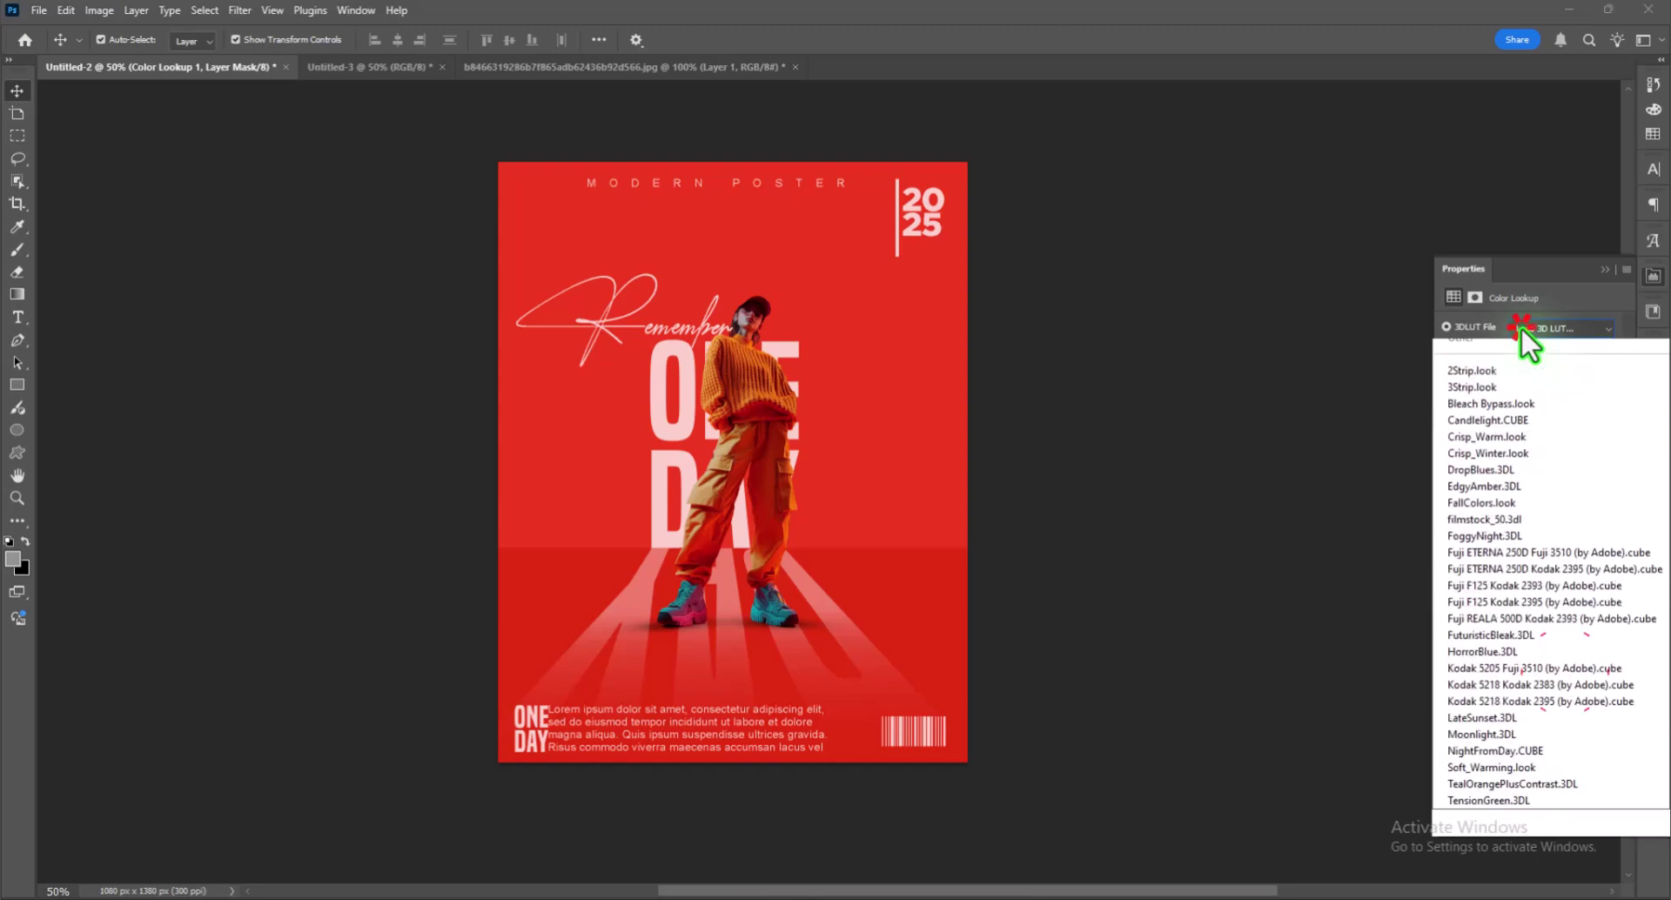
left_click(1484, 497)
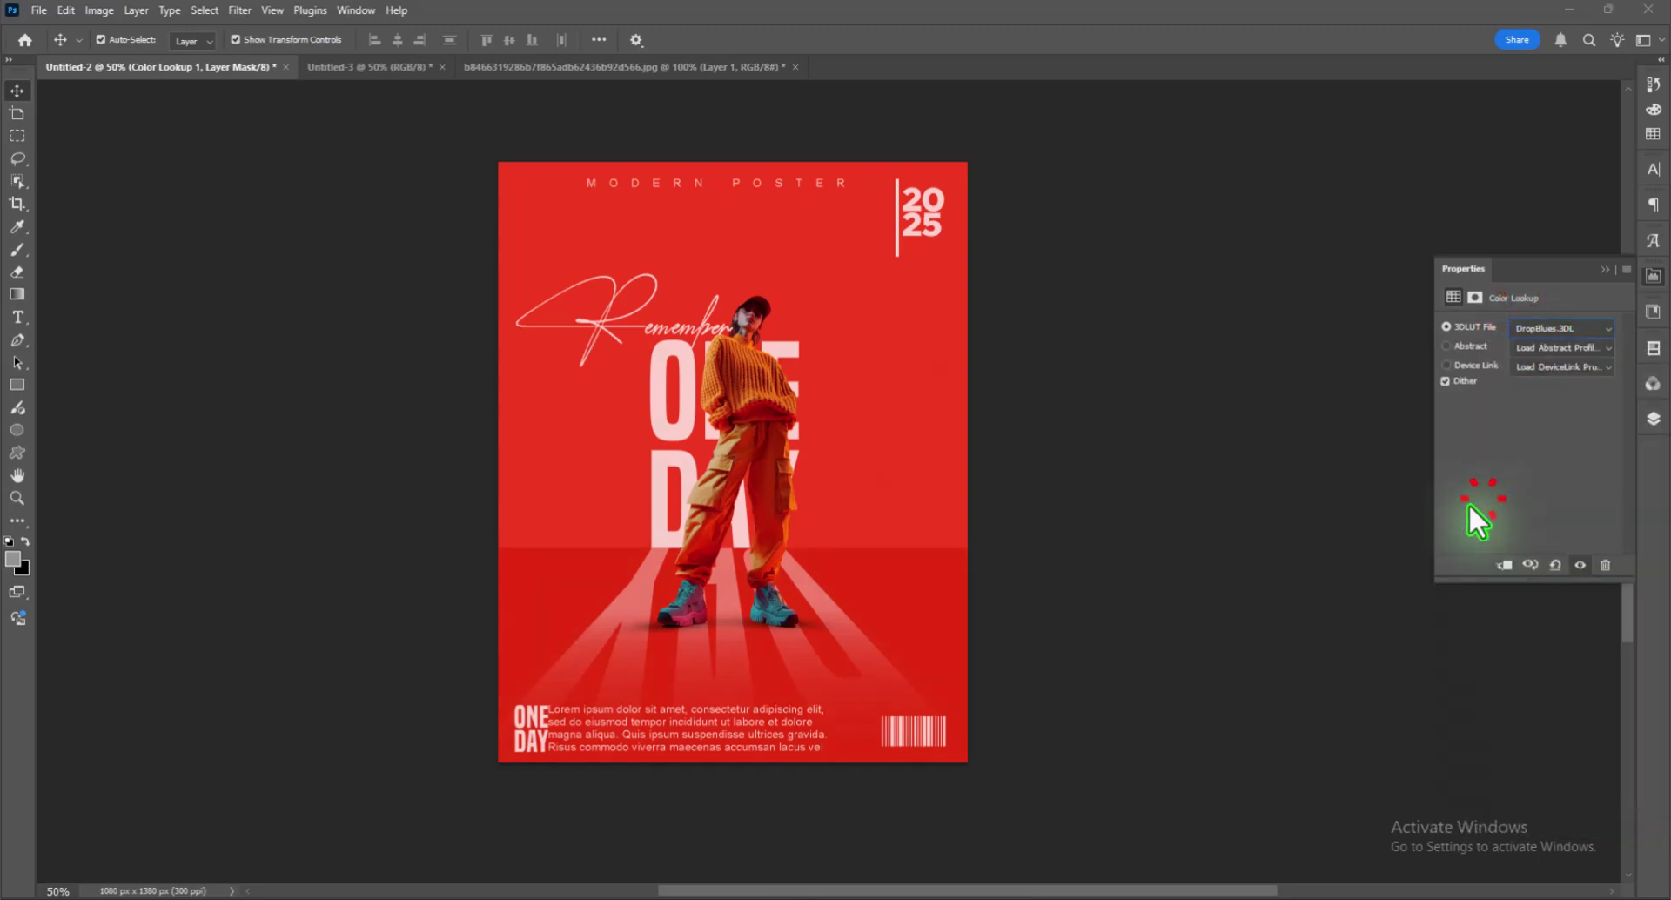
left_click(1652, 418)
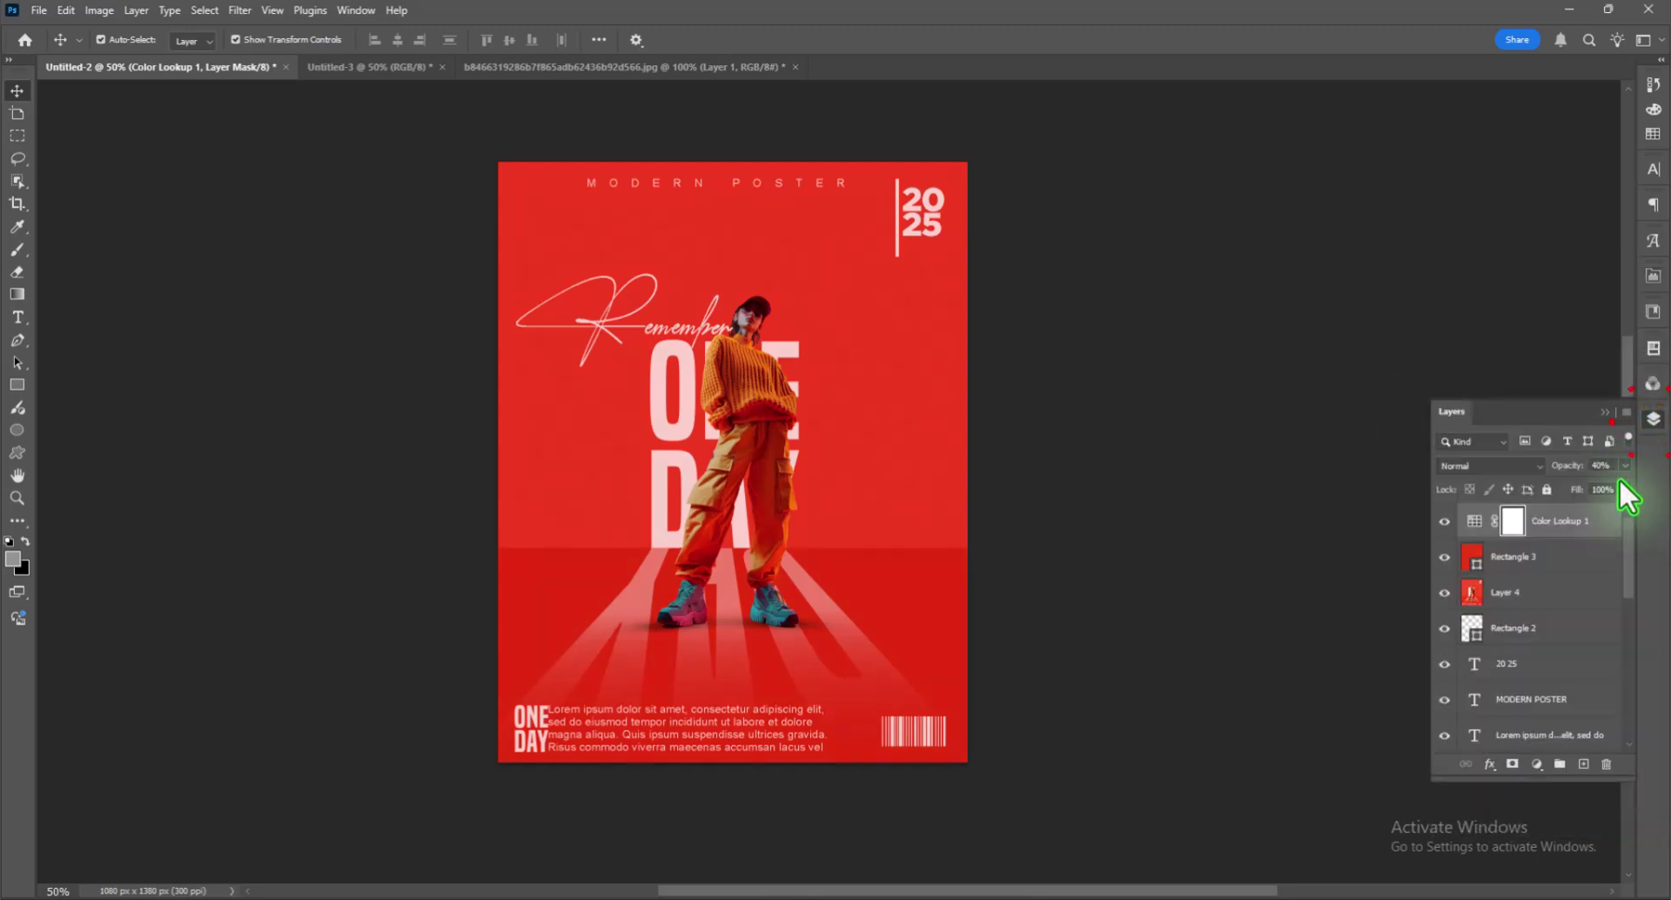
left_click_drag(1621, 468, 1566, 485)
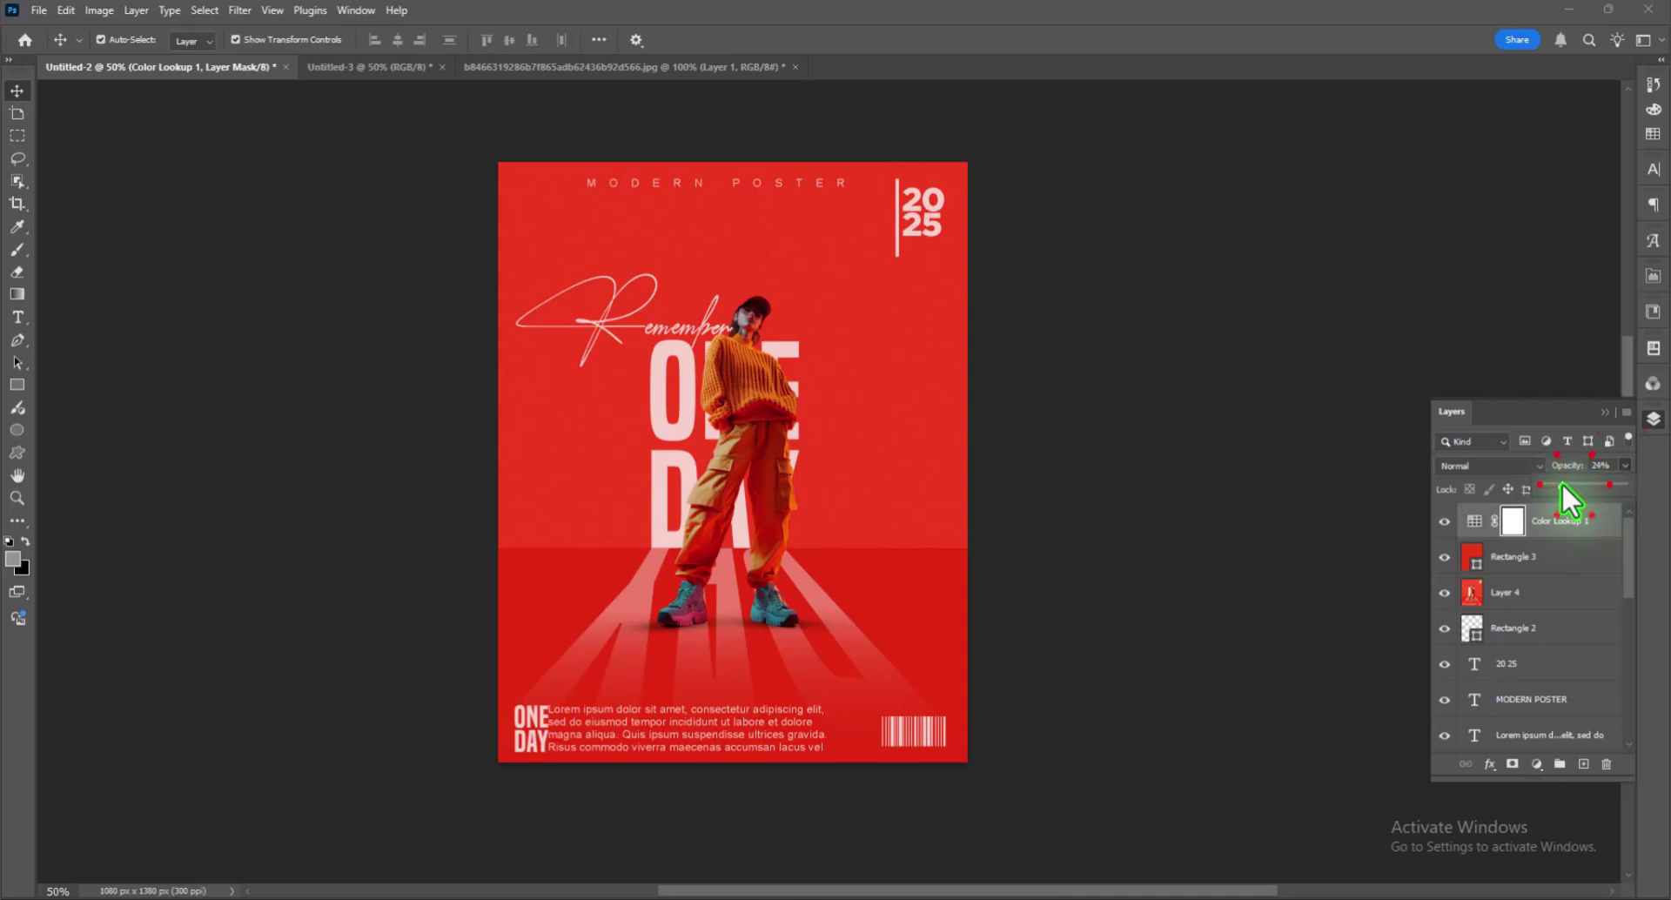
left_click(1652, 418)
left_click(1536, 557)
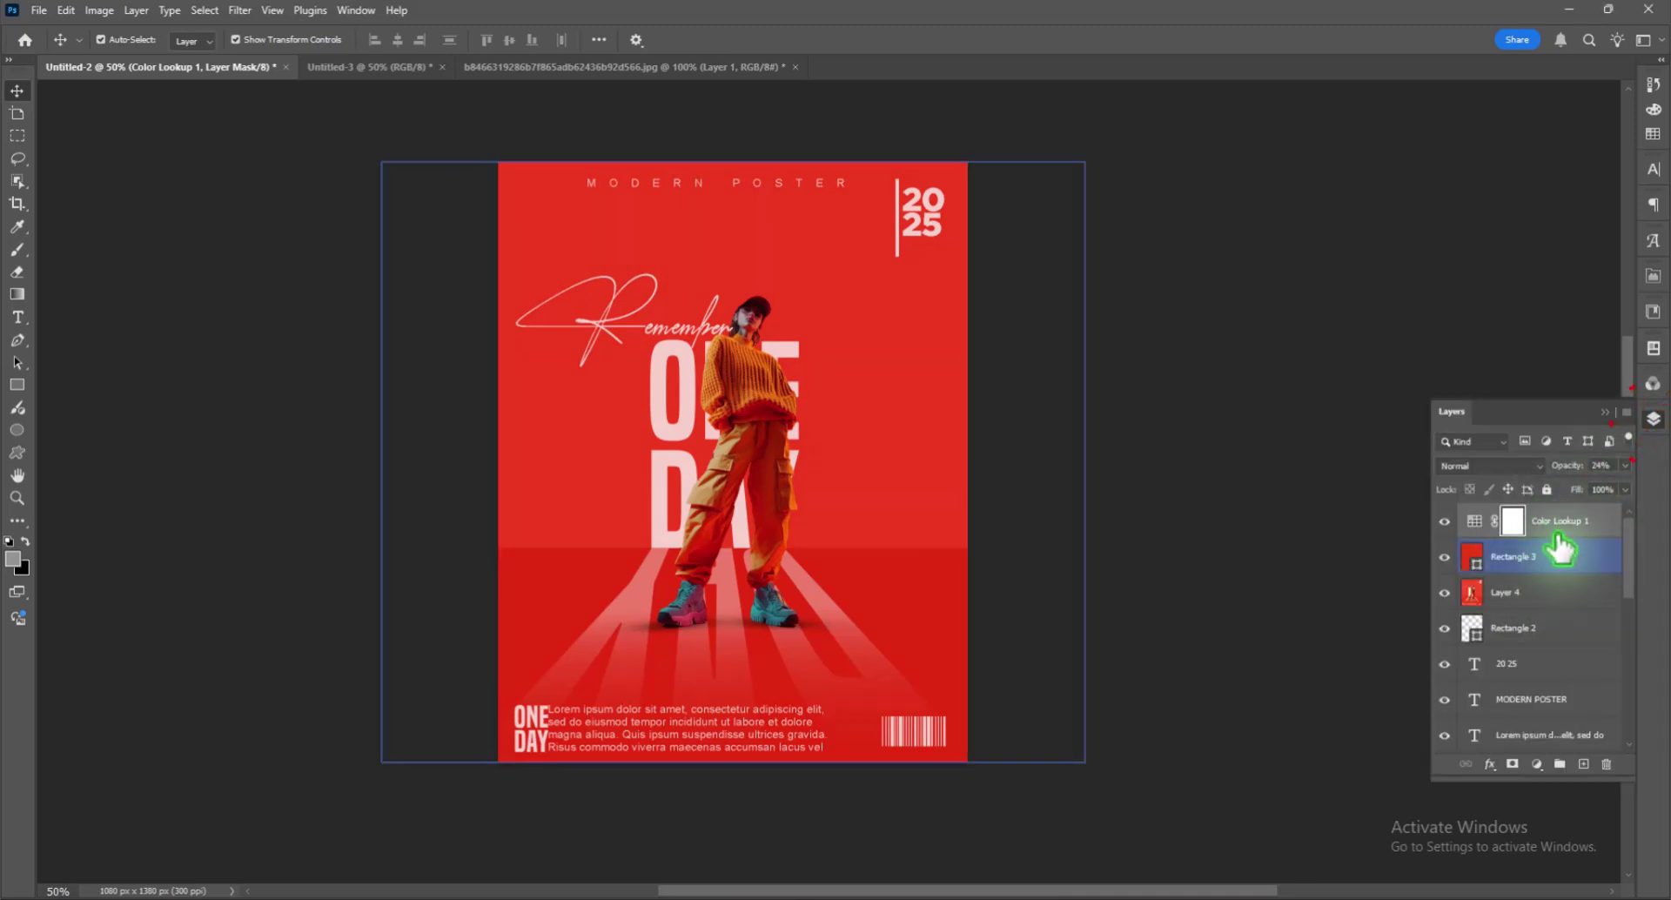
left_click(1558, 527)
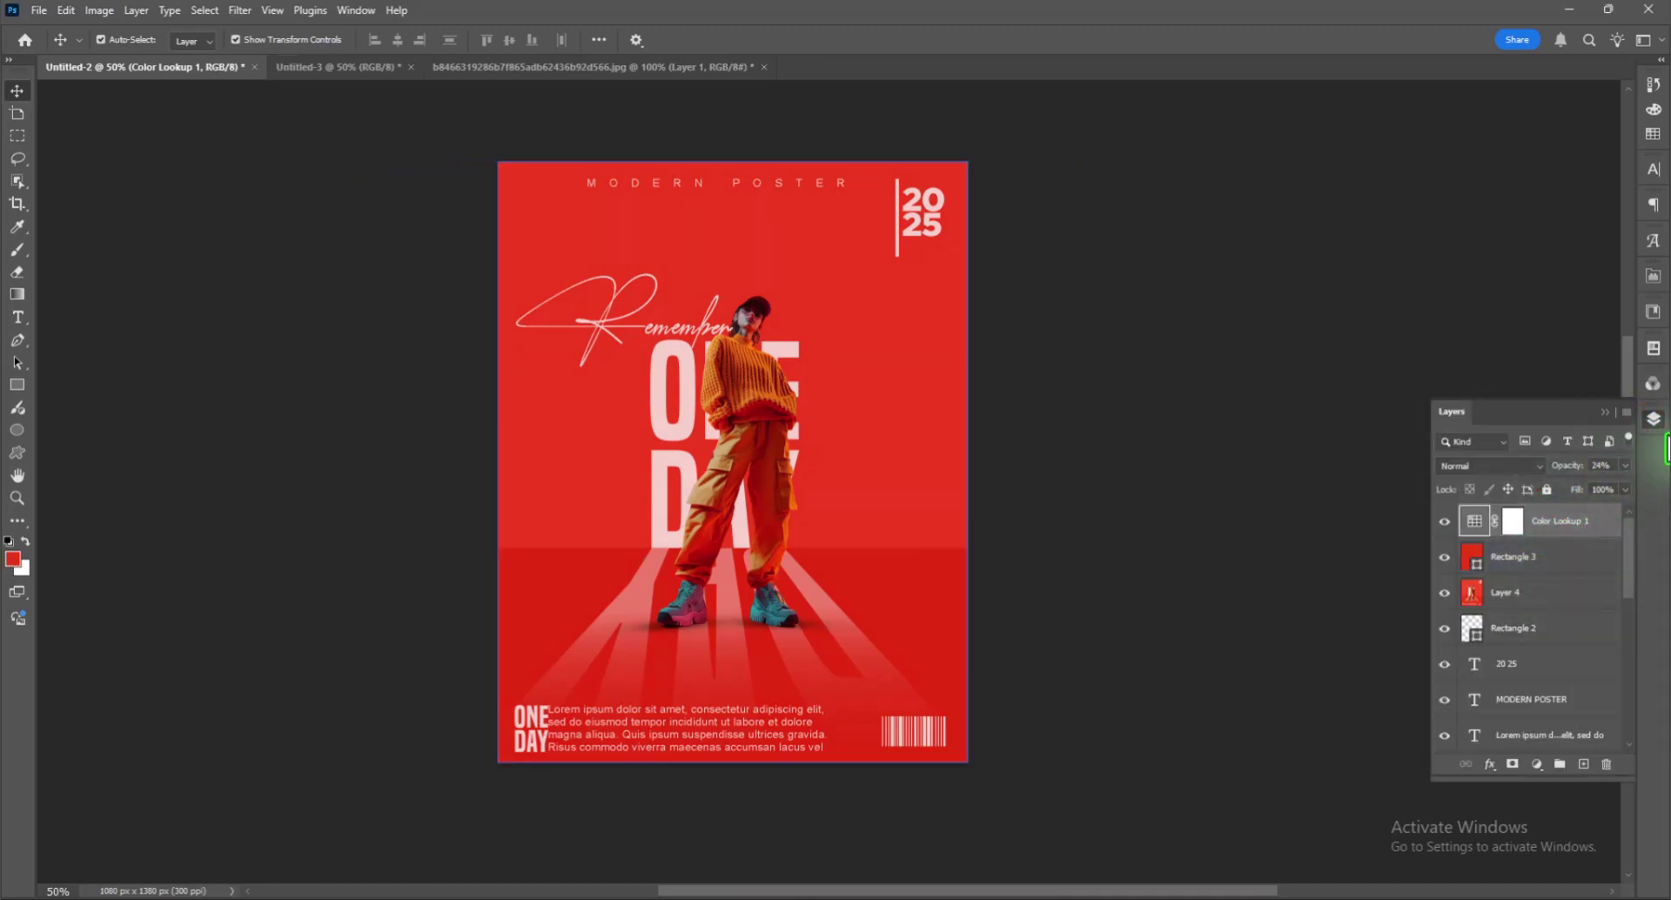
left_click(1652, 419)
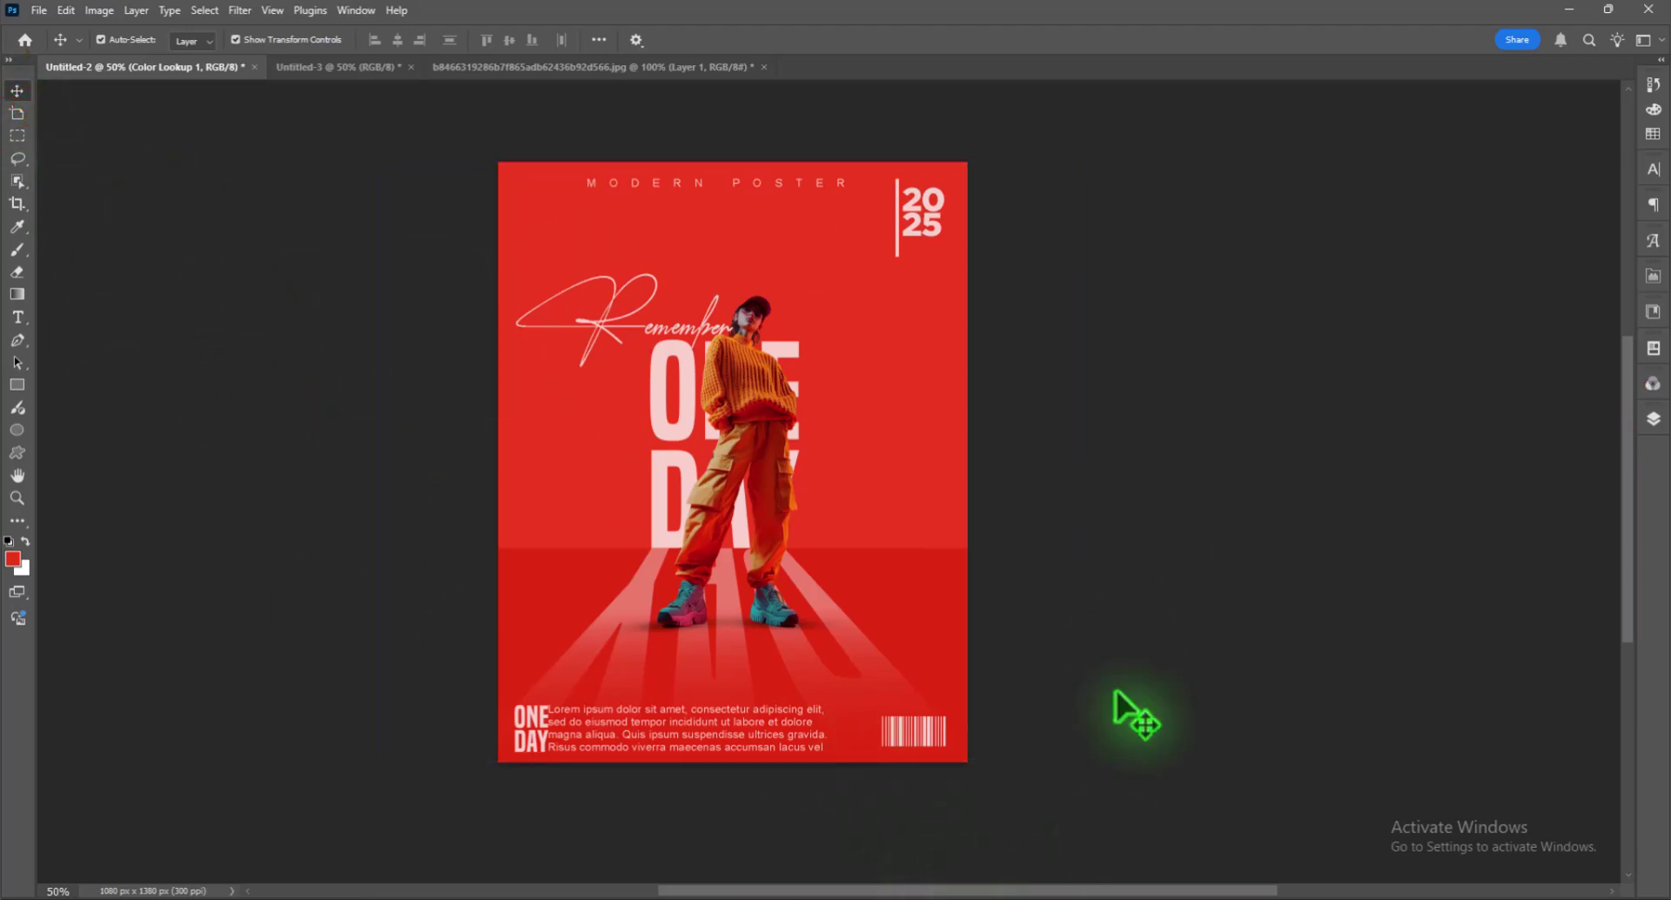
- Convert Rectangle 3 to a smart object and apply Add Noise at about 60
left_click(1652, 419)
left_click(1547, 565)
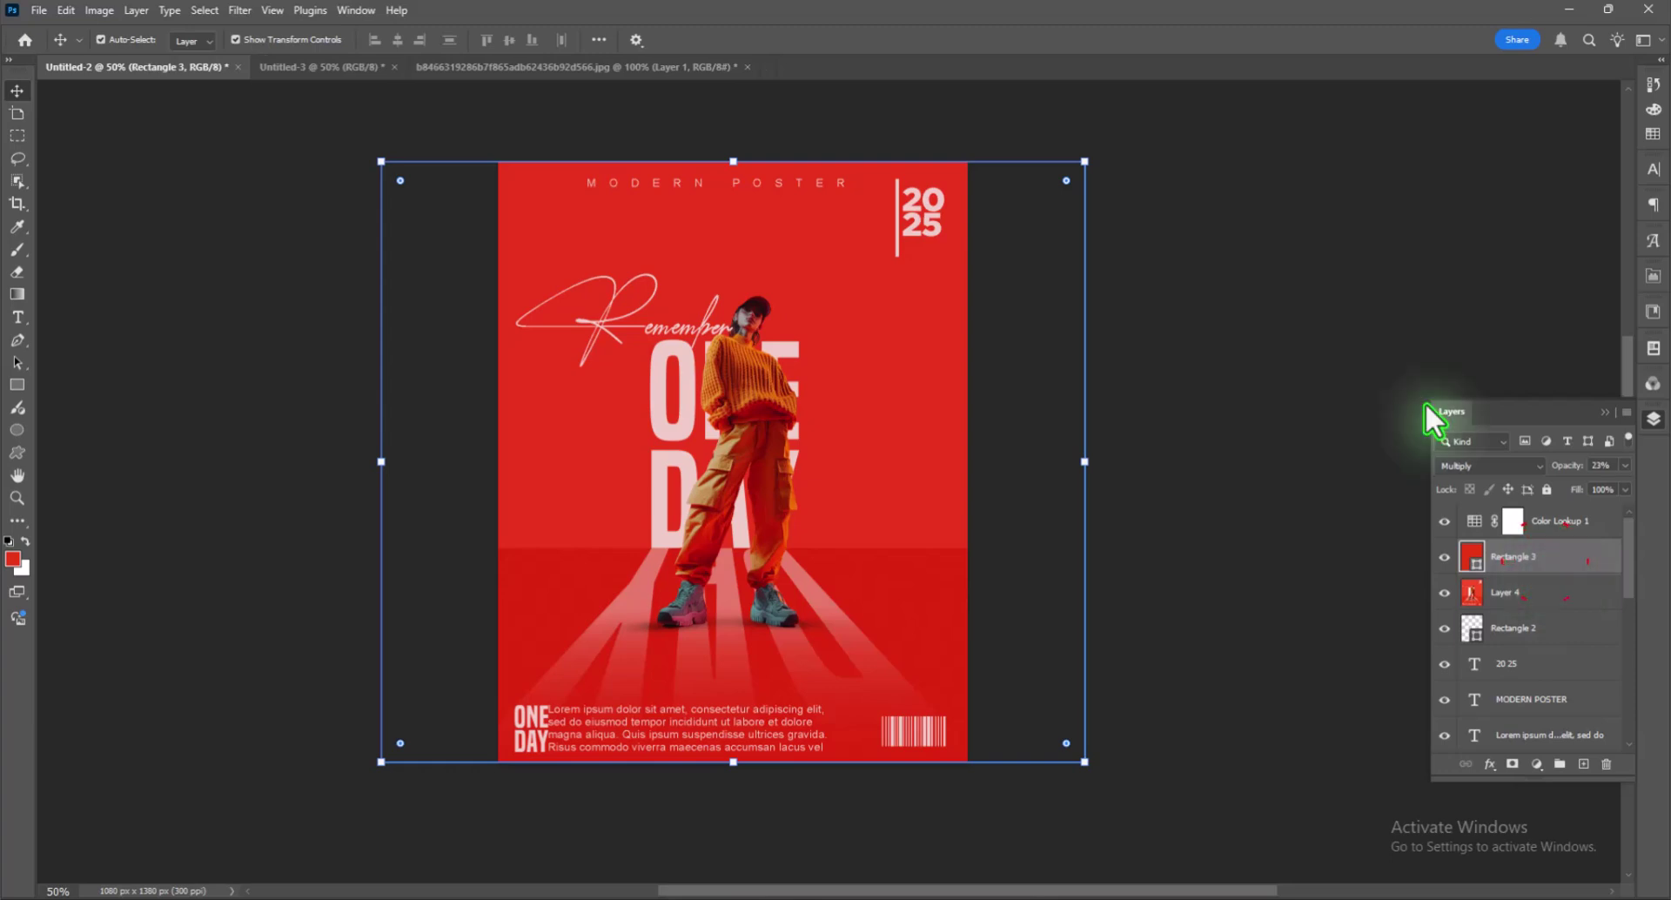
left_click(239, 10)
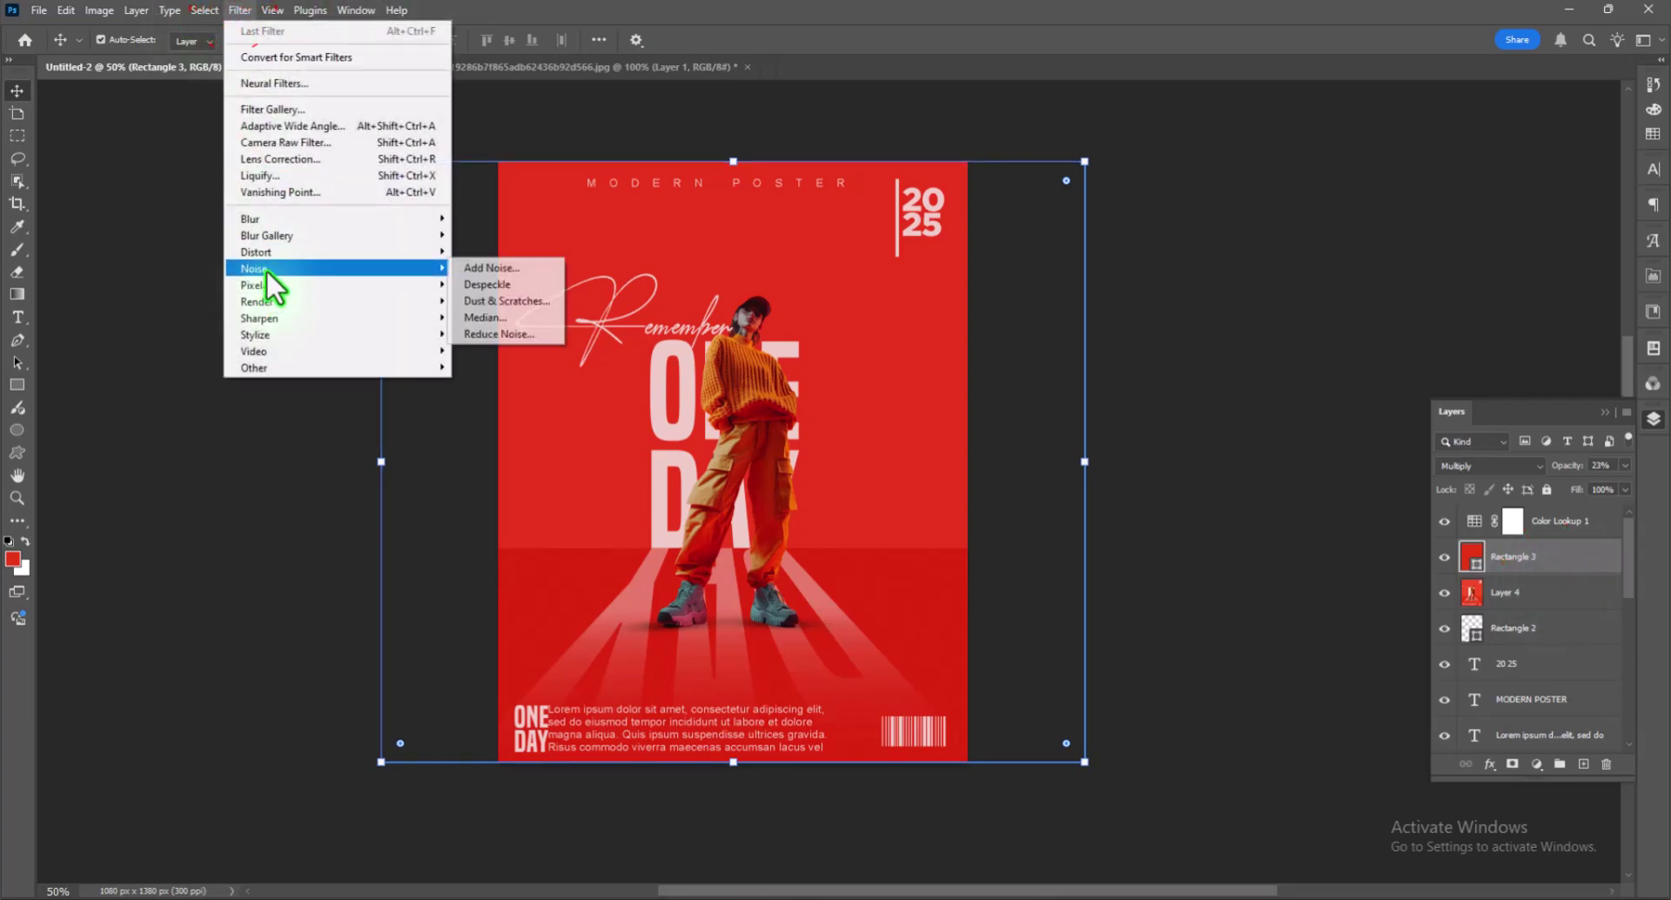
left_click(468, 268)
left_click(771, 343)
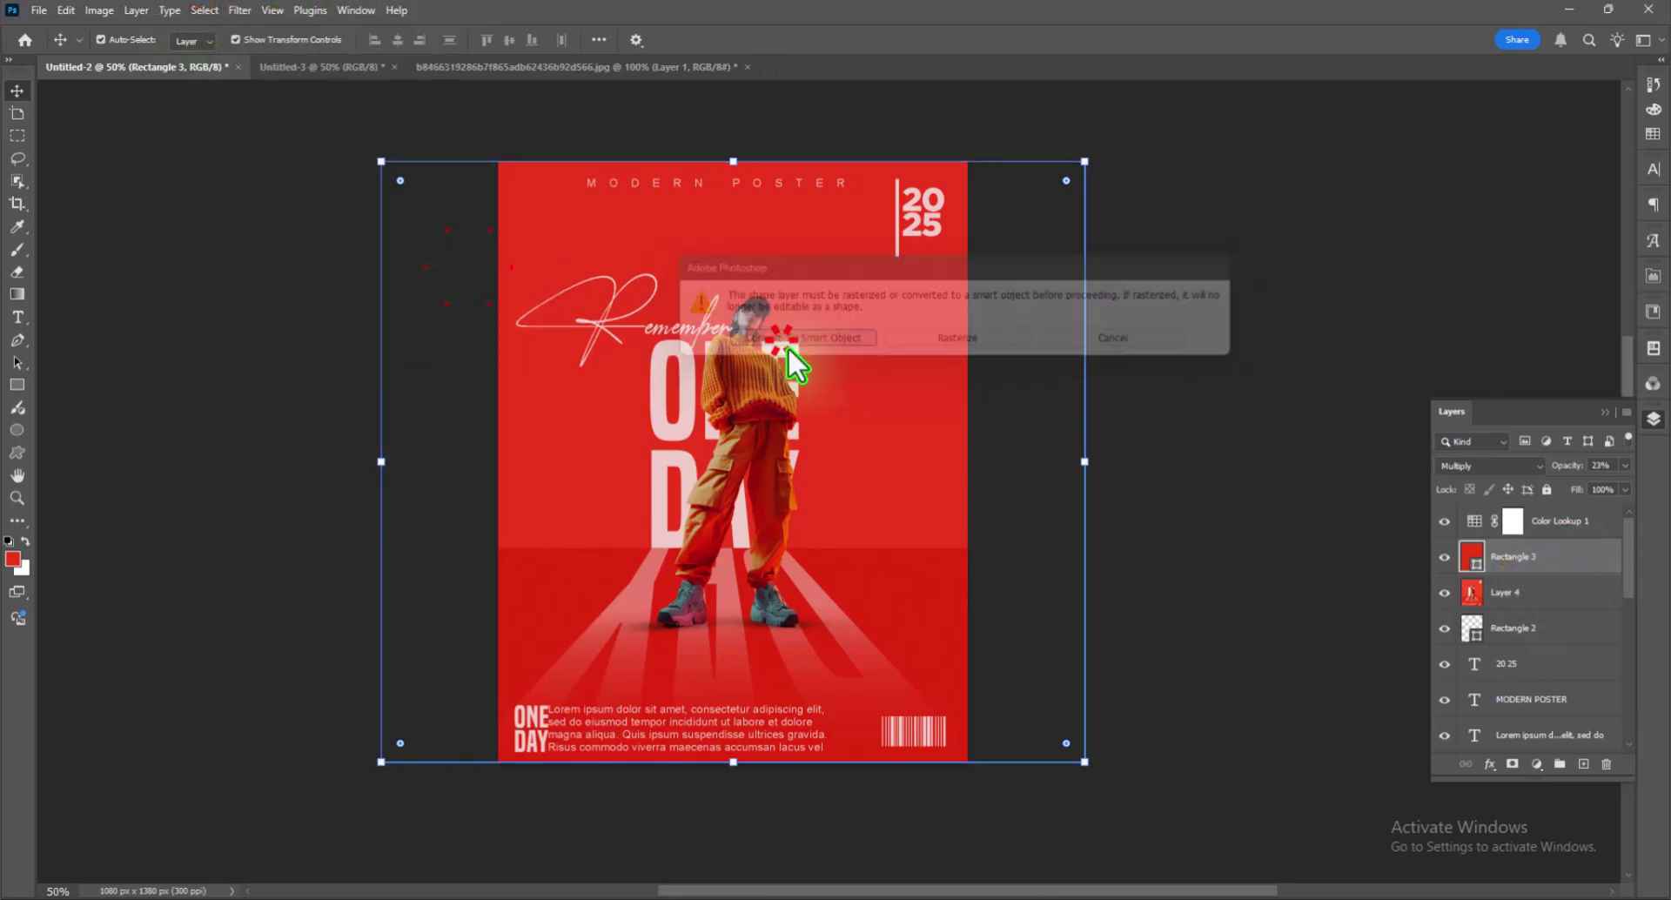
left_click_drag(708, 424, 721, 427)
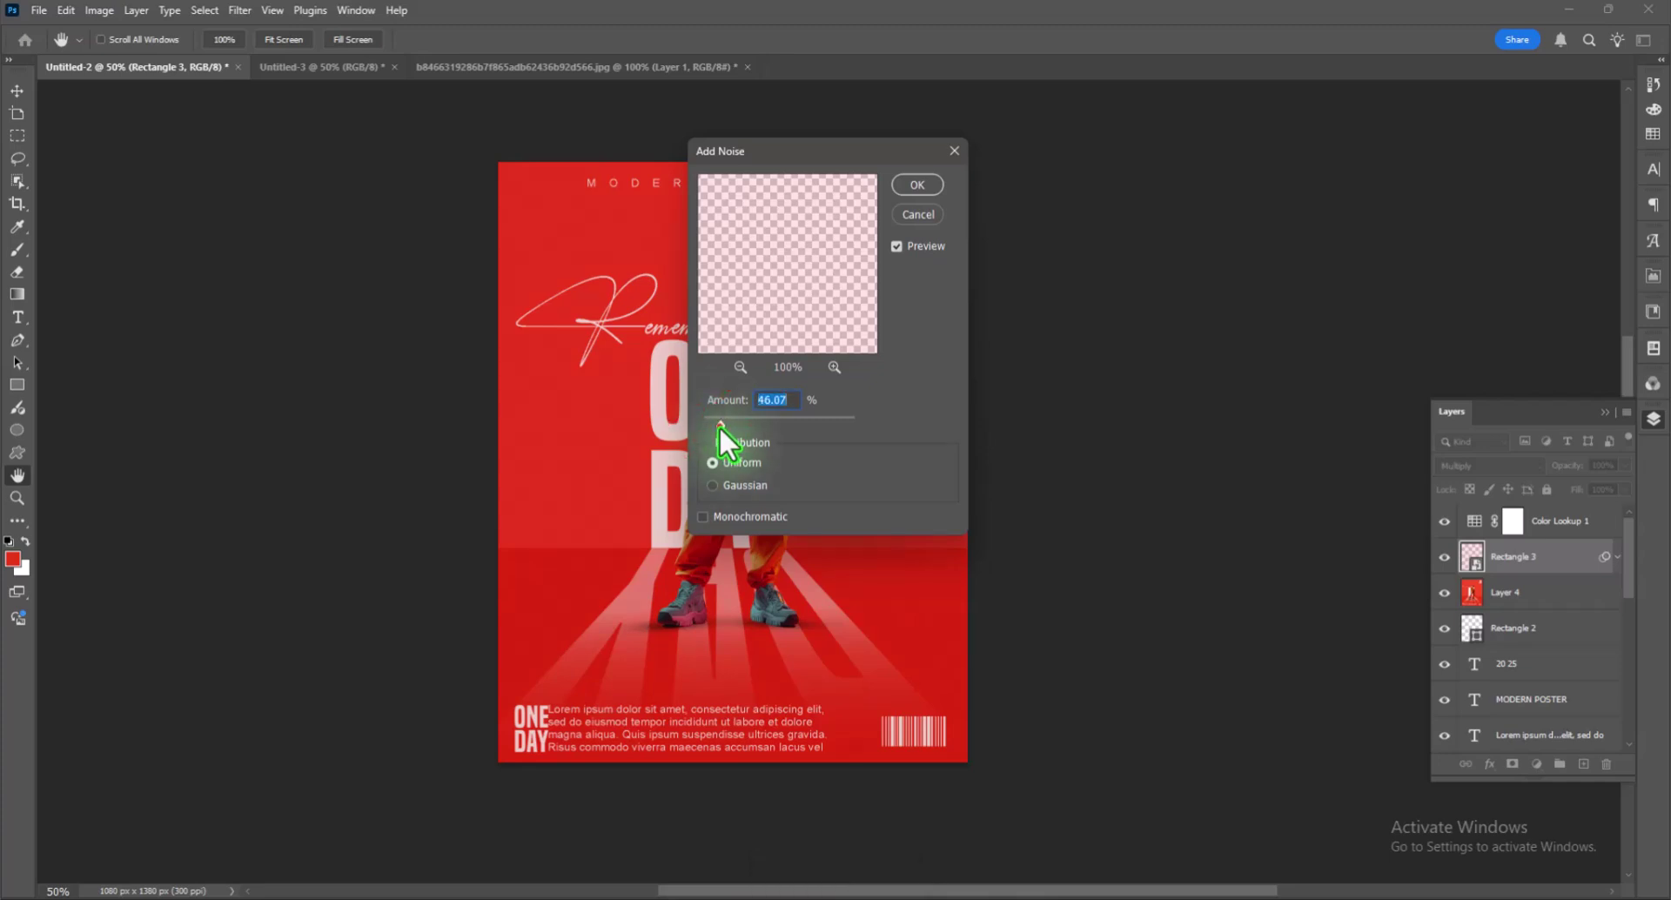
left_click_drag(720, 426, 726, 427)
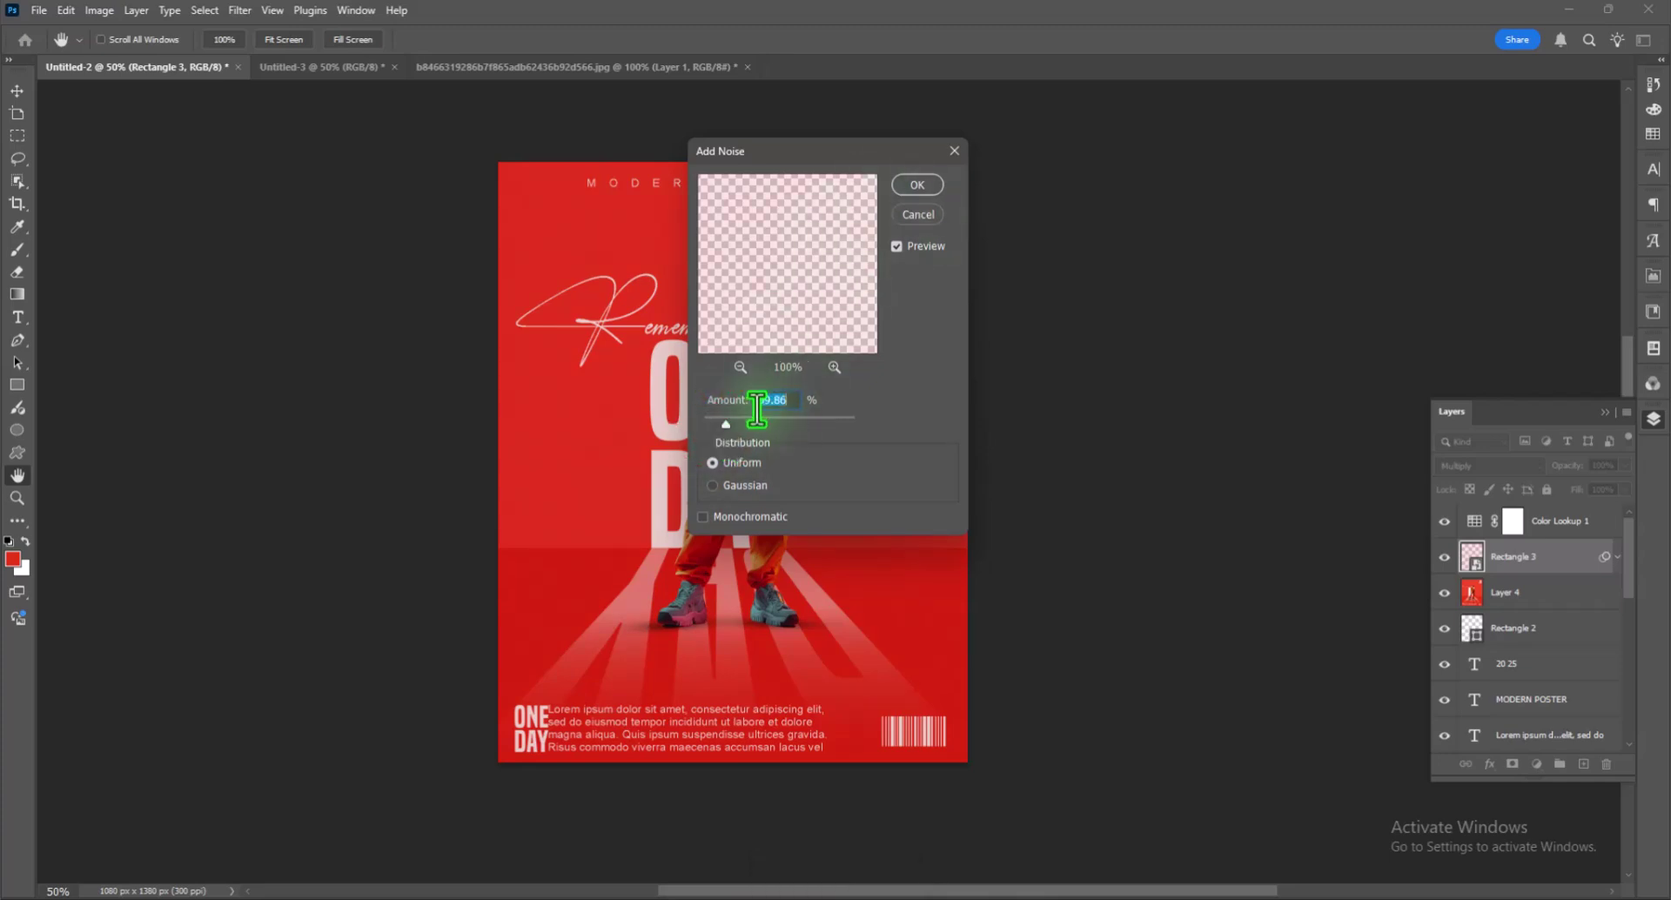
left_click(905, 185)
- Keep the Color Lookup 1 layer in Normal blend mode and deselect all layers
left_click_drag(1480, 559, 1545, 540)
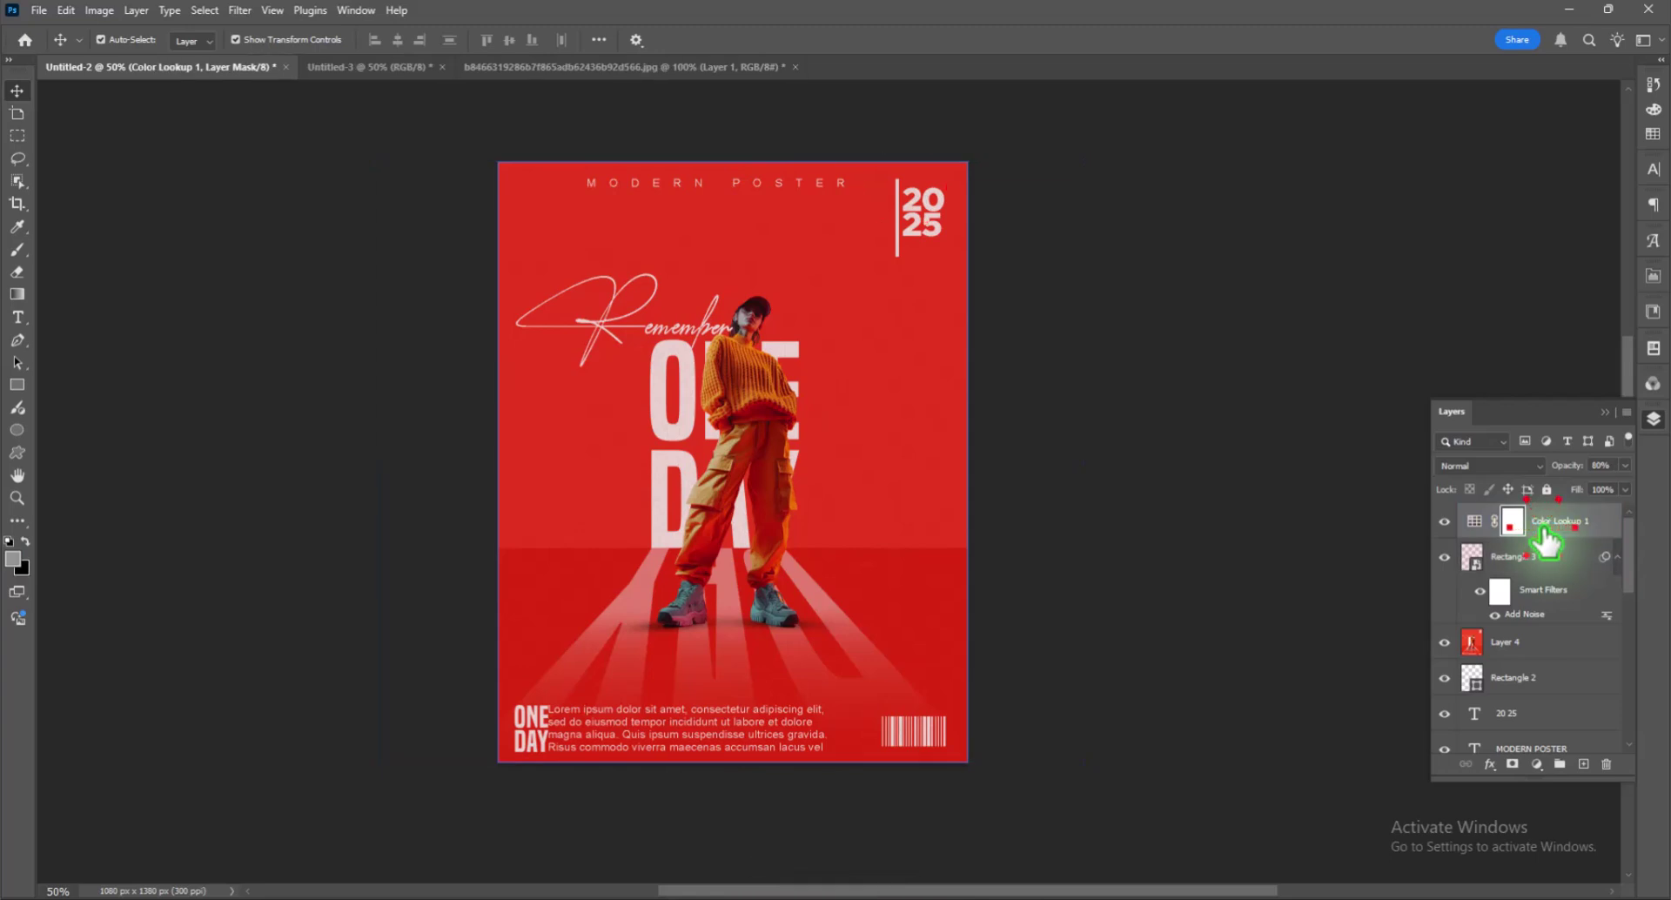
left_click(1540, 522)
left_click(1500, 463)
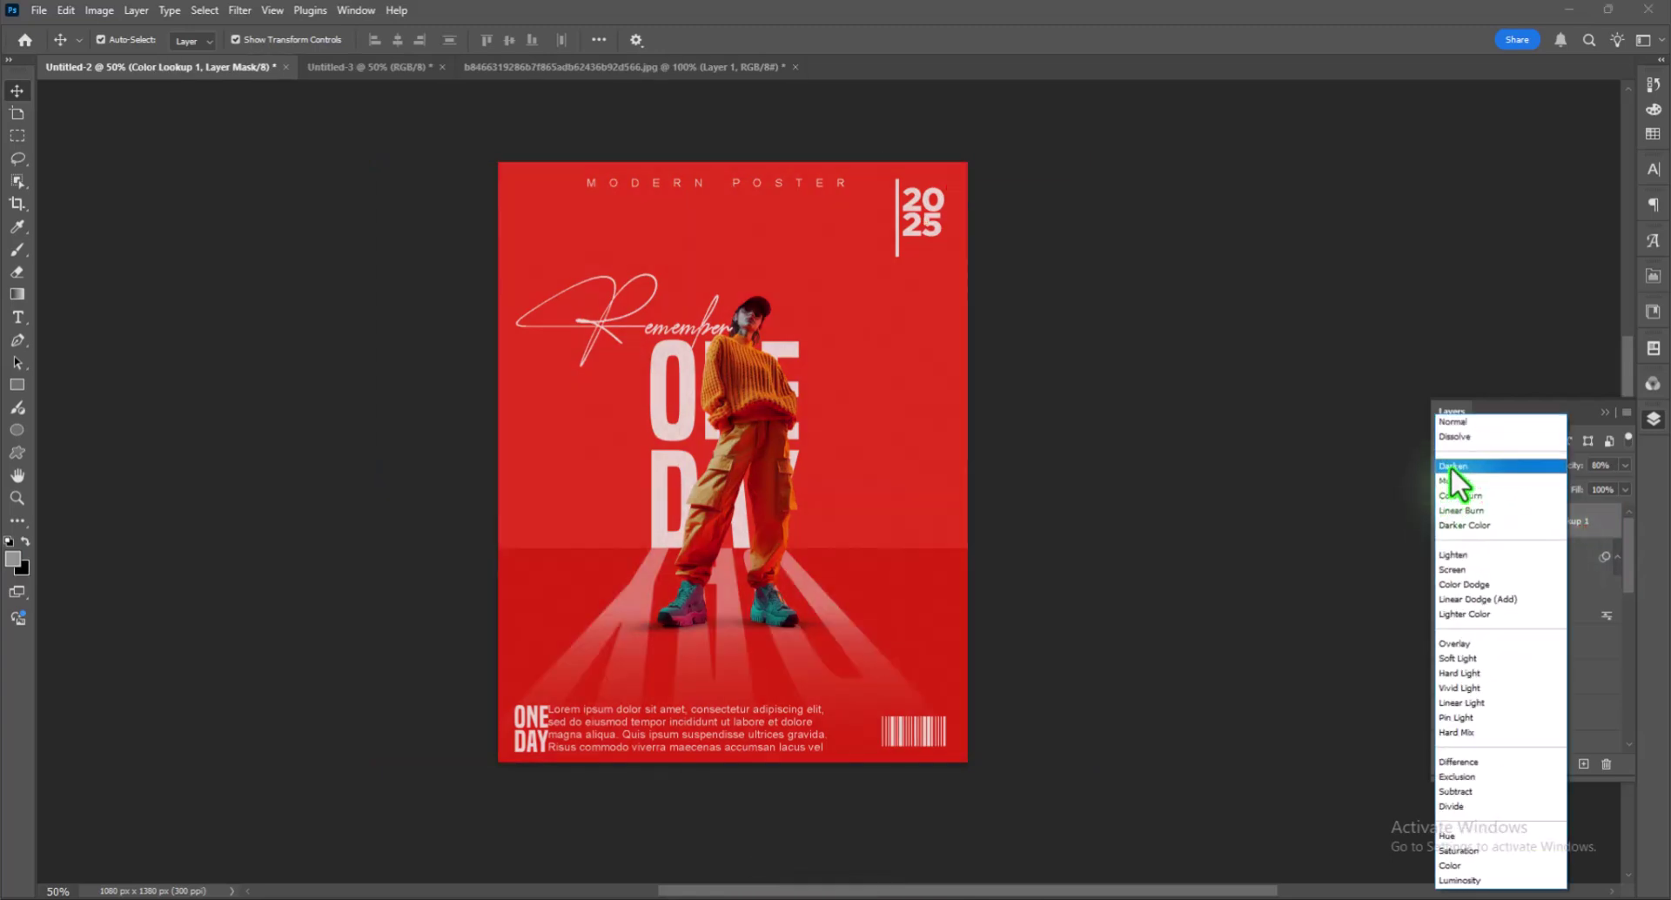
left_click(1452, 422)
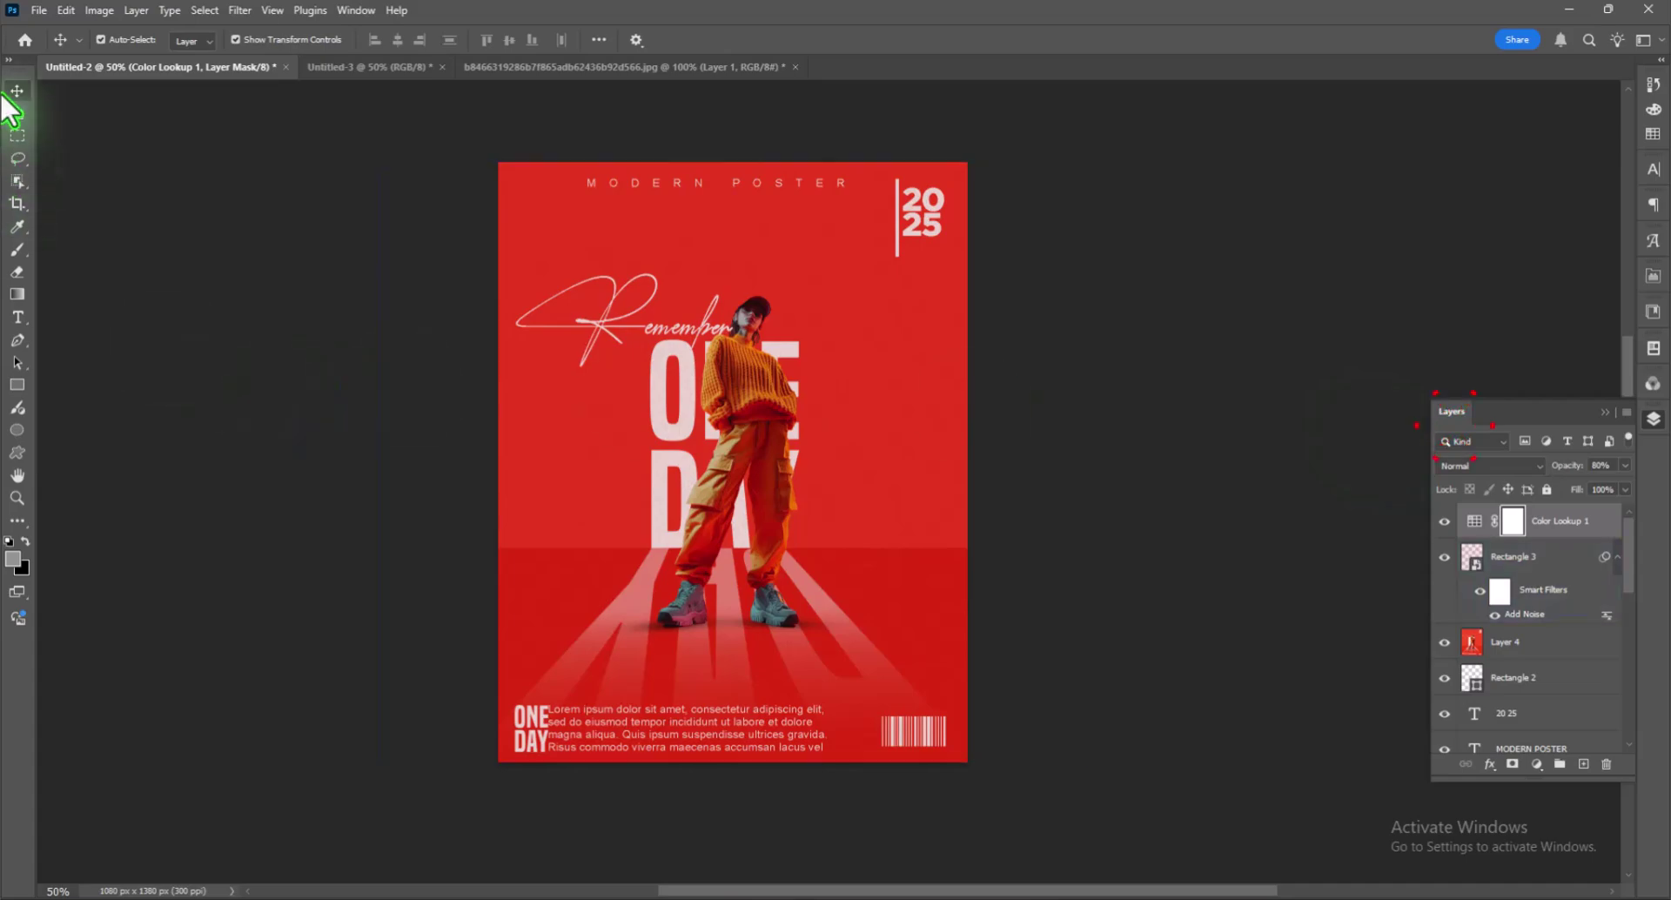
left_click(163, 355)
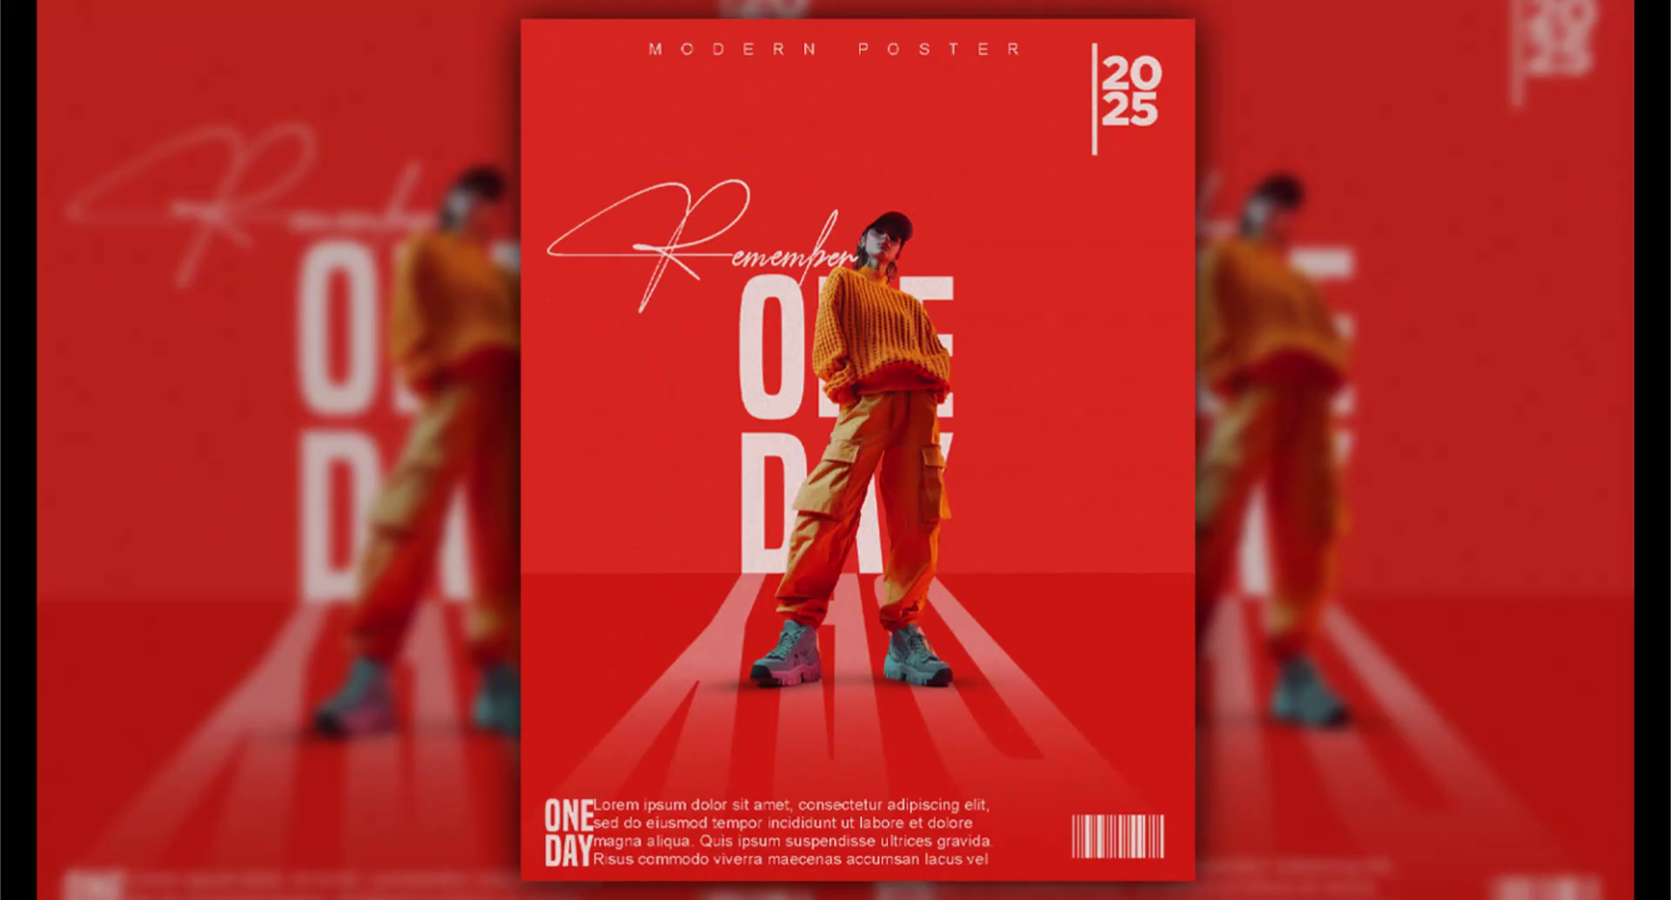